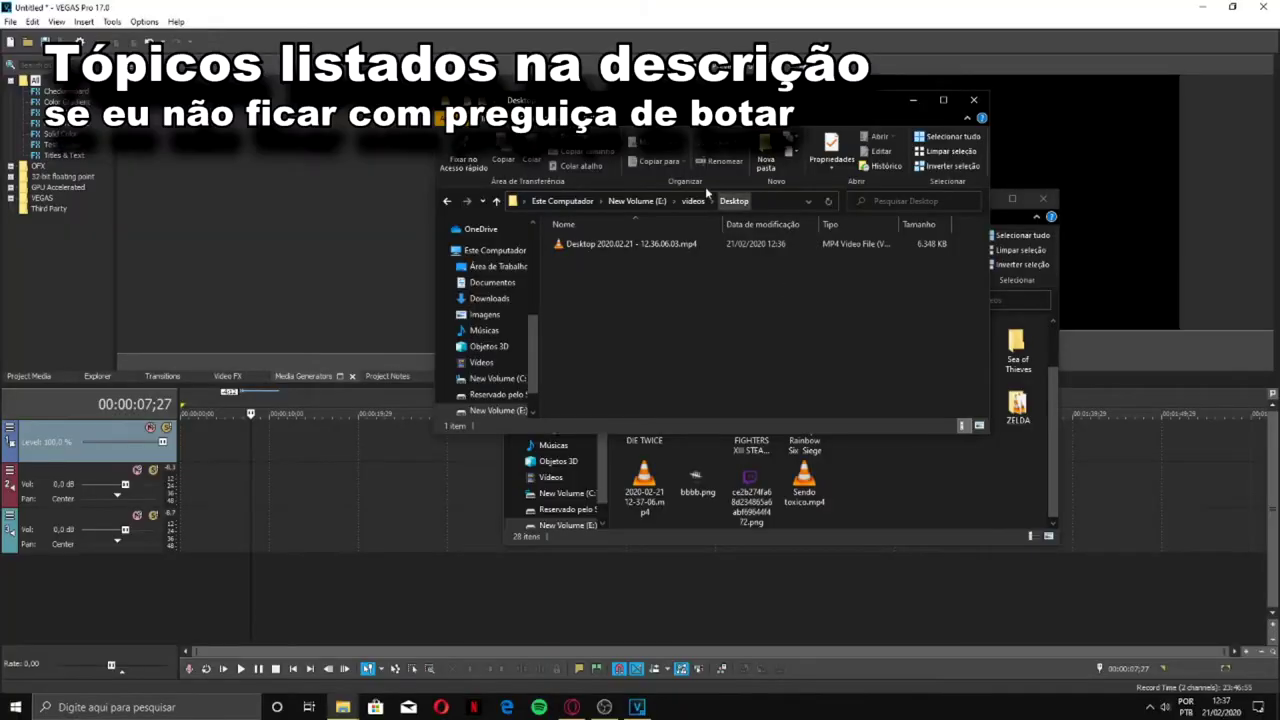
- Add Desktop 2020.02.21 - 12.36.06.03.mp4 to the timeline without matching the project settings, and play it back
drag(624, 245, 266, 412)
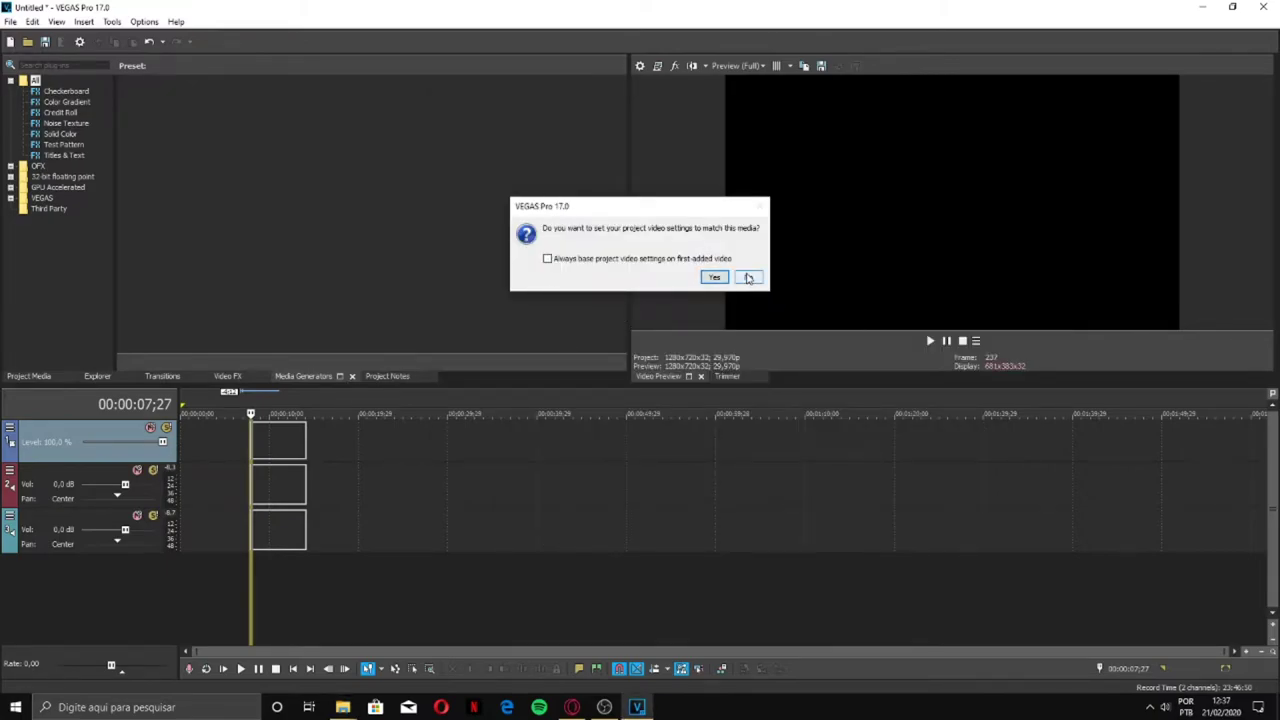
click(747, 278)
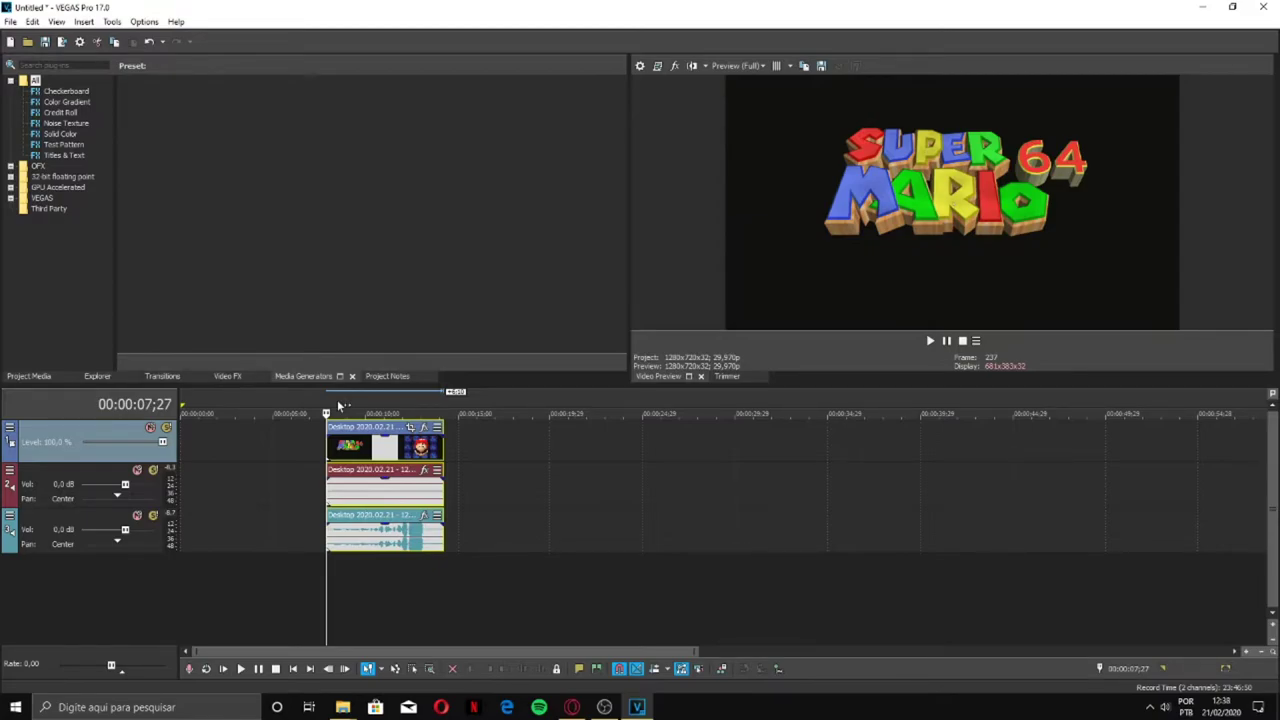
key(space)
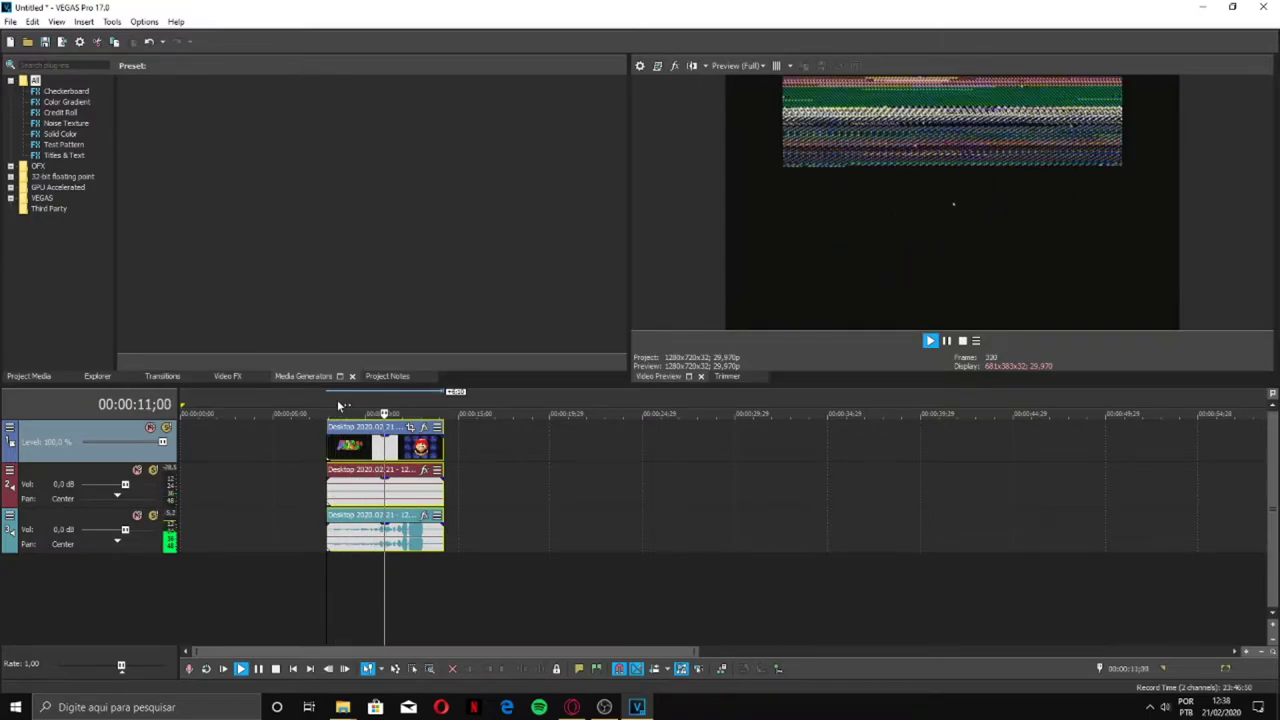
key(space)
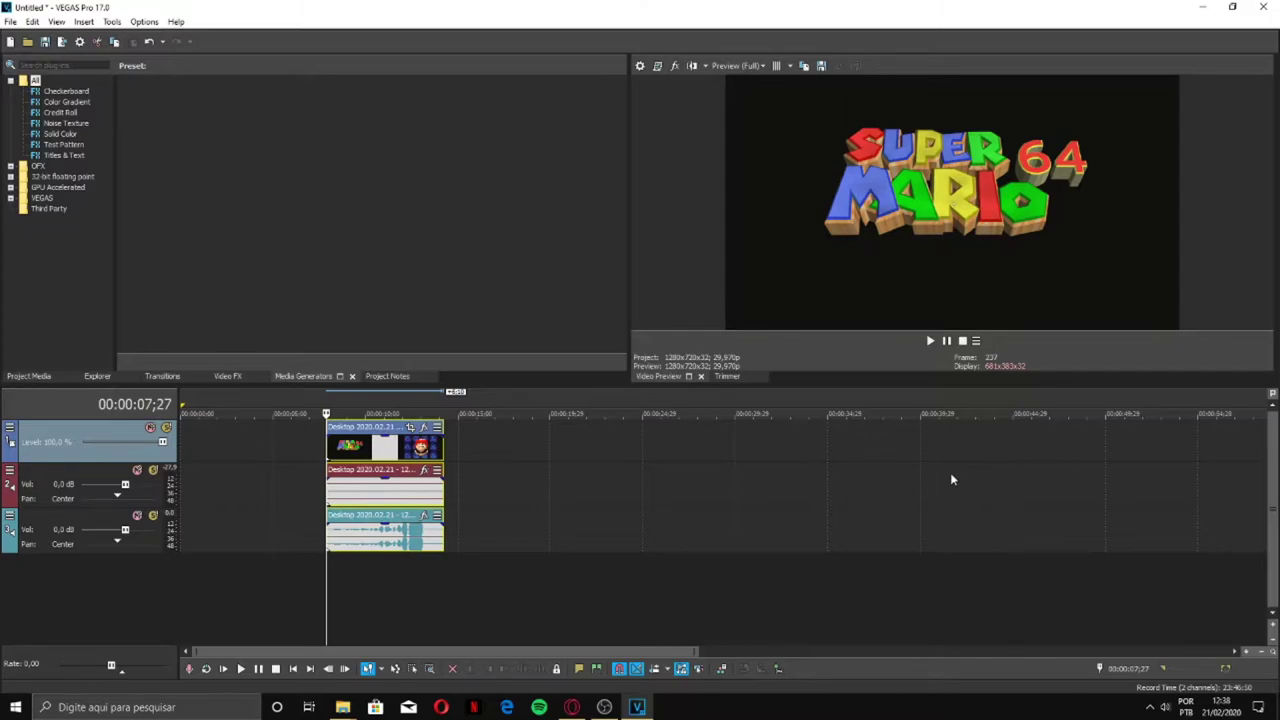
click(402, 535)
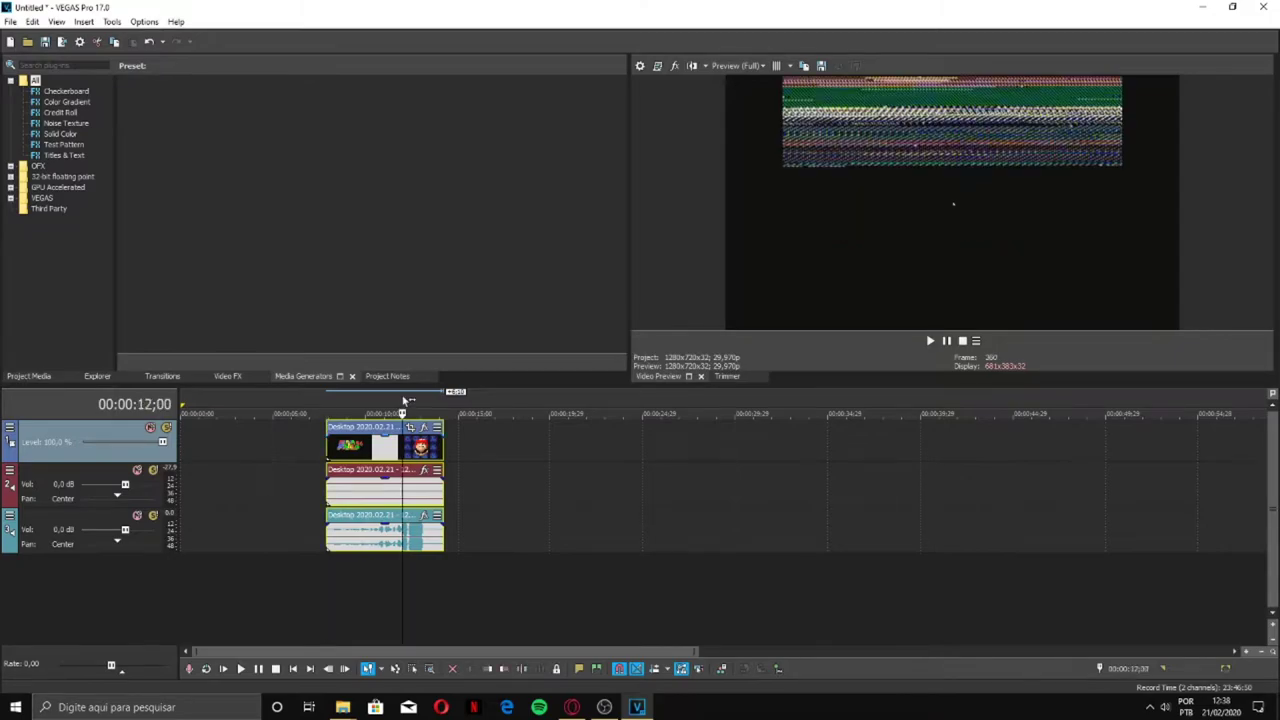
key(s)
click(428, 537)
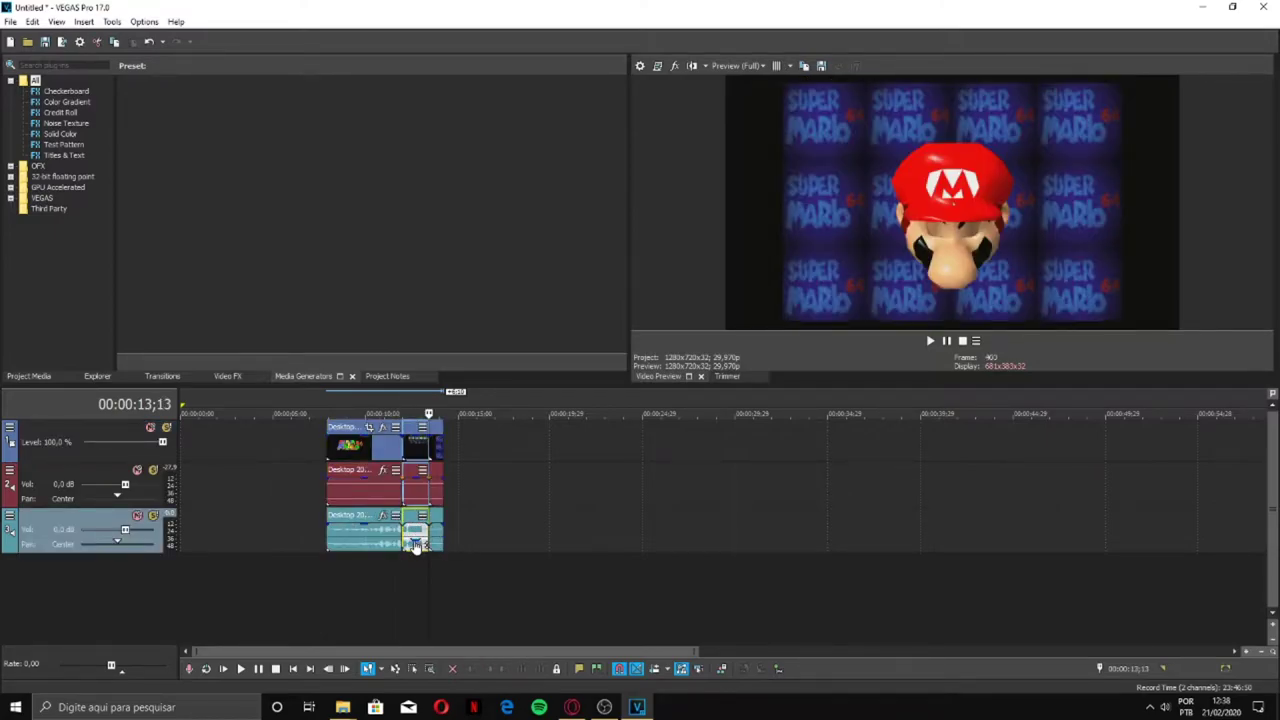
key(ctrl+z)
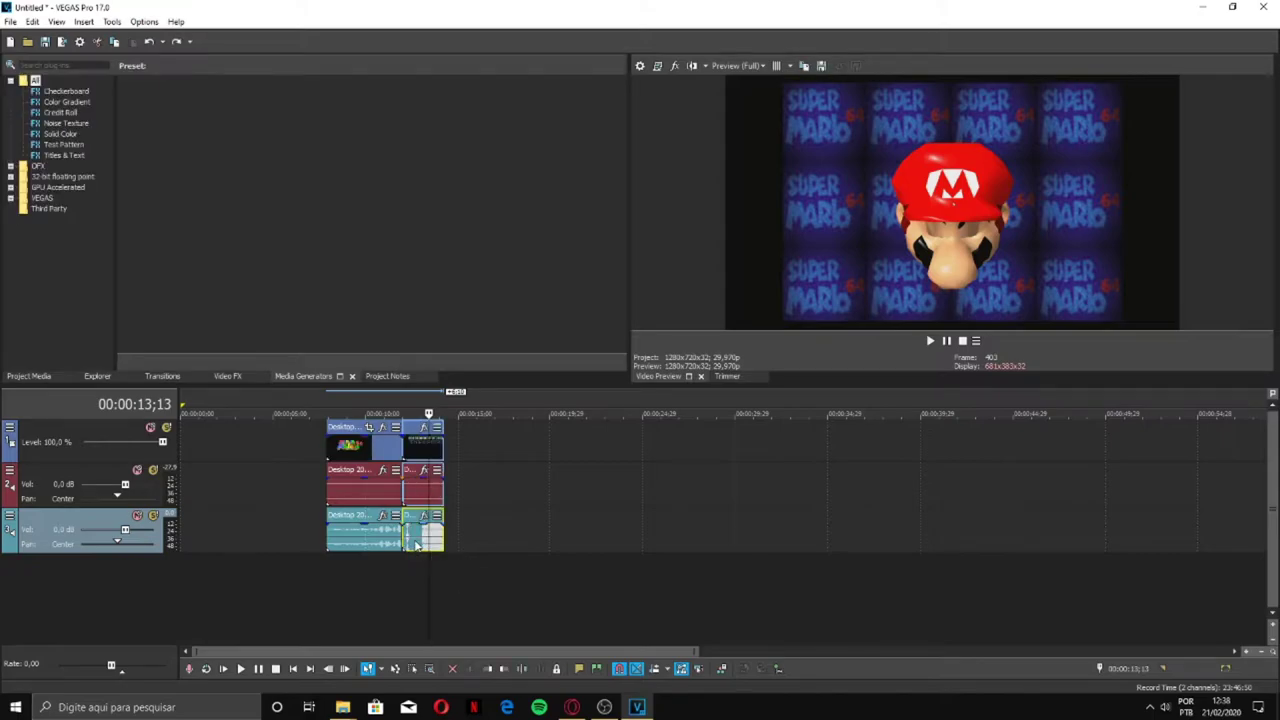
key(ctrl+z)
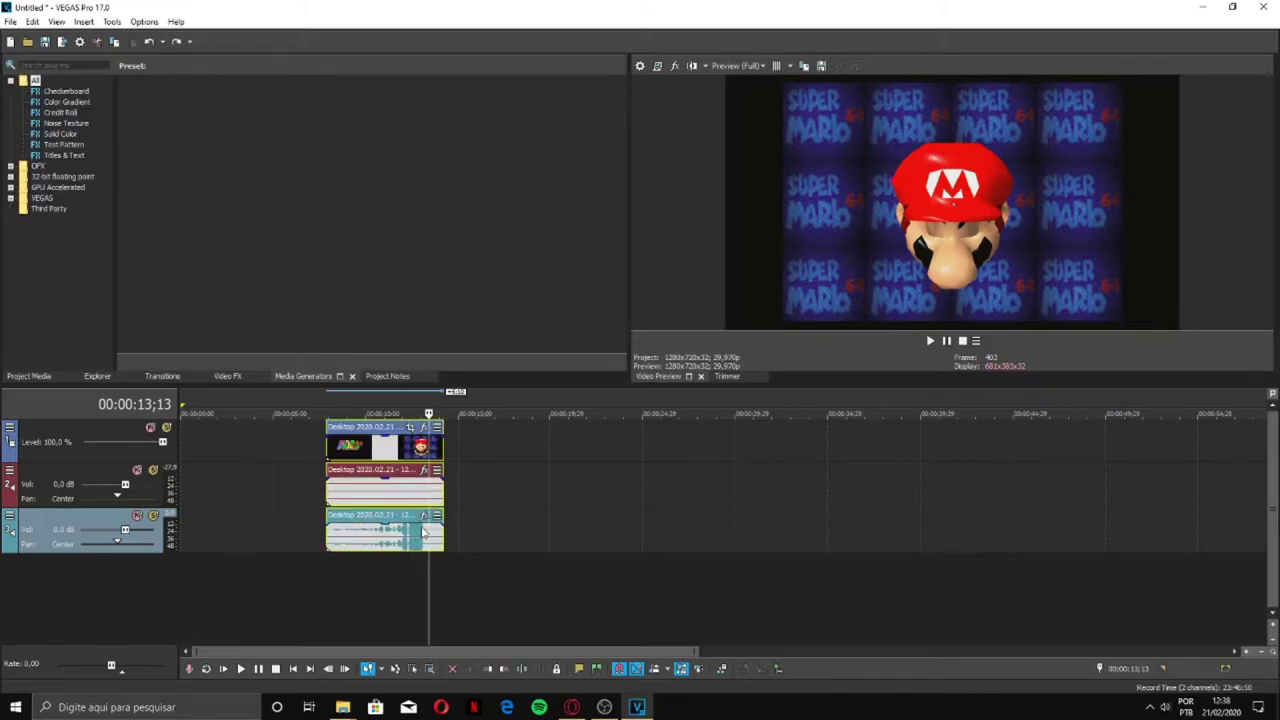
- Open the third track's audio effects and set the Track Compressor's amount to 4,9 and threshold to -11,9 dB
click(338, 397)
click(11, 514)
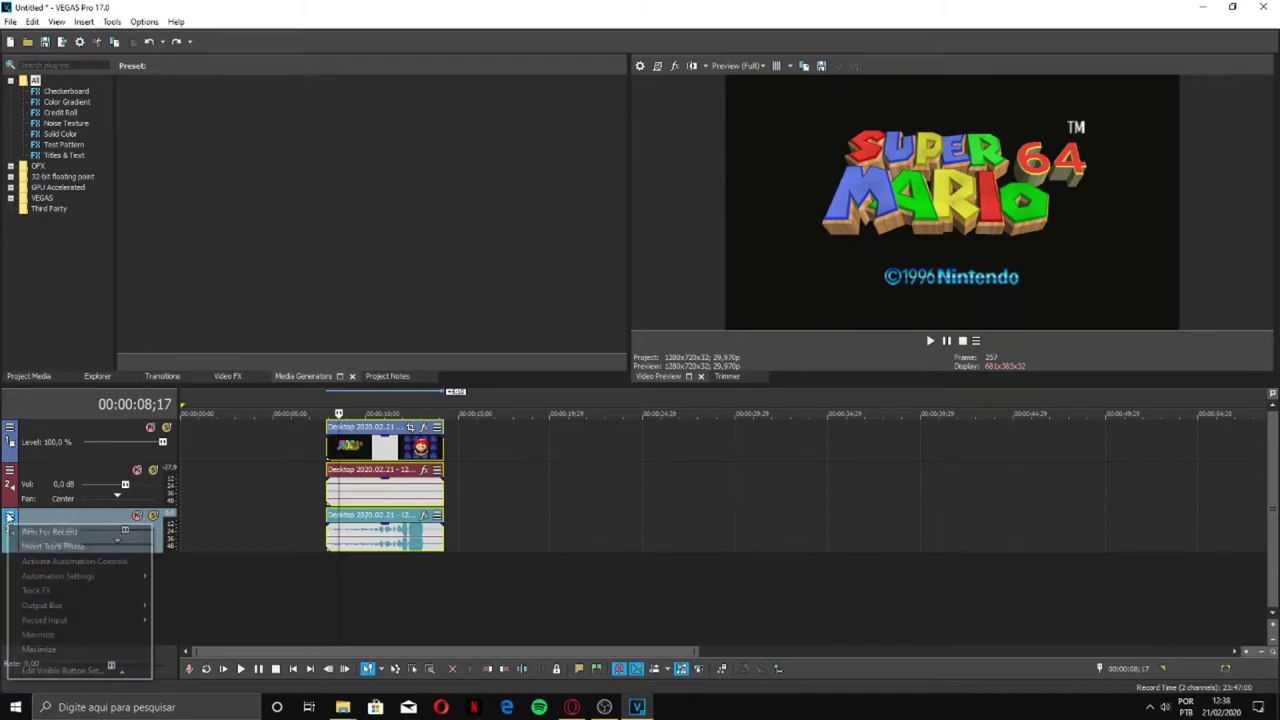
click(40, 591)
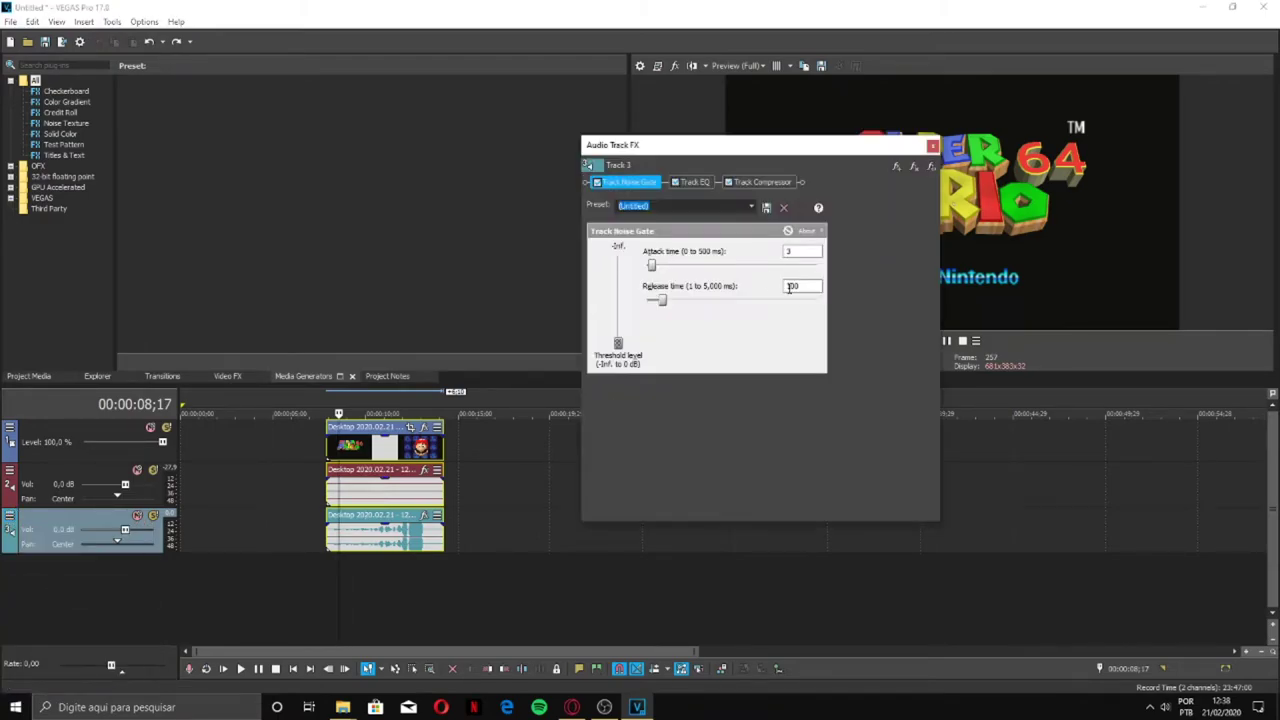
click(765, 183)
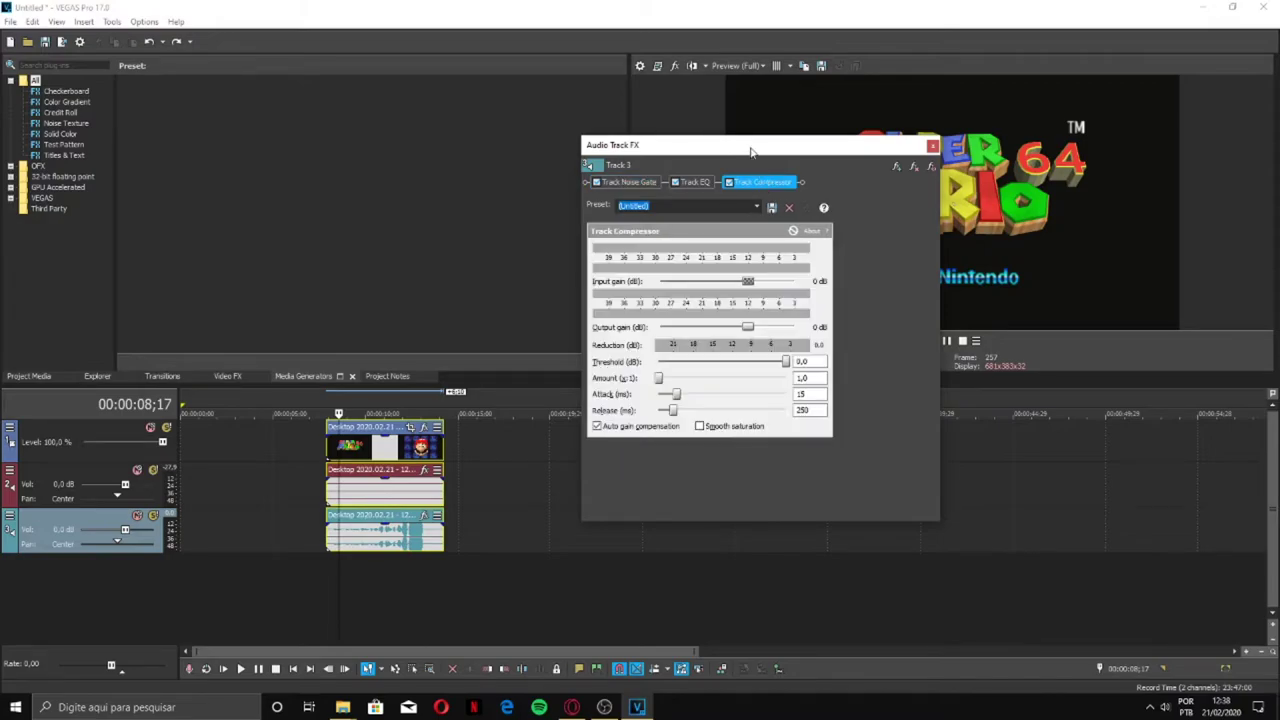
drag(752, 151, 898, 148)
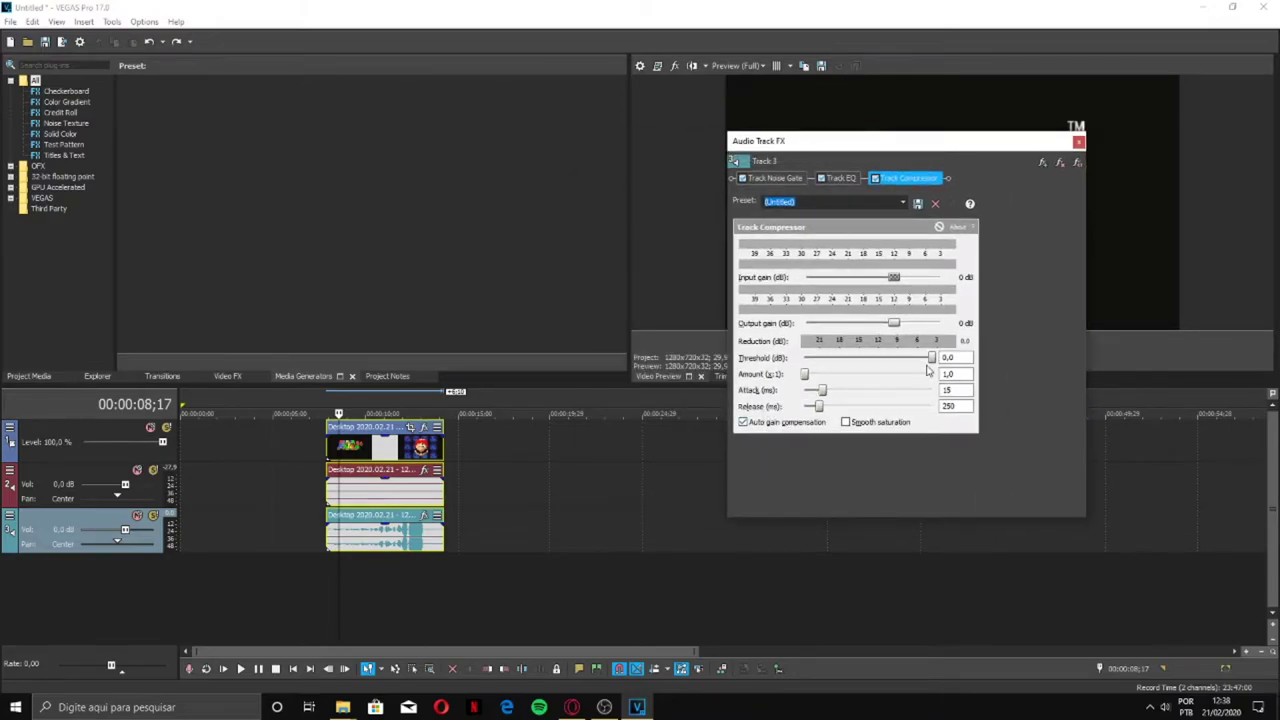
drag(805, 376, 848, 378)
drag(933, 362, 872, 367)
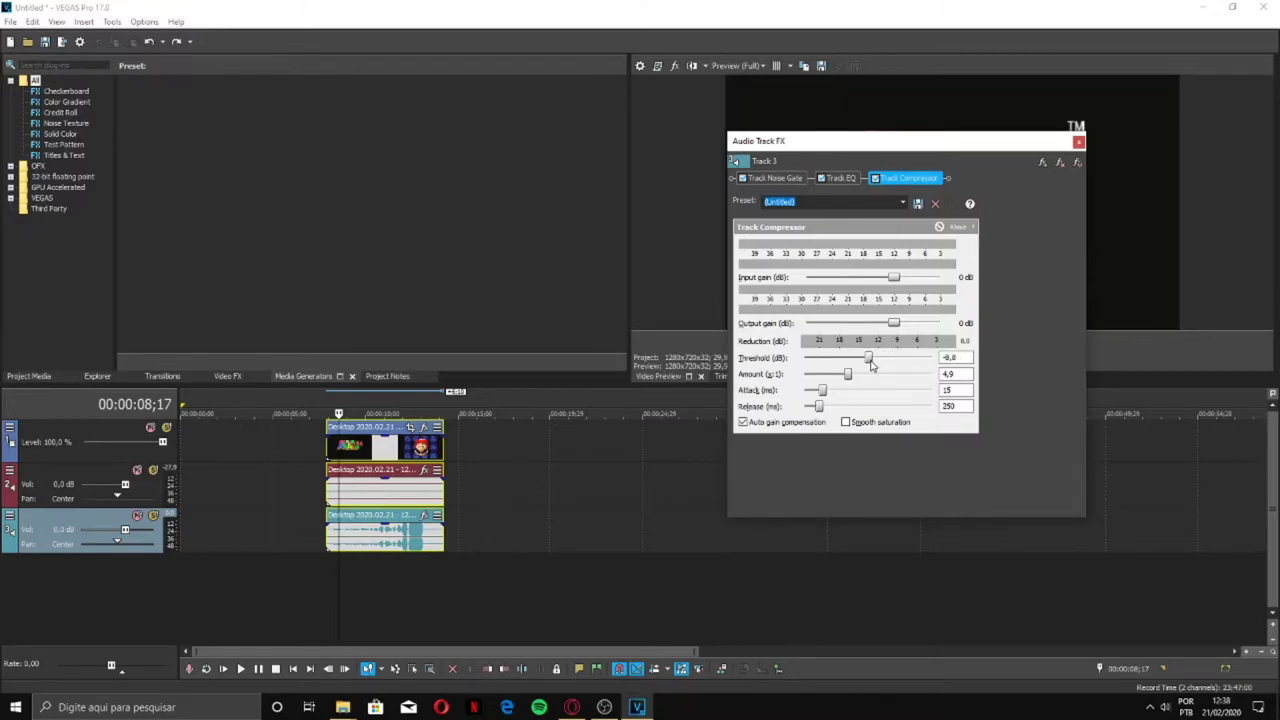
drag(869, 366, 864, 367)
drag(799, 152, 578, 157)
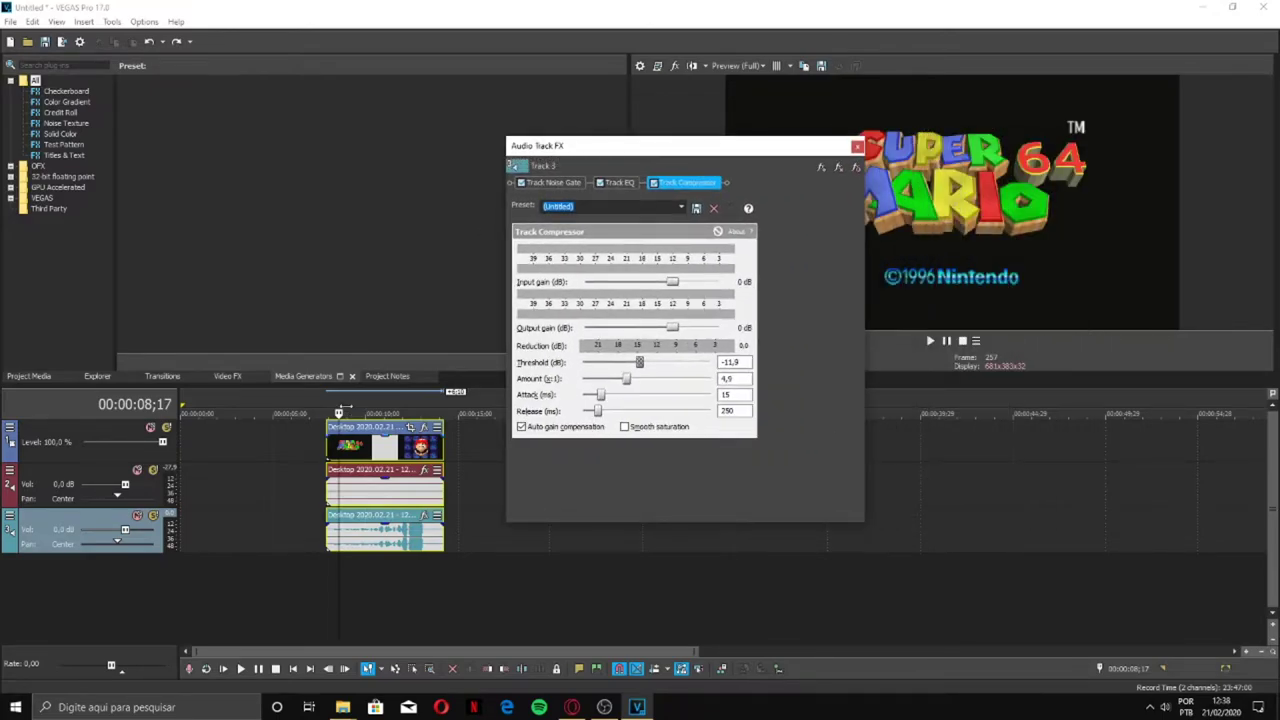
- Play the clip twice to check the compressor's input, output and reduction levels
key(space)
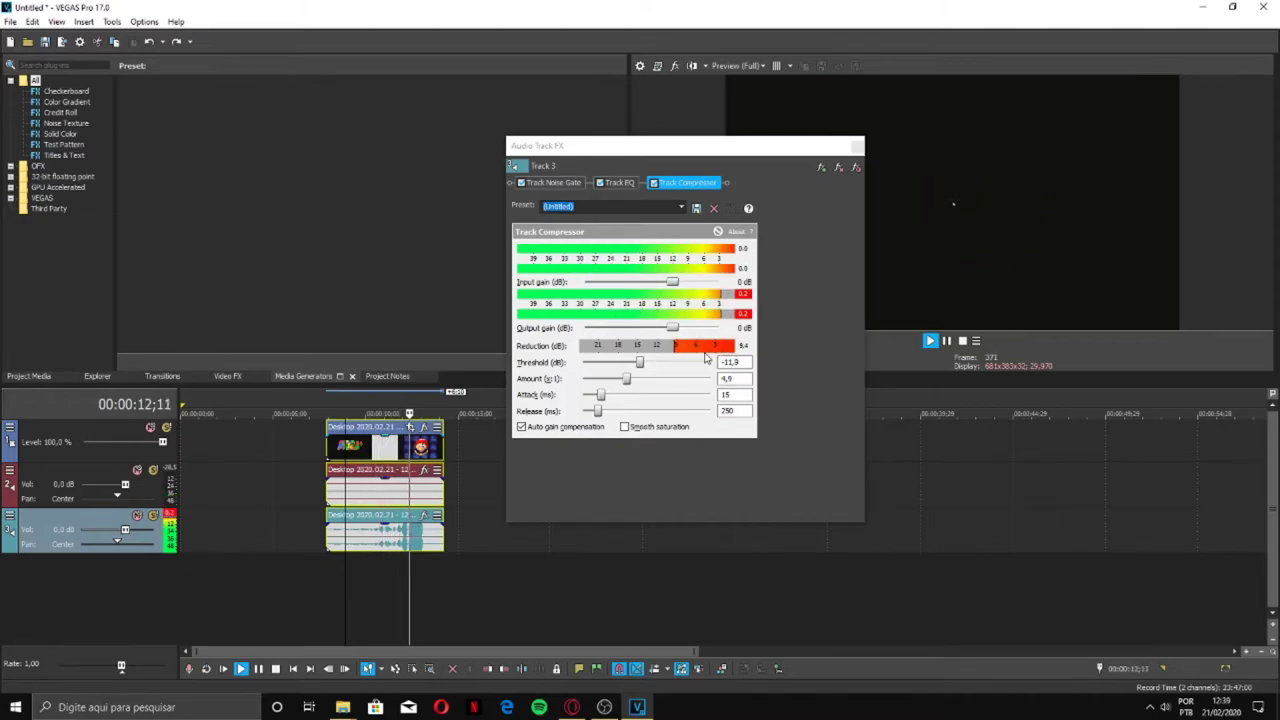
key(space)
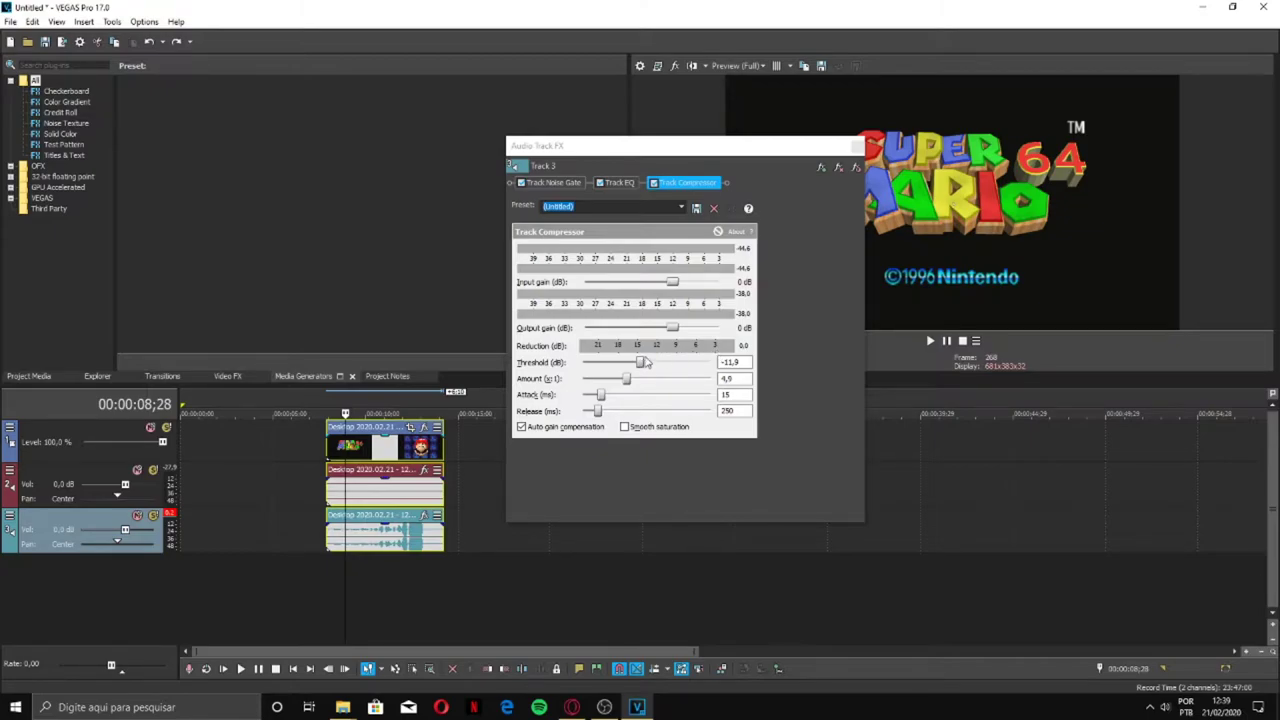
click(330, 400)
key(space)
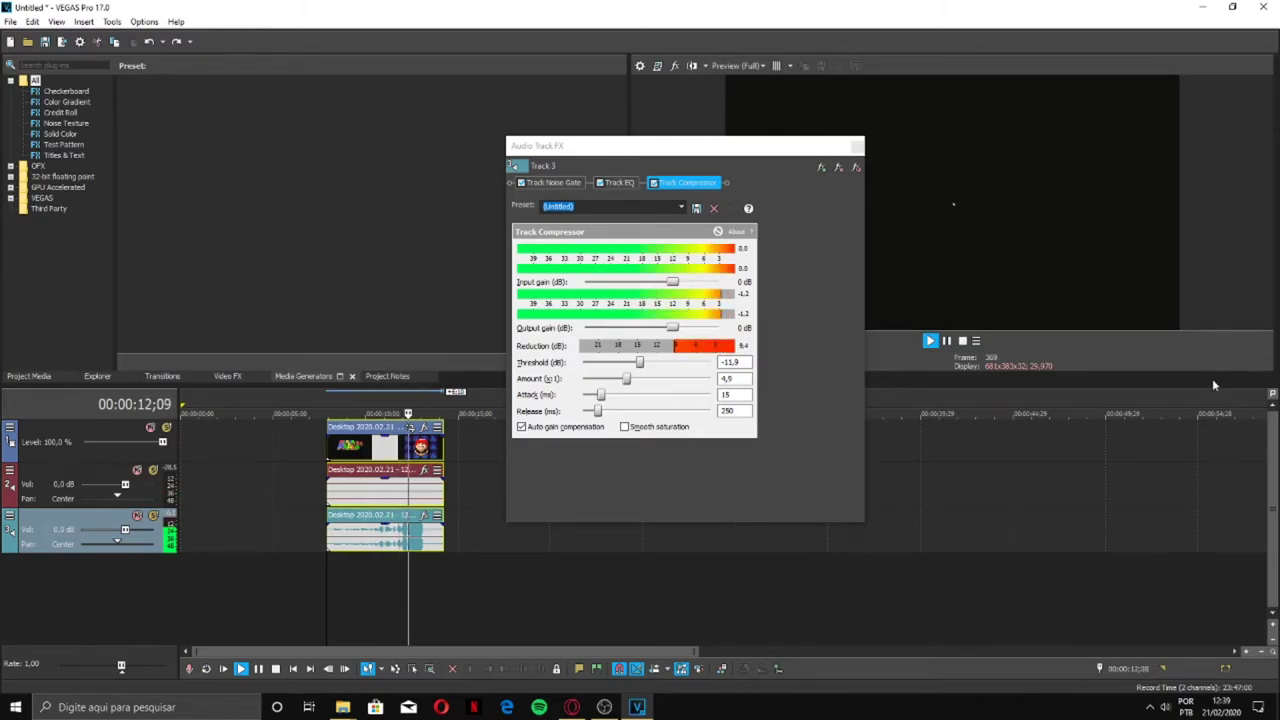
key(space)
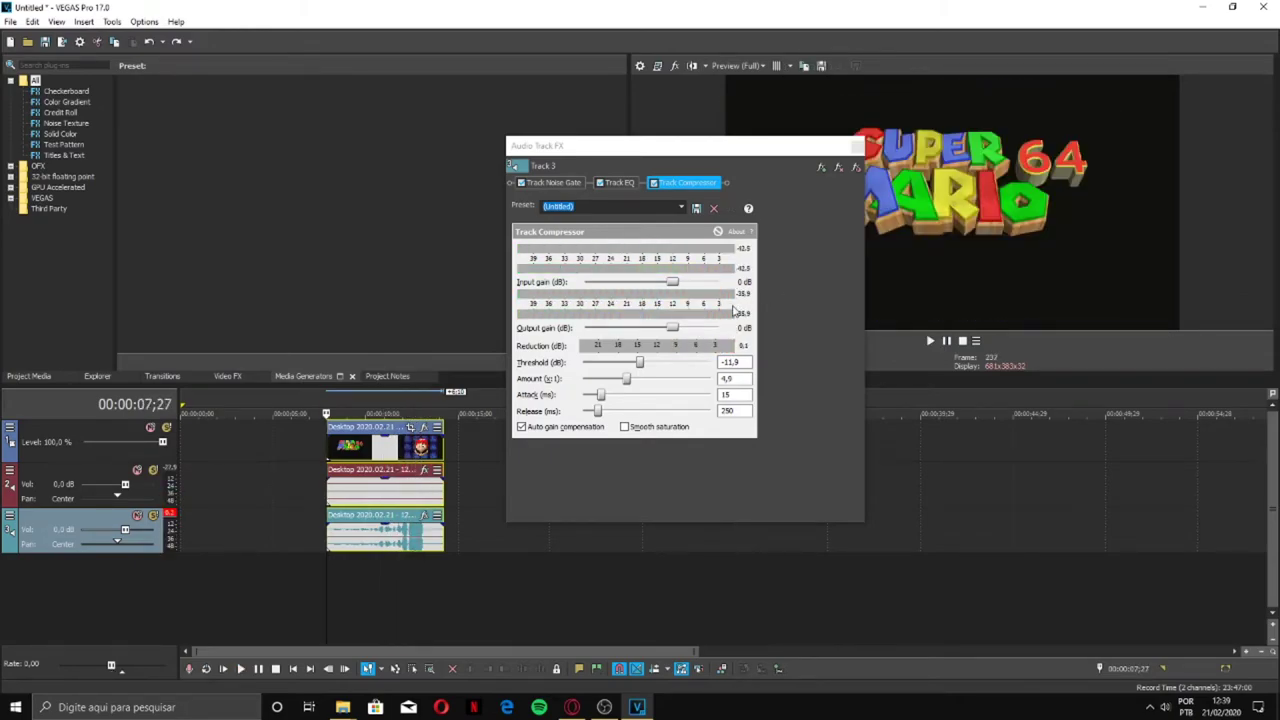
- Set the compressor's threshold to 0,0 dB and play the clip to compare the output level
drag(640, 366, 712, 366)
key(space)
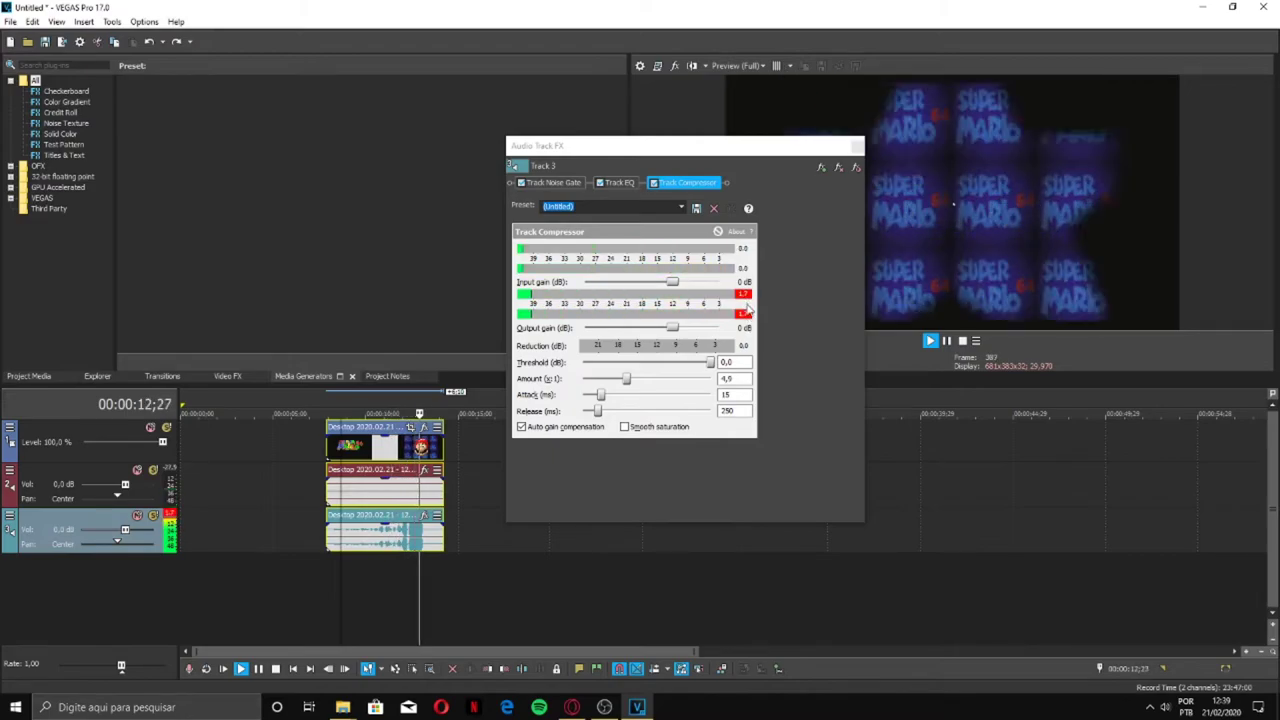
key(space)
- Set the compressor's threshold to -12,6 dB and play the clip again
drag(710, 362, 636, 363)
click(637, 365)
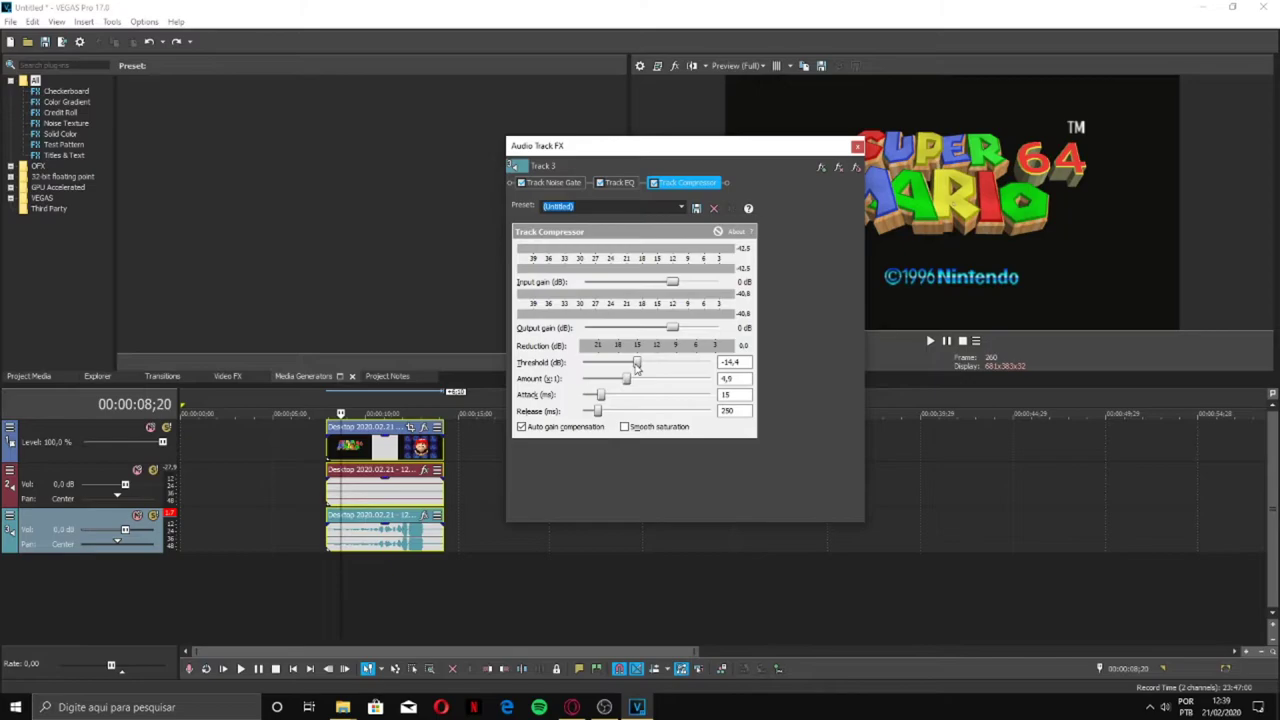
click(352, 401)
key(space)
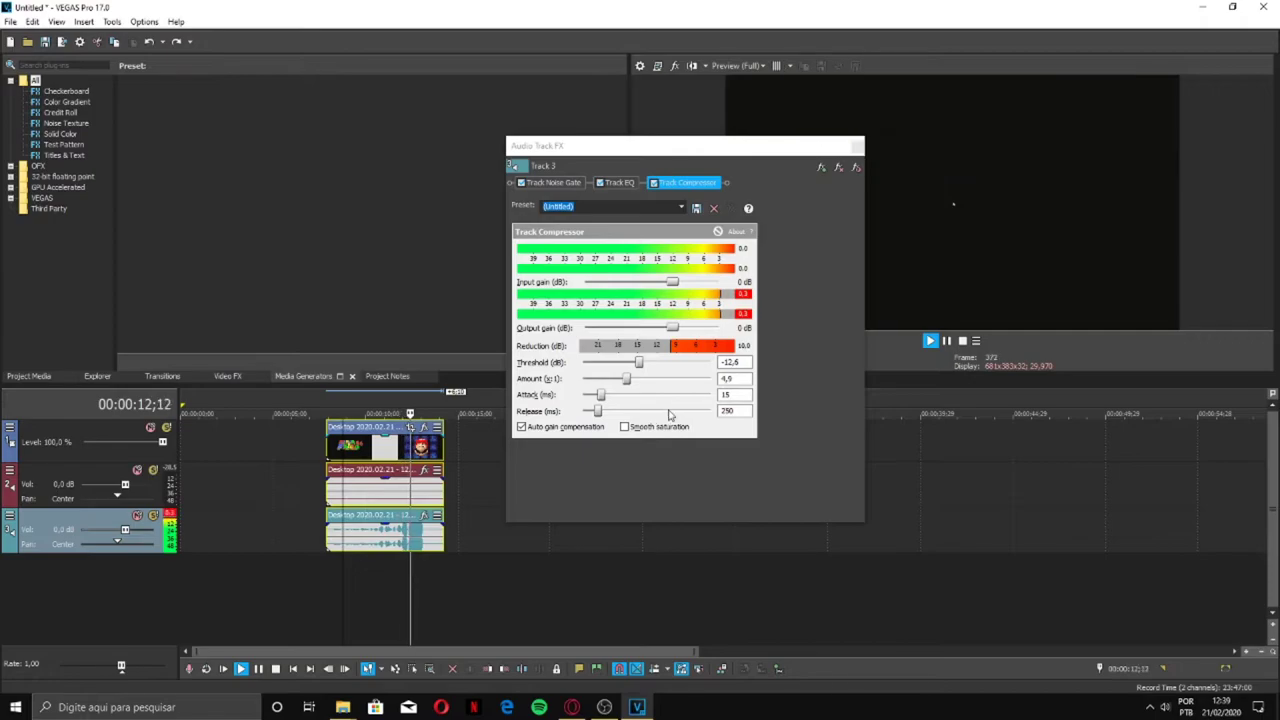
key(space)
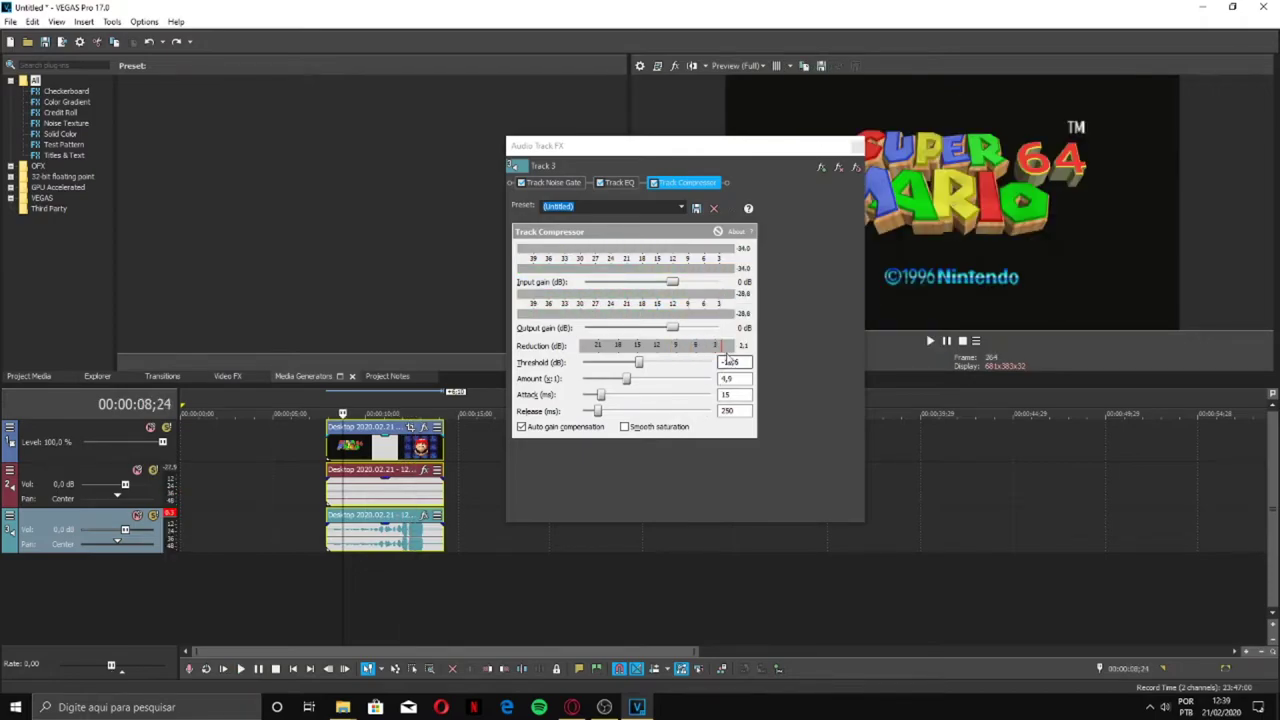
- Lower the compressor's output gain to -4 dB and add the eFX Limiter to the track's effect chain
drag(673, 330, 666, 330)
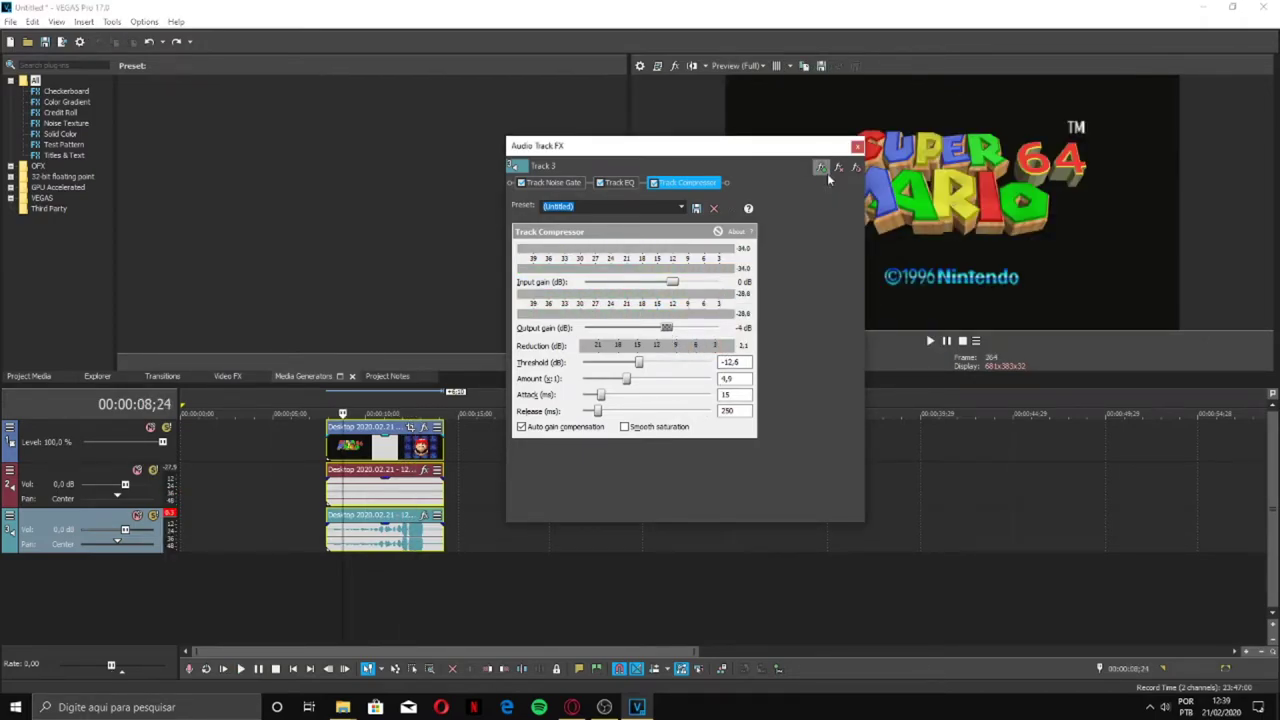
click(826, 172)
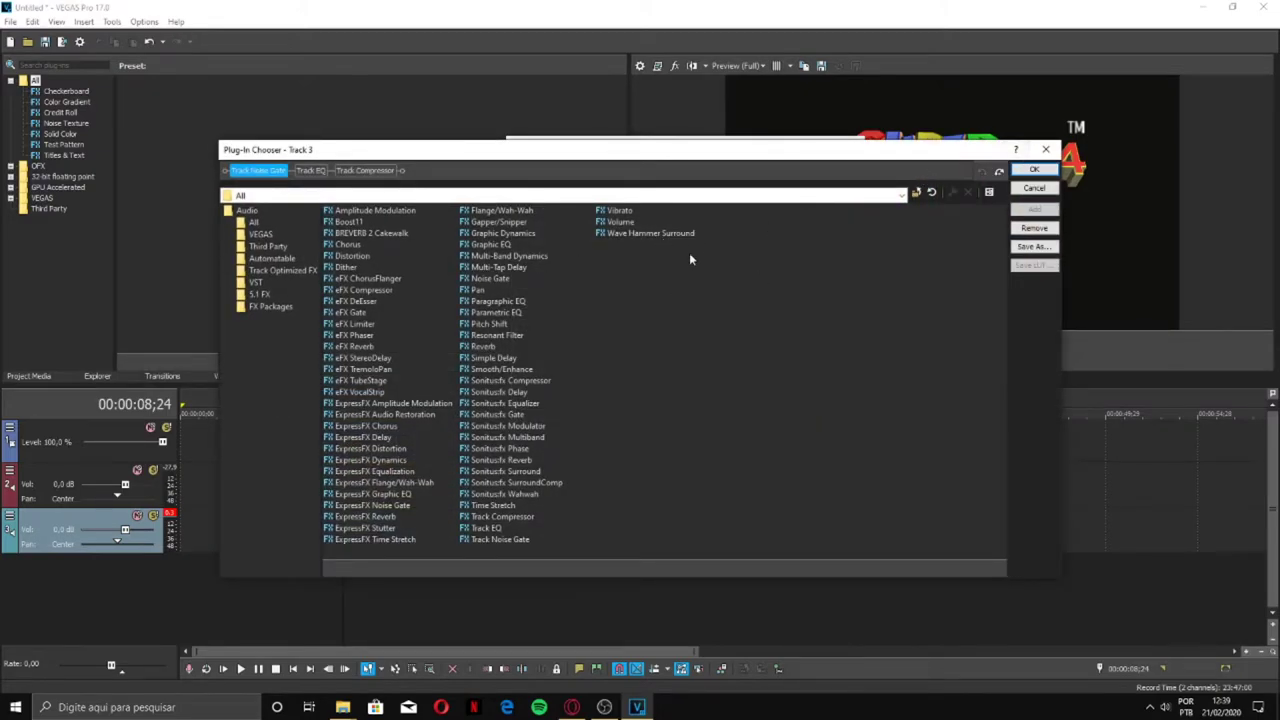
double_click(355, 324)
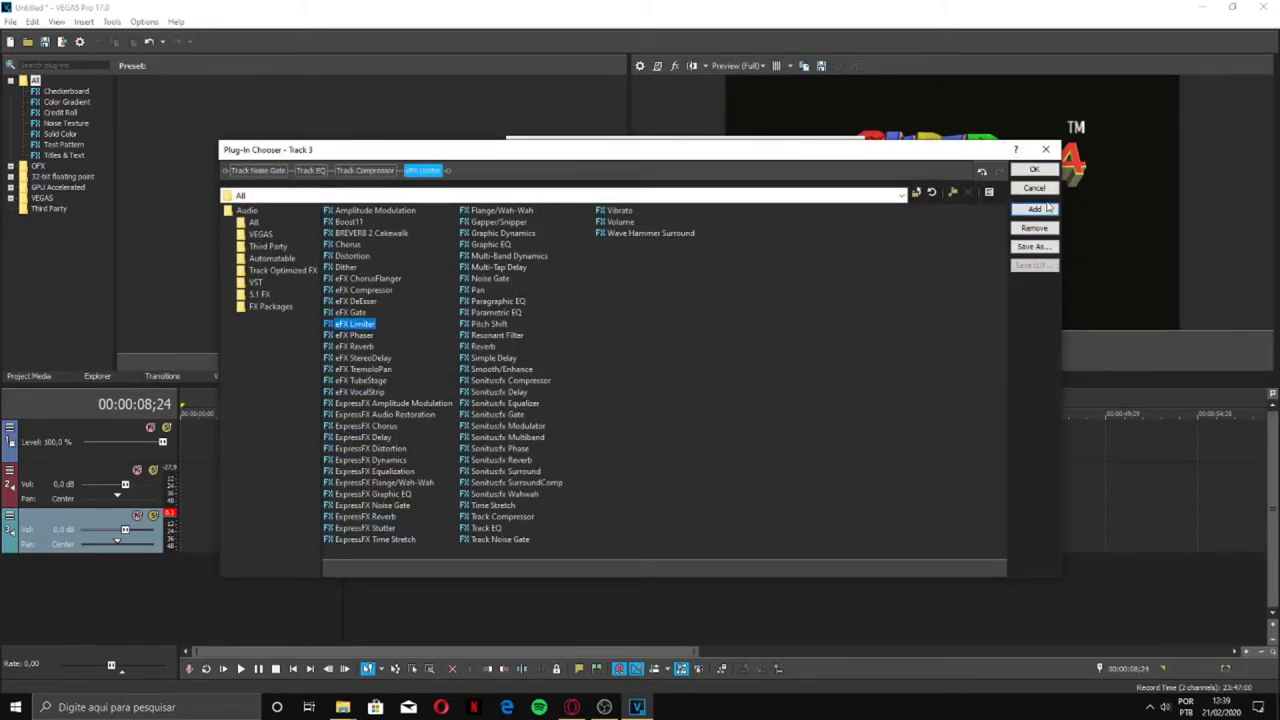
click(1040, 171)
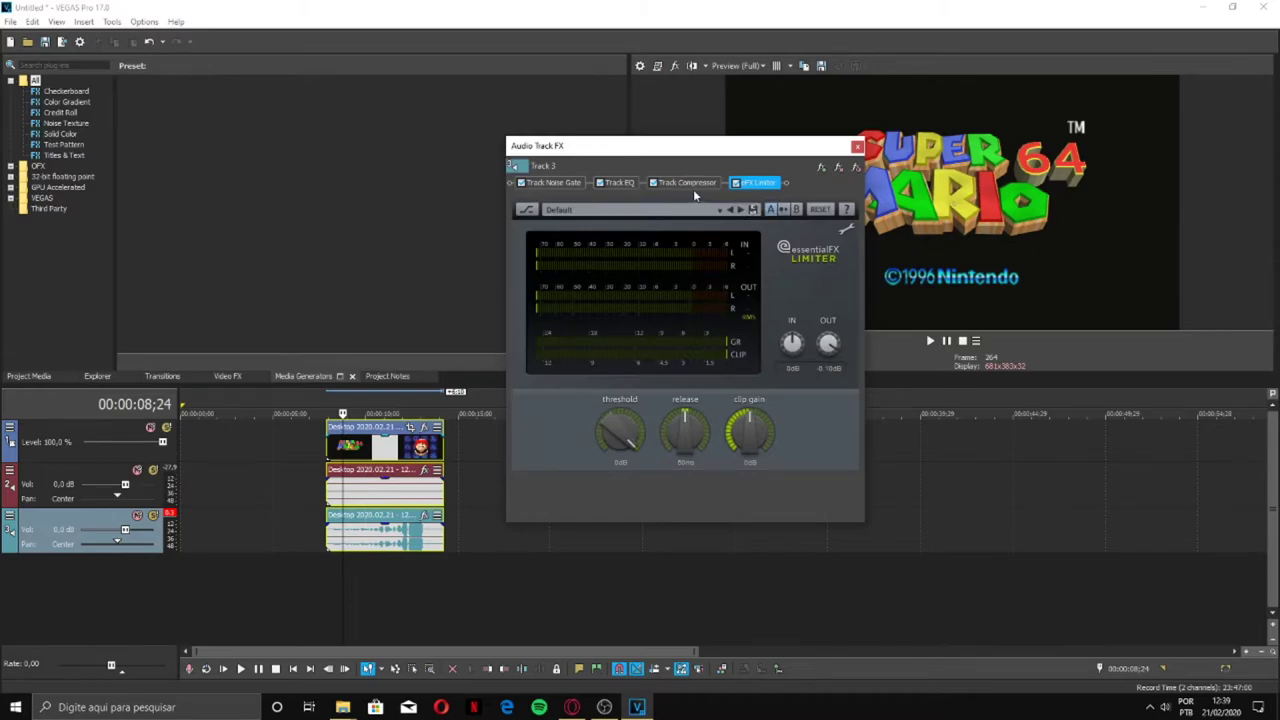
- Set the Track Compressor's output gain to 5 dB, play the clip, and show the eFX Limiter's settings
click(688, 185)
key(space)
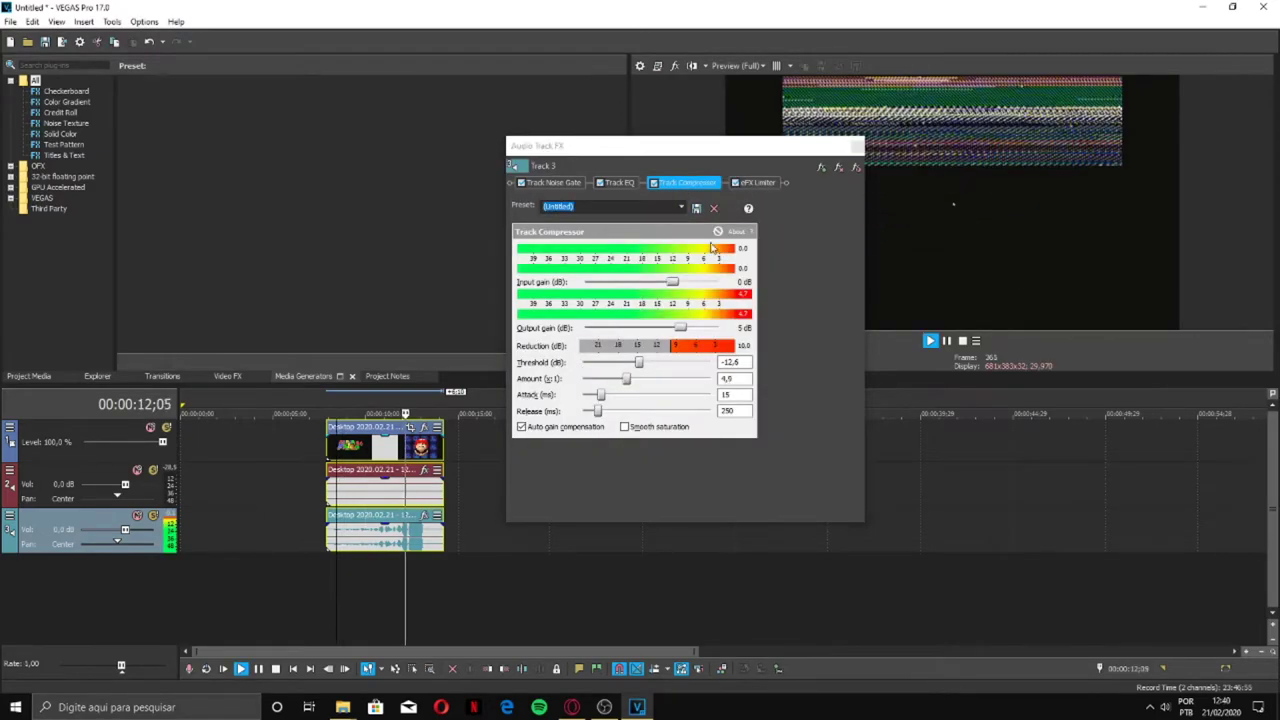
key(space)
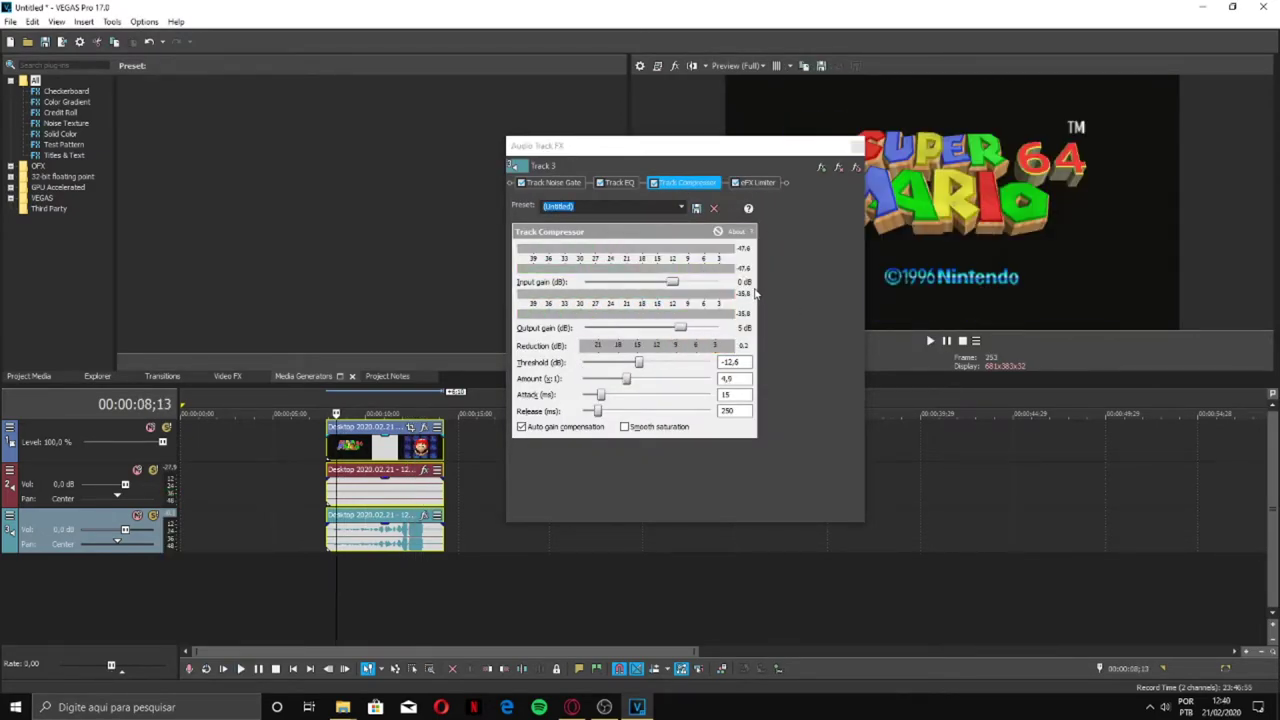
click(756, 184)
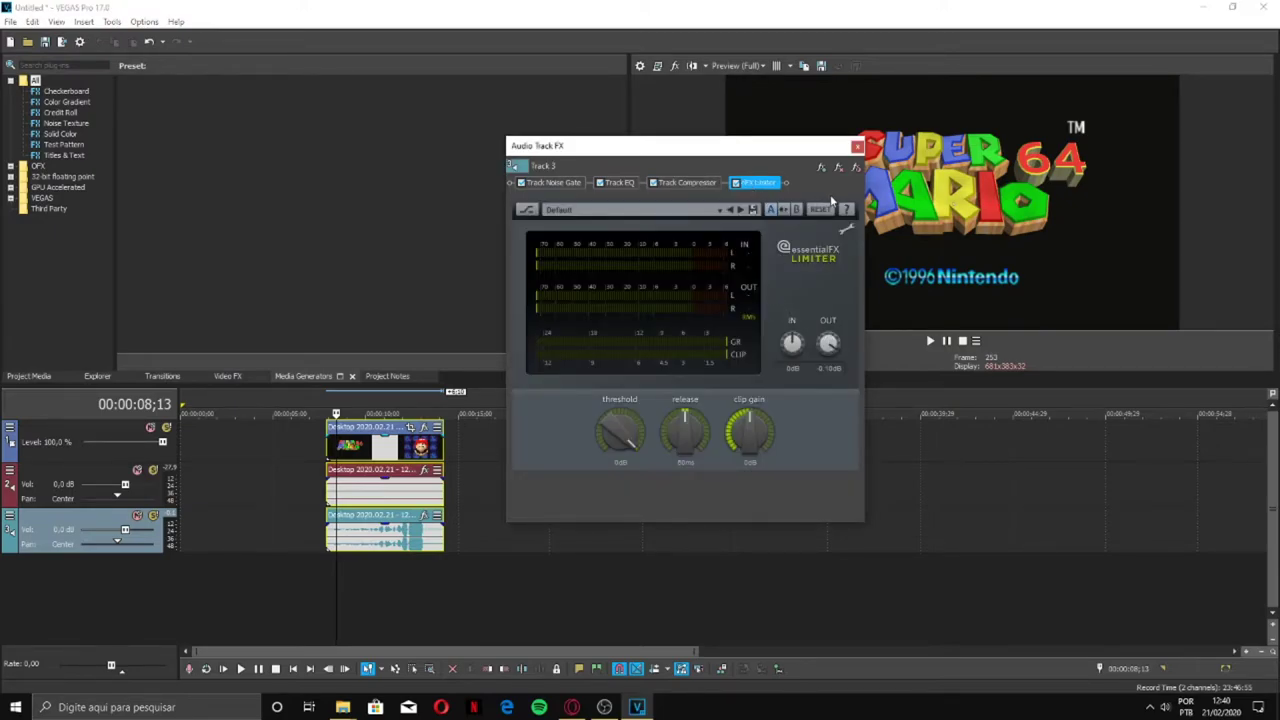
- Raise the Track Noise Gate's threshold level to -0,9 dB and play the clip to hear its effect
click(687, 183)
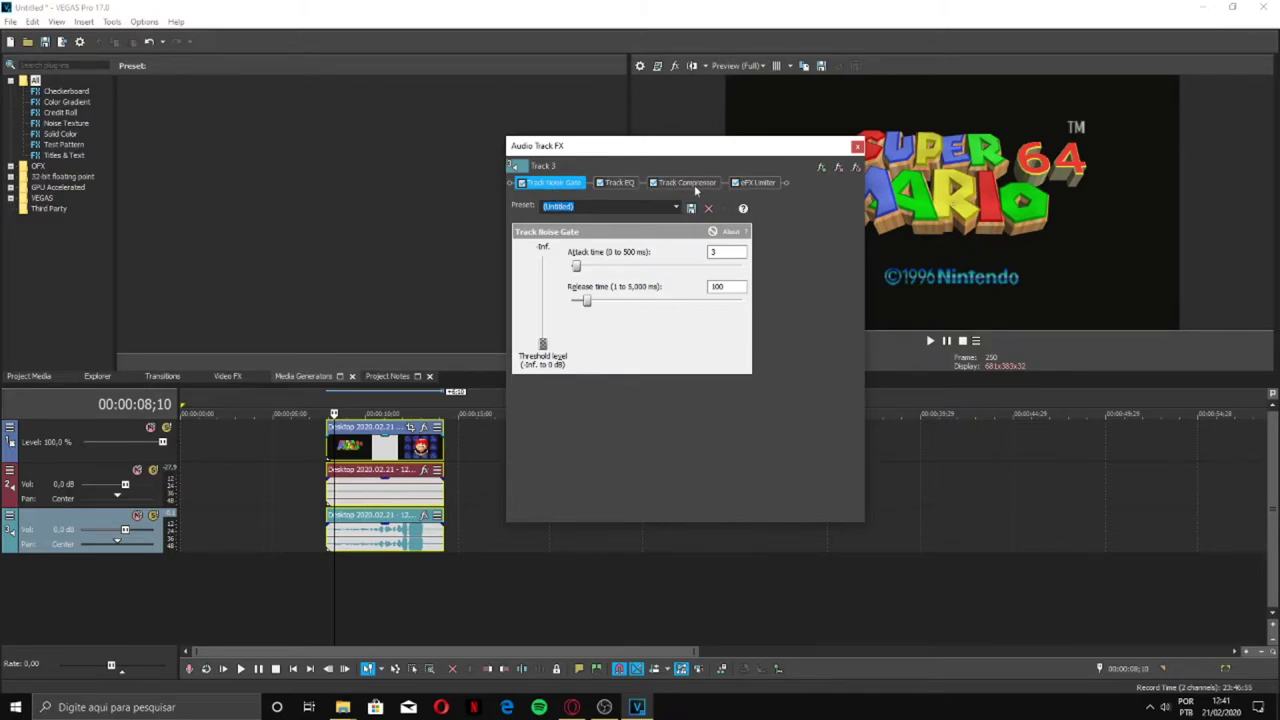
drag(542, 343, 544, 320)
scroll(538, 256, down, 3)
drag(544, 335, 552, 273)
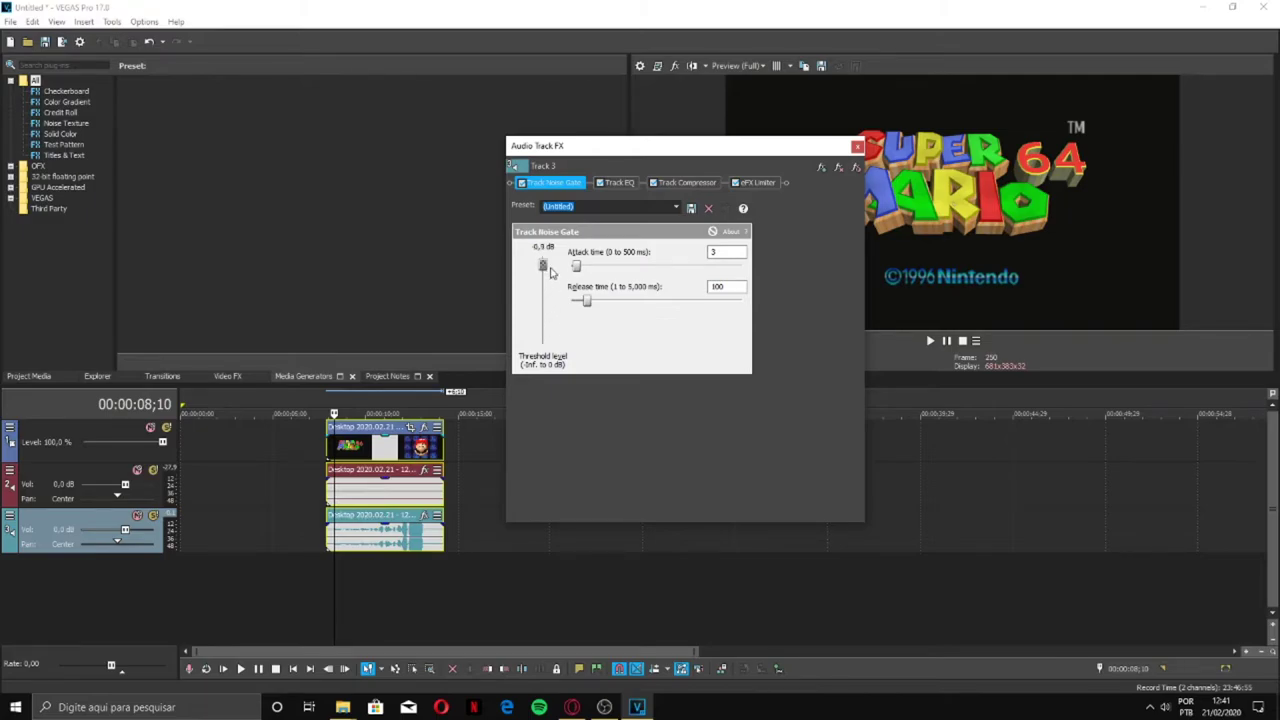
click(351, 400)
key(space)
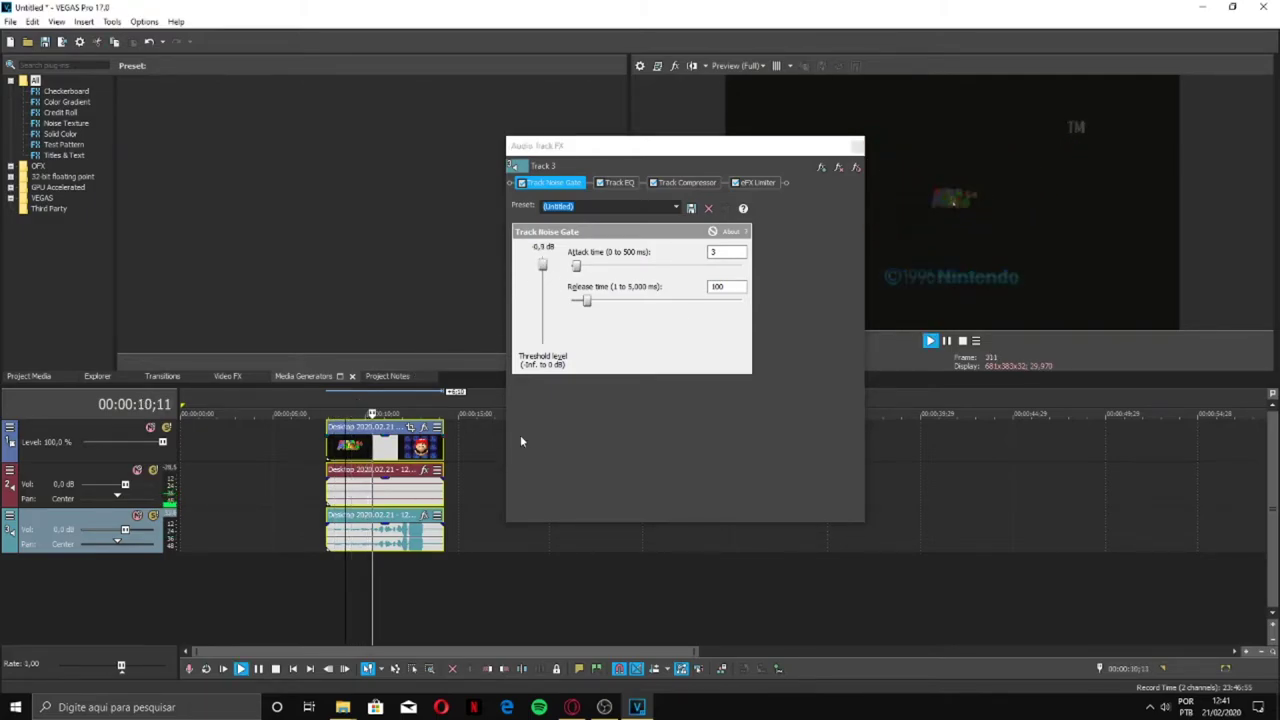
key(space)
- Lower the noise gate's threshold level in stages to -35,7 dB, playing the clip between adjustments
drag(544, 266, 542, 302)
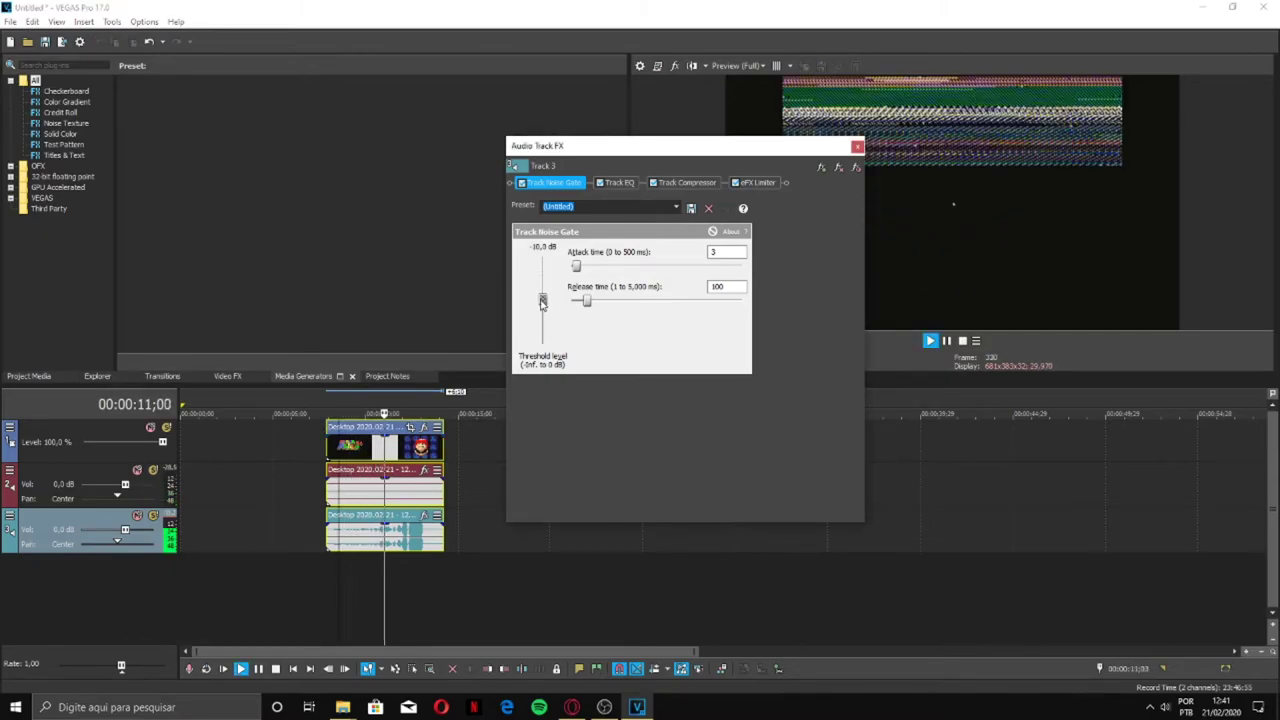
click(358, 400)
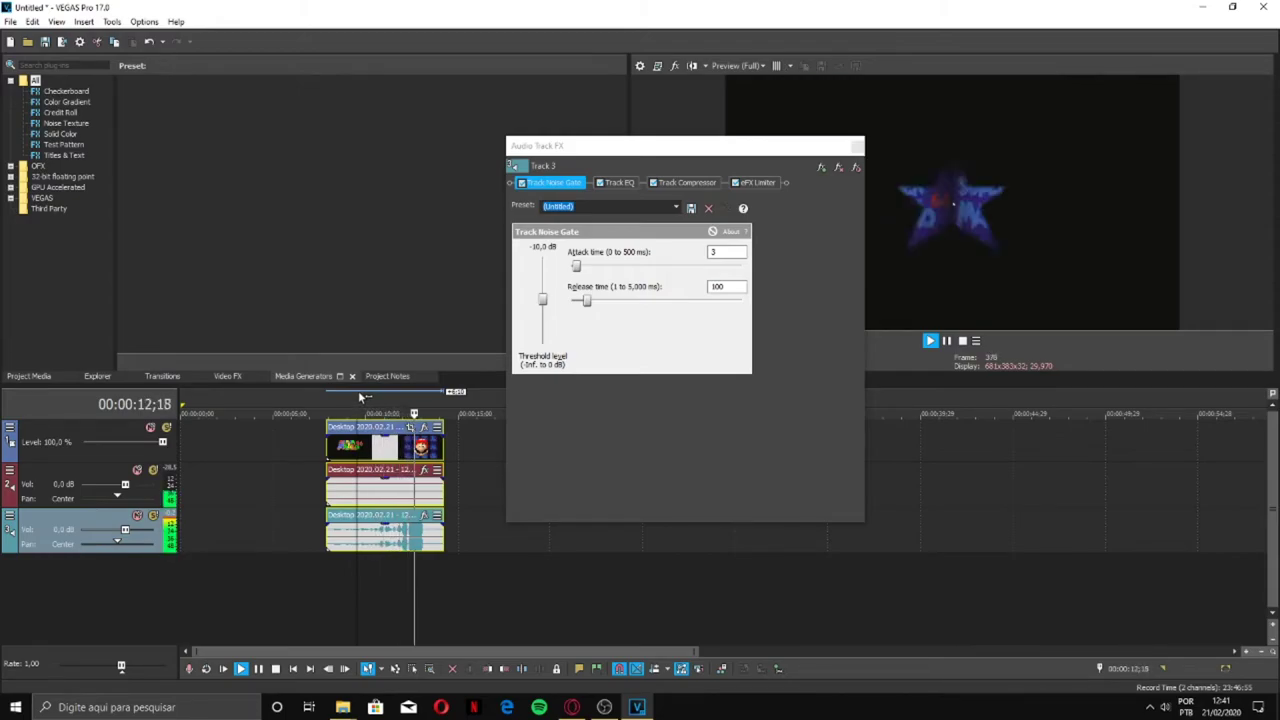
key(space)
drag(543, 301, 547, 332)
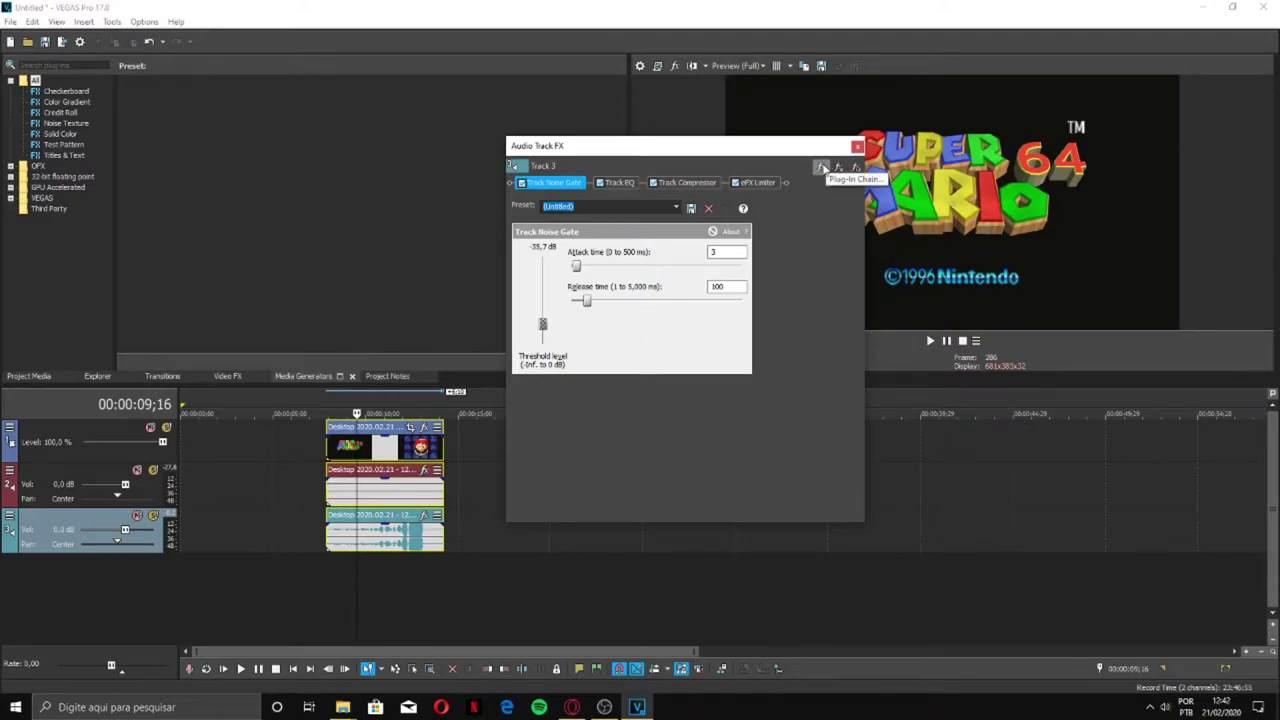
- Add the Pitch Shift effect to the end of track 3's audio effect chain
click(821, 165)
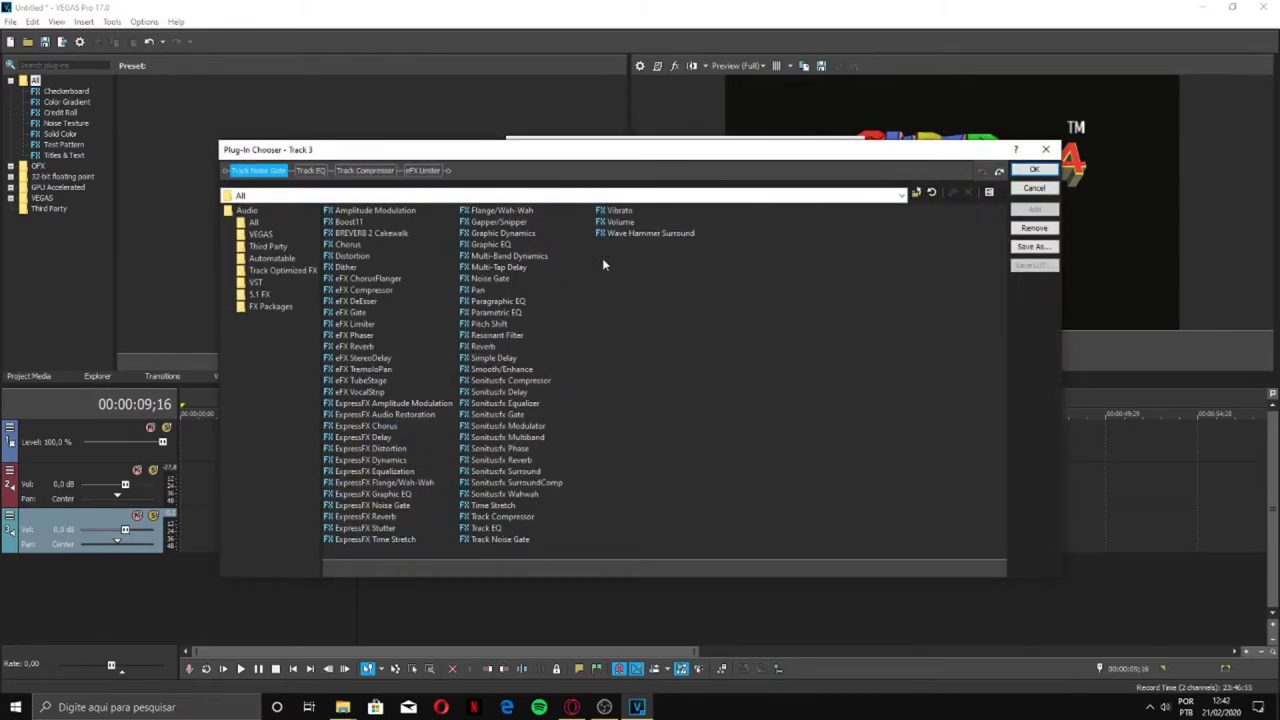
drag(500, 158, 726, 120)
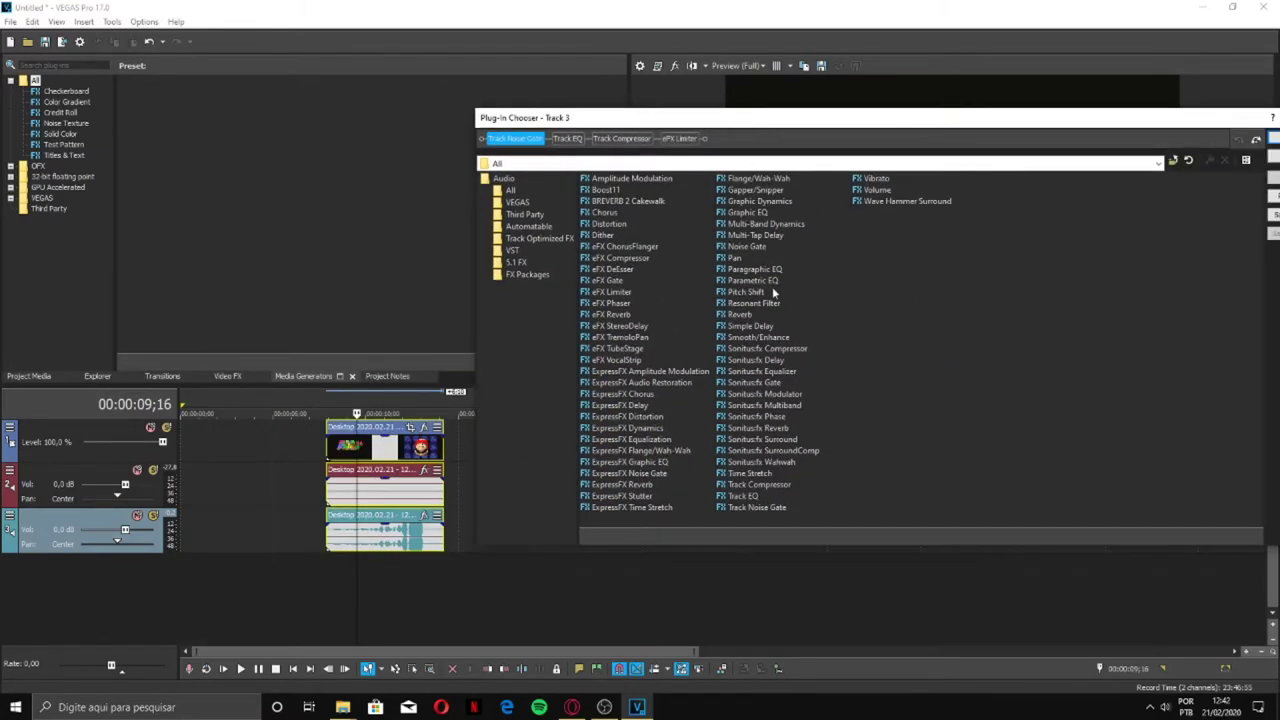
double_click(748, 292)
drag(1159, 121, 1014, 123)
click(1165, 148)
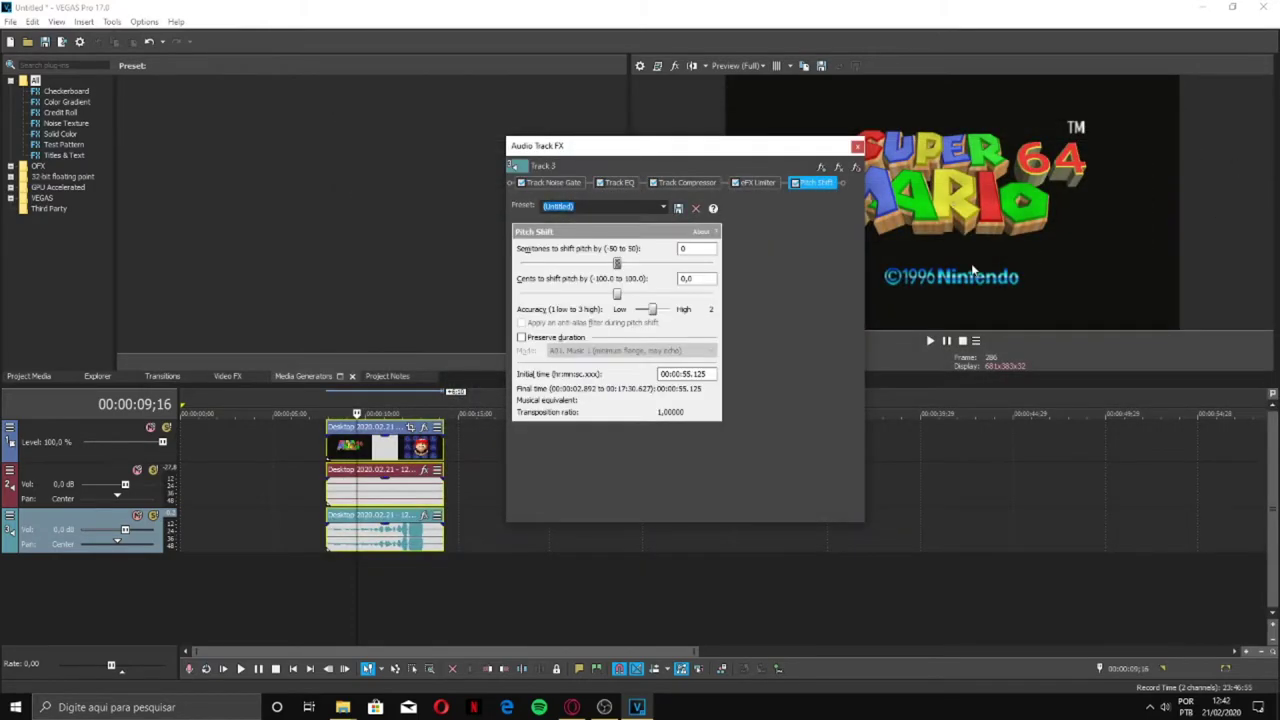
- Enable Preserve duration for Pitch Shift, raise the pitch by 4 semitones and play the clip
click(521, 337)
drag(626, 265, 644, 266)
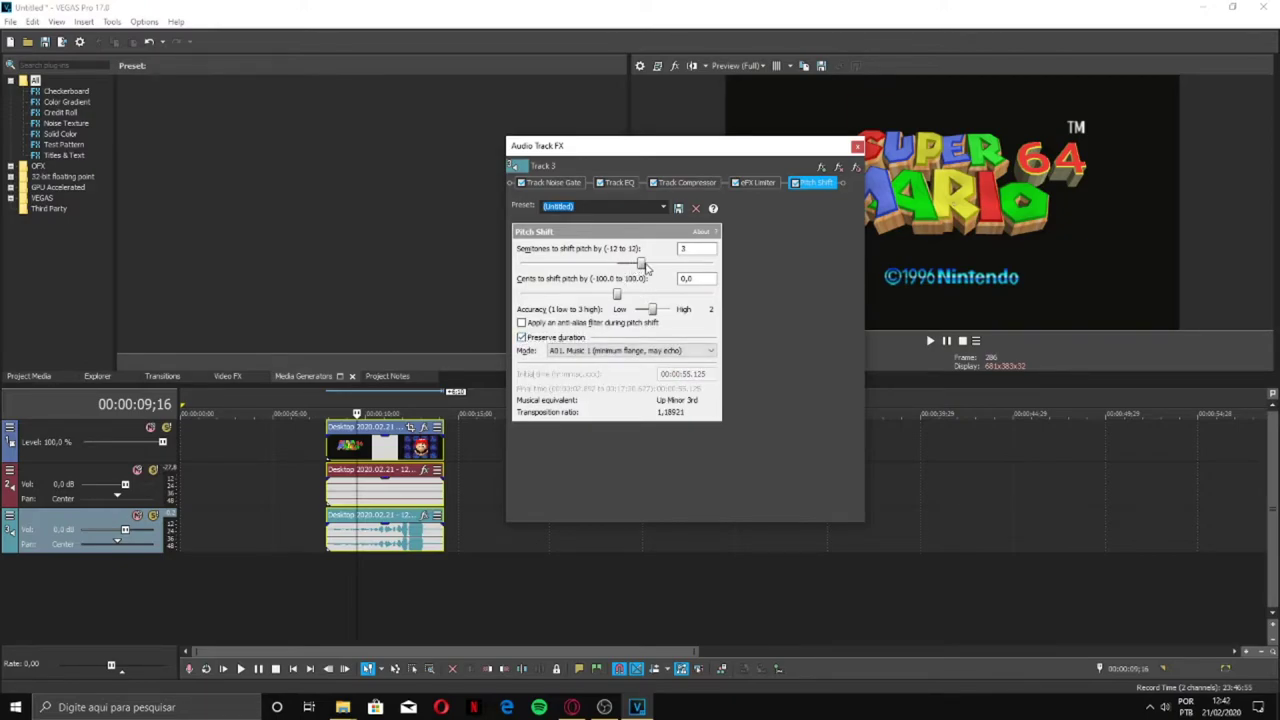
click(327, 415)
key(space)
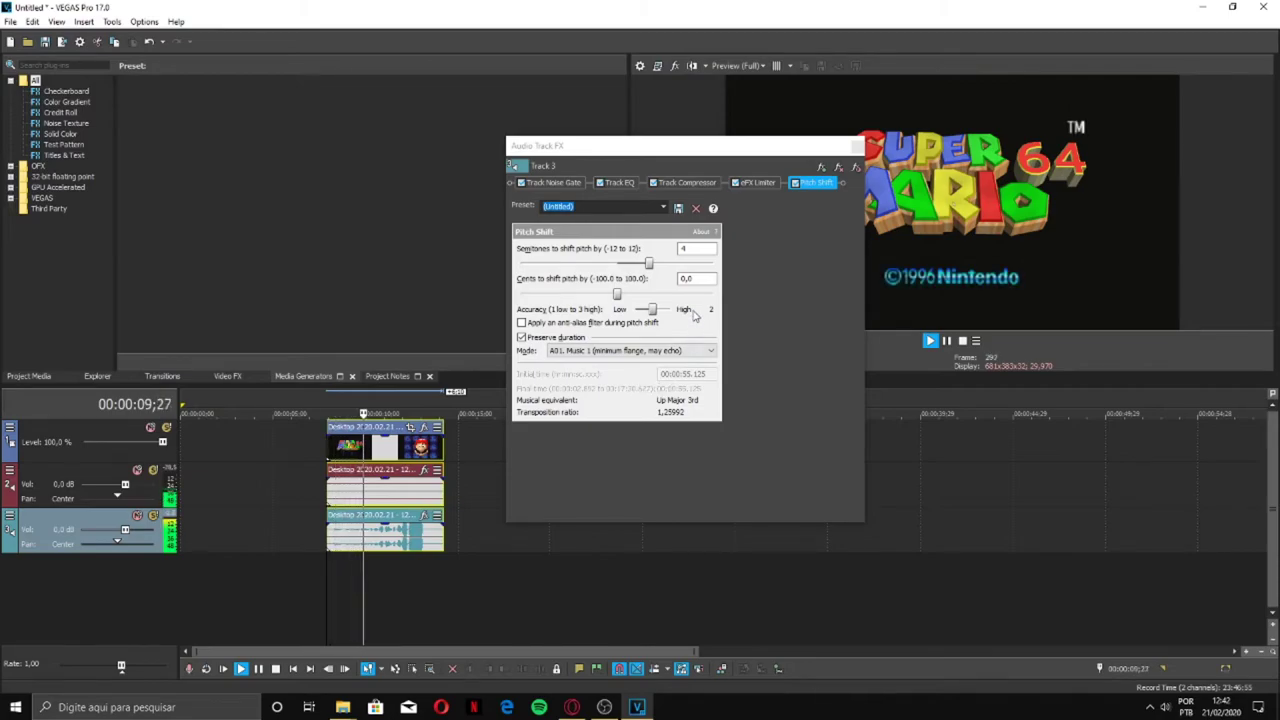
key(space)
- Lower the pitch shift to -12 semitones, play the clip and close the track's audio effects
drag(648, 265, 452, 283)
key(space)
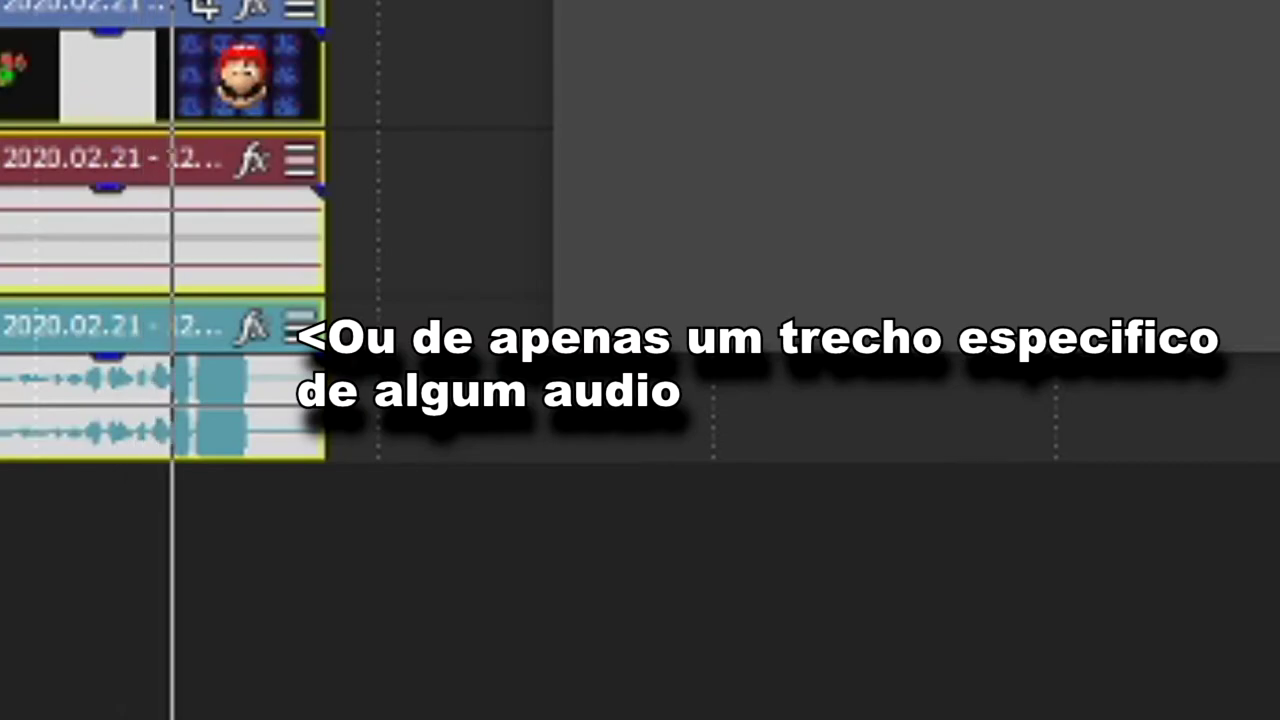
key(space)
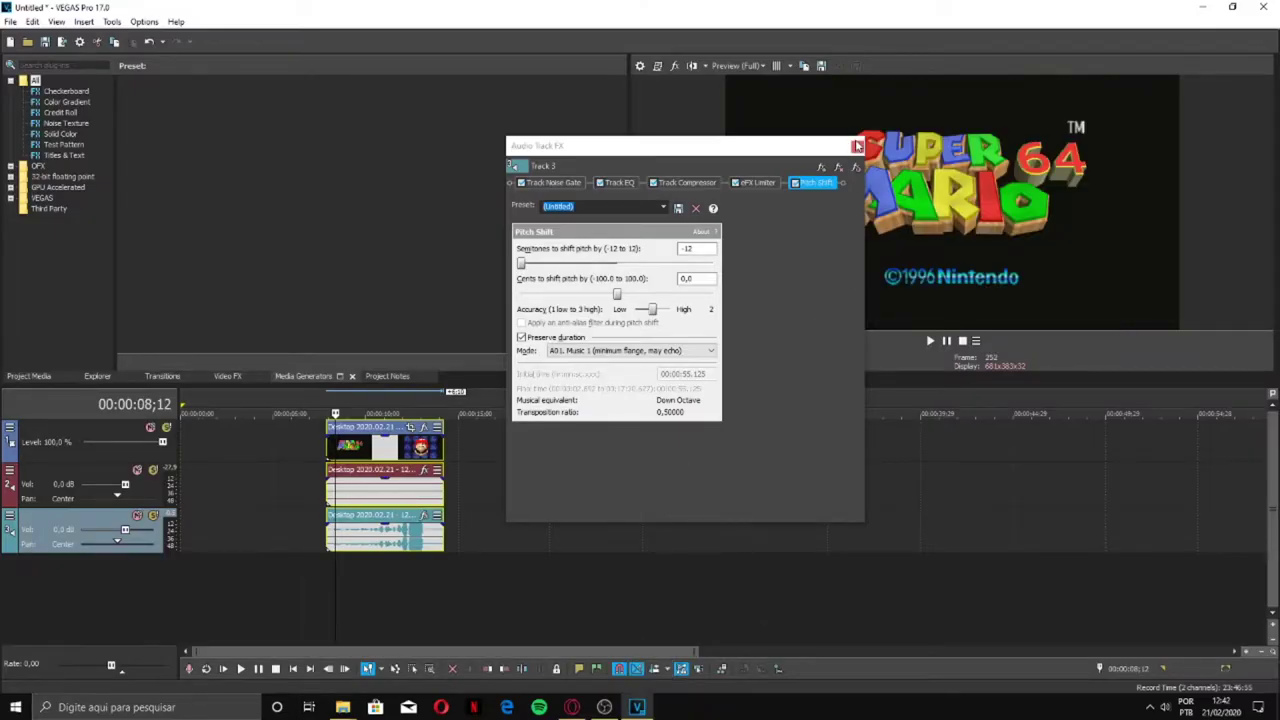
click(857, 147)
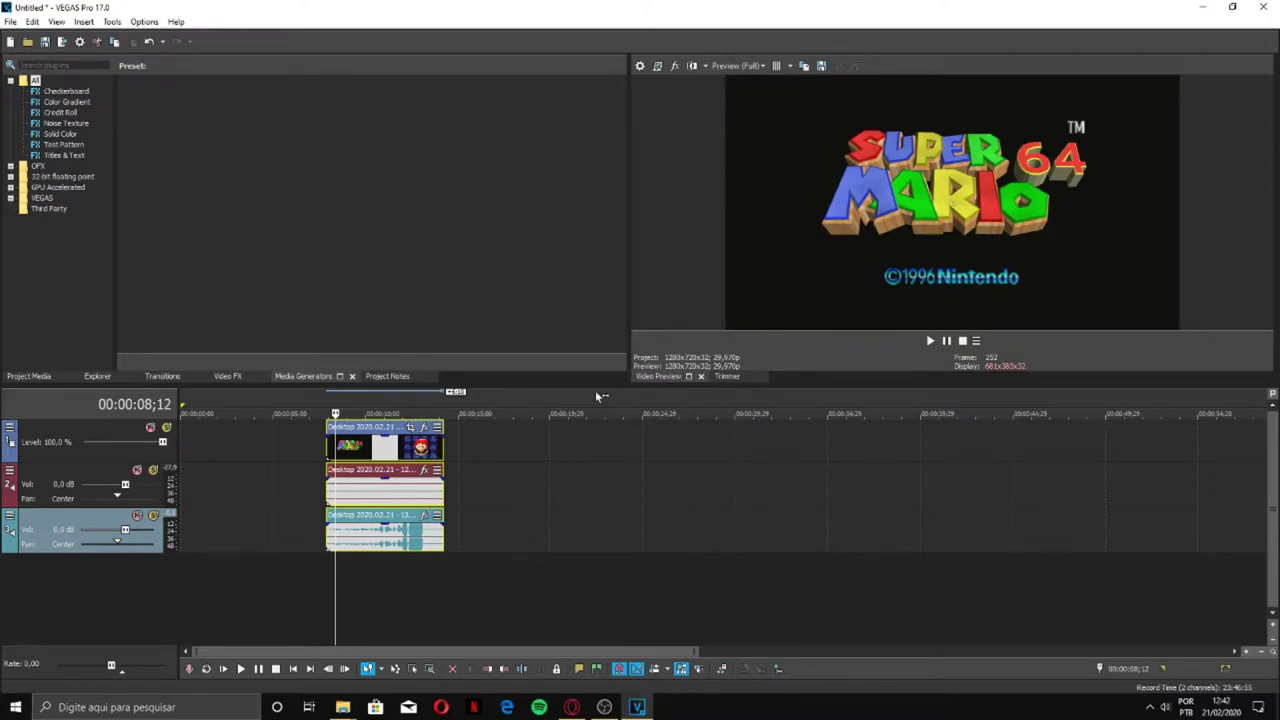
- Split the clip at 00:00:10;06 and 00:00:11;24 and delete the middle piece
click(370, 452)
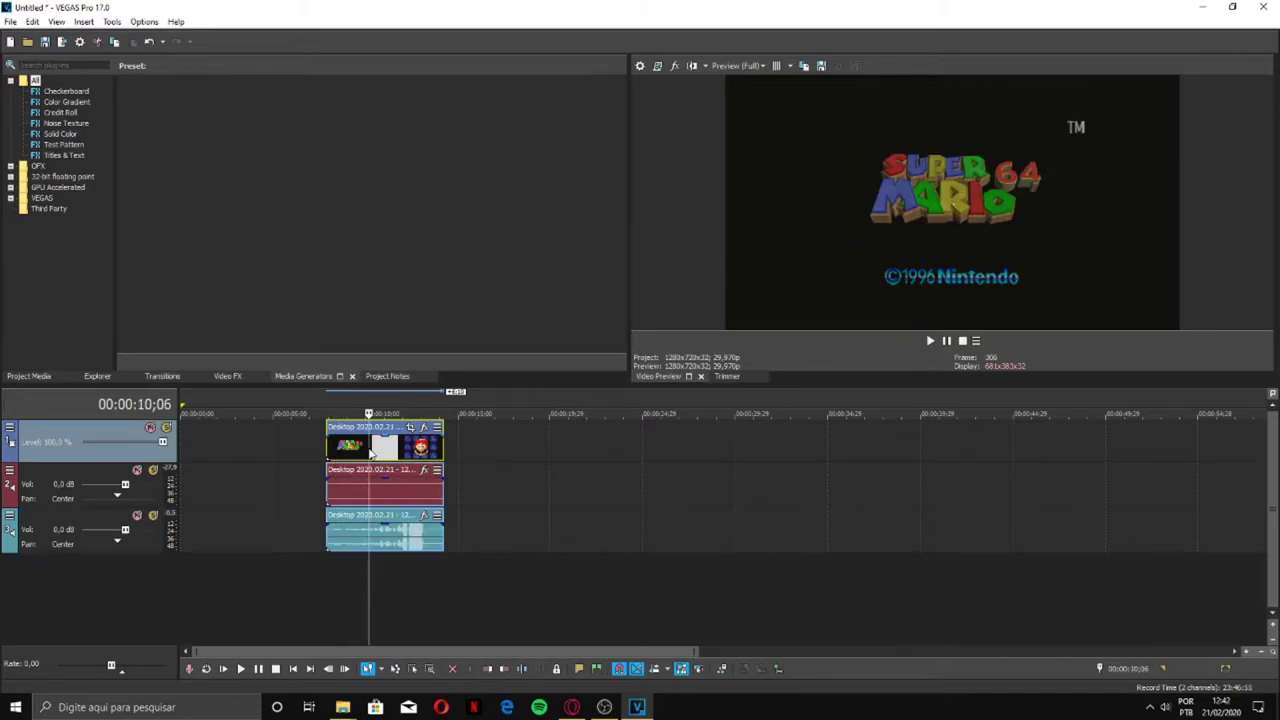
key(s)
click(399, 450)
key(s)
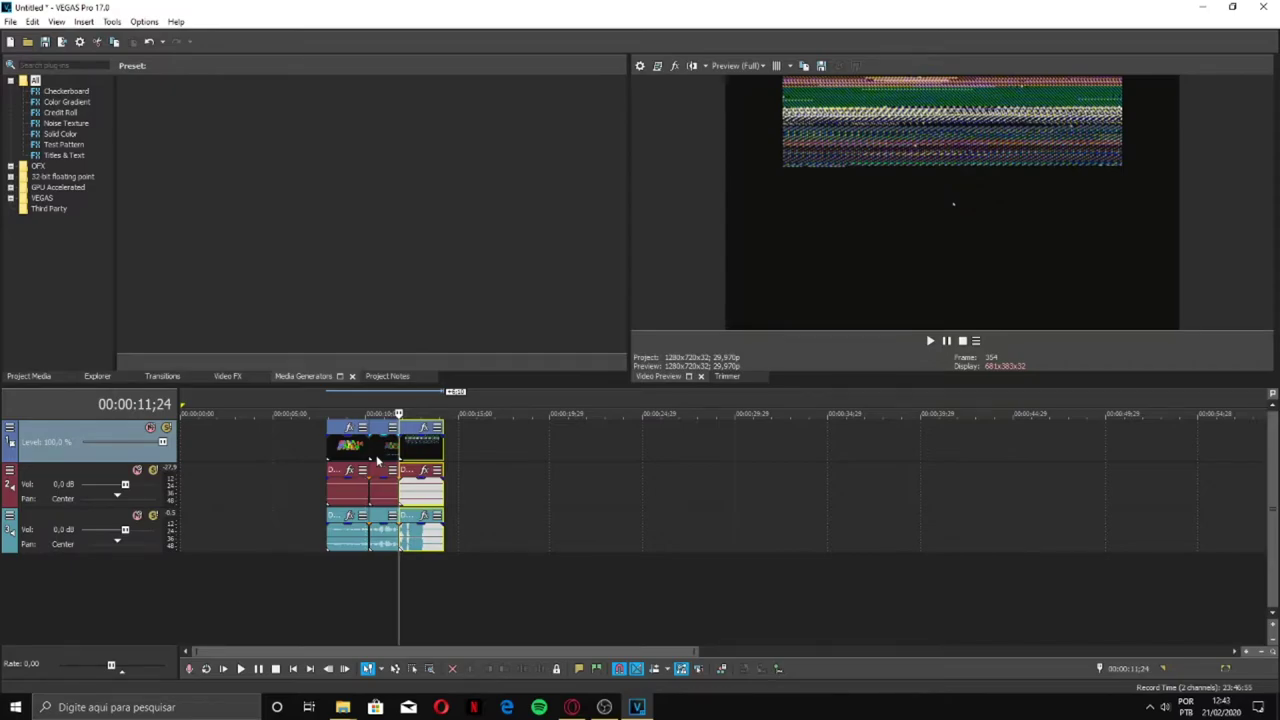
click(380, 458)
key(Delete)
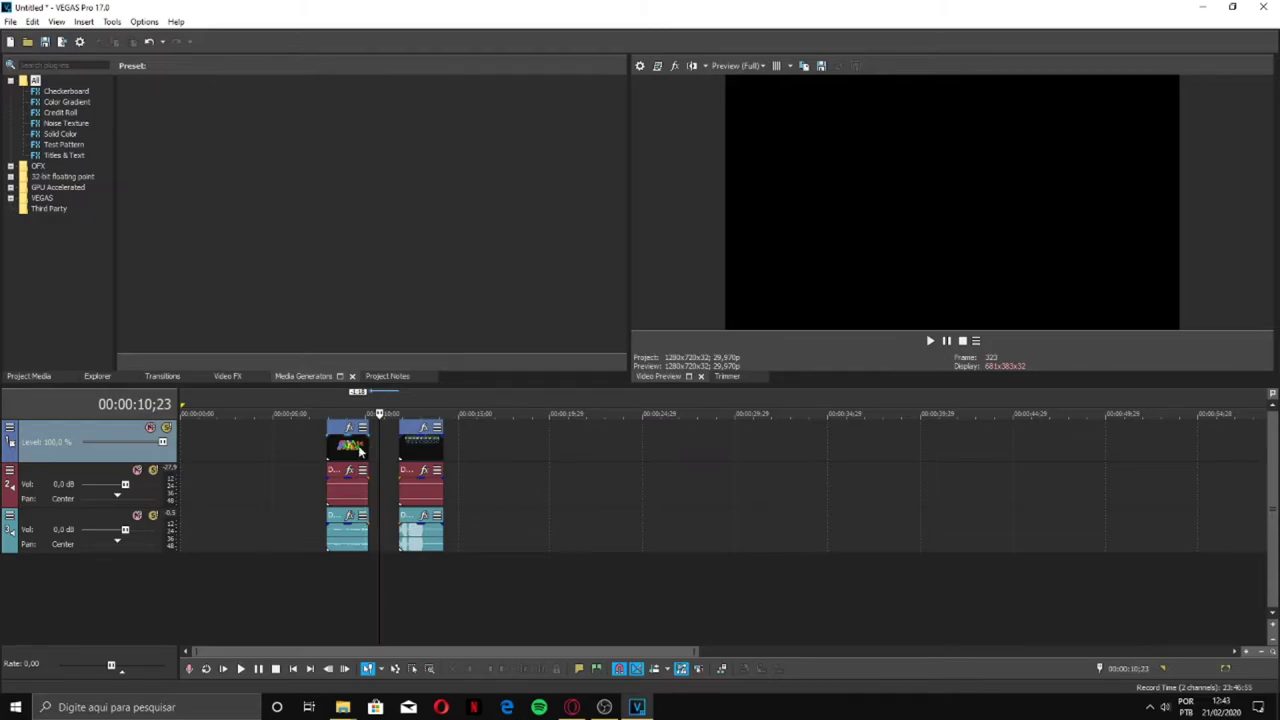
- Split the first piece at 00:00:09;03, try moving the cut part, and undo all cuts back to the whole clip
click(349, 447)
key(s)
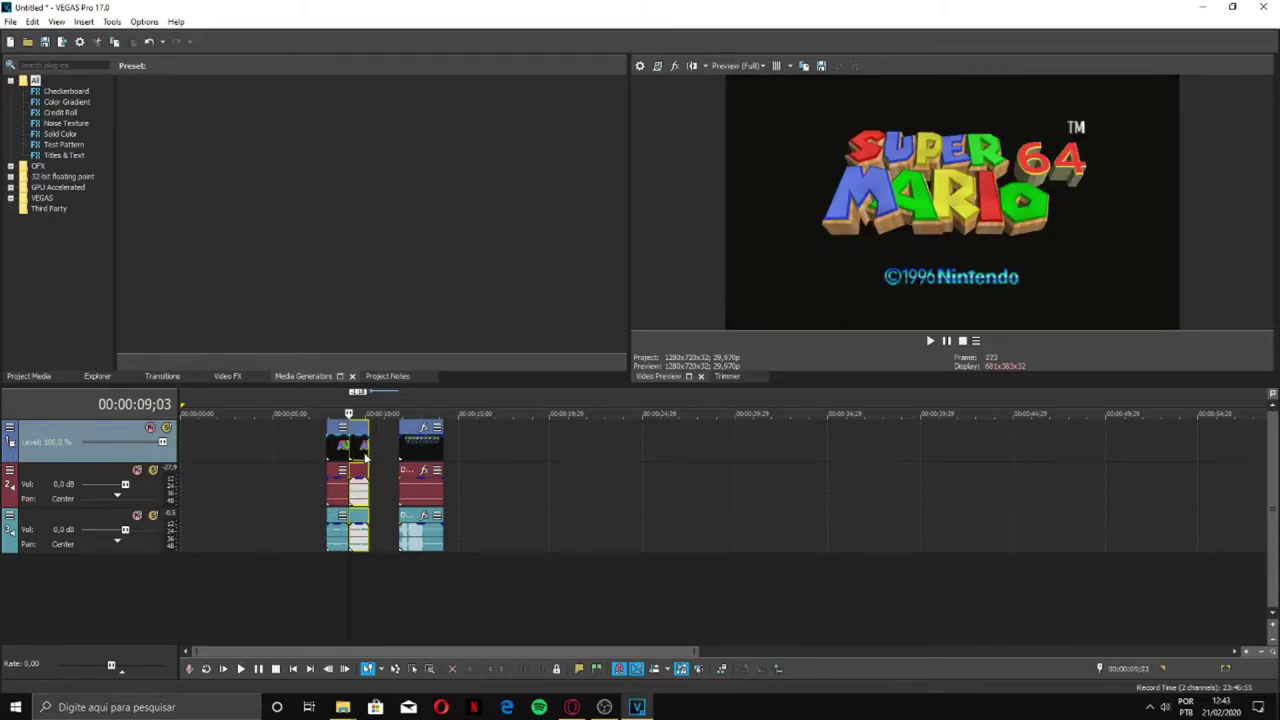
scroll(366, 457, up, 5)
drag(717, 451, 825, 500)
key(ctrl+z)
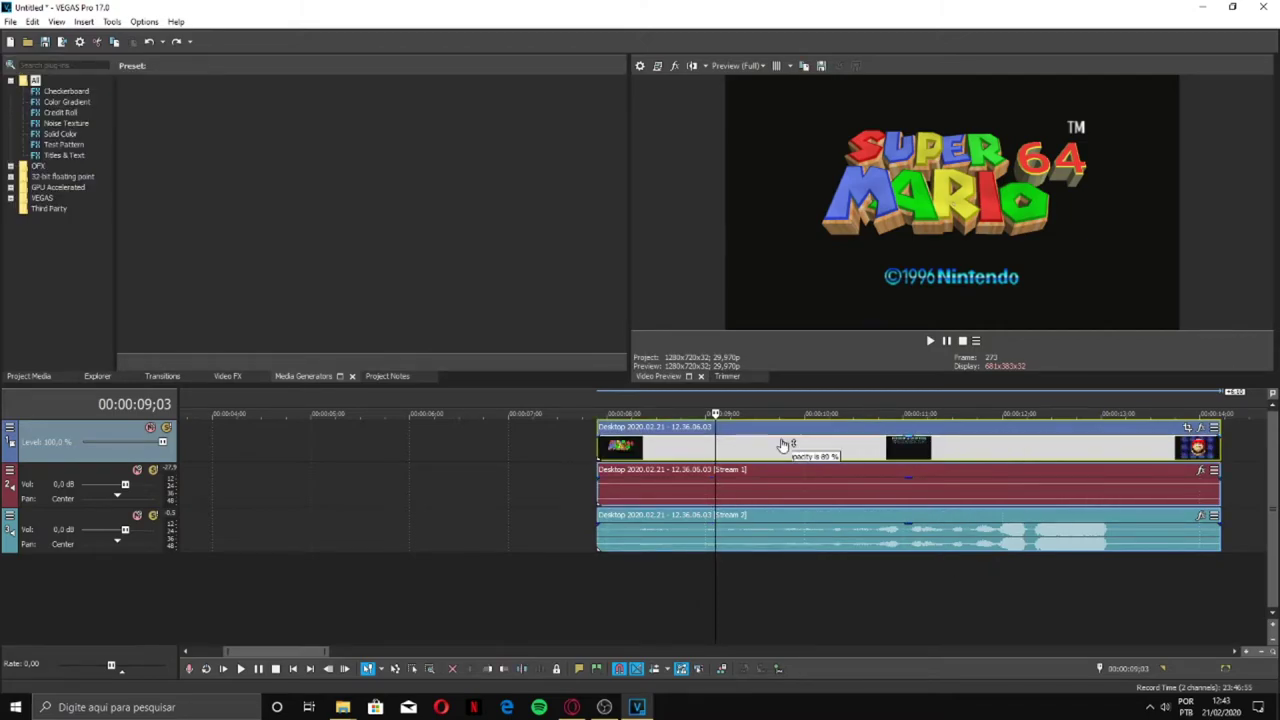
- Move the whole clip 2 seconds earlier and shift only its second audio stream 21 frames later, out of sync
drag(776, 452, 558, 453)
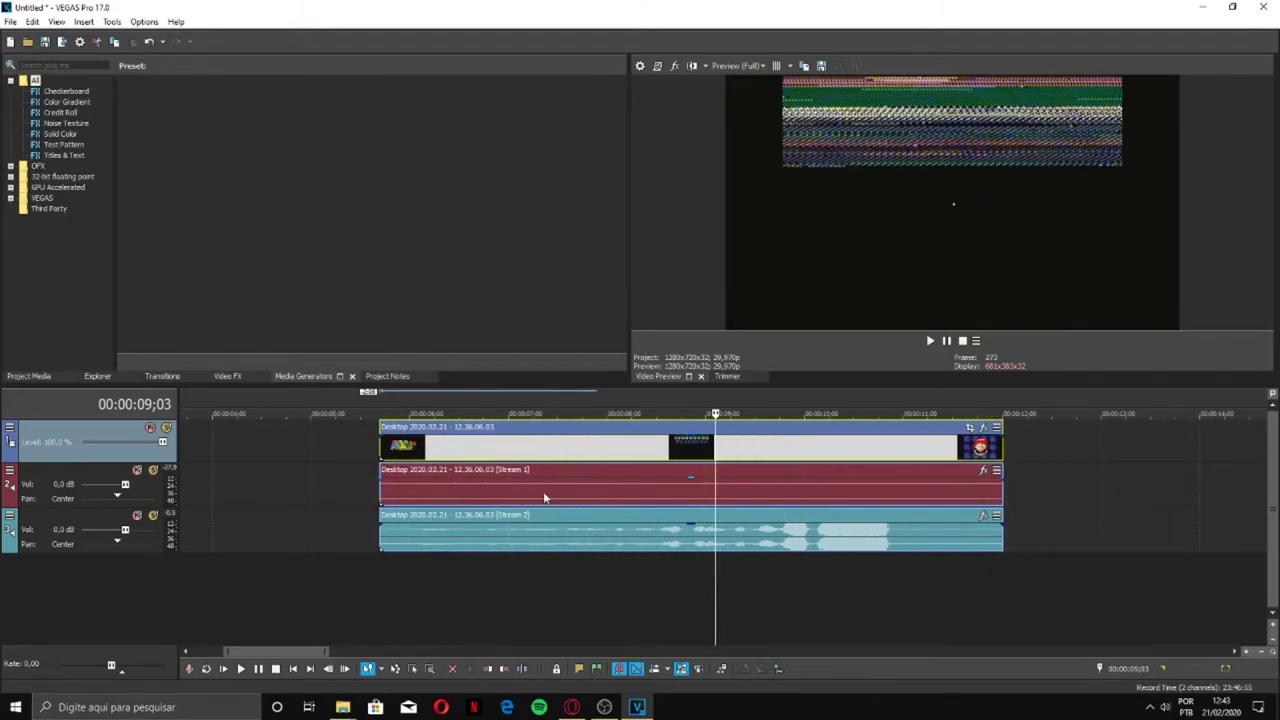
click(490, 502)
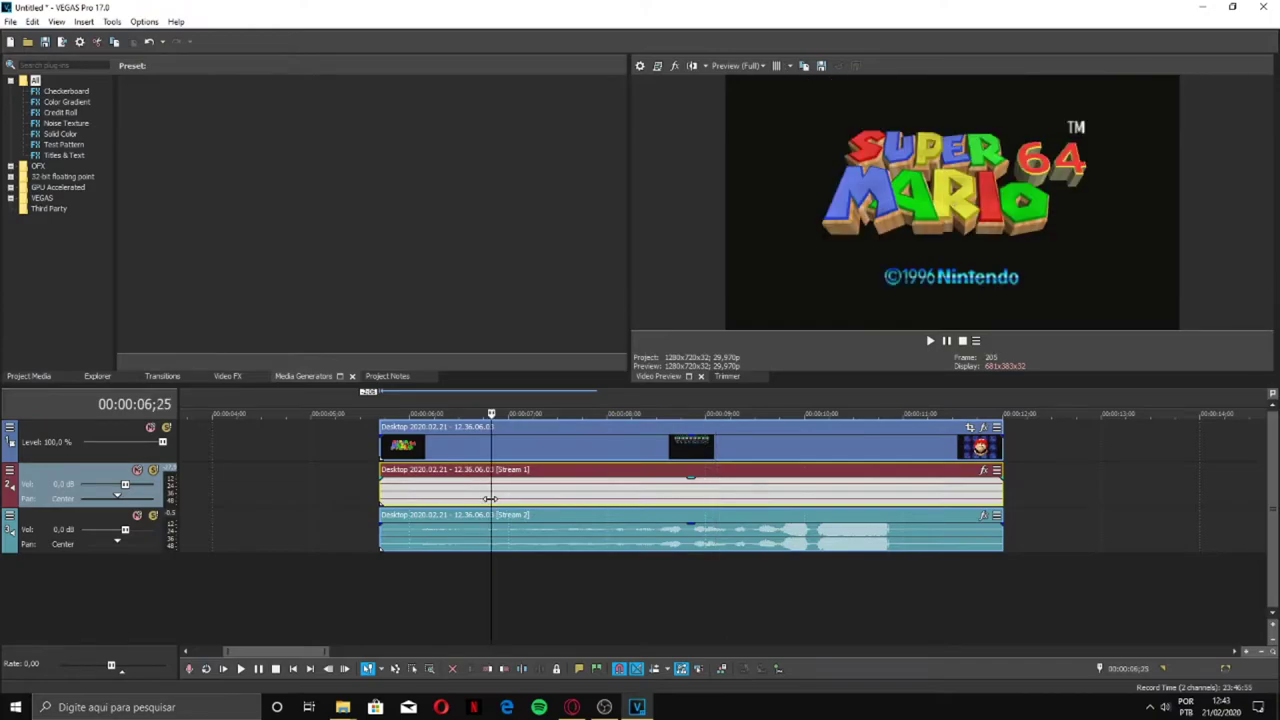
click(519, 541)
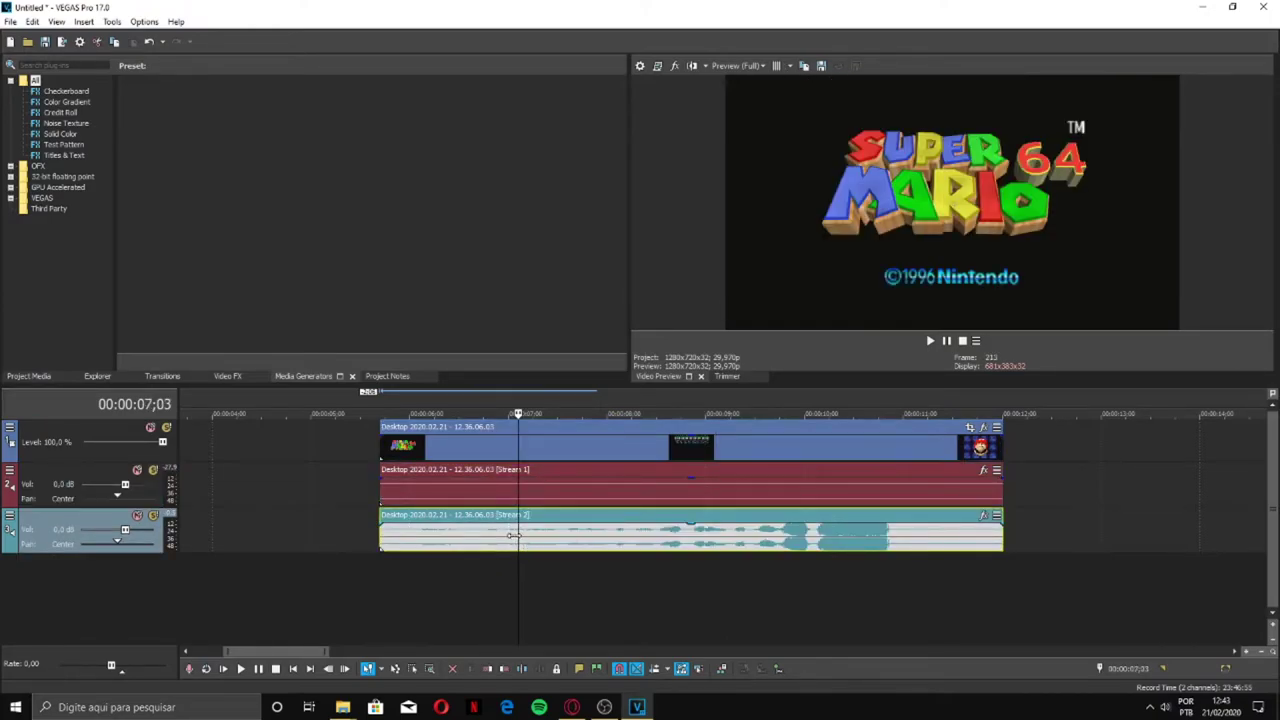
drag(467, 541, 538, 533)
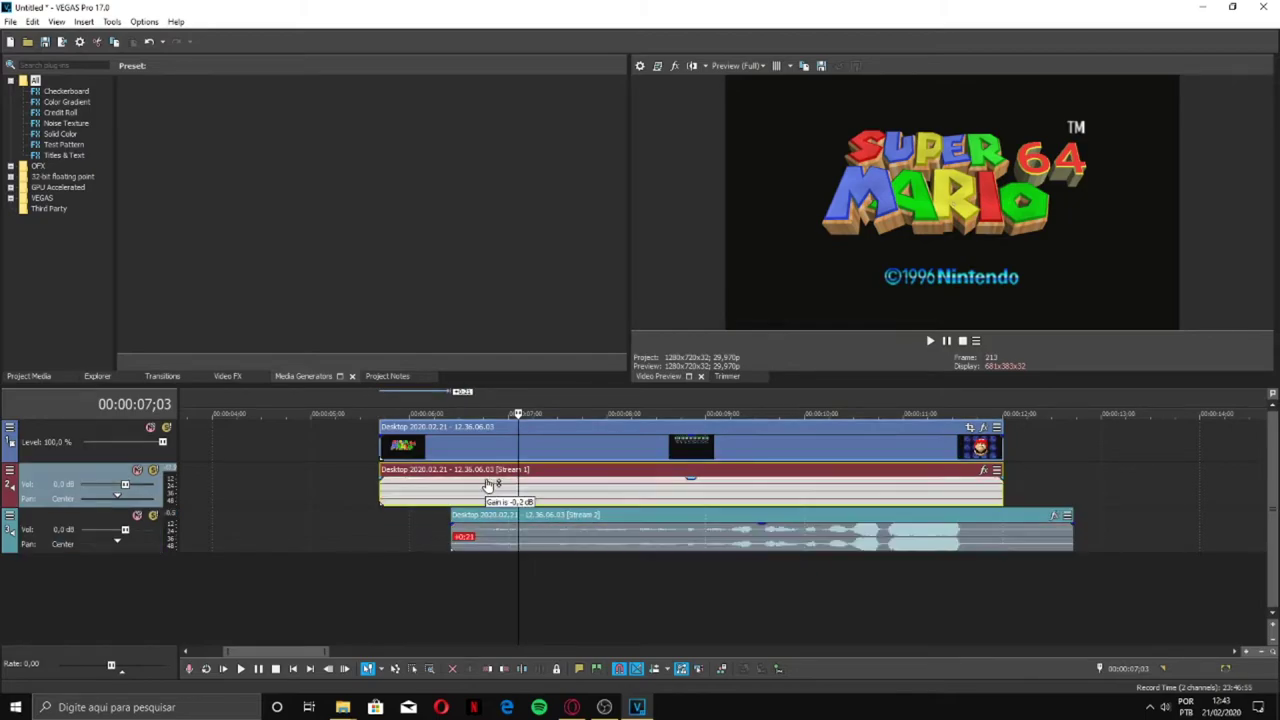
- Realign the second audio stream with the video, select all three streams as one group and move the clip slightly earlier
mouse_move(436, 448)
mouse_down()
mouse_move(358, 448)
mouse_move(444, 448)
mouse_up()
drag(651, 543, 604, 552)
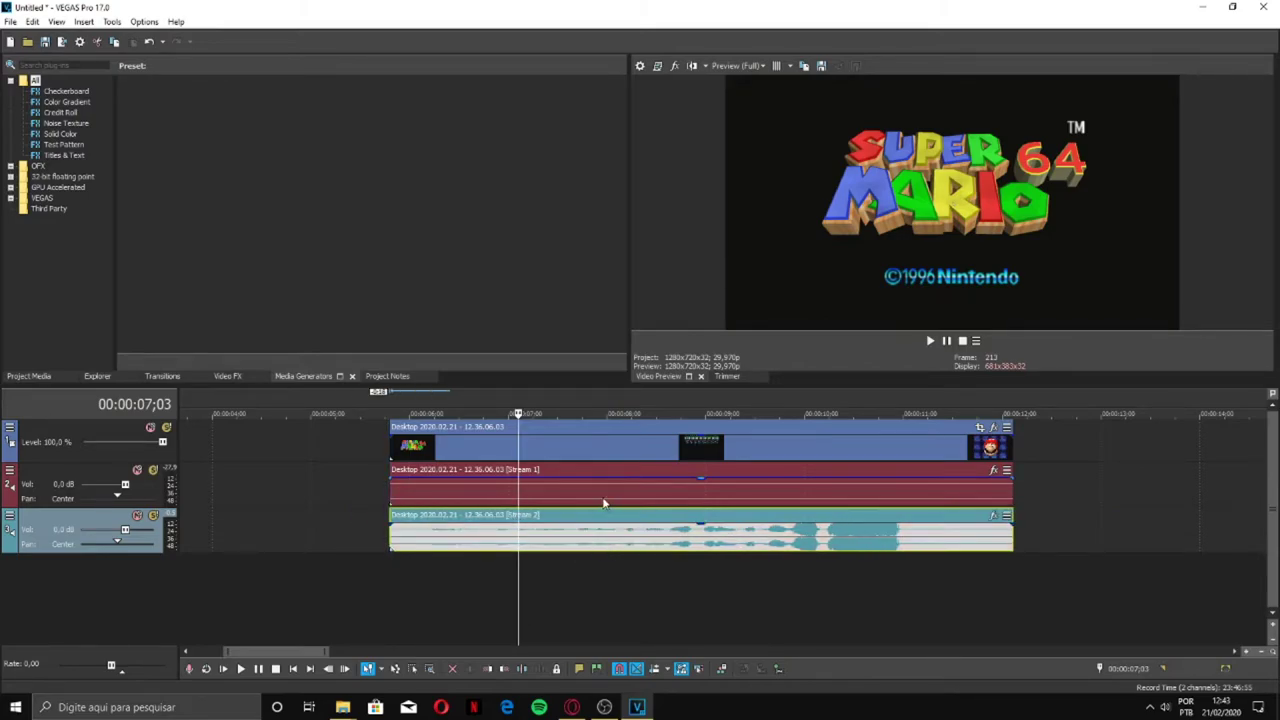
ctrl+click(604, 456)
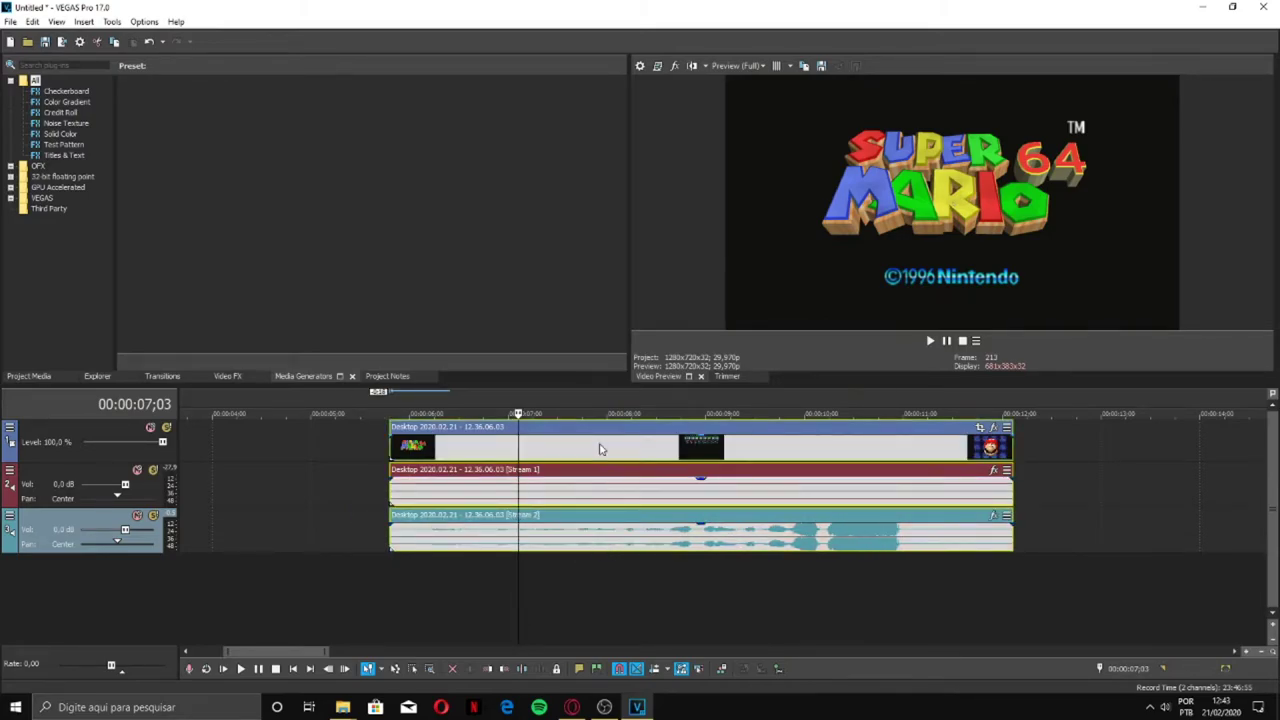
drag(572, 457, 532, 457)
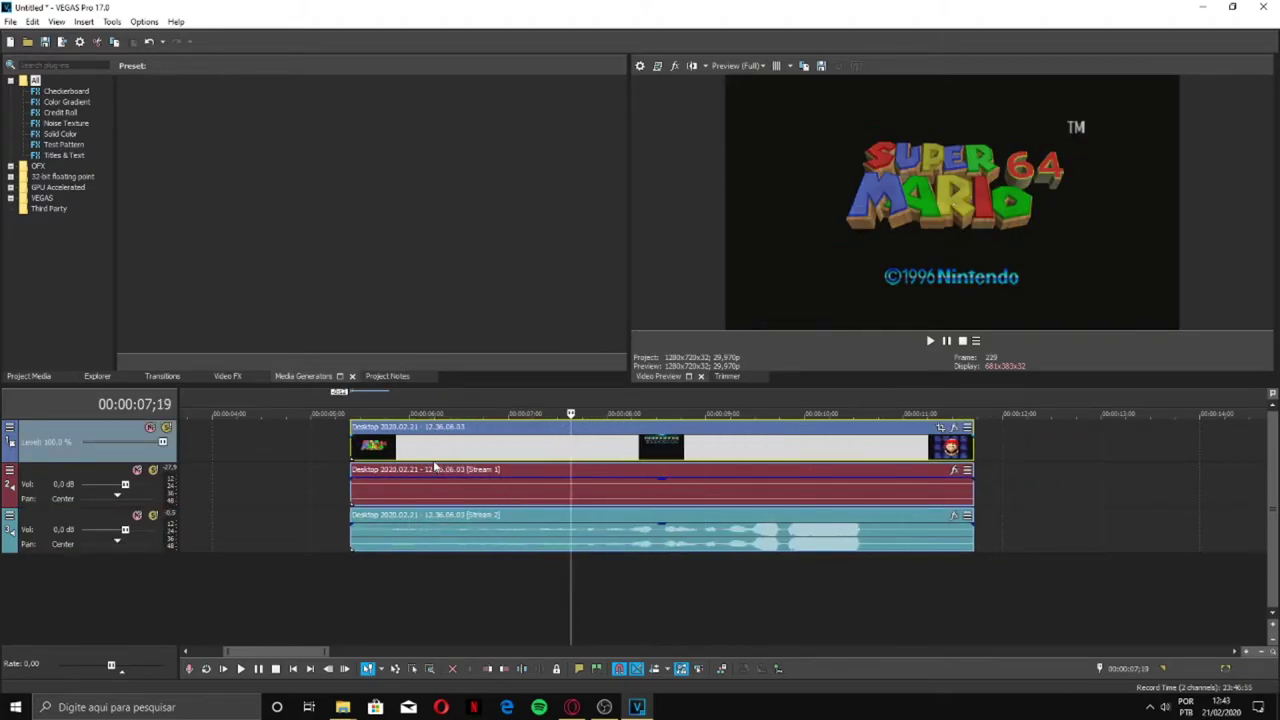
- Split the clip about one second after its start, move the longer part later to leave a gap, and select the short piece
click(475, 457)
key(s)
drag(500, 457, 754, 457)
click(380, 414)
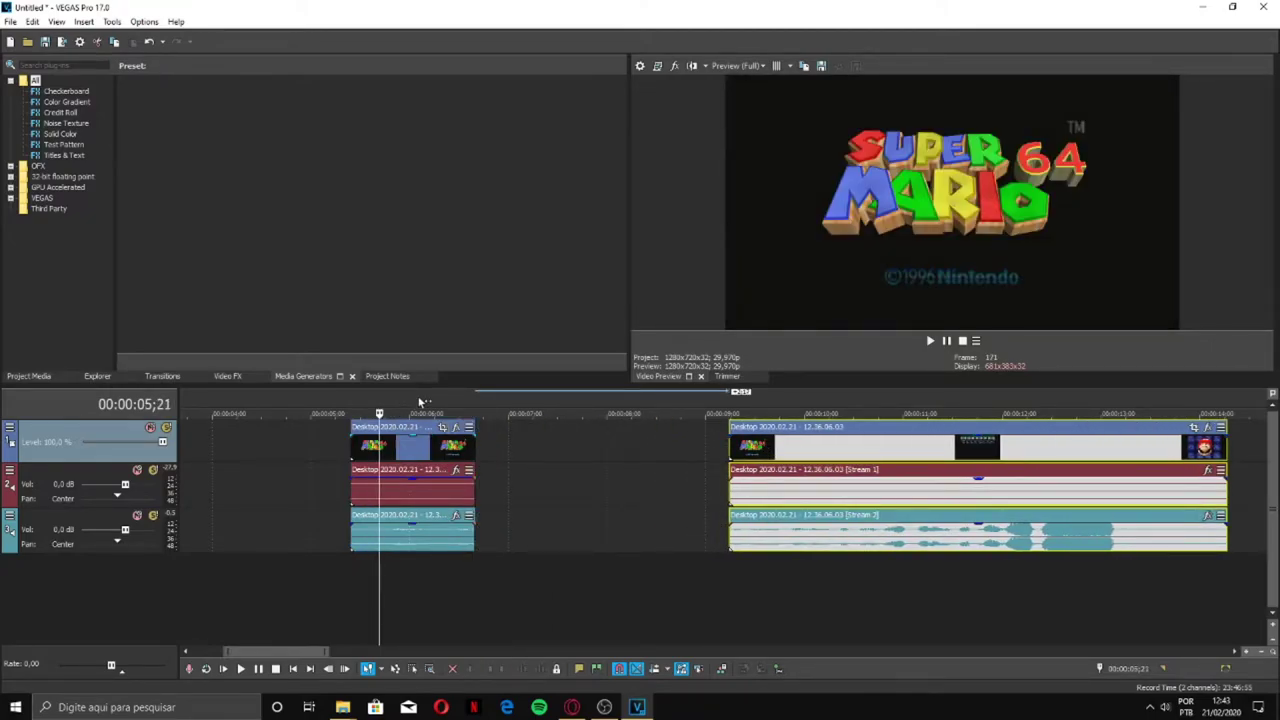
click(409, 455)
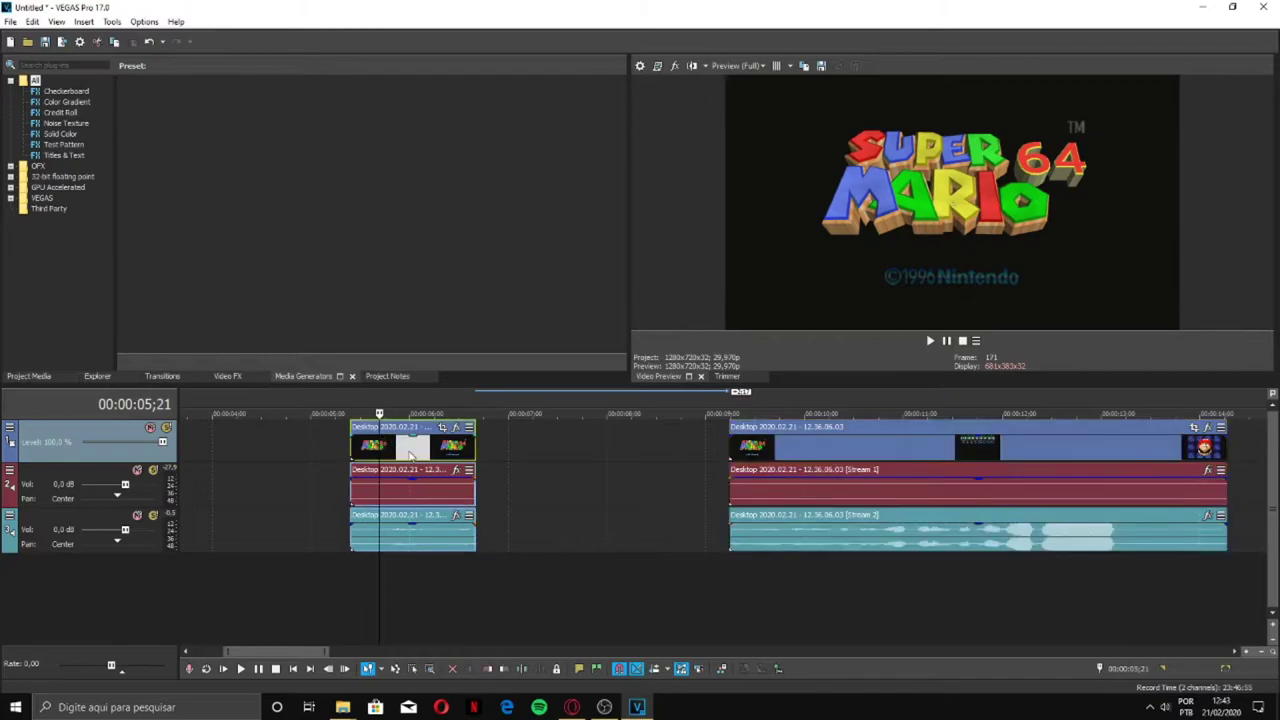
click(357, 407)
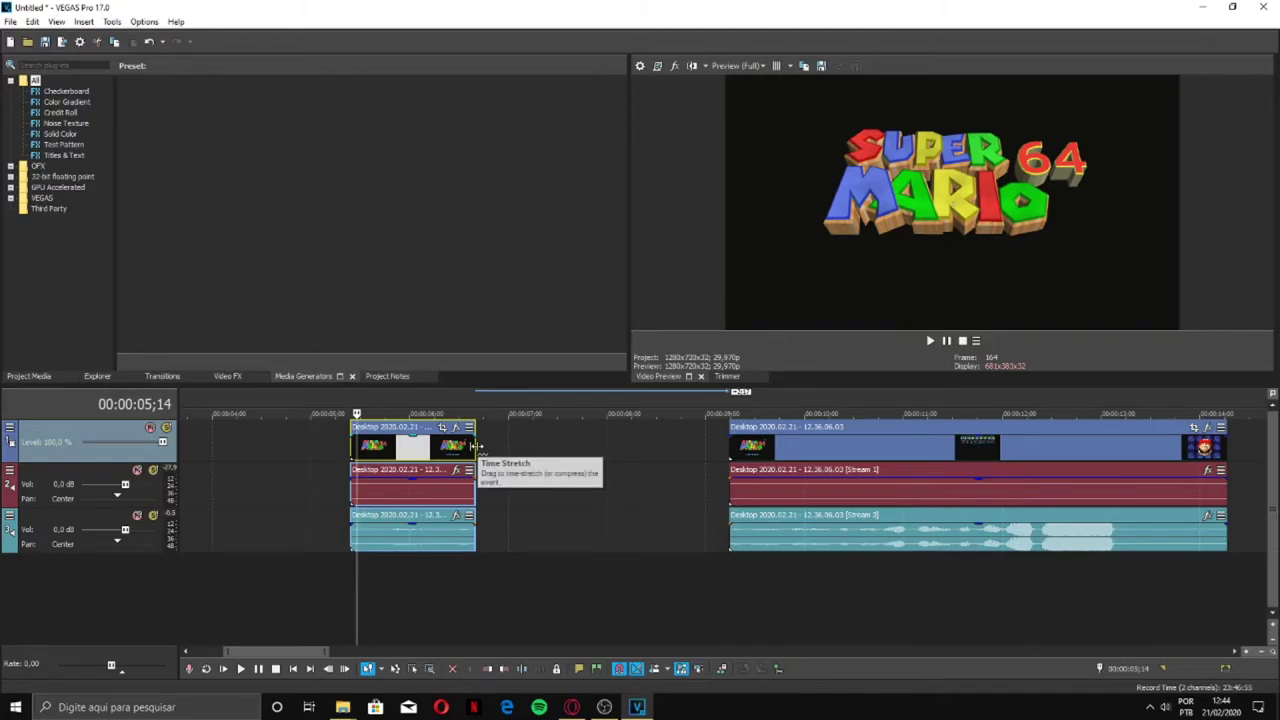
- Time-stretch the short piece to about 35,8% speed, play it and undo the stretch
drag(477, 447, 702, 453)
key(space)
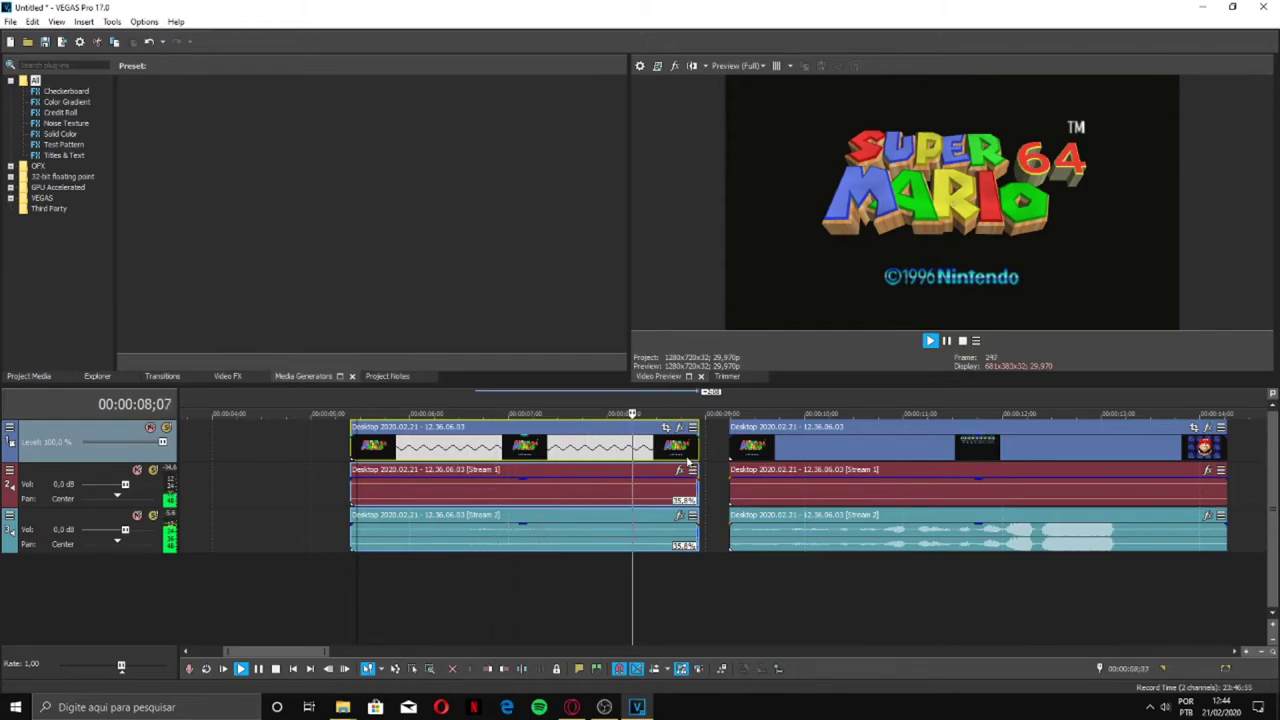
key(space)
key(ctrl+z)
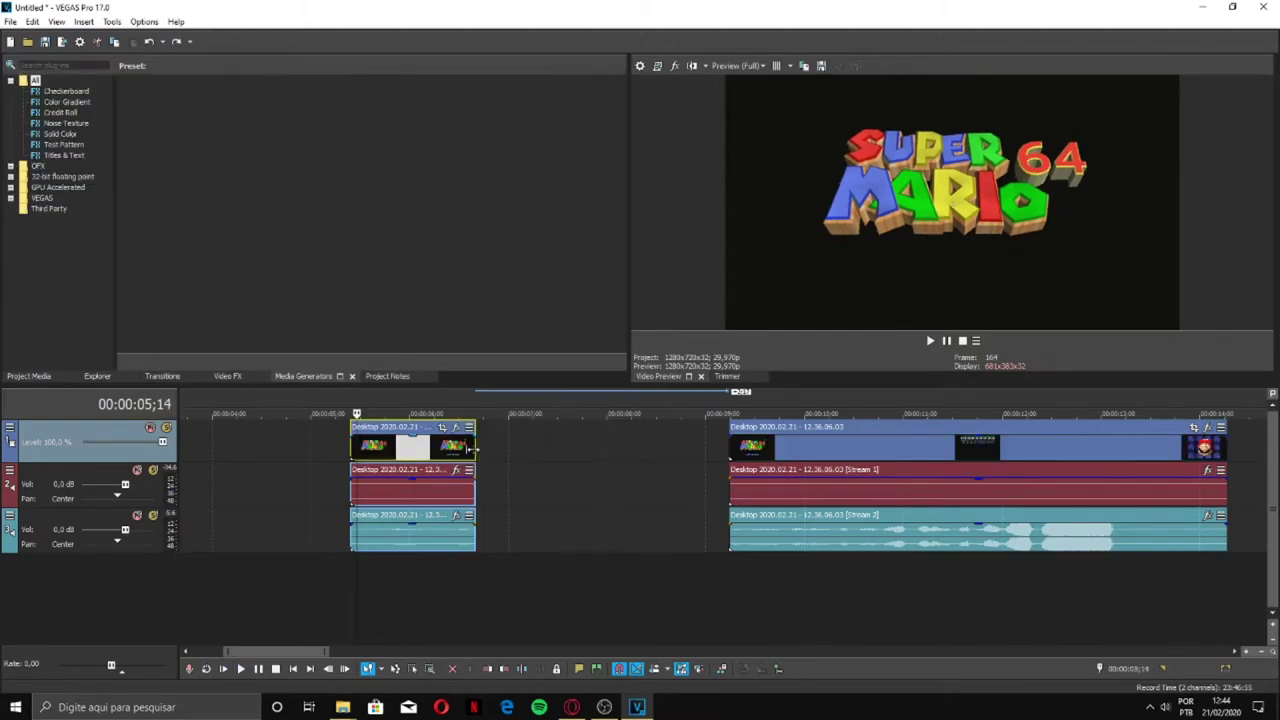
- Time-compress the short piece to about 316,7% speed, and undo the compression, the move and the split
drag(474, 450, 391, 464)
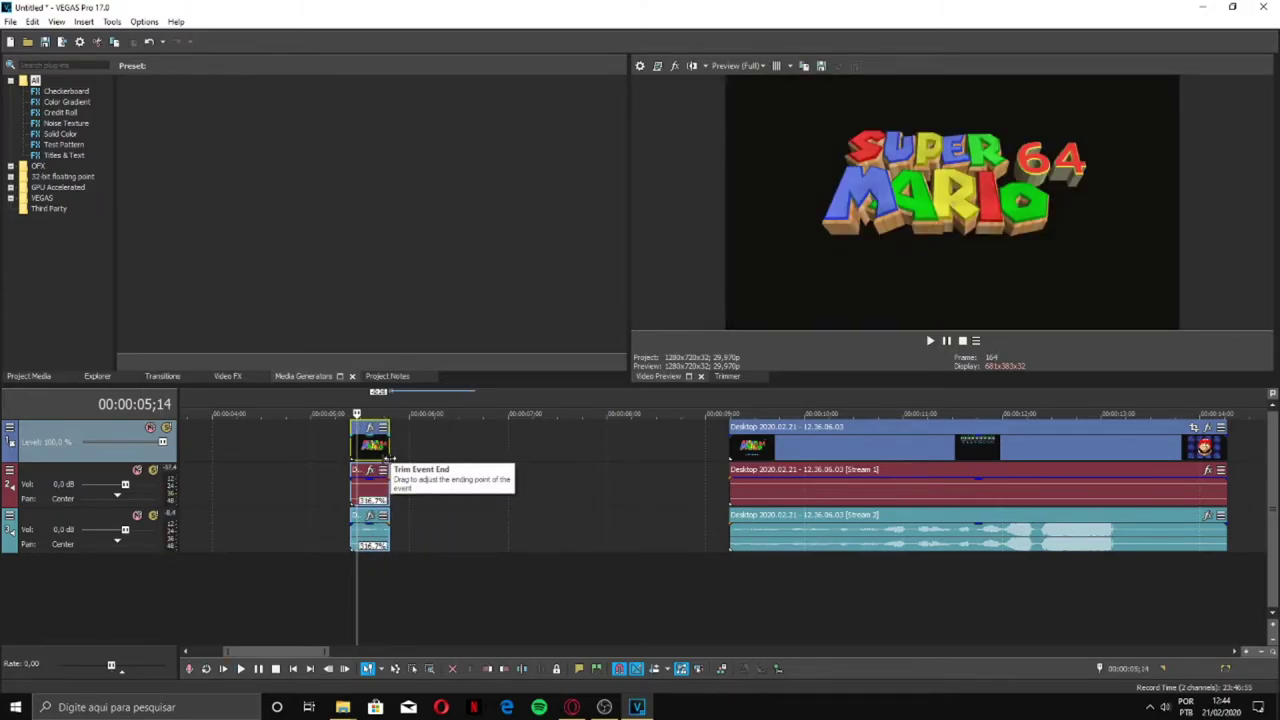
key(ctrl+z)
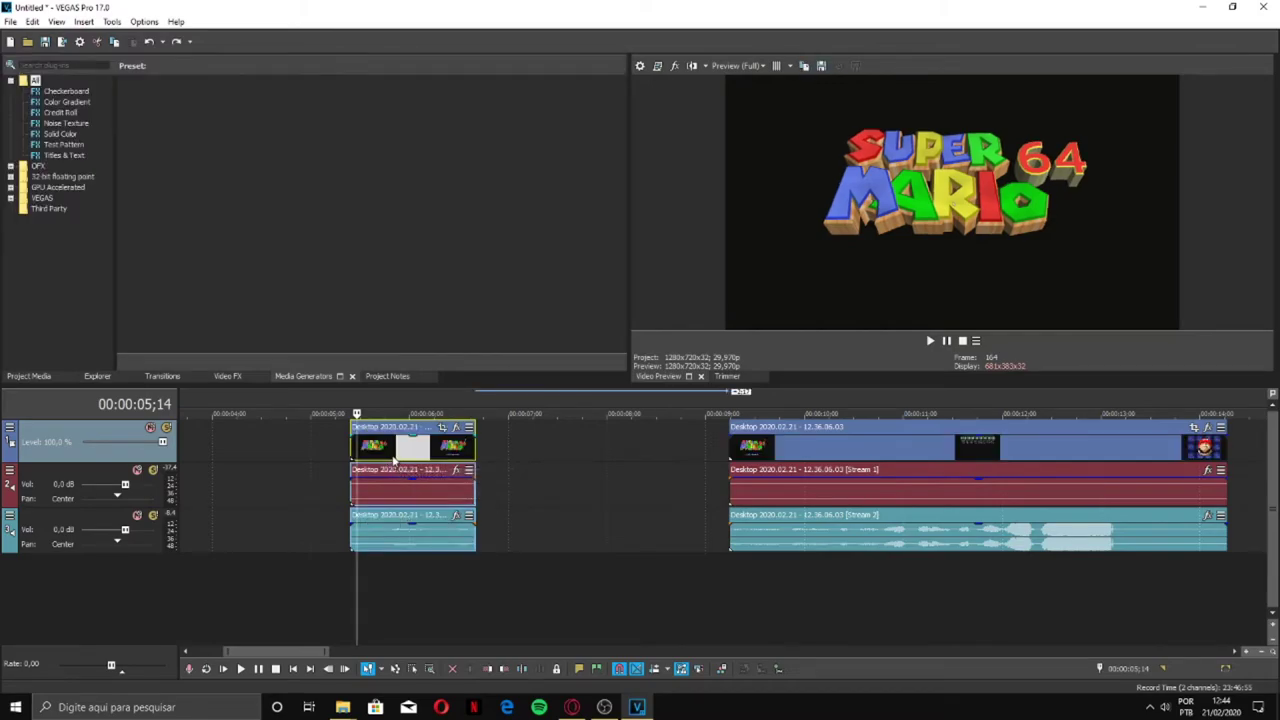
key(ctrl+z)
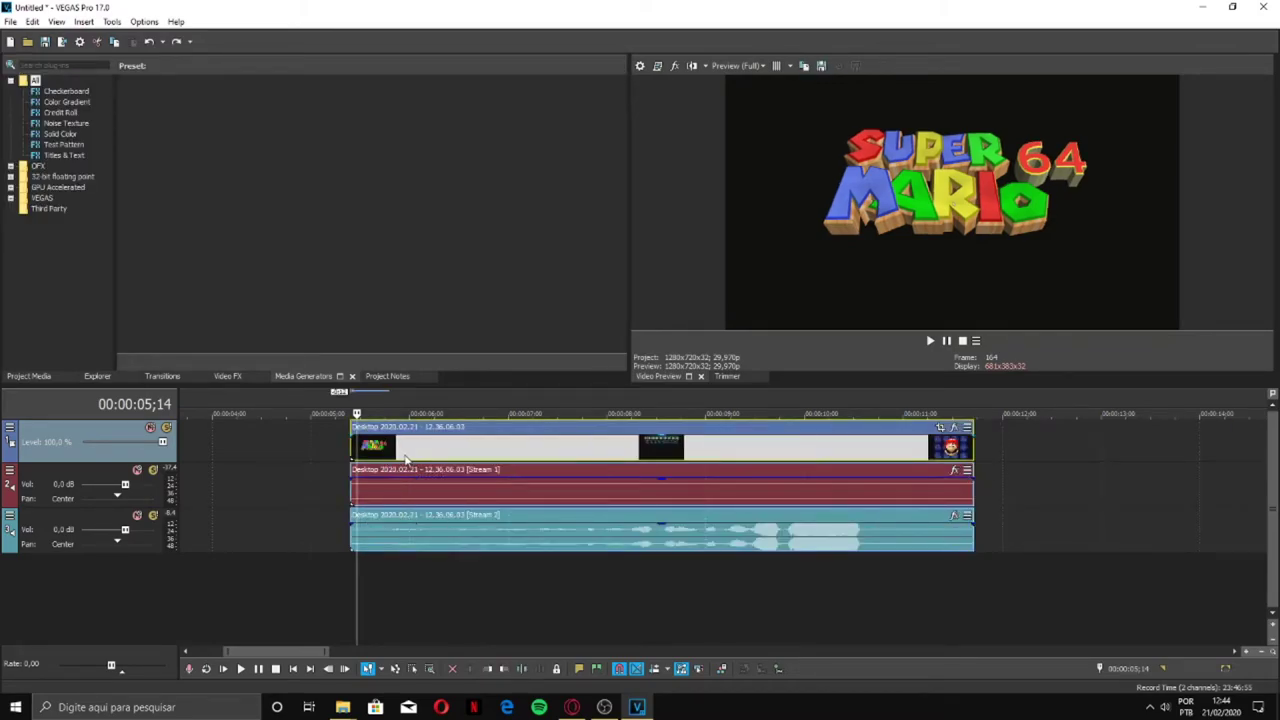
- Disable resampling for the clip's video event
click(1041, 455)
click(571, 415)
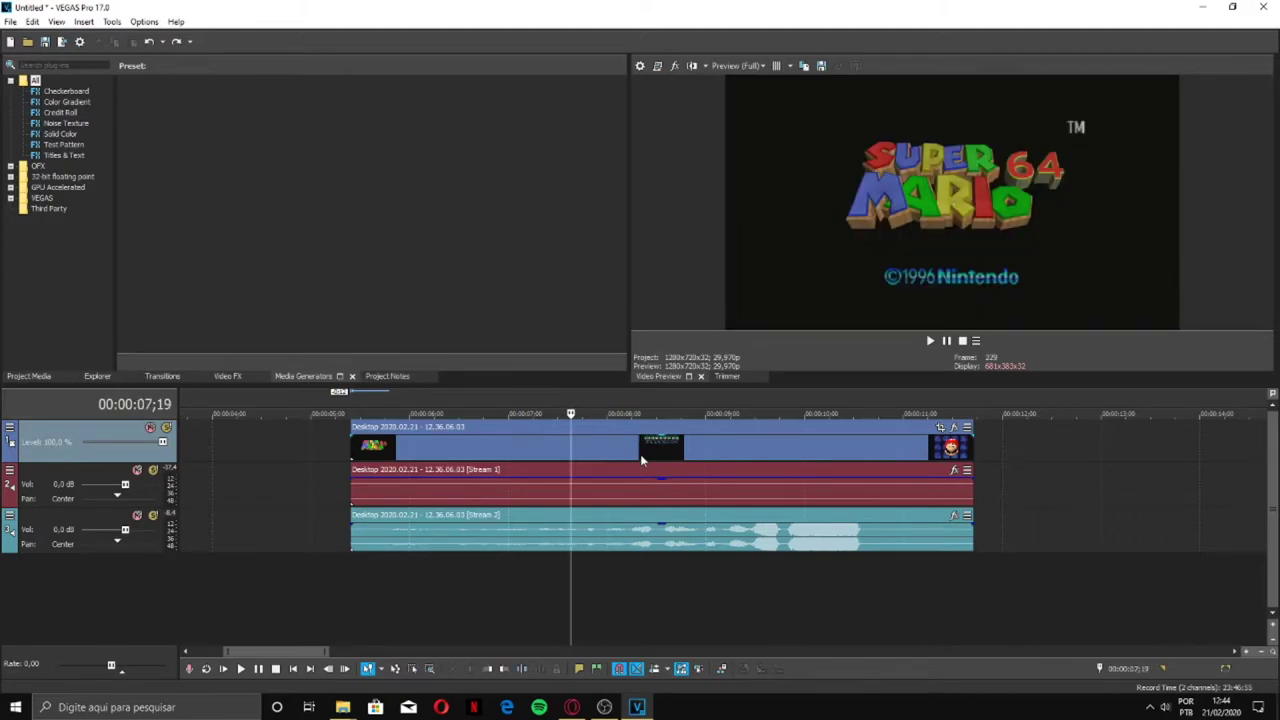
click(642, 459)
right_click(640, 459)
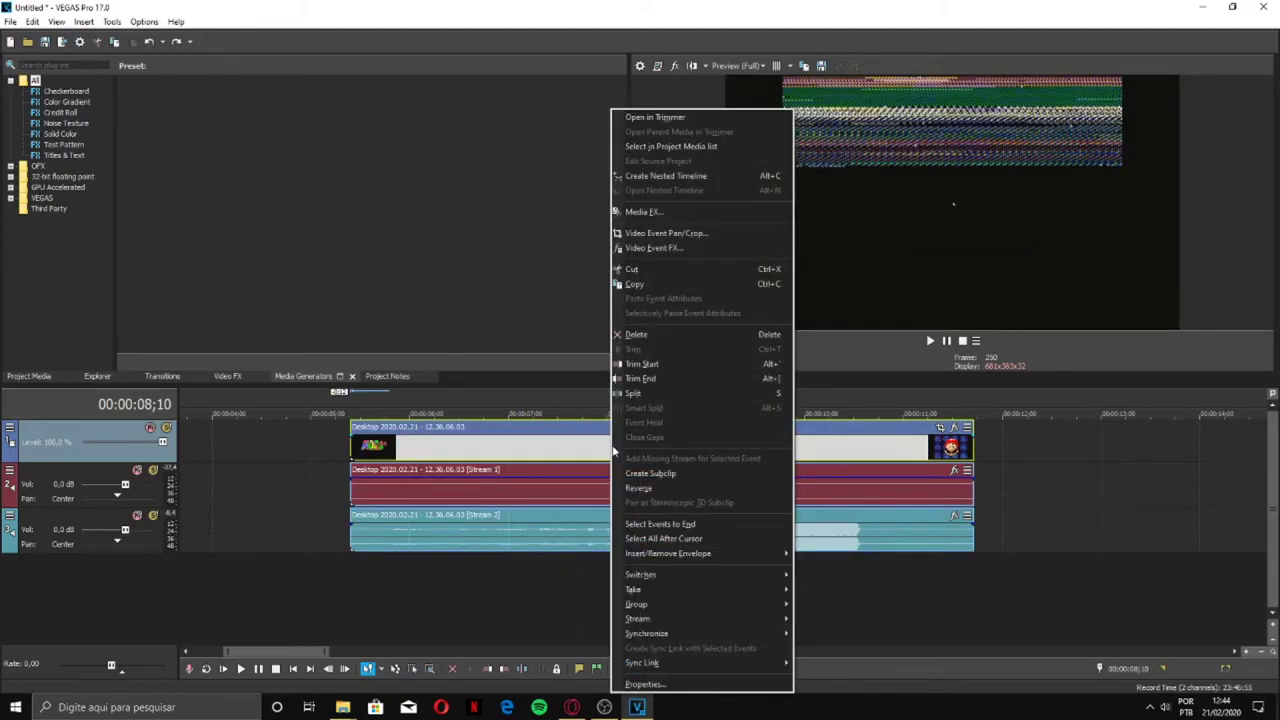
mouse_move(688, 576)
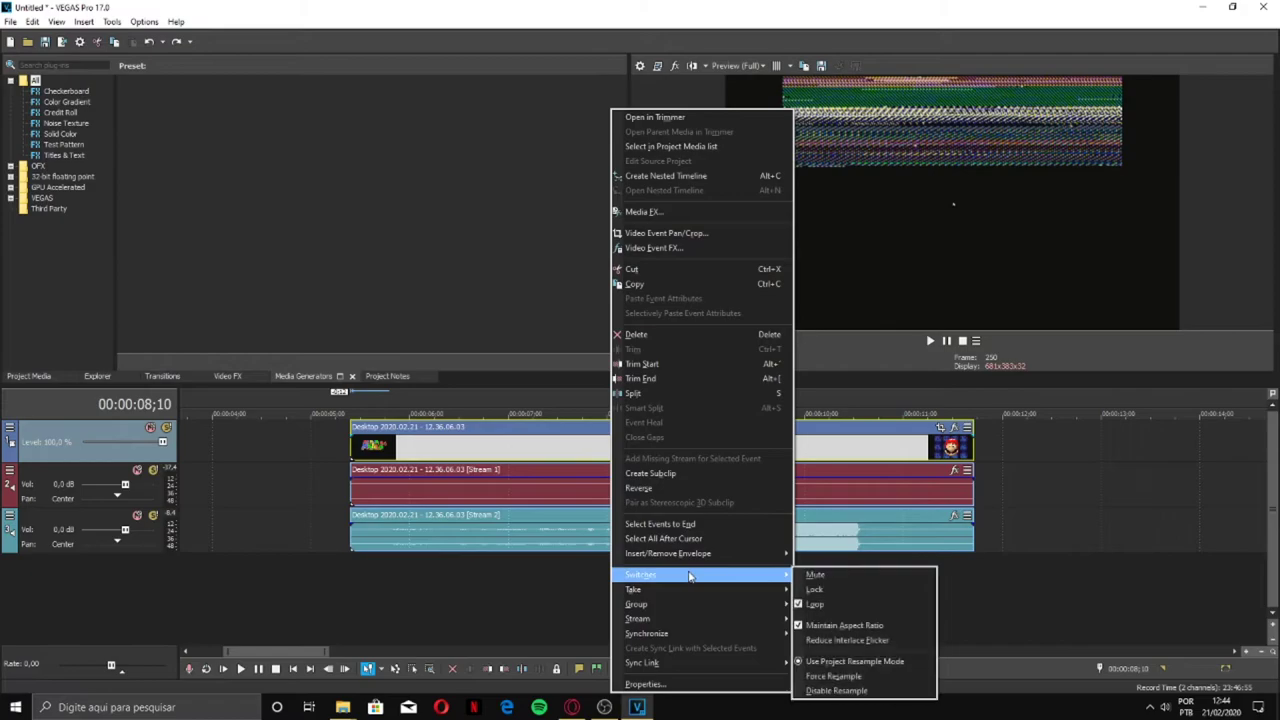
click(832, 690)
- Split the clip at four points to make five pieces, with the first cut at 00:00:07;00 and the last at 00:00:10;17
click(558, 446)
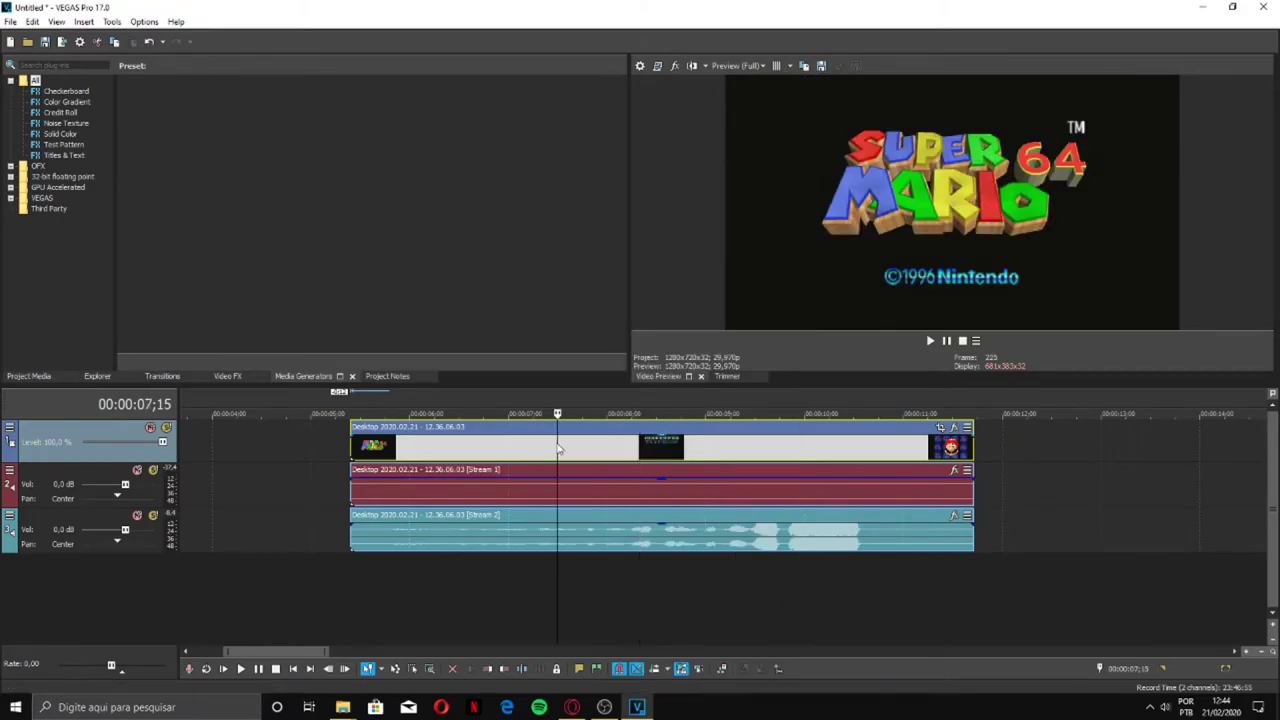
click(508, 404)
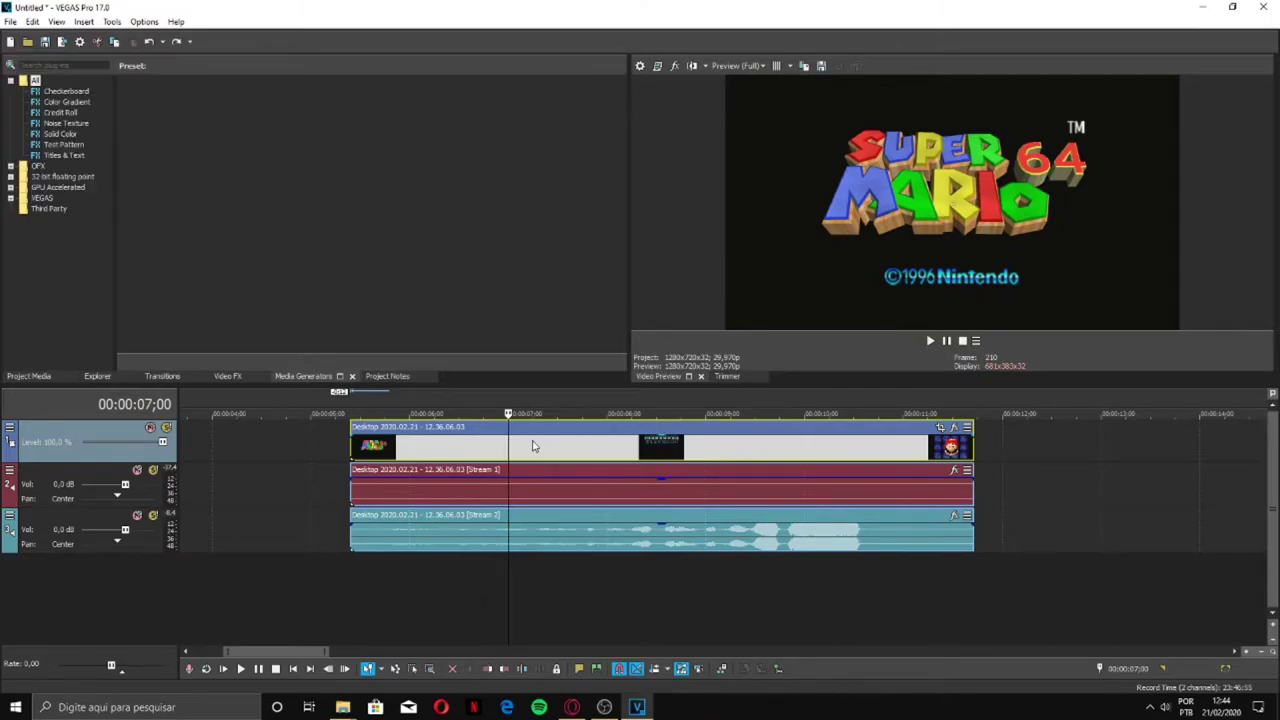
key(s)
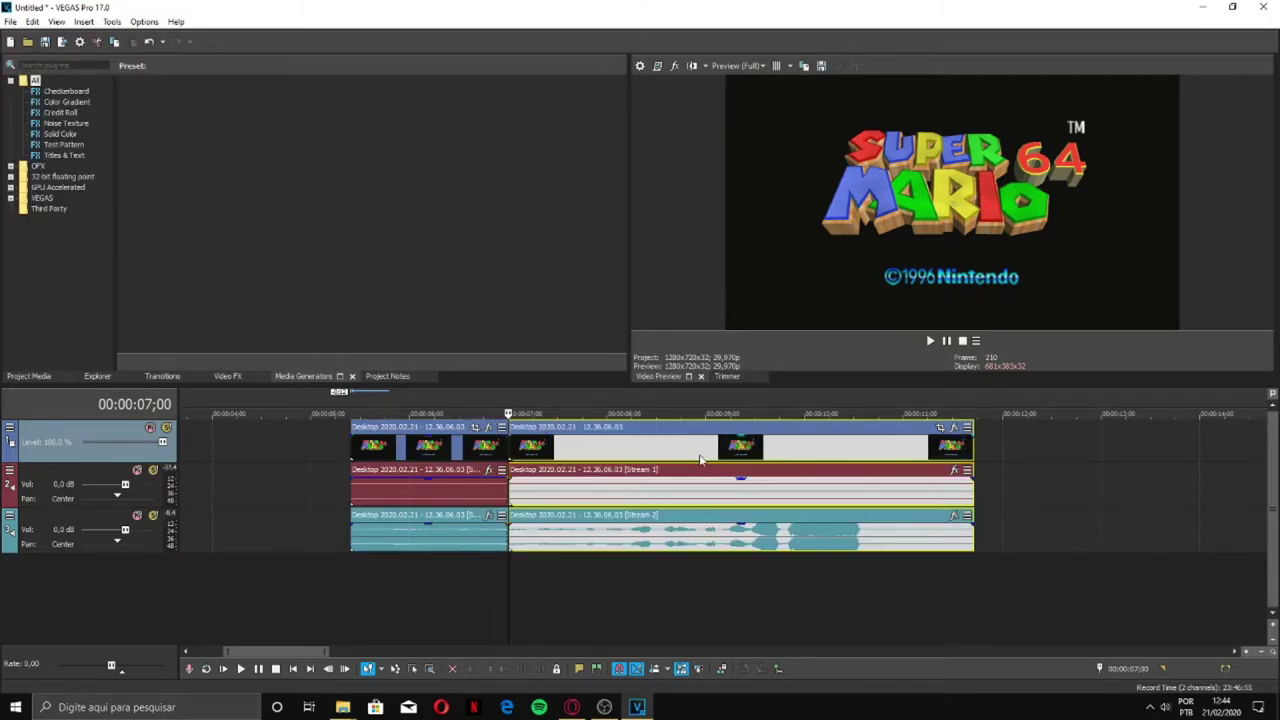
click(700, 449)
key(s)
click(797, 449)
key(s)
click(861, 452)
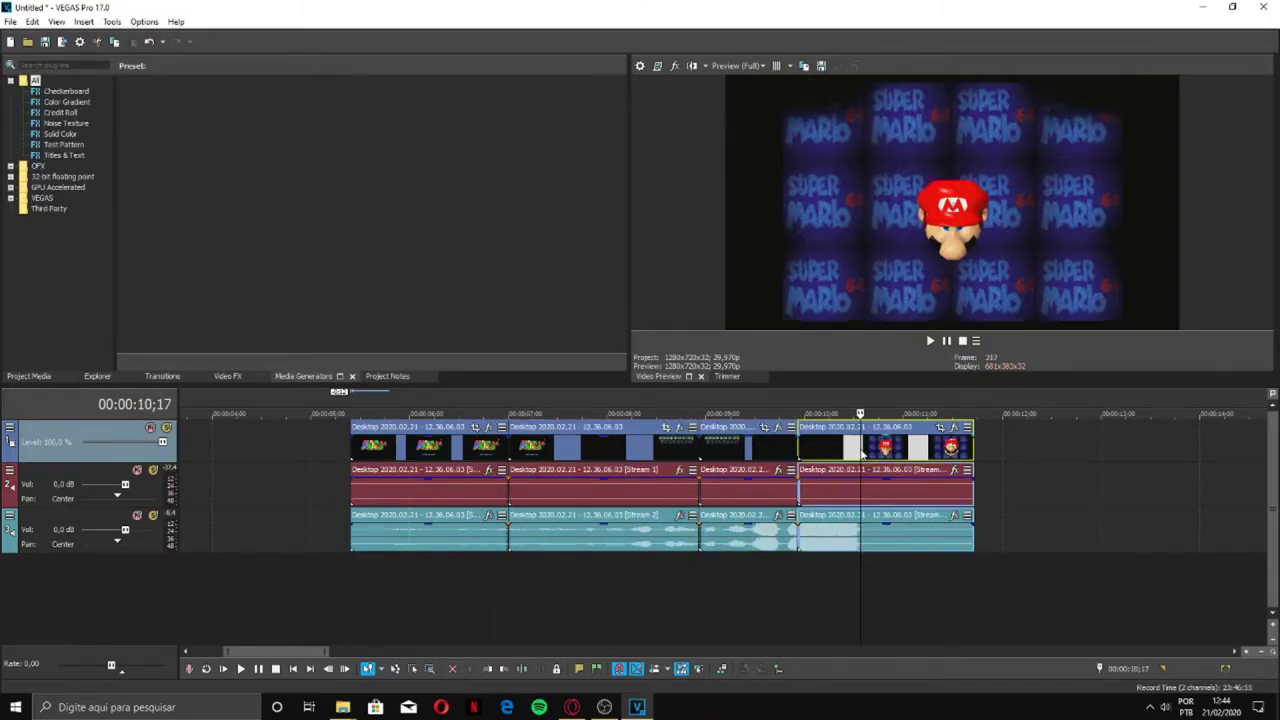
key(s)
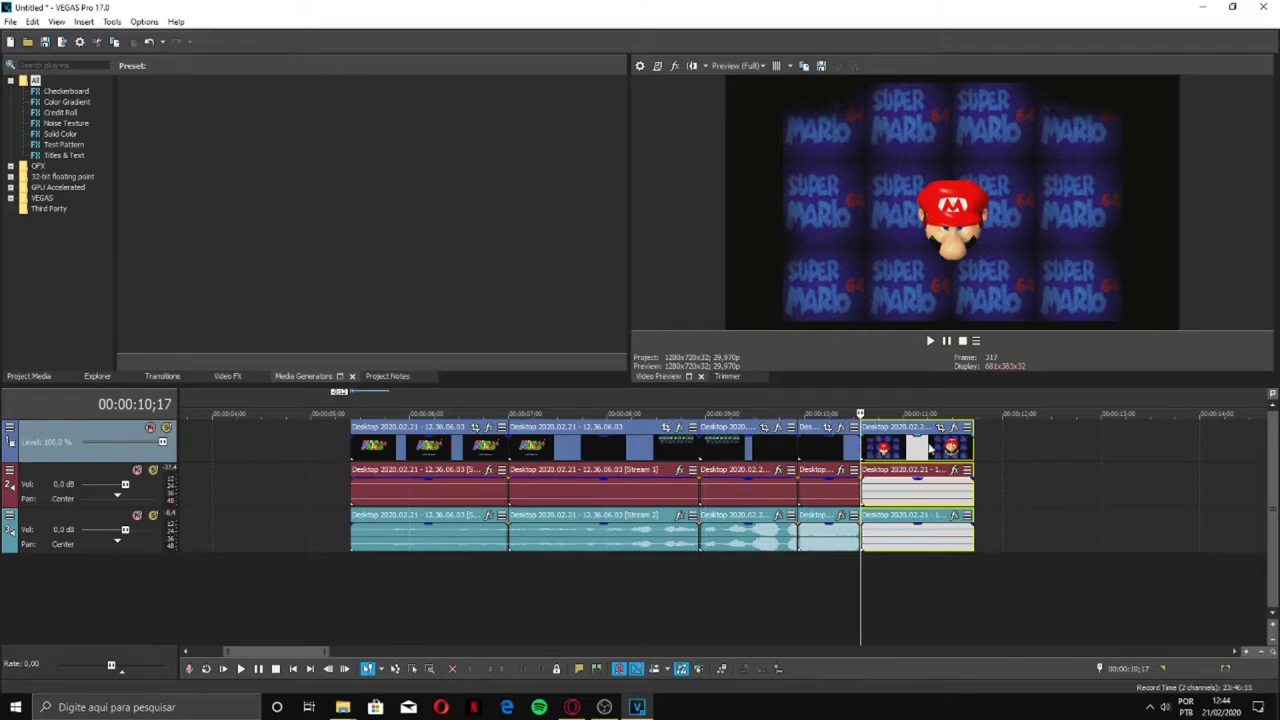
- Box-select all five video pieces and disable resampling for them together
click(413, 670)
drag(1056, 436, 265, 446)
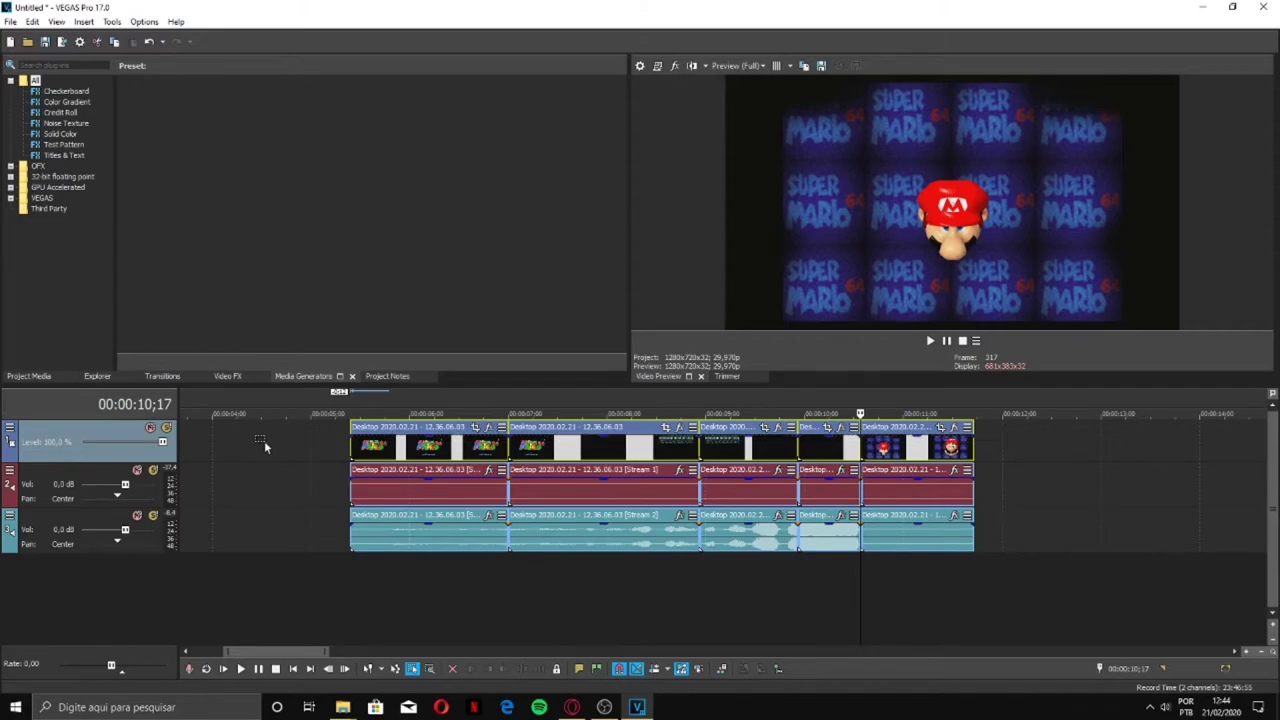
click(30, 23)
mouse_move(142, 388)
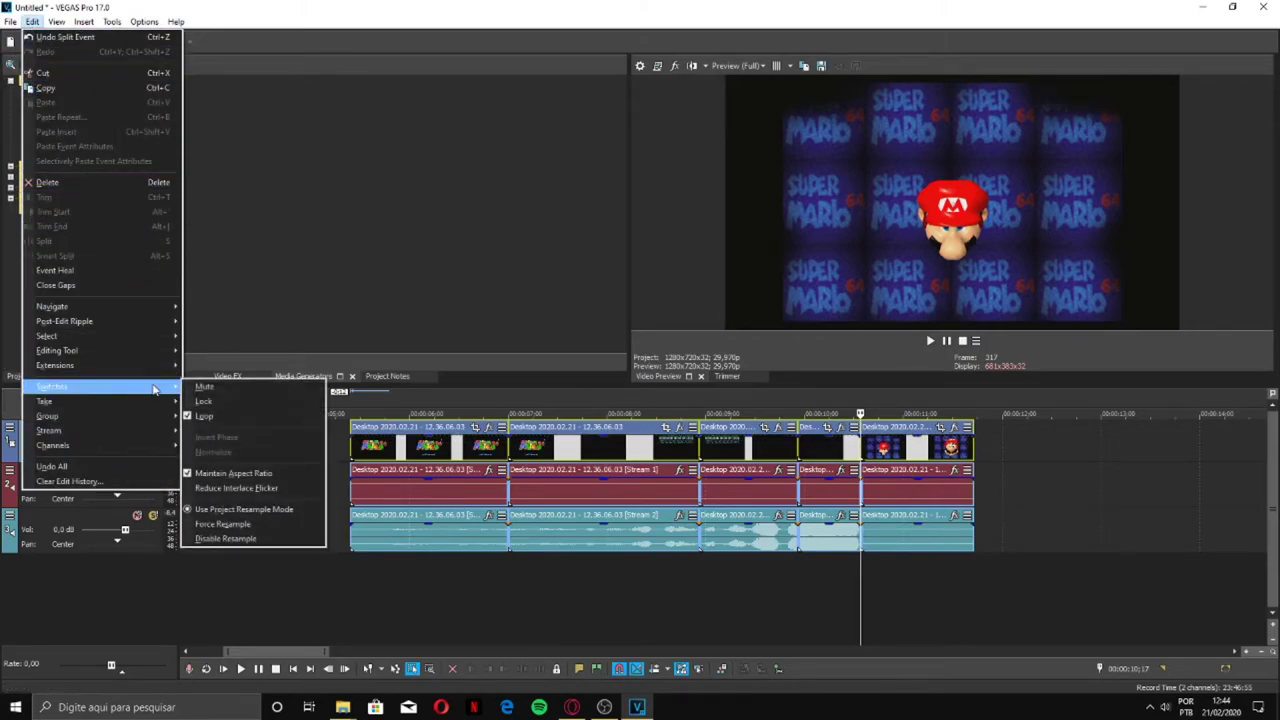
click(285, 540)
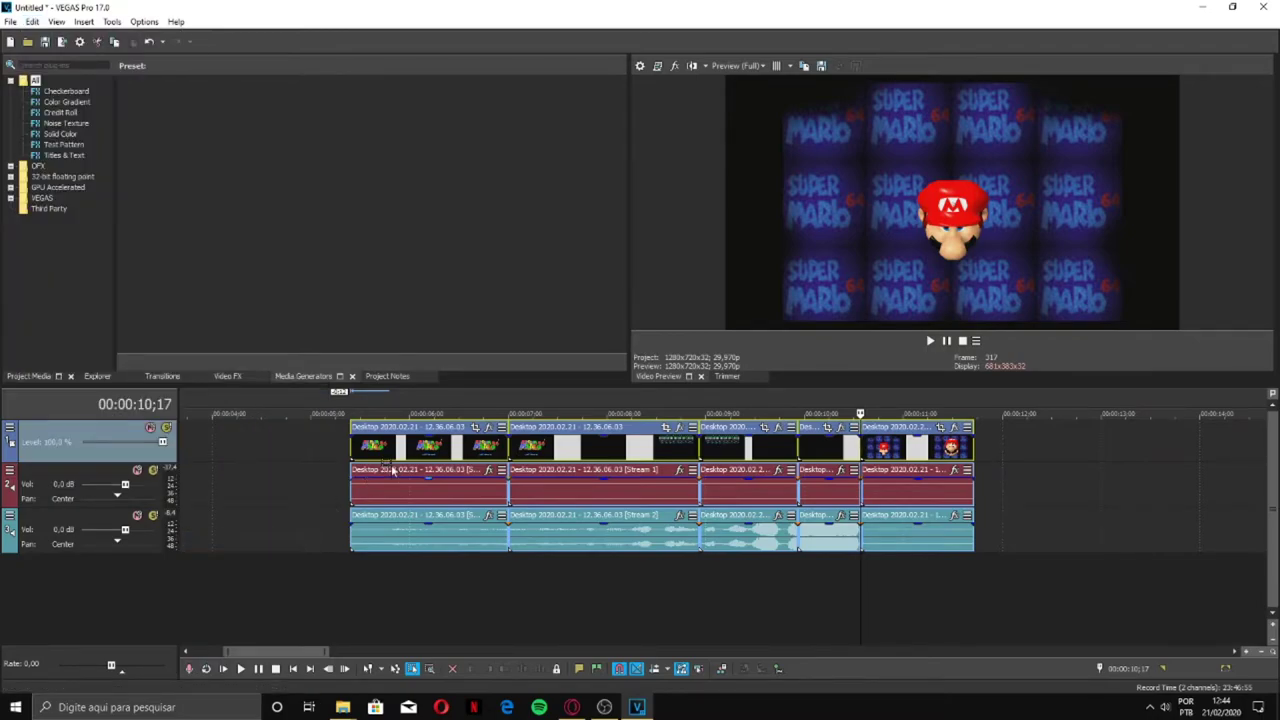
- Box-select the video pieces again, and undo the resample change and the splits
click(393, 453)
drag(1062, 448, 480, 440)
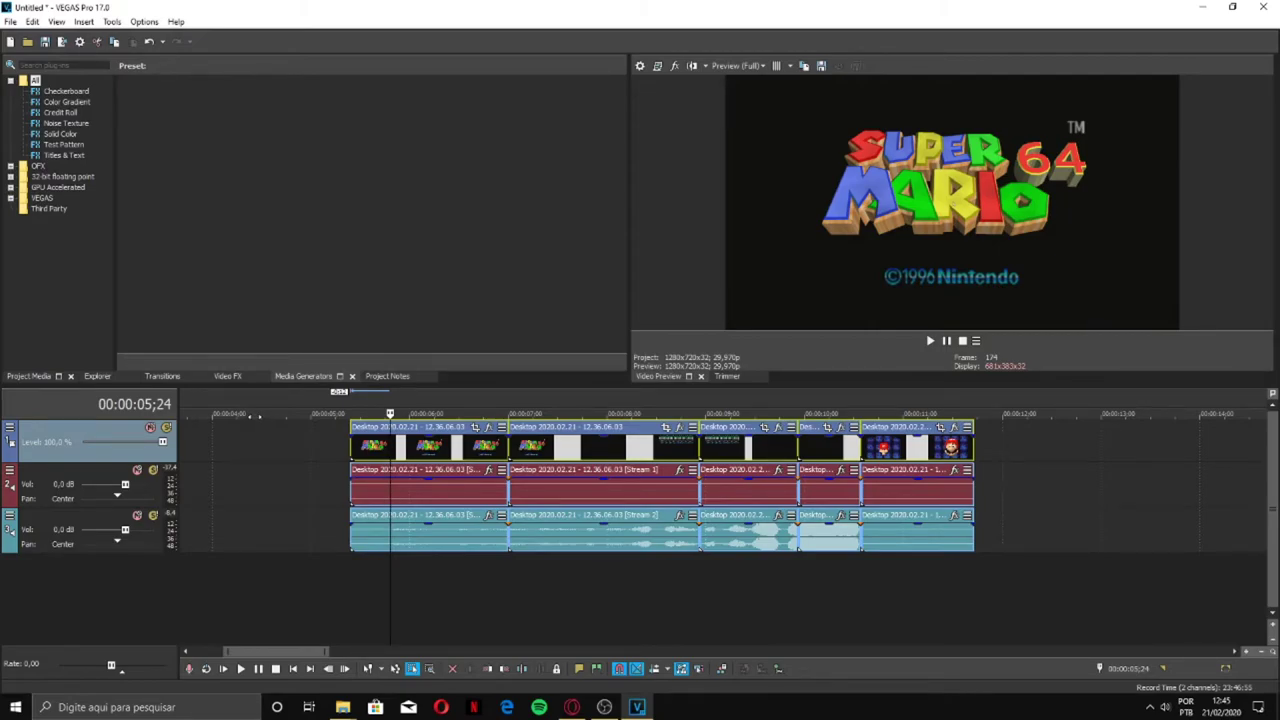
key(ctrl+z)
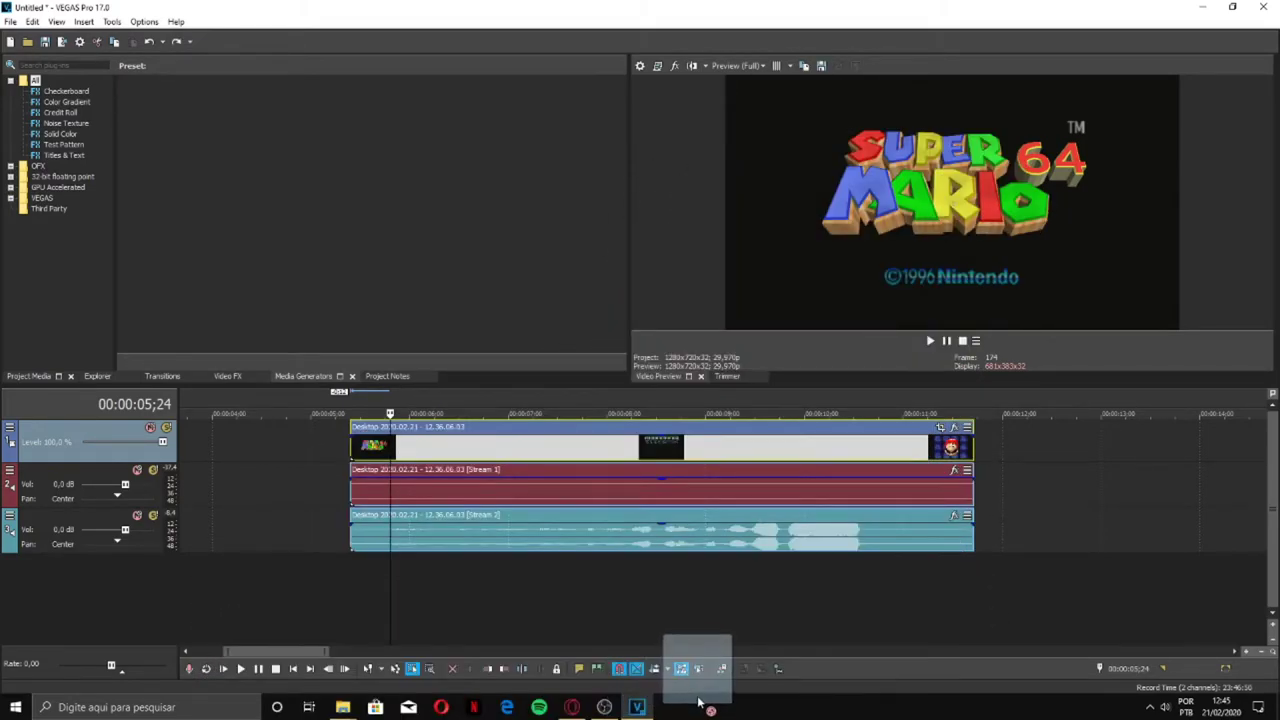
- Add the llama image on a new track above the clip at 00:00:05;24 and turn off its Maintain Aspect Ratio switch
drag(700, 702, 885, 427)
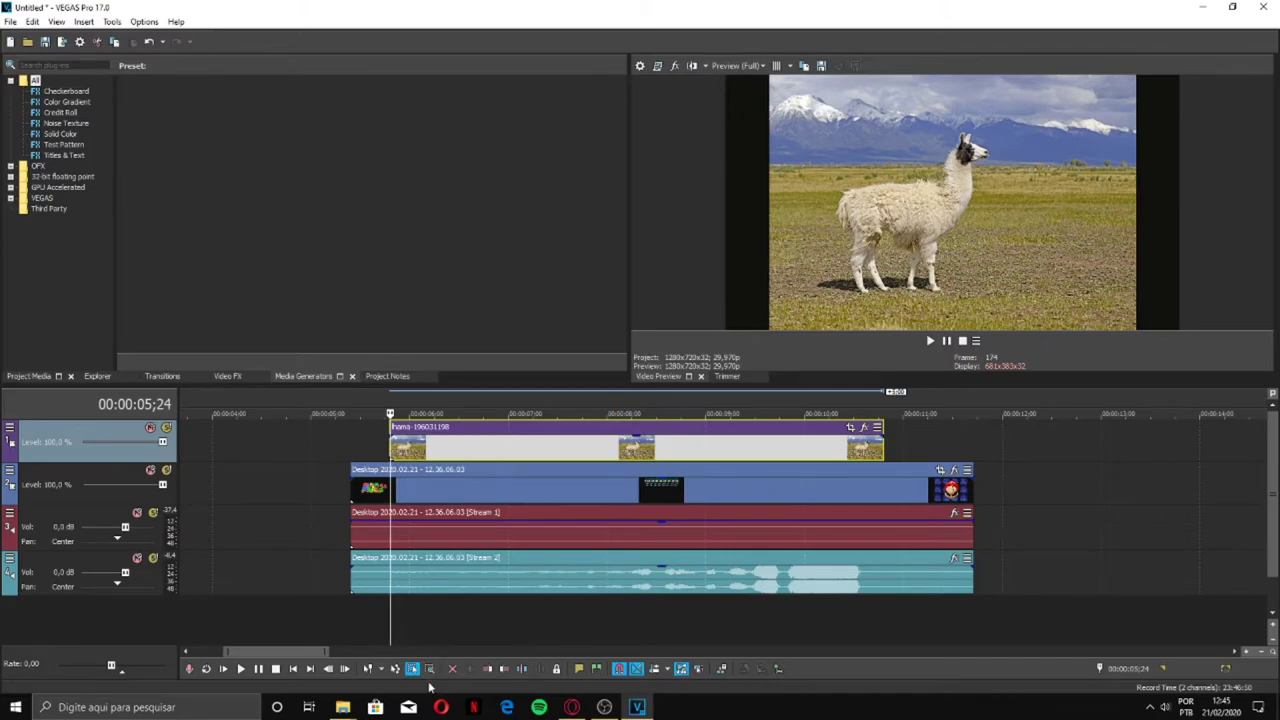
click(368, 668)
right_click(470, 454)
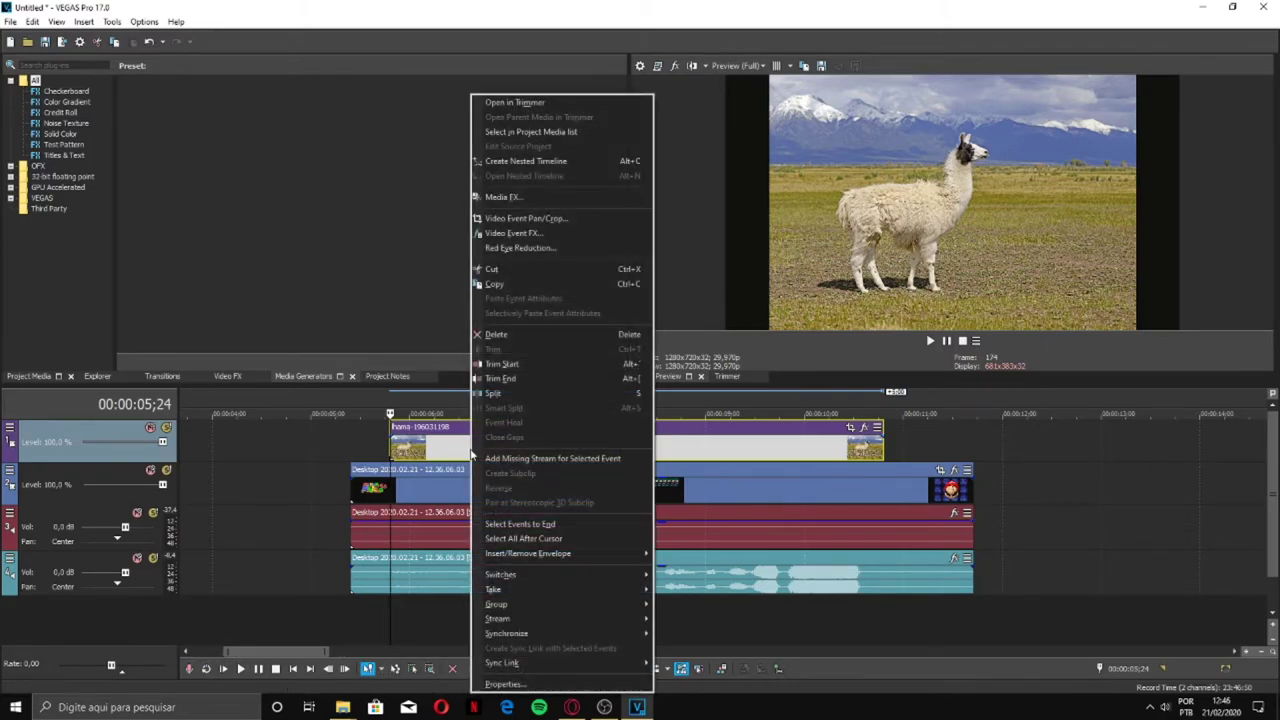
mouse_move(551, 577)
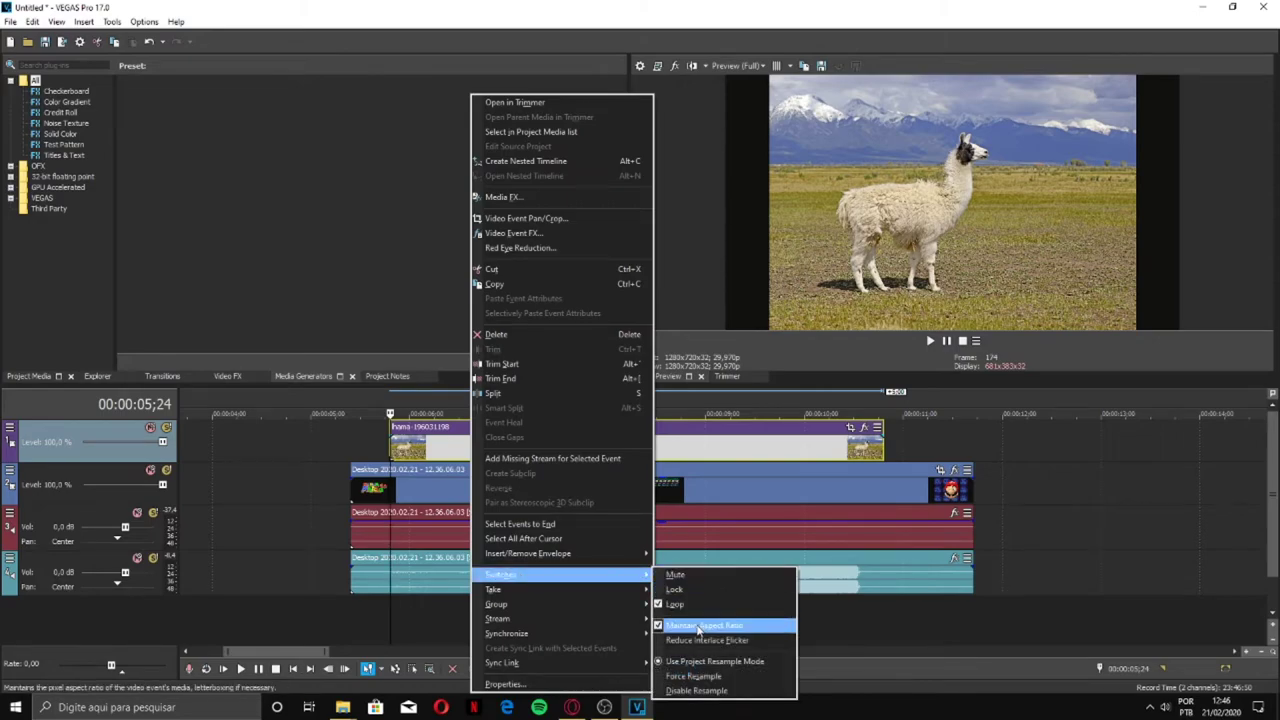
click(660, 625)
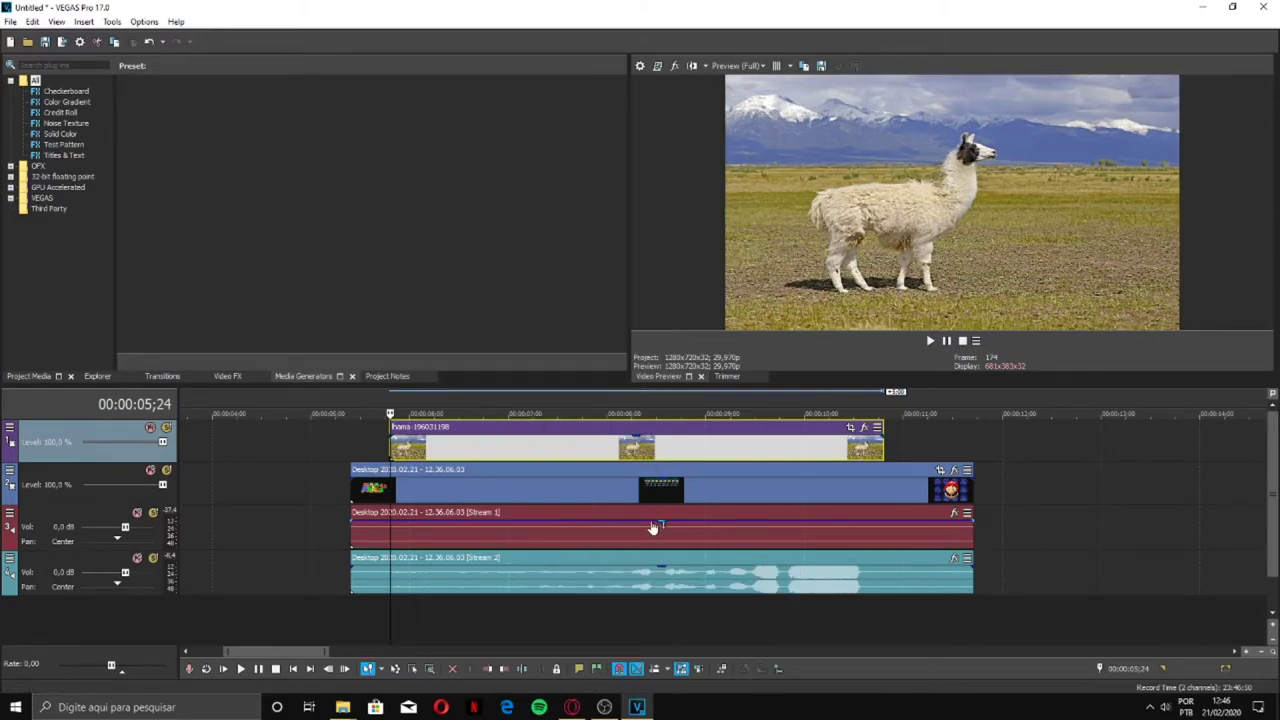
- Open Pan/Crop for the llama image and resize its crop frame proportionally to about 2.703,5 by 1.886,0
click(850, 427)
drag(824, 278, 184, 123)
click(536, 116)
click(850, 427)
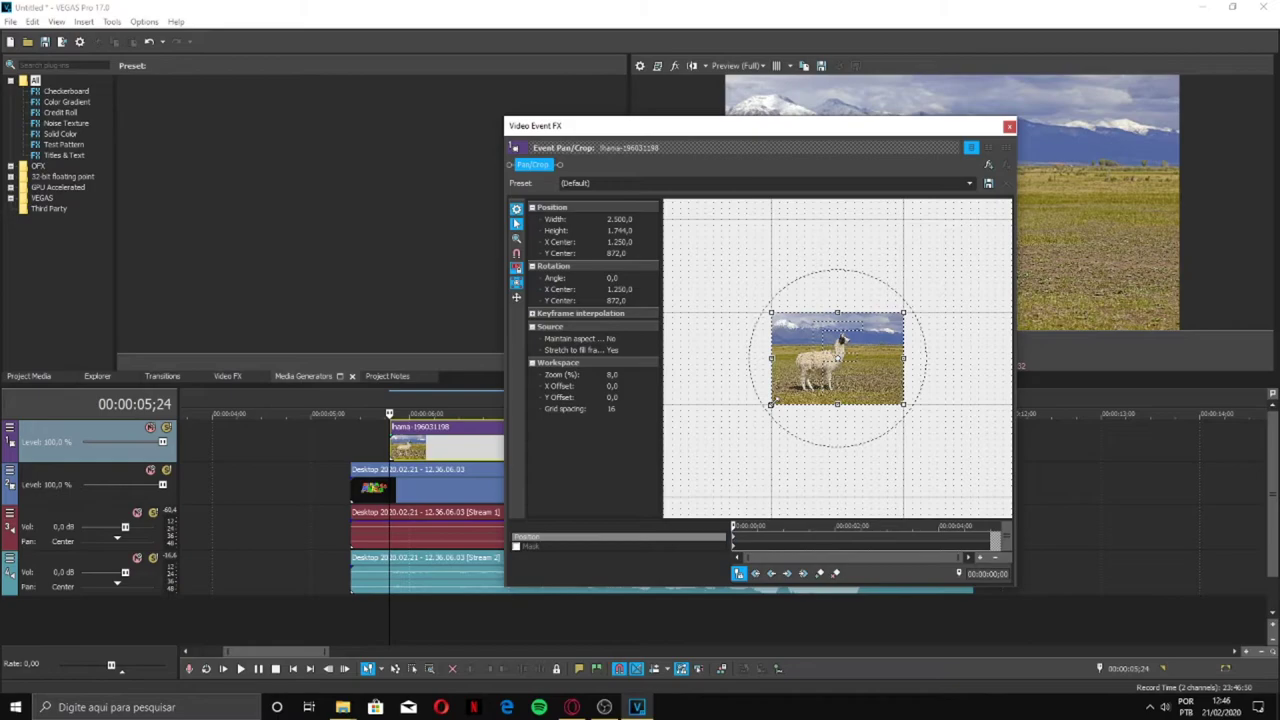
drag(770, 404, 692, 452)
drag(690, 127, 186, 72)
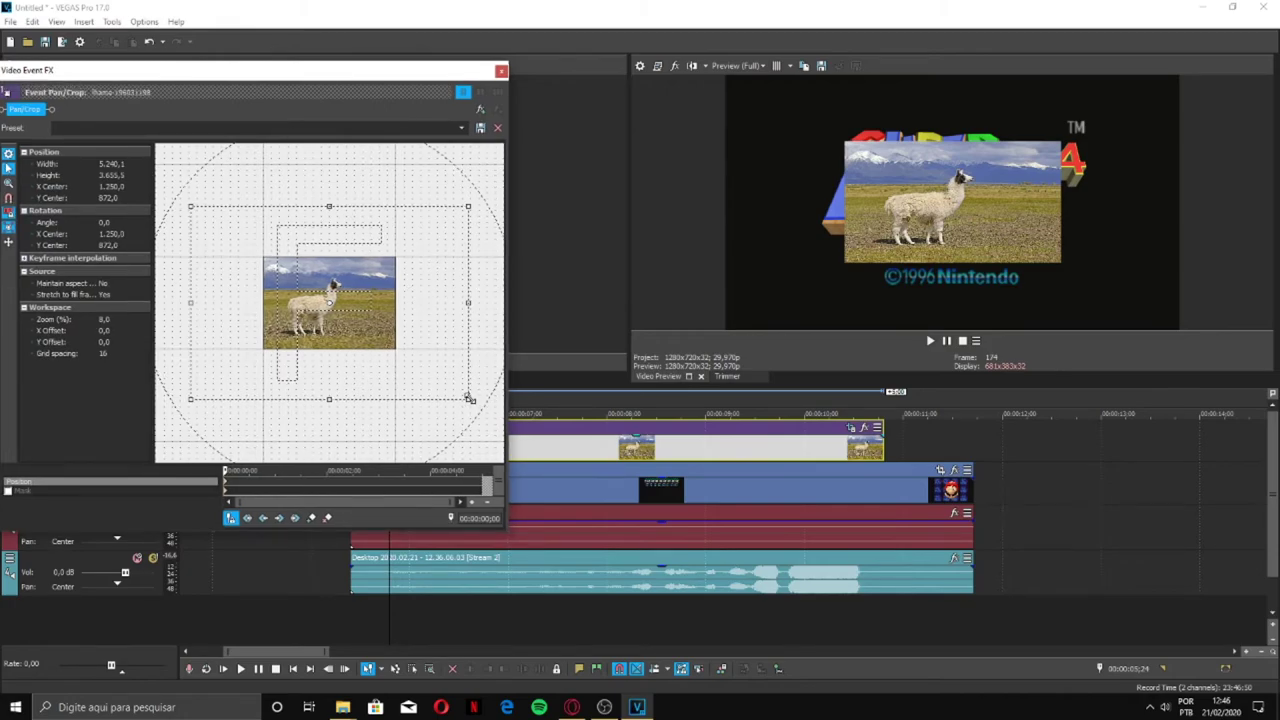
drag(470, 399, 533, 455)
scroll(519, 440, down, 5)
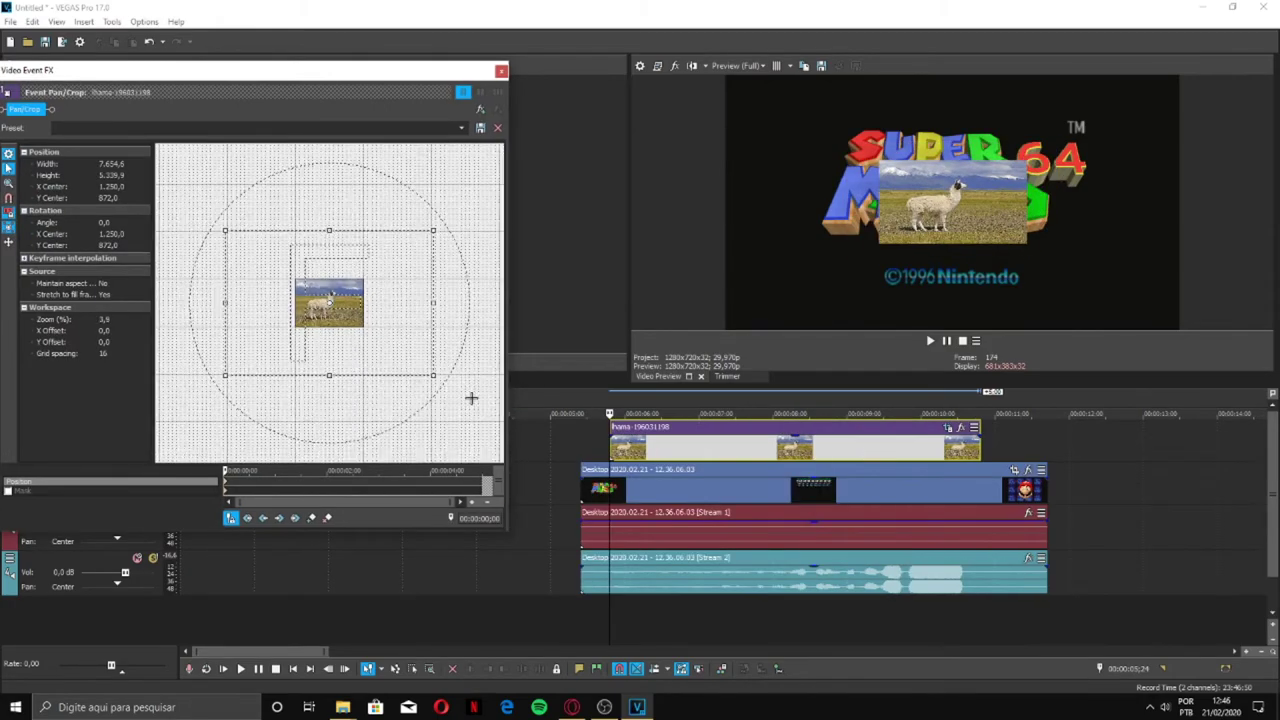
drag(430, 378, 366, 363)
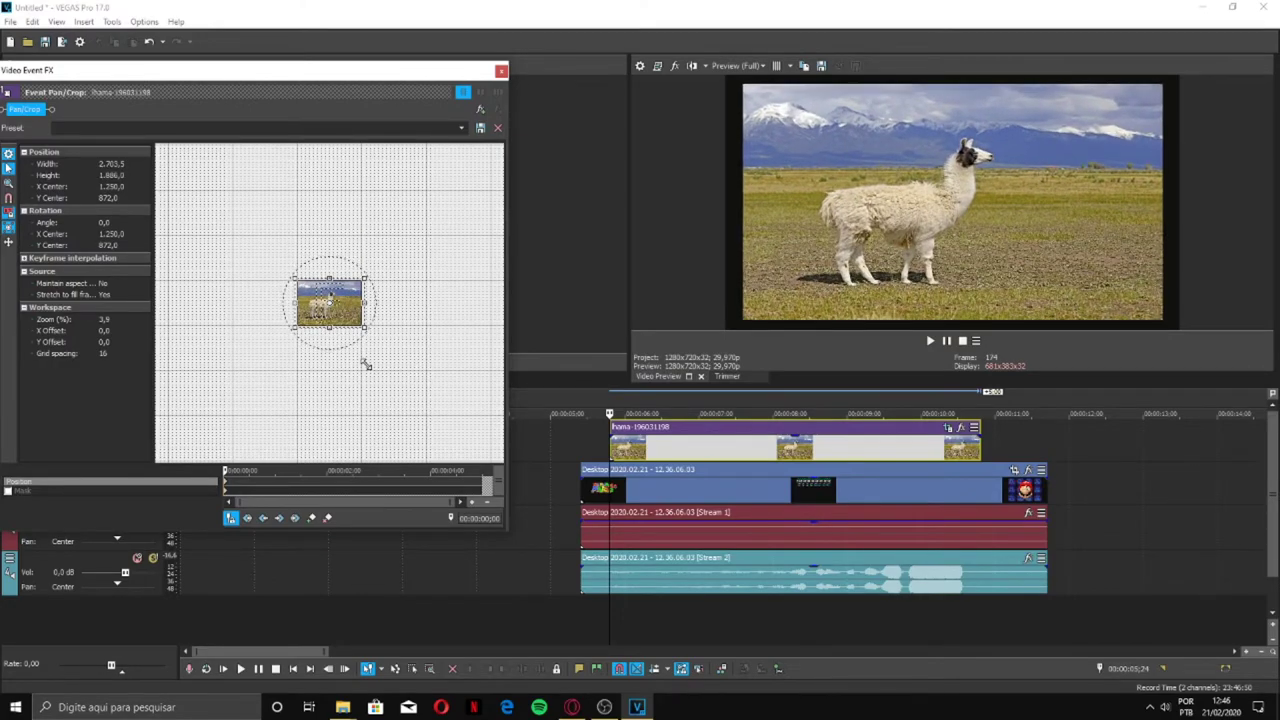
- Widen only the crop frame to about 3.116,1, and turn the image's Maintain Aspect Ratio switch on
drag(293, 71, 371, 81)
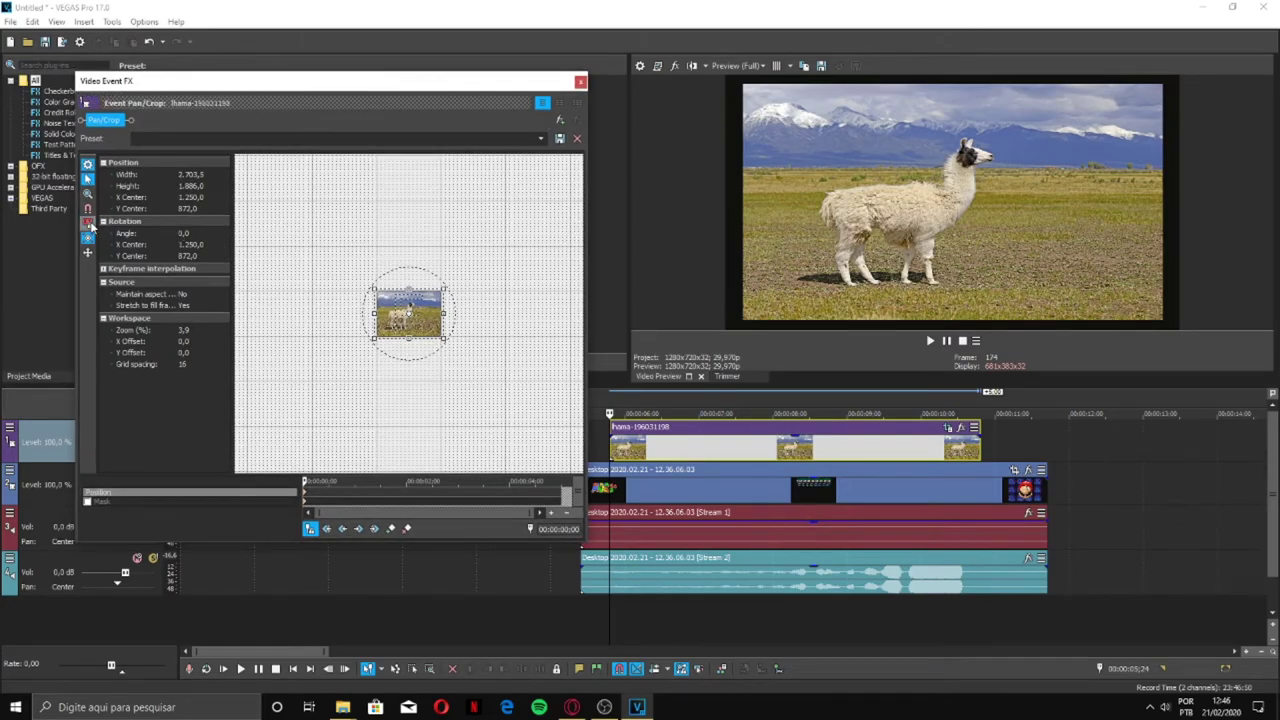
drag(444, 311, 450, 311)
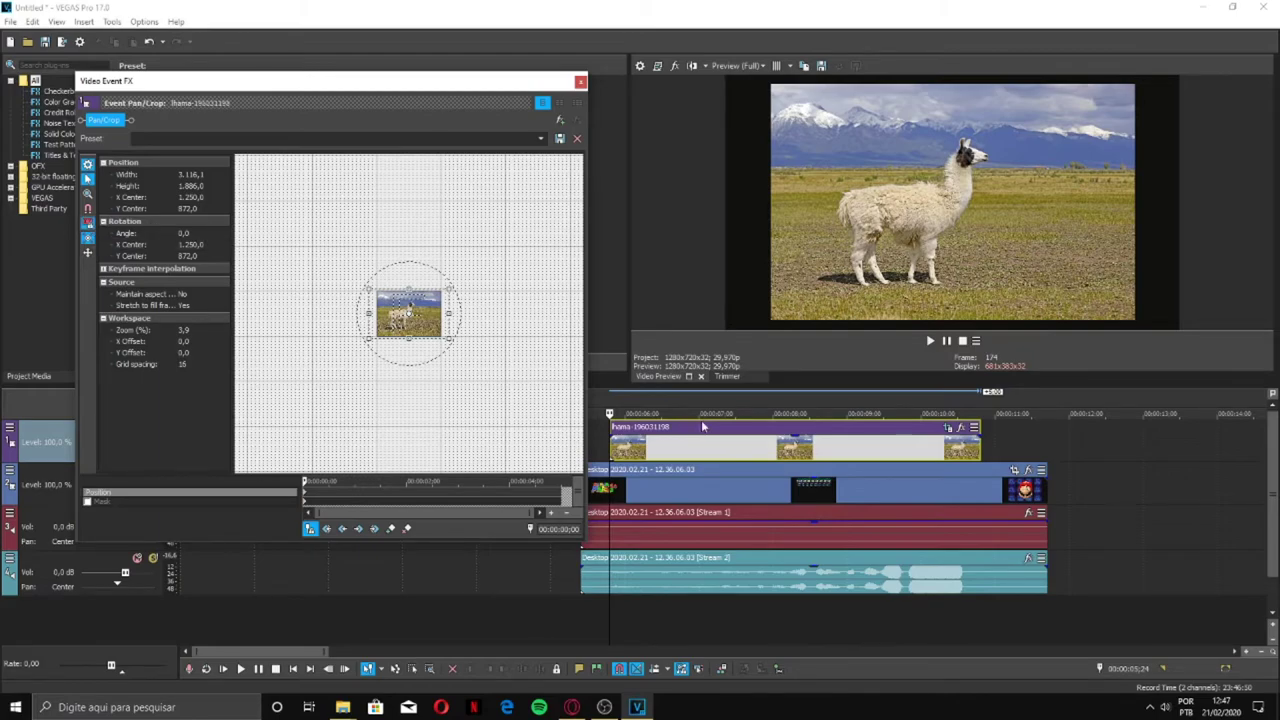
right_click(705, 466)
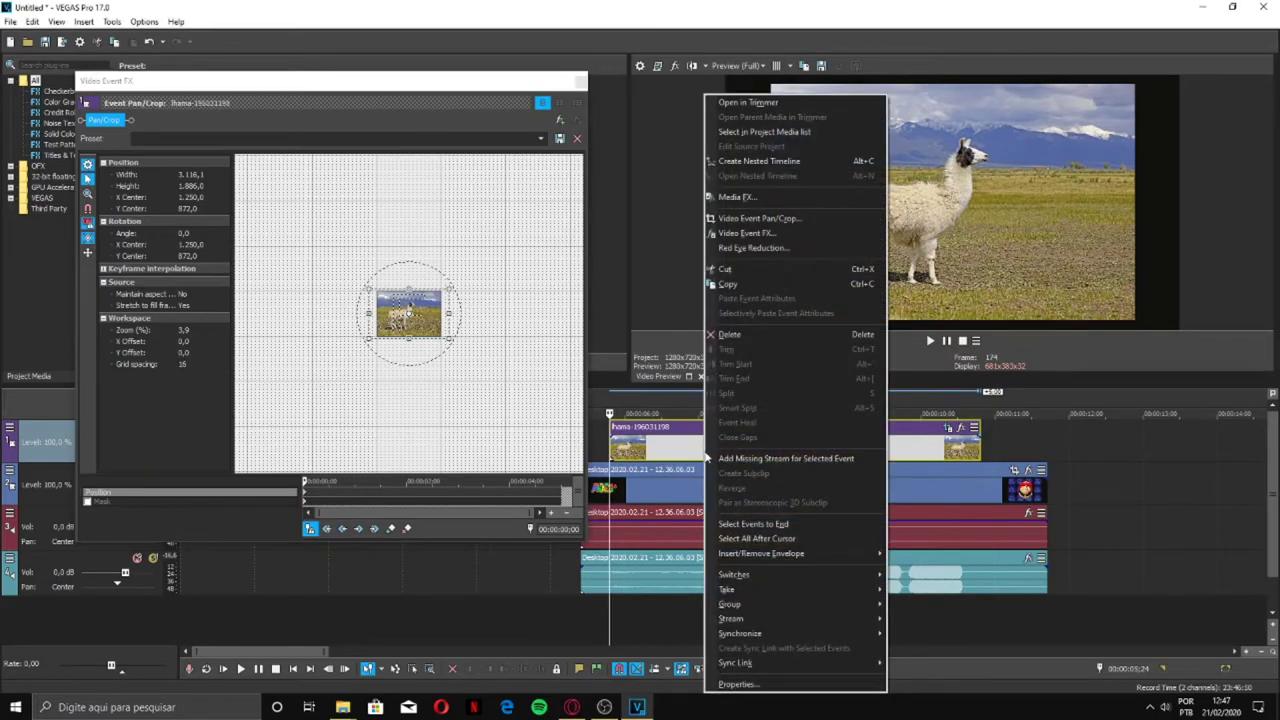
mouse_move(790, 574)
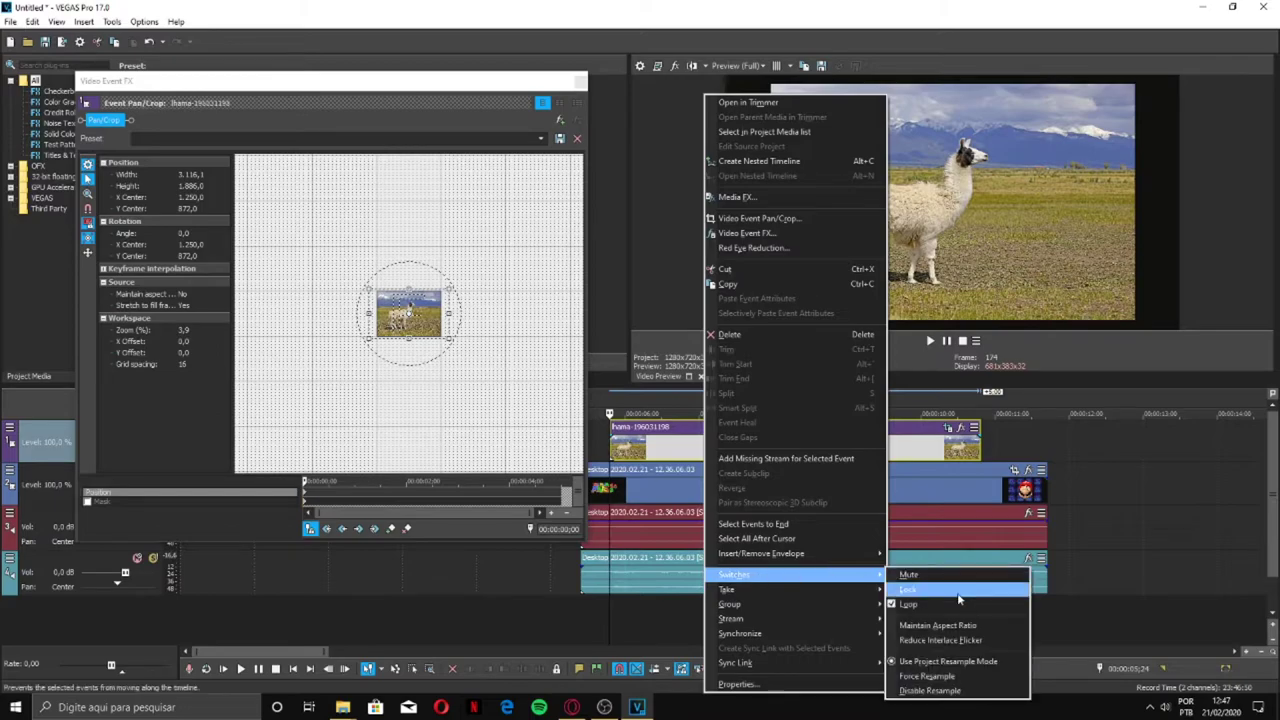
click(938, 624)
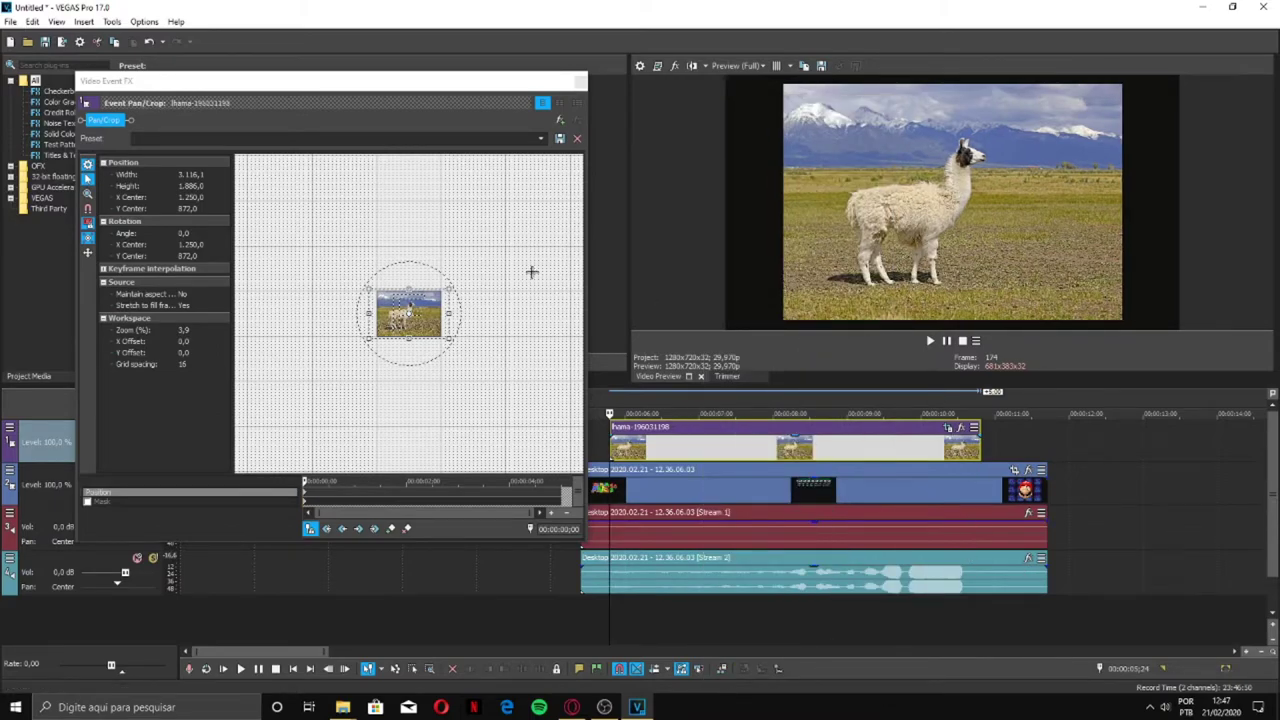
- Resize the crop frame to about 3.889,7 by 2.354,2, centre it near X 2.900,4, Y 923,6, and turn off Maintain Aspect Ratio
drag(431, 322, 476, 328)
right_click(707, 447)
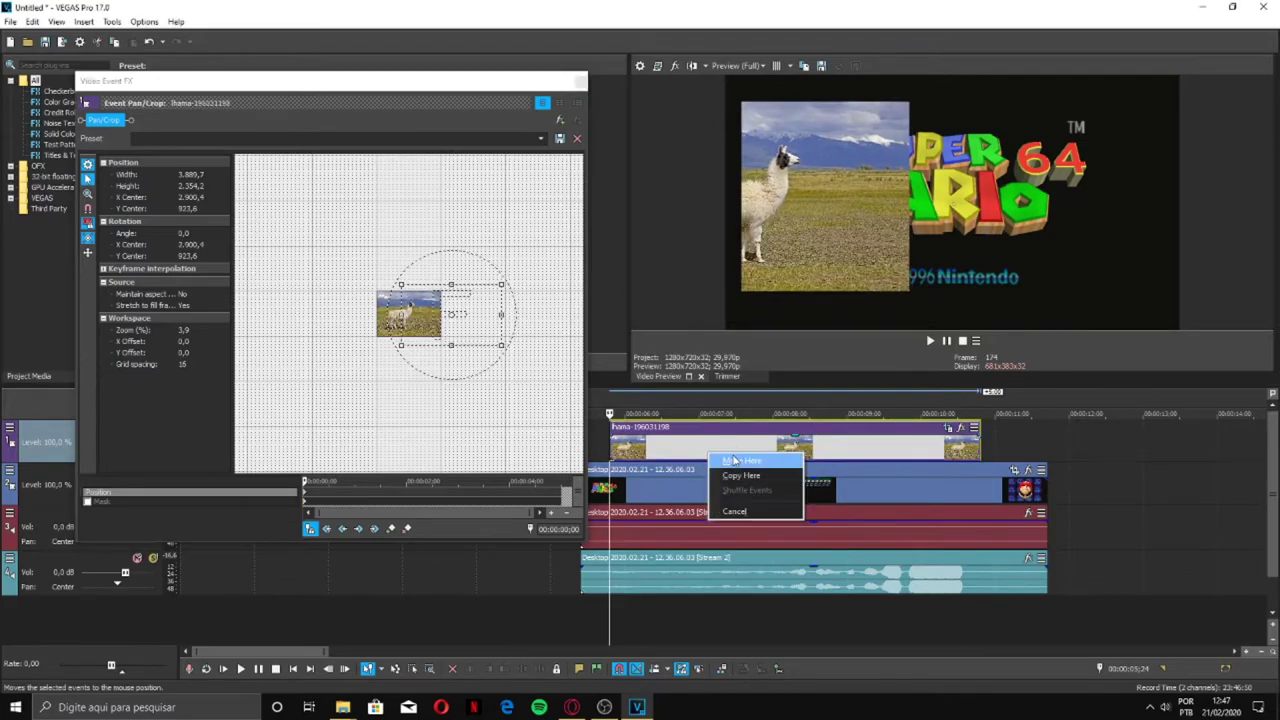
mouse_move(700, 575)
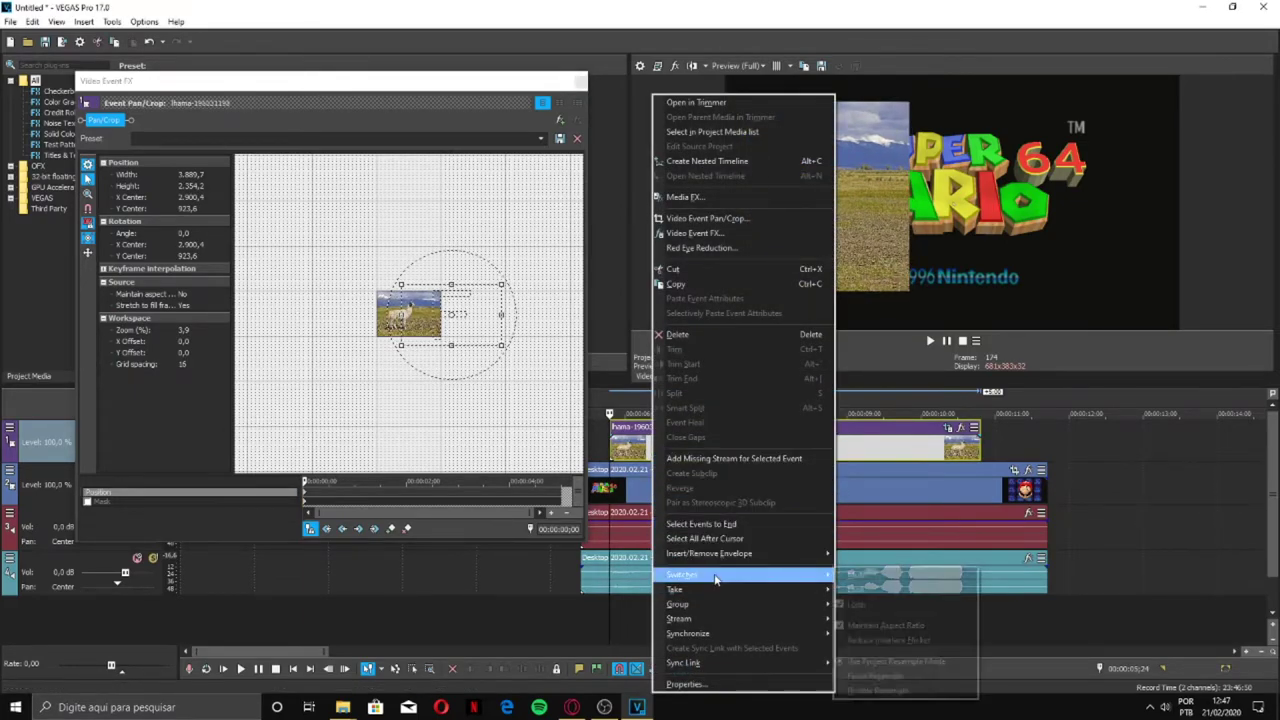
click(883, 628)
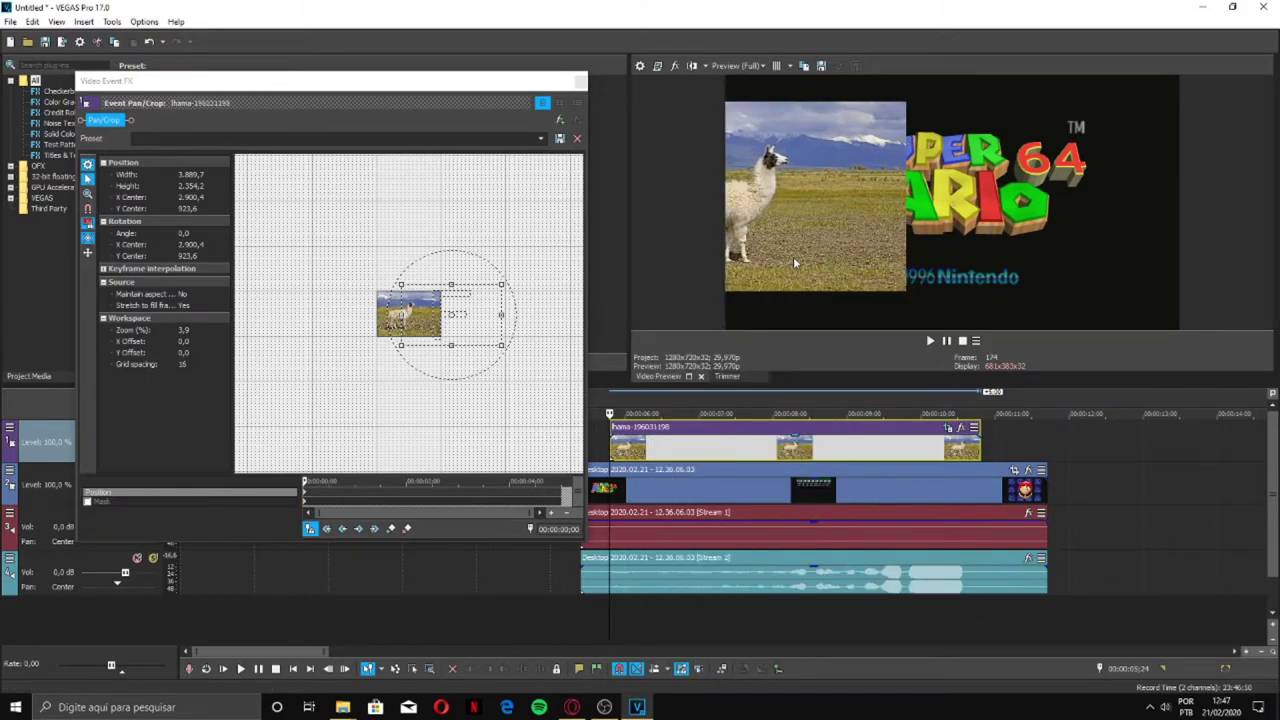
- Move the crop frame's centre to about X 1.456,3, Y 1.000,9, and turn the image's Maintain Aspect Ratio switch on
drag(432, 317, 395, 317)
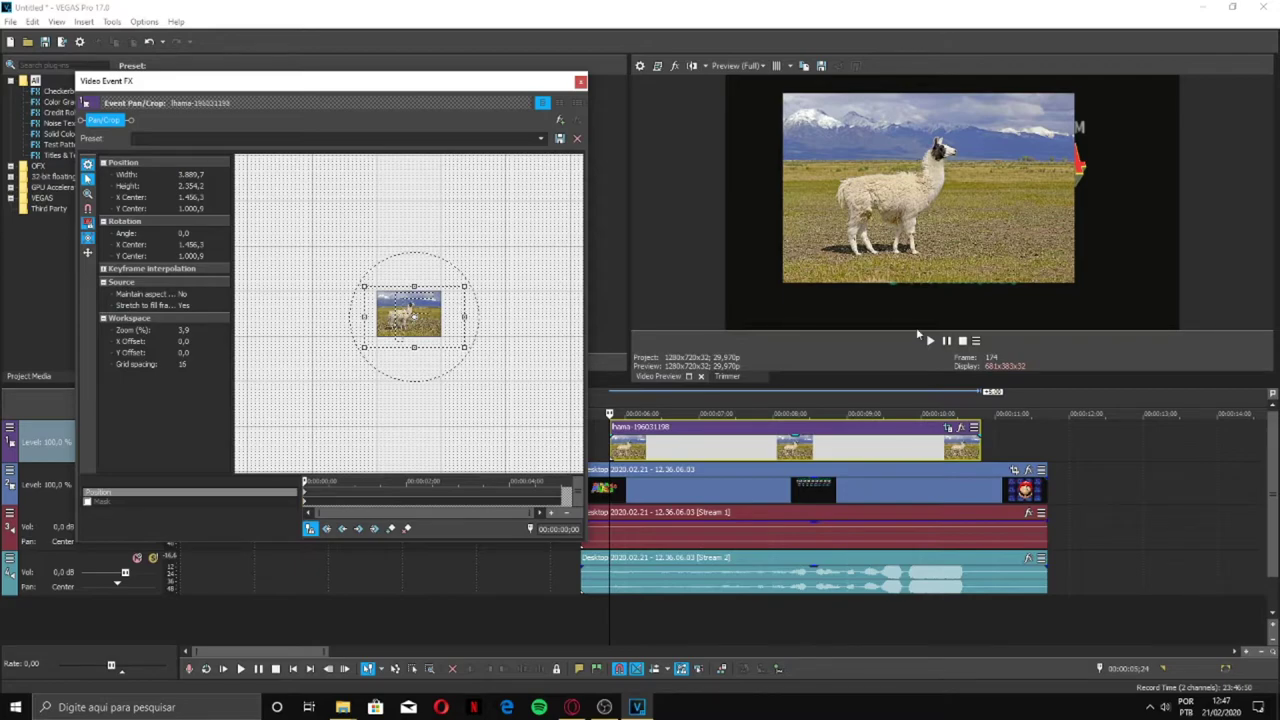
right_click(655, 449)
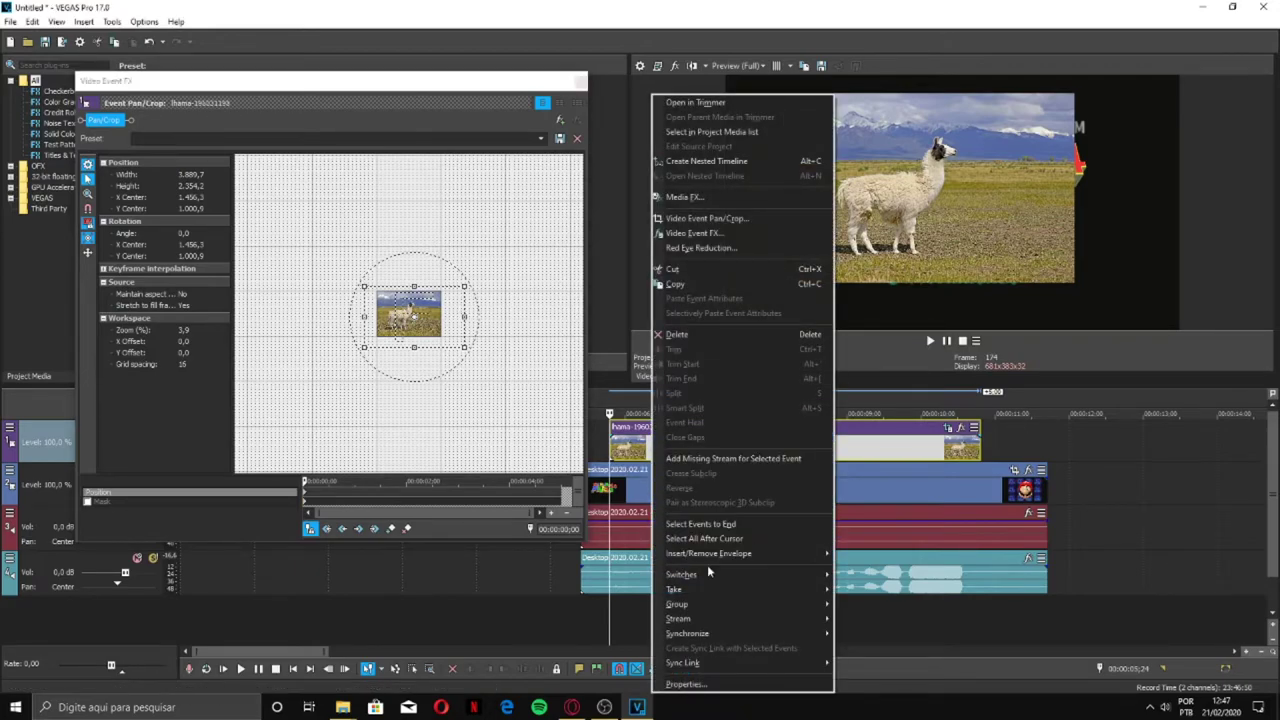
mouse_move(700, 575)
click(883, 626)
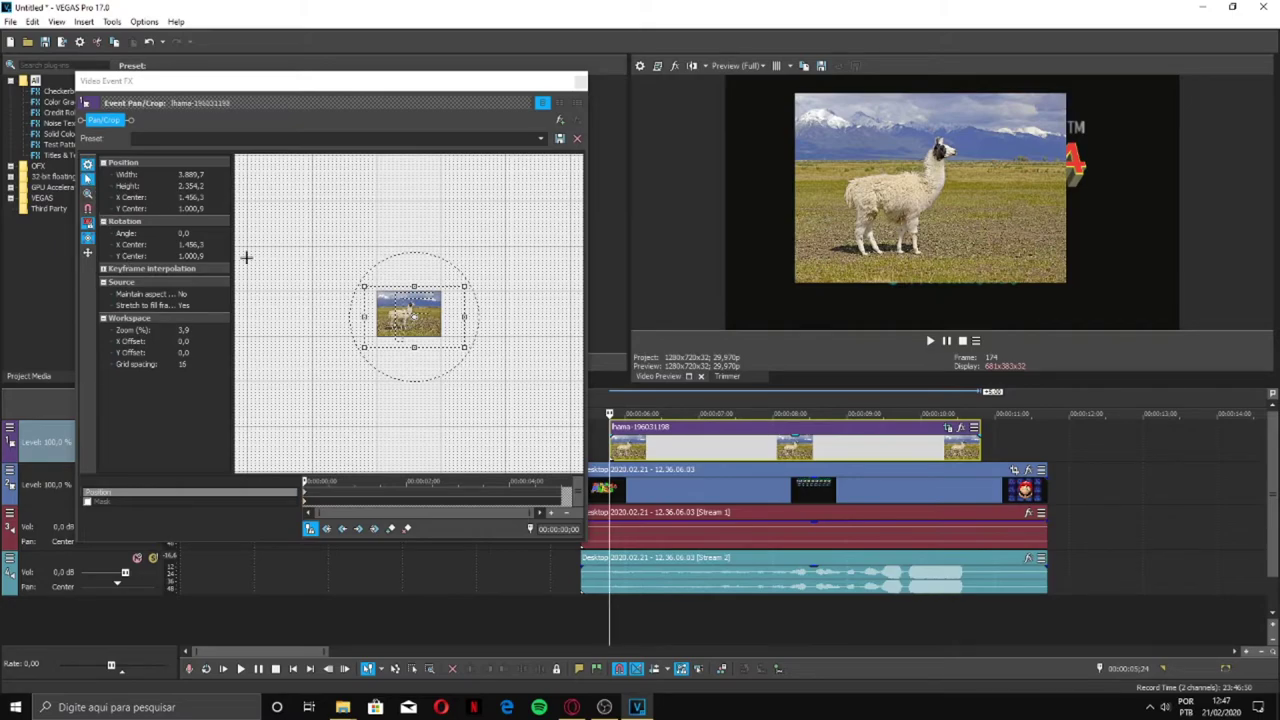
- Change only the crop frame's height to about 2.560,5 and move its centre to about X 1.791,5, Y 1.104,1 at the start
mouse_move(418, 349)
mouse_down()
mouse_move(421, 362)
mouse_move(414, 315)
mouse_move(428, 353)
mouse_up()
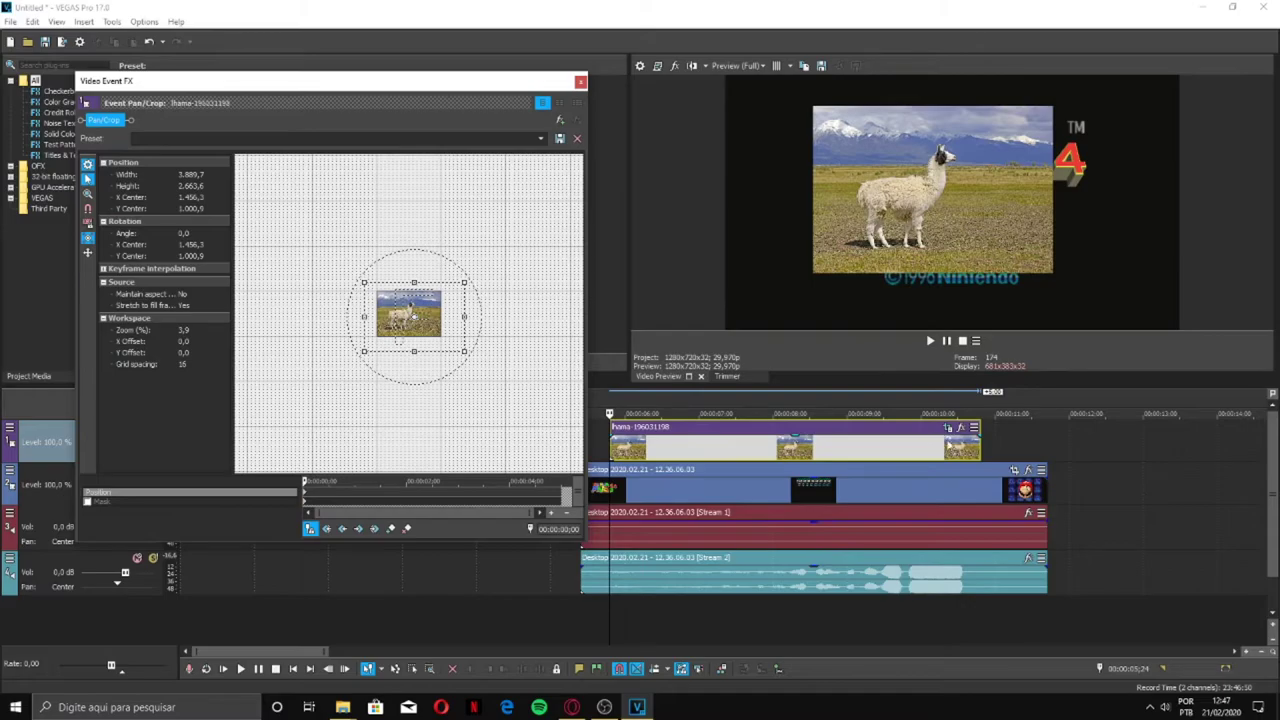
mouse_move(400, 358)
mouse_down()
mouse_move(414, 356)
mouse_move(417, 331)
mouse_move(413, 350)
mouse_up()
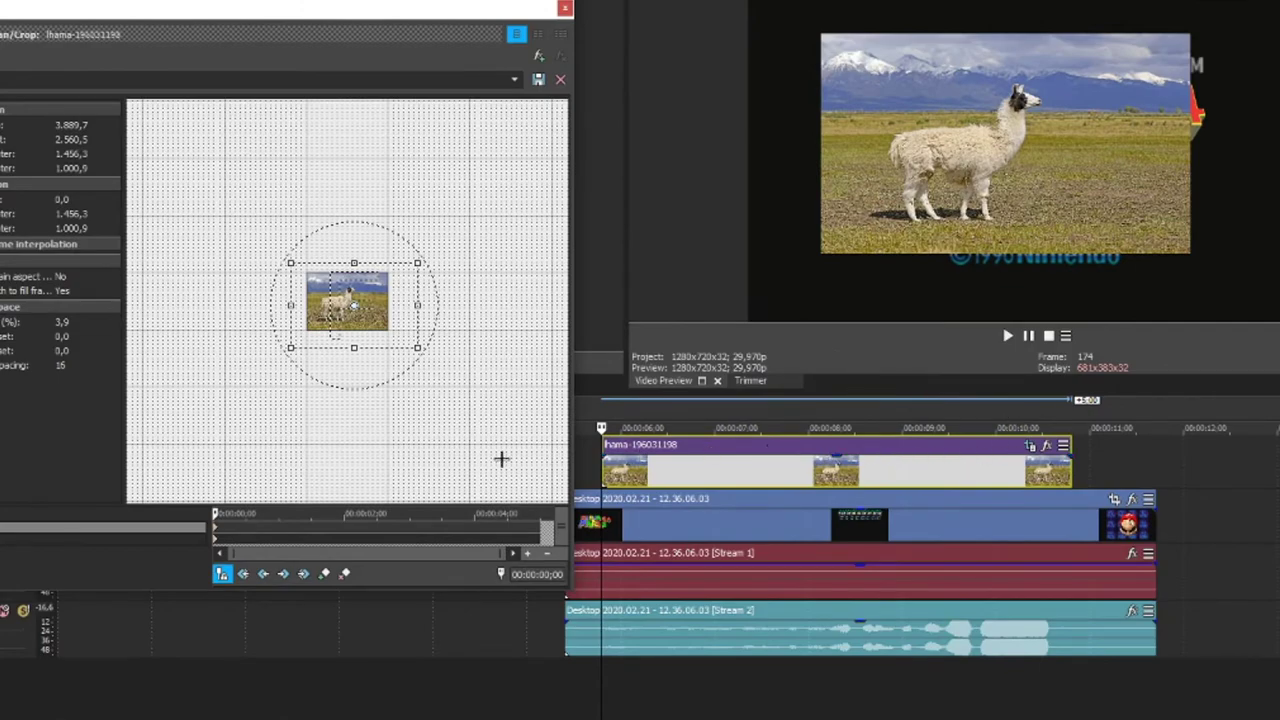
click(218, 541)
click(218, 537)
drag(356, 314, 367, 316)
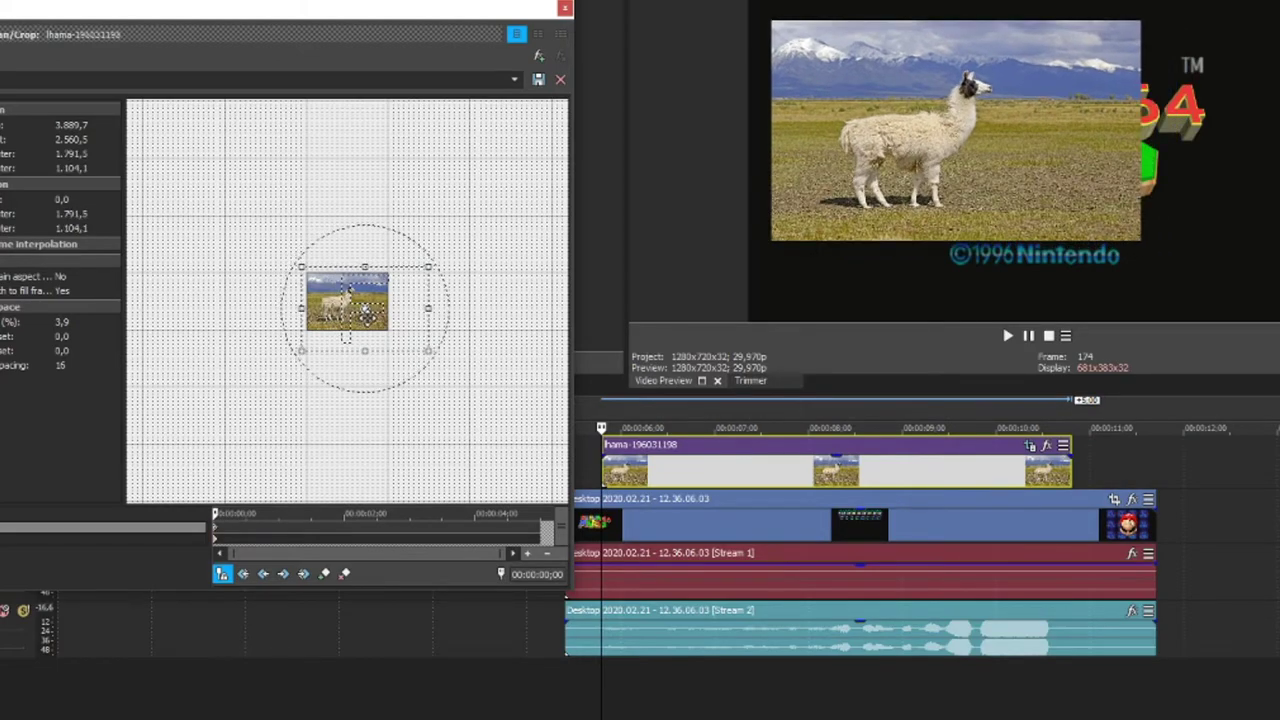
- Keyframe the crop frame's centre at about X 656,9, Y 1.078,3 at 00:00:02;13, and return the cursor to the event's start
click(697, 412)
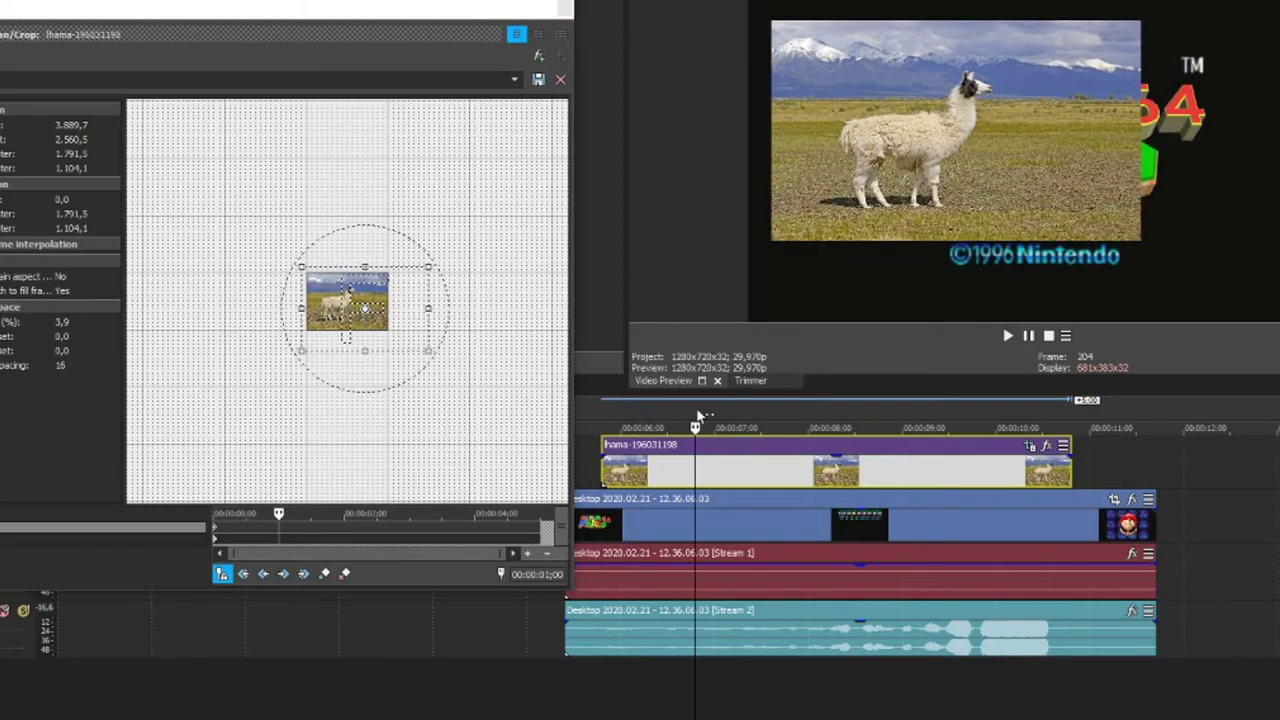
drag(237, 514, 372, 513)
drag(404, 304, 368, 304)
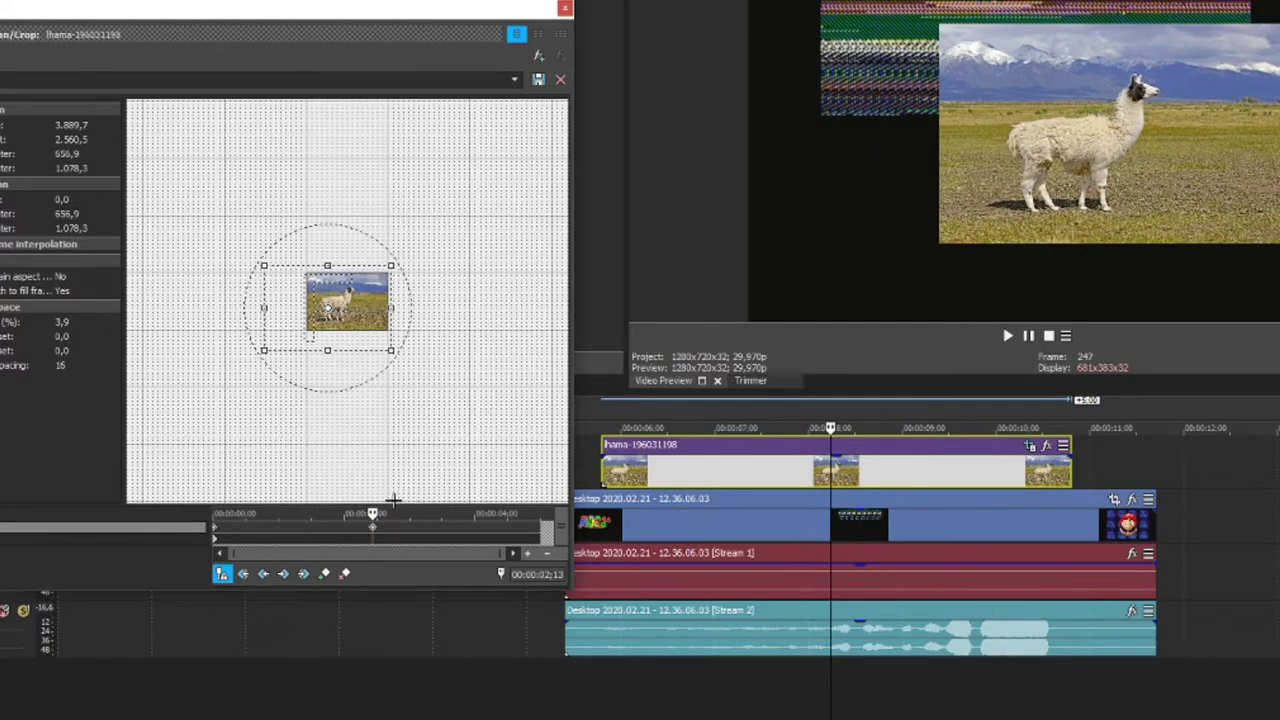
drag(372, 513, 213, 513)
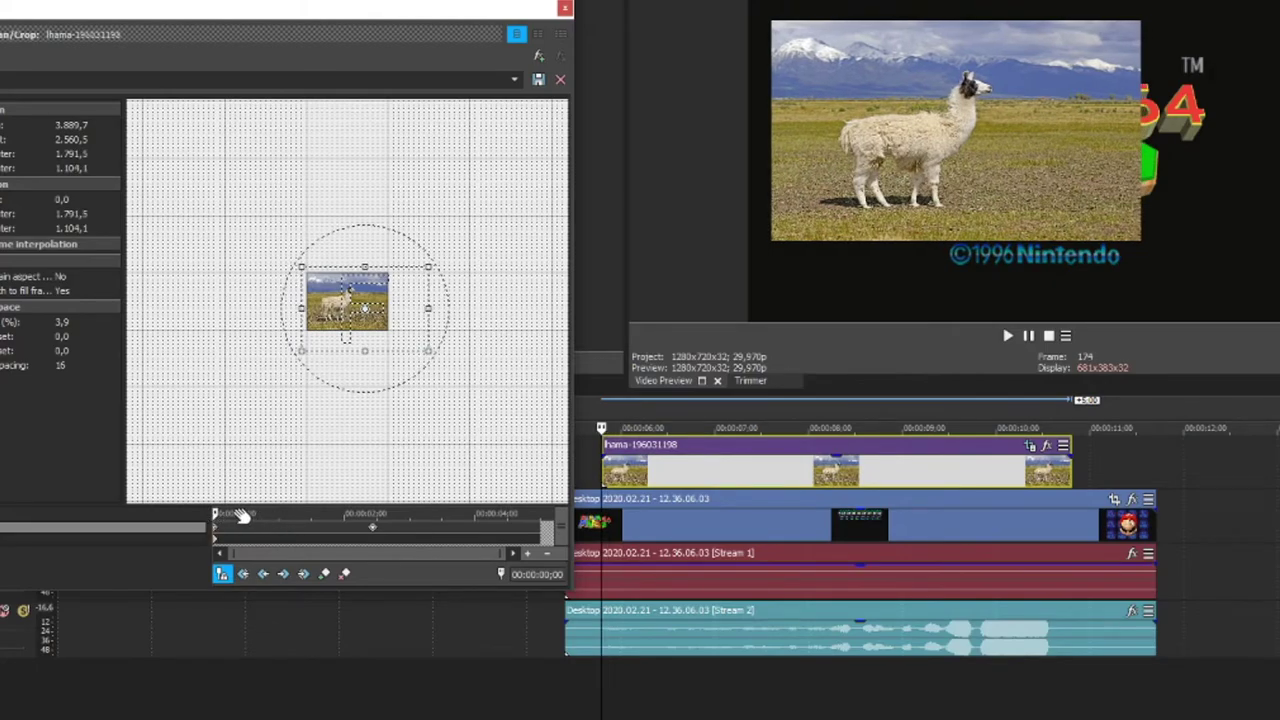
- Play back the image's keyframed movement from the start of its event
key(space)
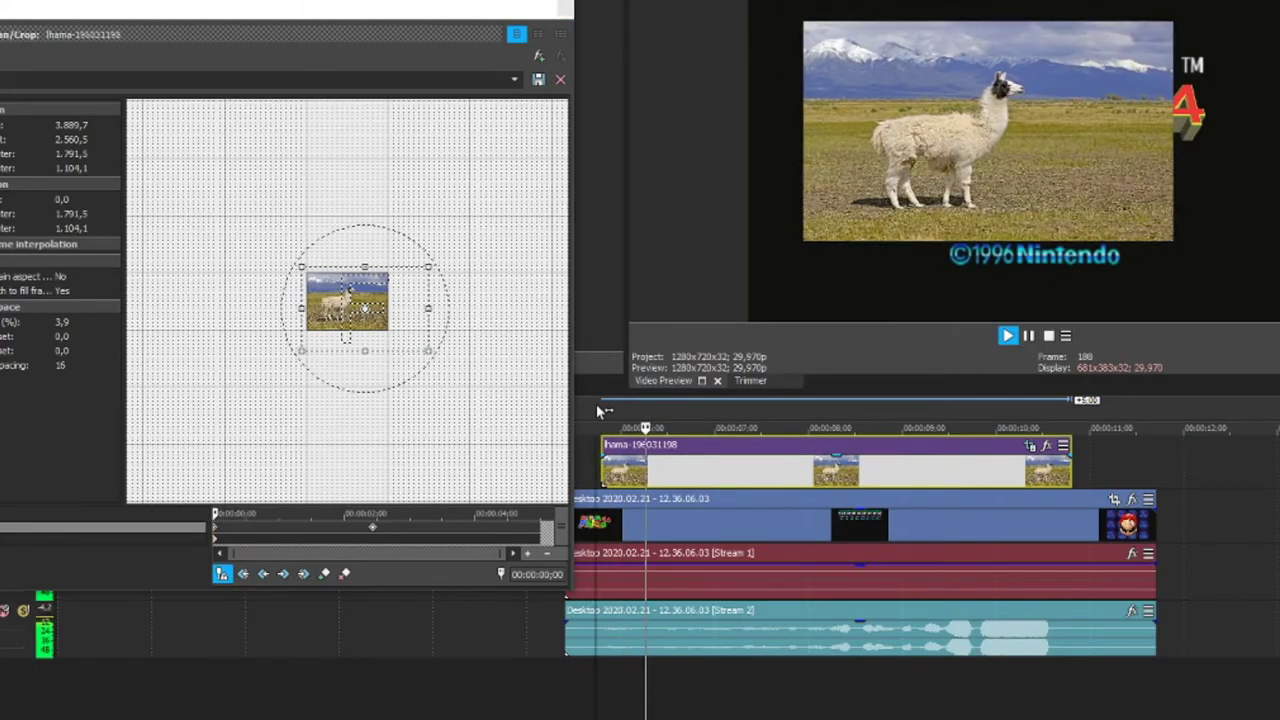
key(space)
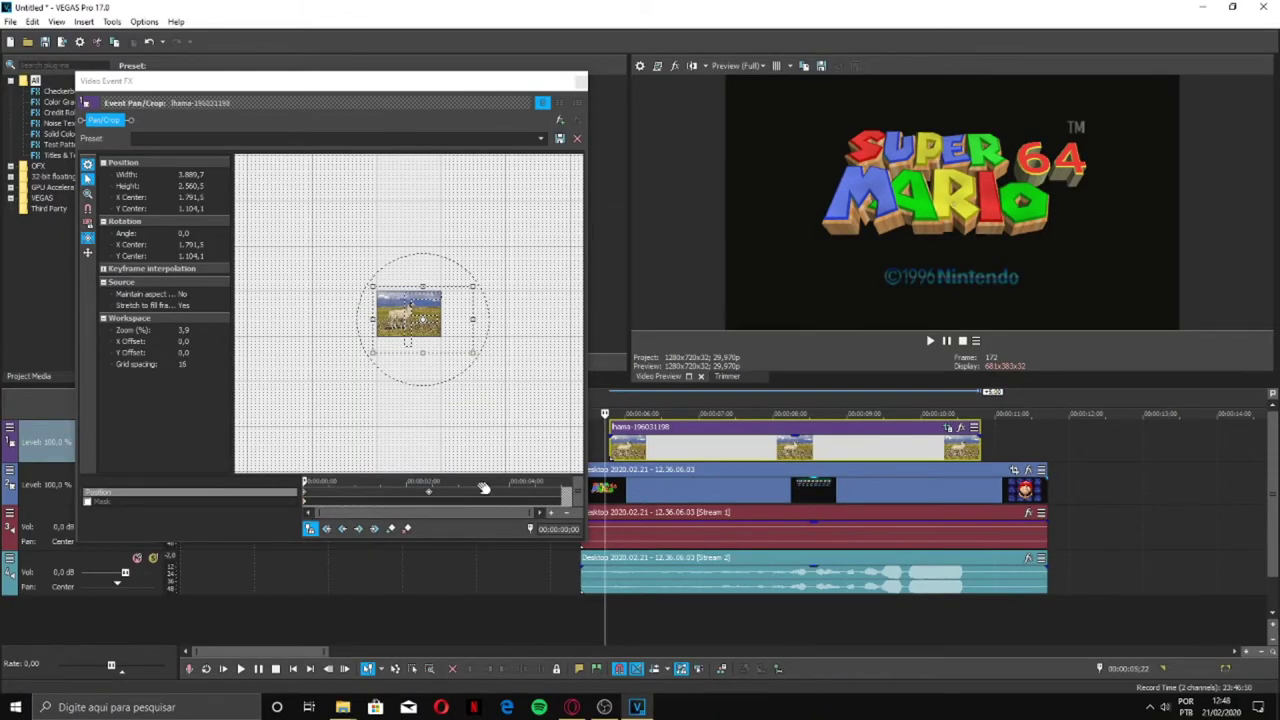
- Remove the image's second position keyframe and resize the crop frame at the start to about 2.084,7 by 1.477,4
click(790, 413)
click(306, 484)
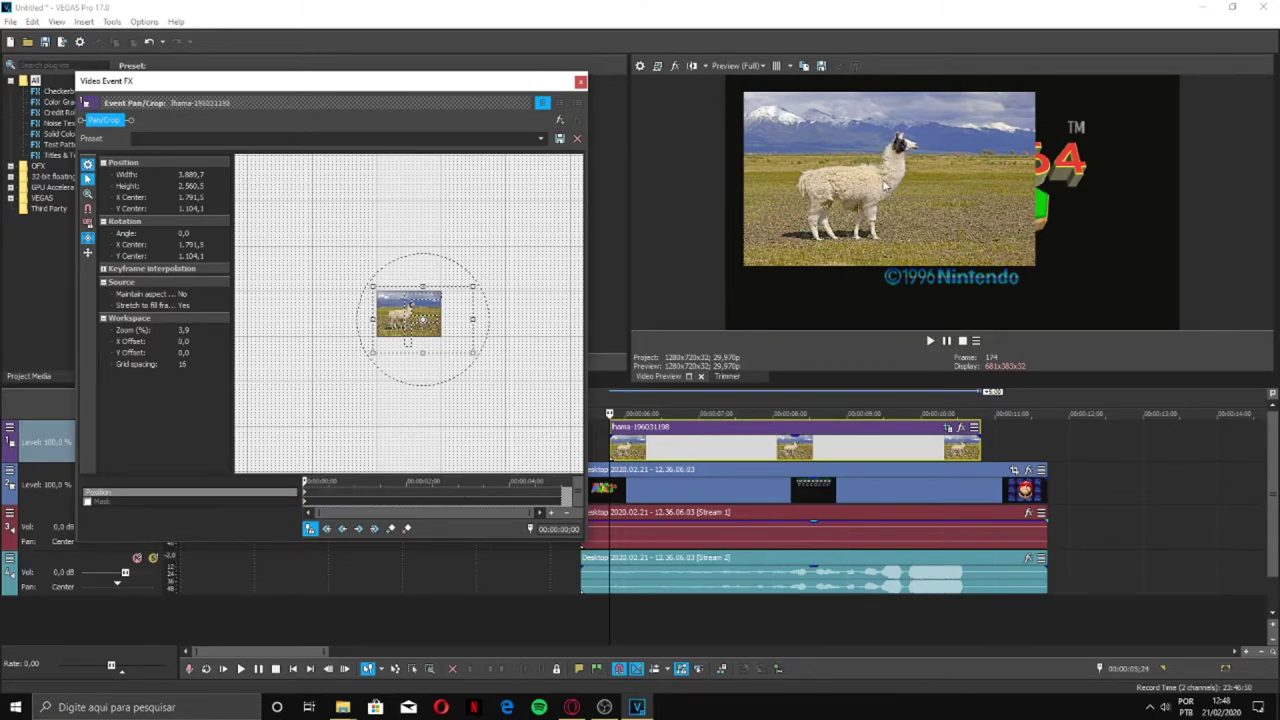
drag(472, 357, 415, 320)
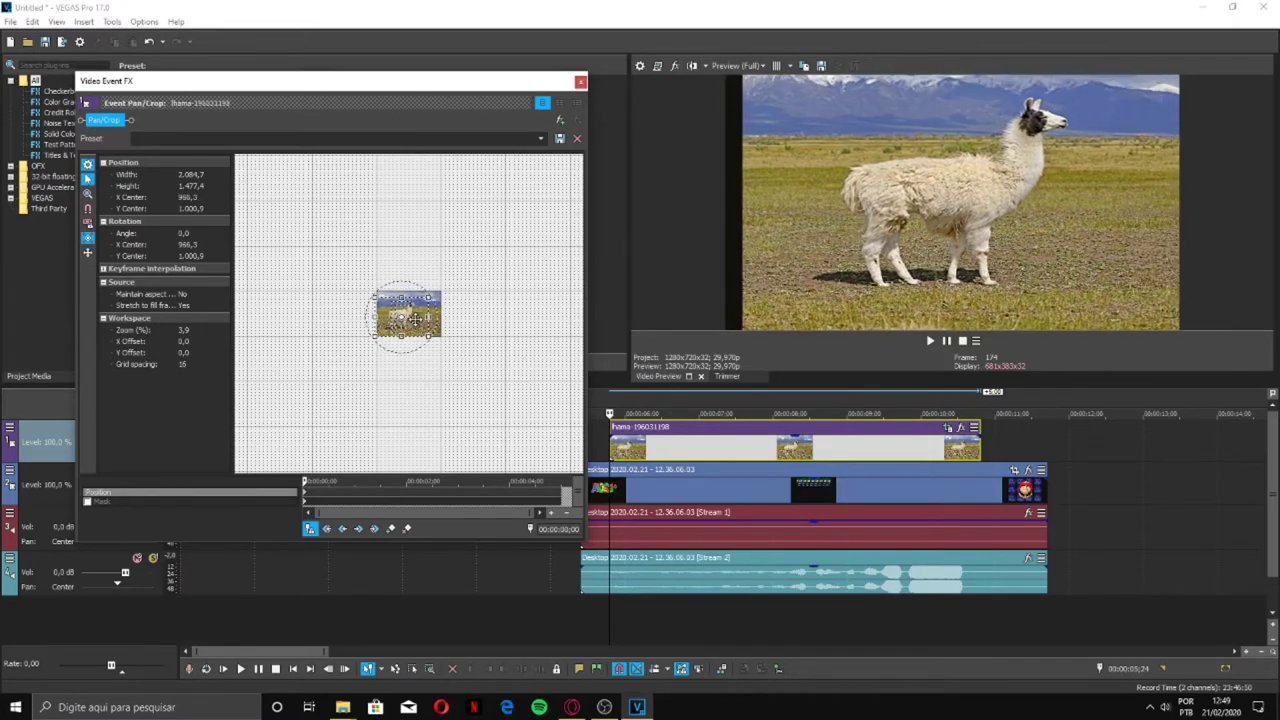
- Enable the mask on the image event and choose the Anchor Creation tool
click(88, 502)
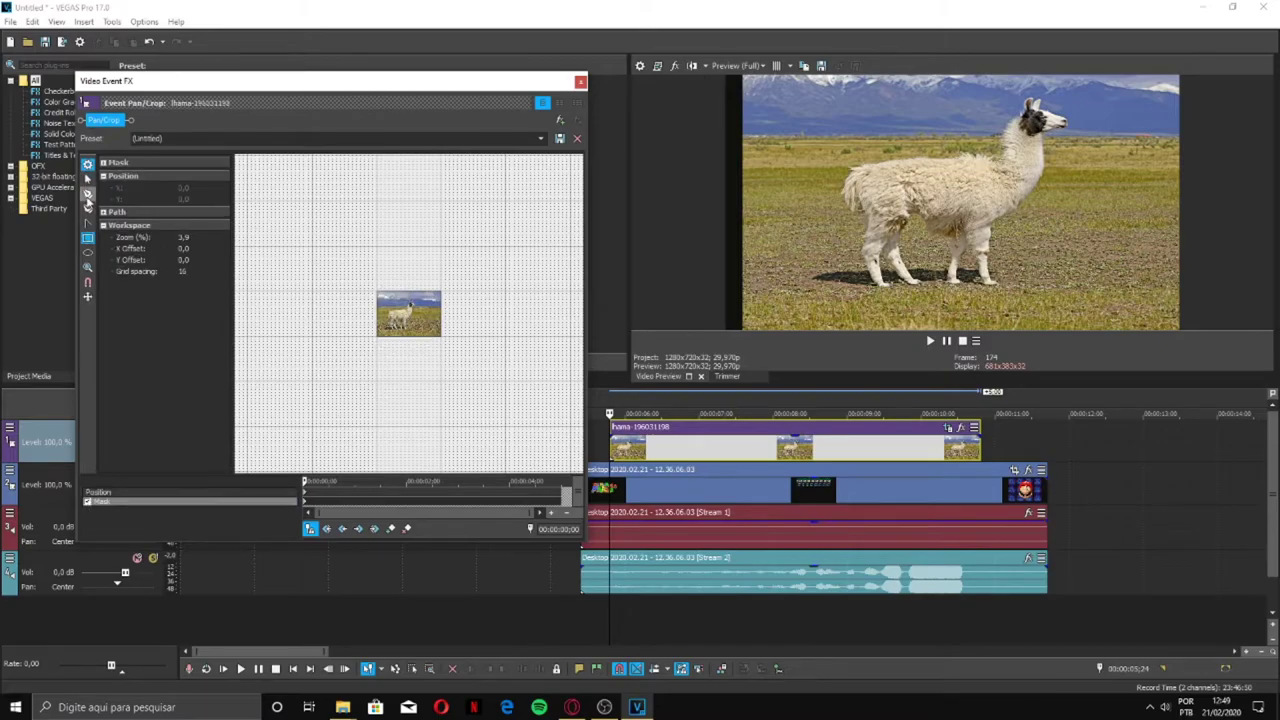
click(87, 194)
scroll(401, 340, up, 2)
scroll(401, 340, up, 12)
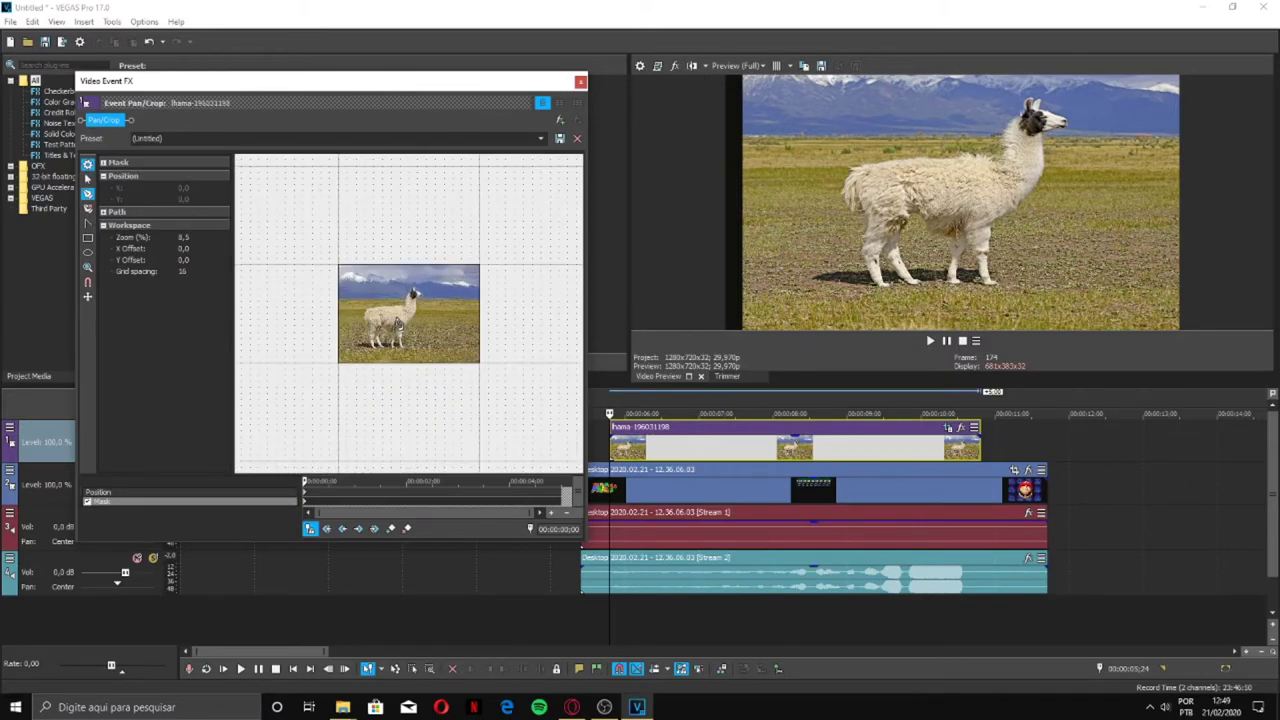
scroll(352, 417, down, 3)
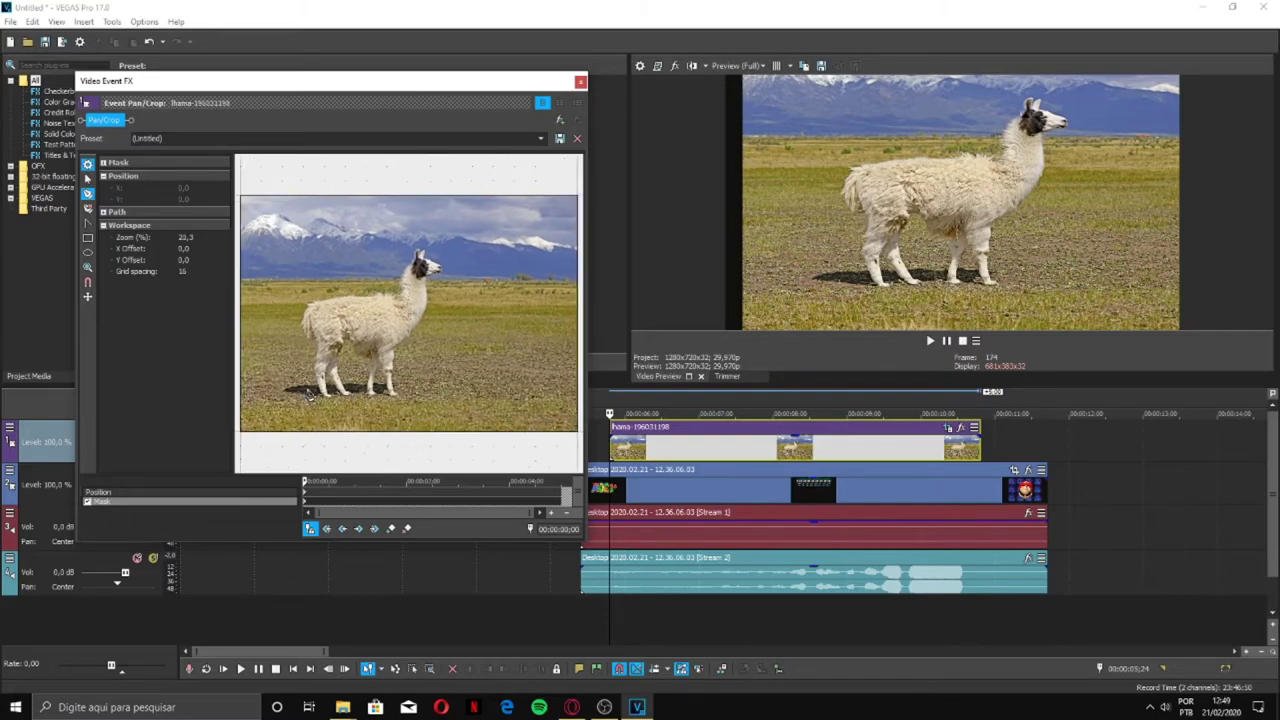
- Draw a closed anchor-point mask around the outline of the llama so the background is cut away
click(330, 391)
click(320, 355)
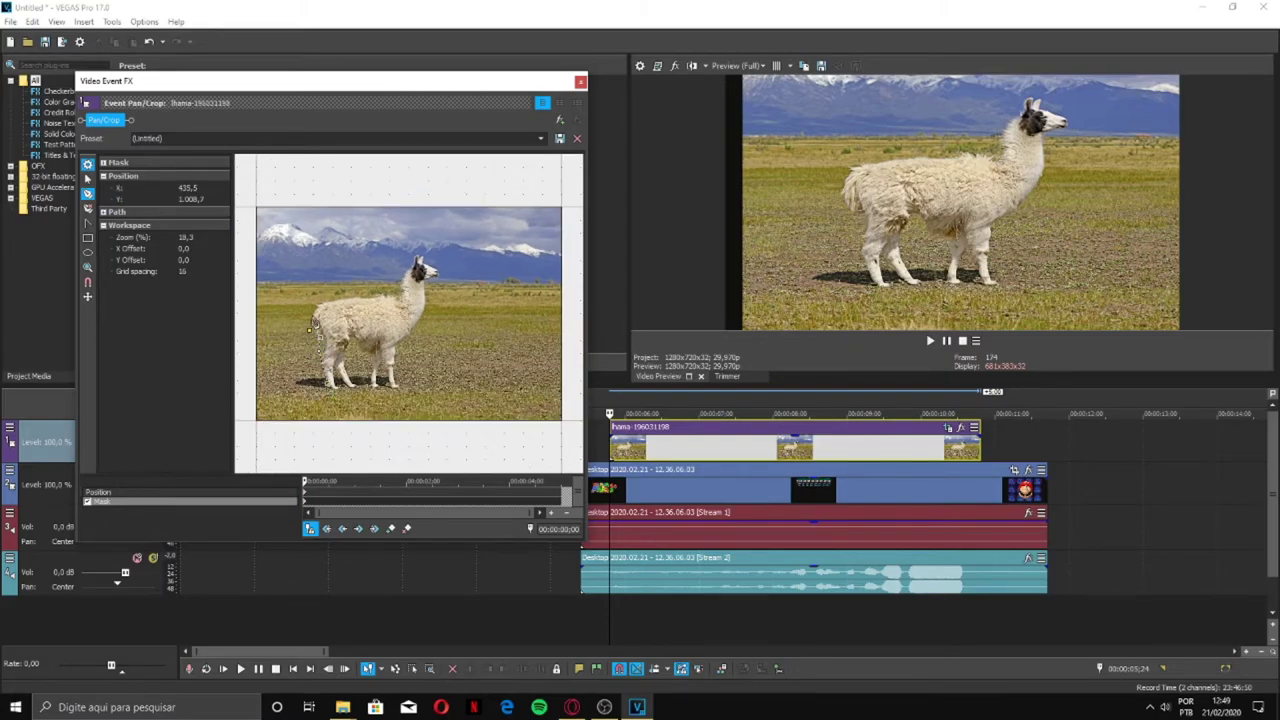
click(330, 298)
click(368, 294)
click(400, 290)
click(397, 277)
click(408, 262)
click(432, 237)
click(446, 269)
click(442, 328)
click(406, 389)
click(381, 392)
click(333, 398)
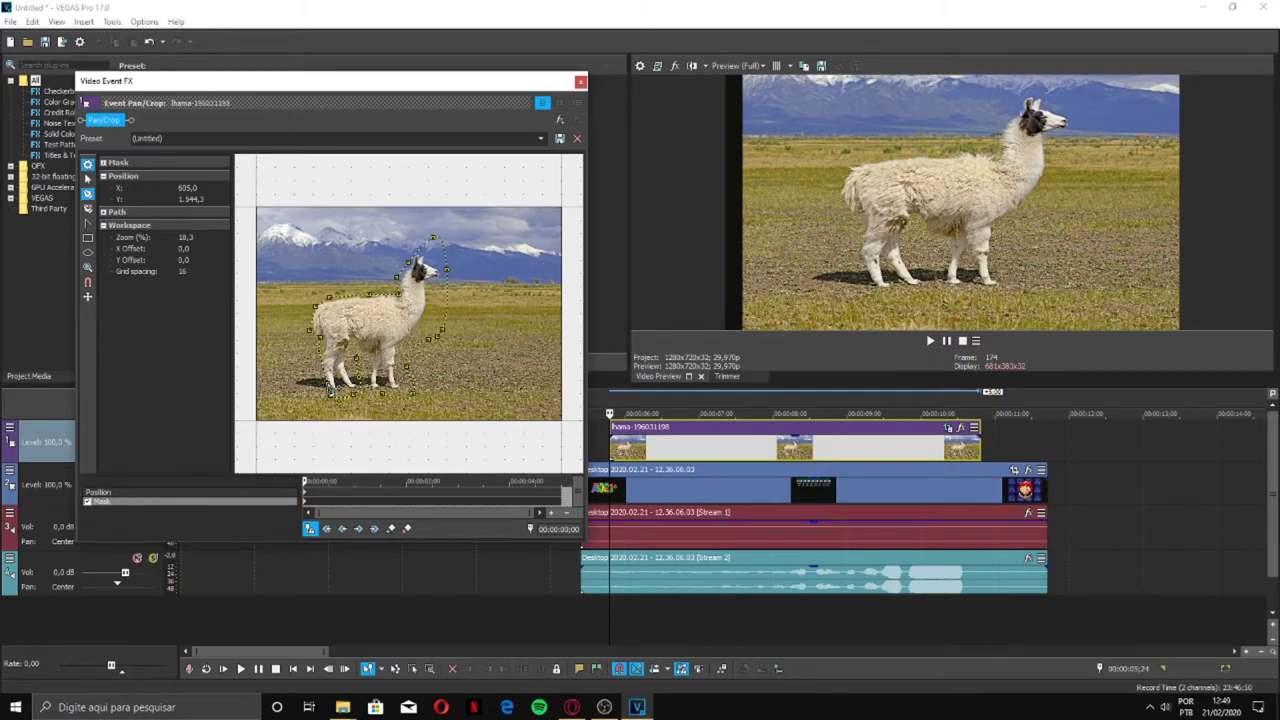
click(316, 329)
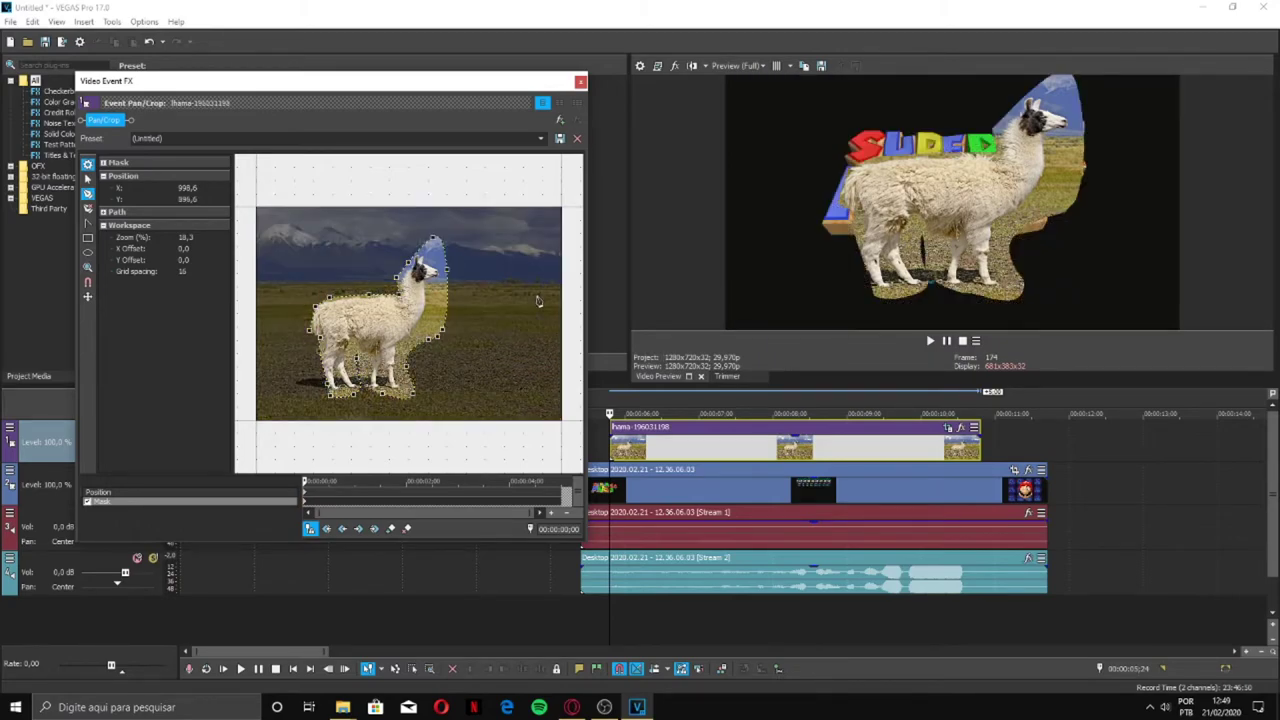
click(451, 274)
key(space)
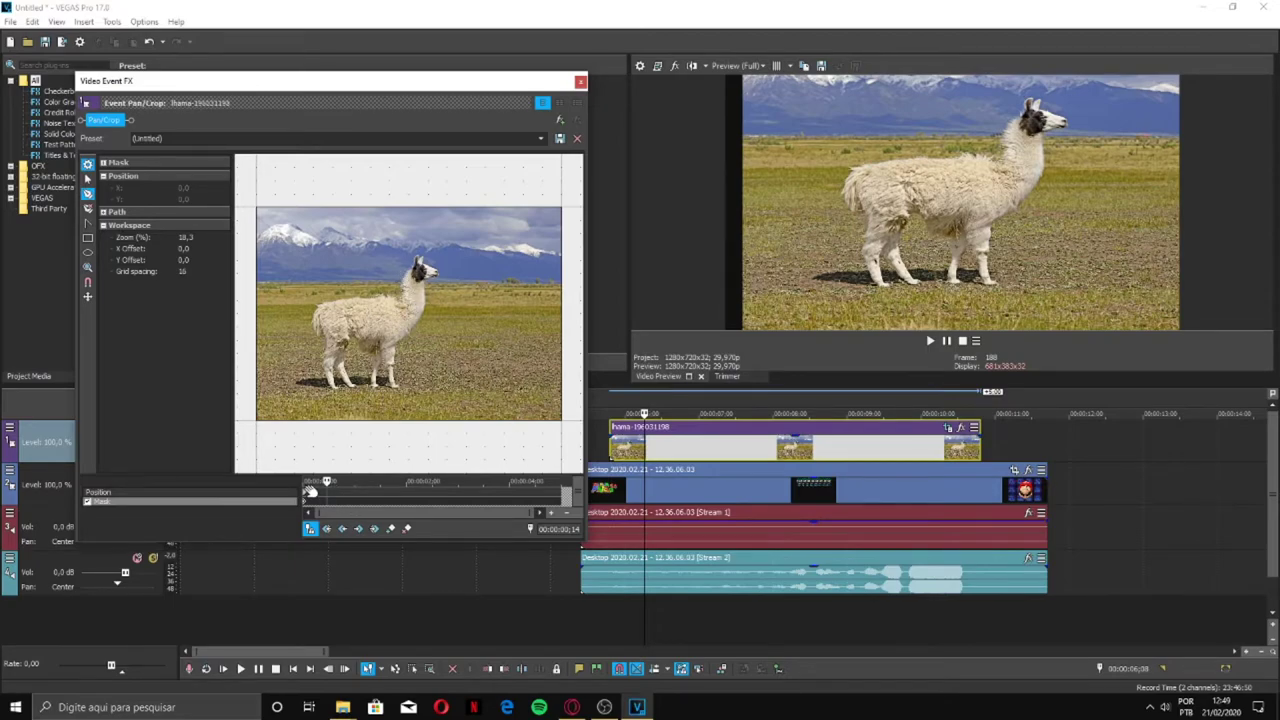
- Turn off Sync Cursor and move the Pan/Crop cursor independently to 00:00:01;21
click(87, 177)
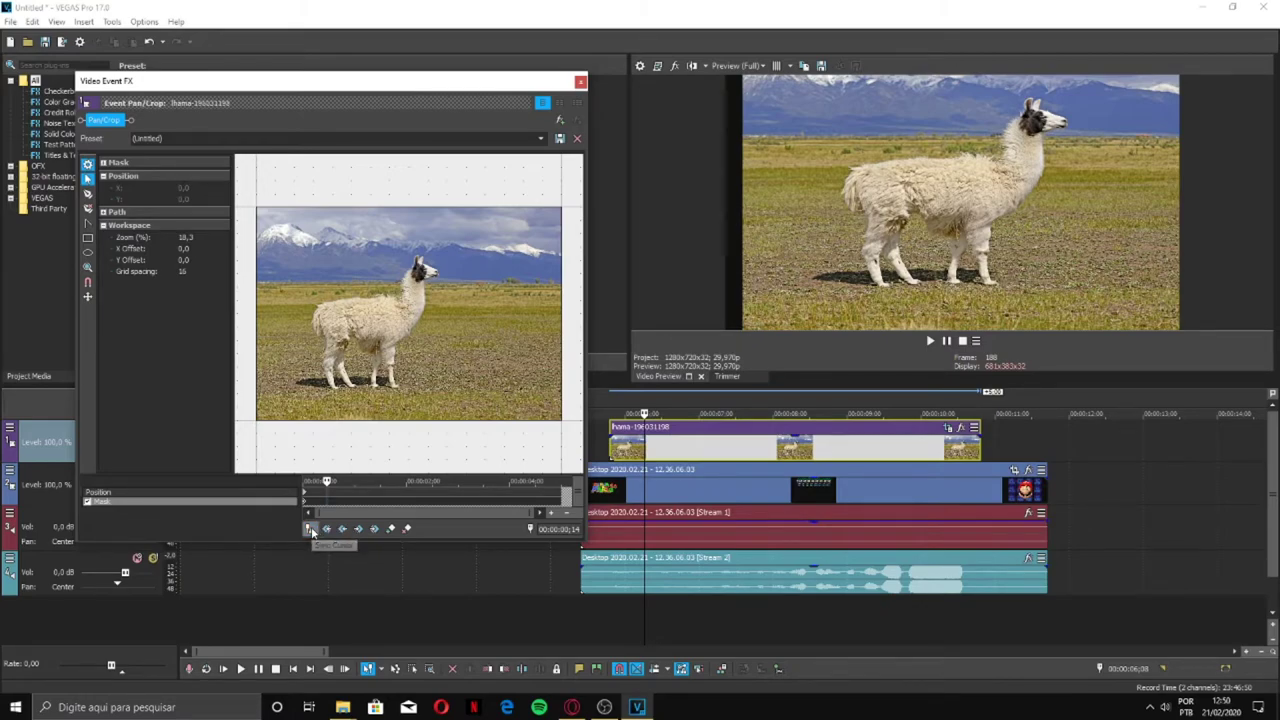
drag(337, 481, 364, 482)
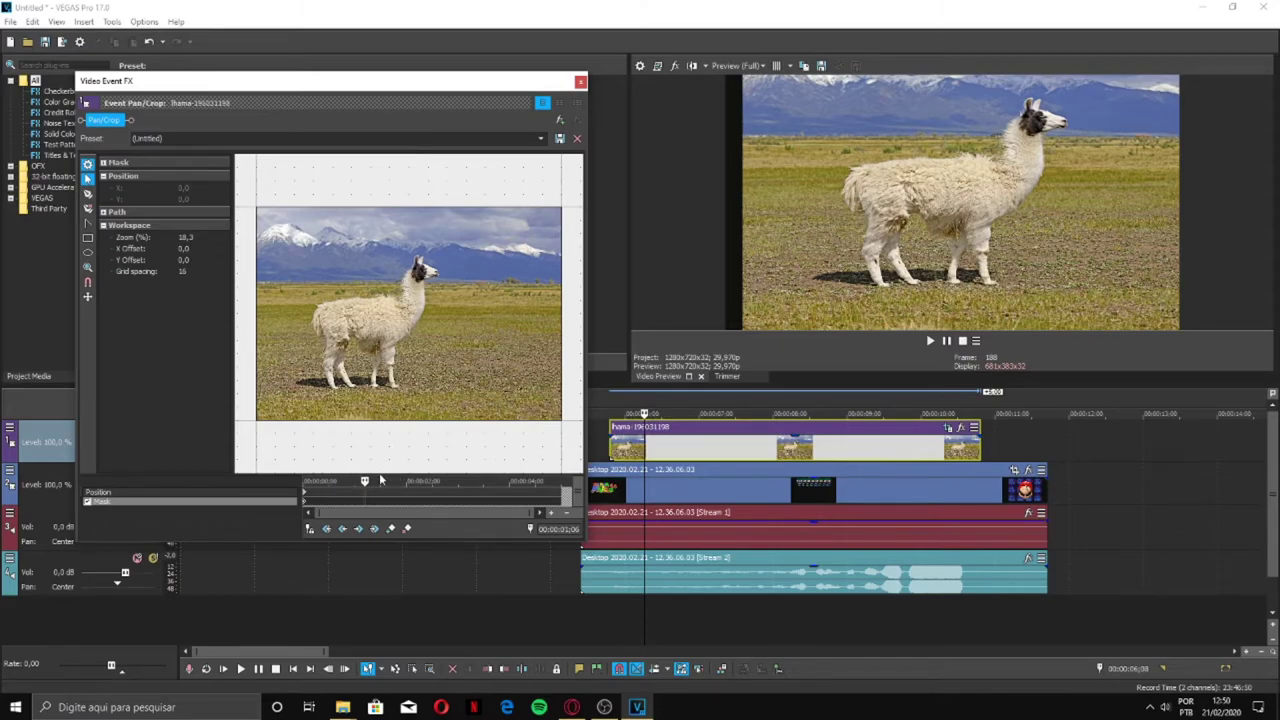
drag(364, 481, 390, 481)
- Play the project briefly with the cursors unlinked, and turn Sync Cursor back on
click(640, 392)
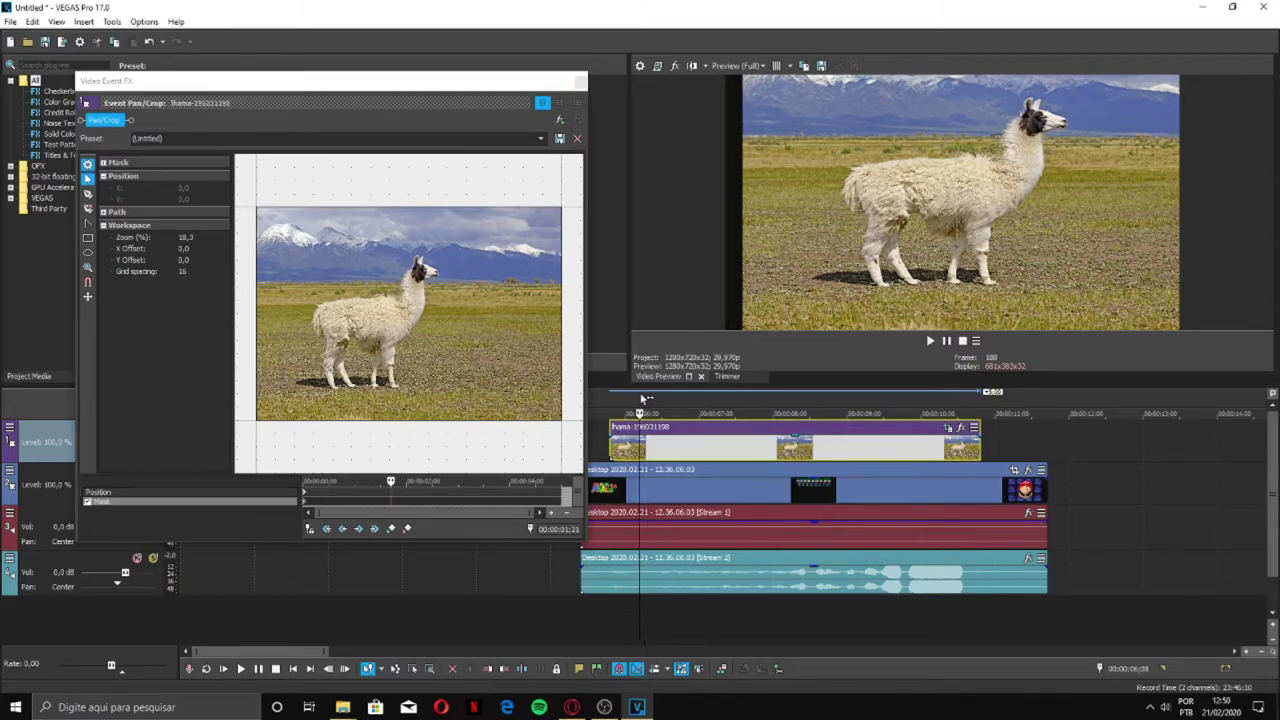
key(space)
key(space)
click(309, 530)
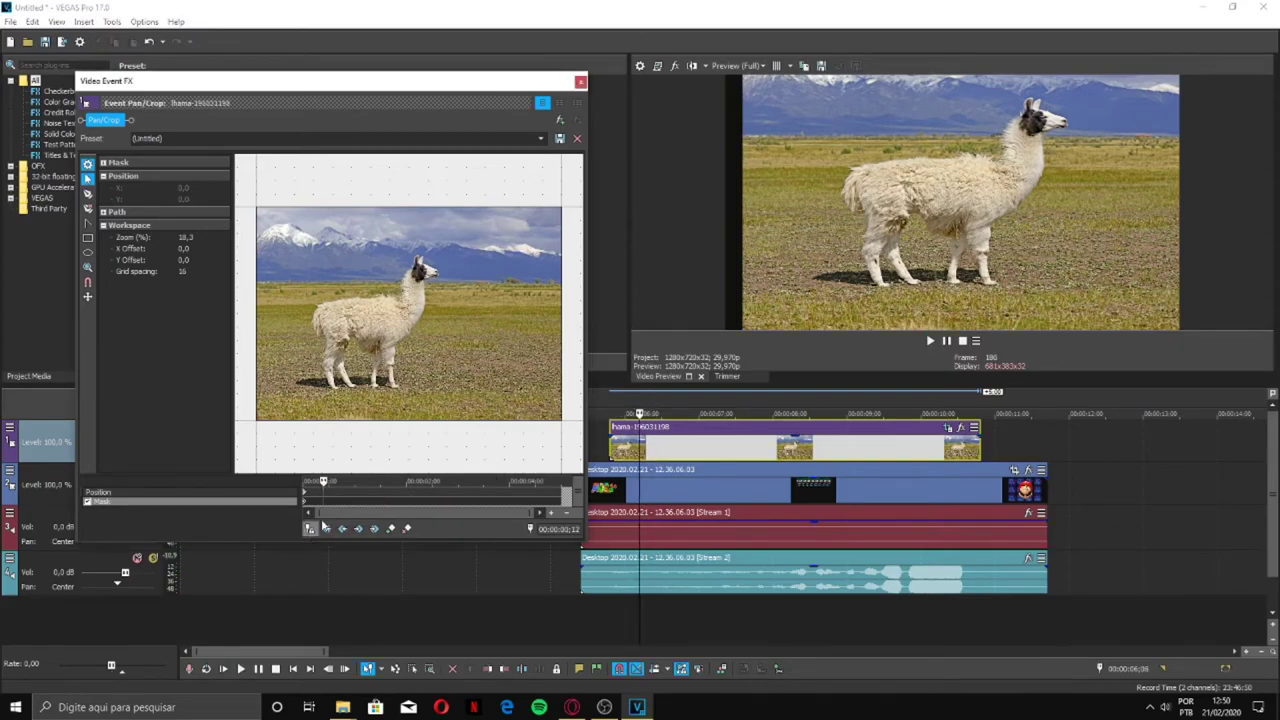
key(space)
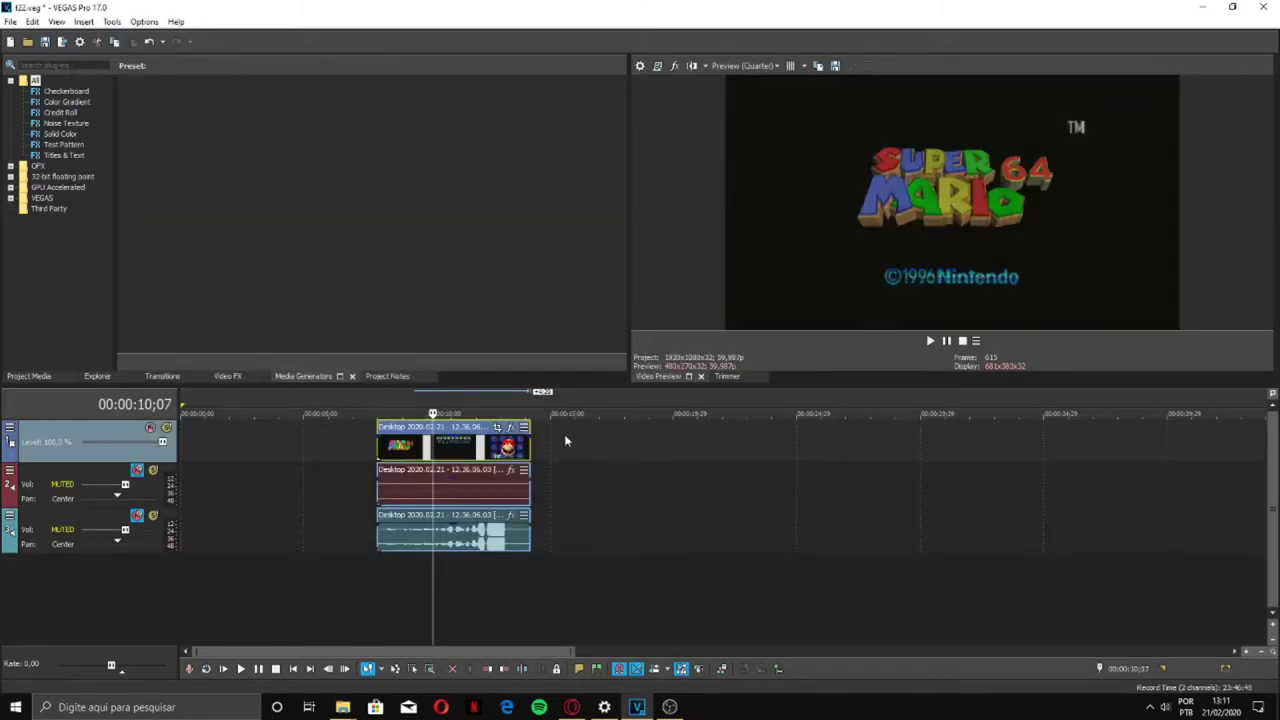
- Insert a text media event at 00:00:15;03 on the video track and enter "texto" as its text
click(553, 431)
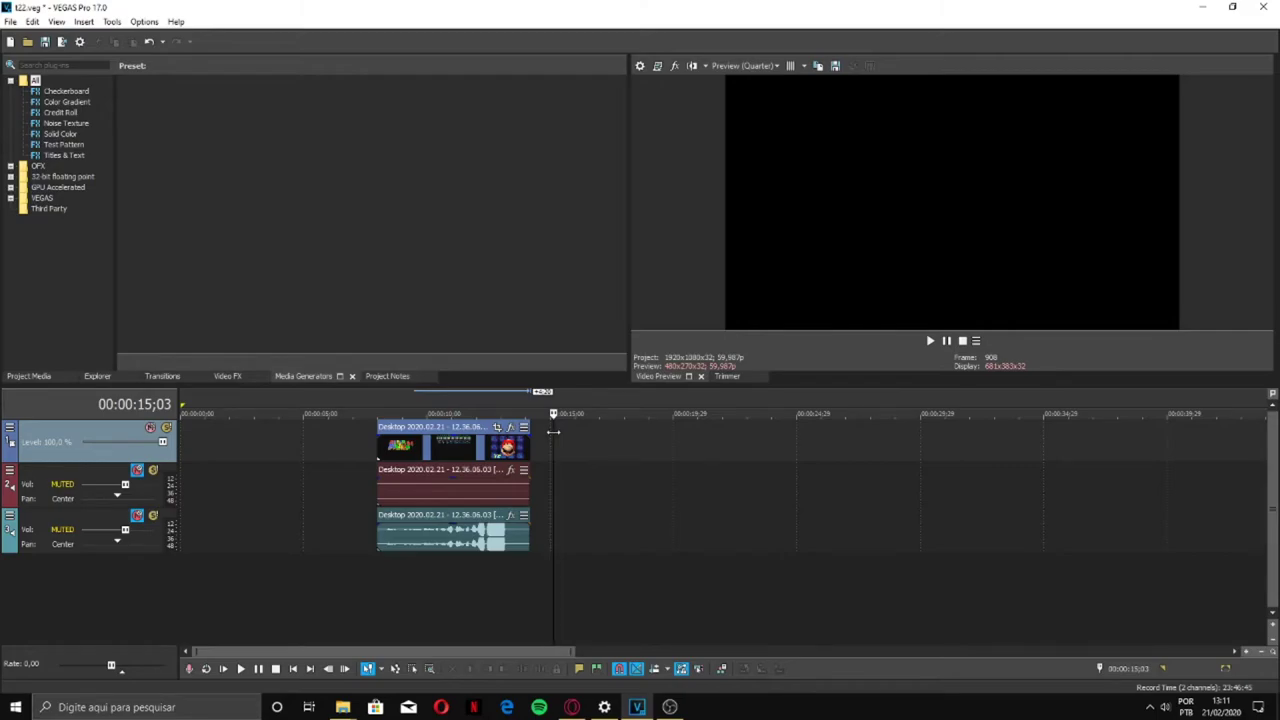
right_click(553, 431)
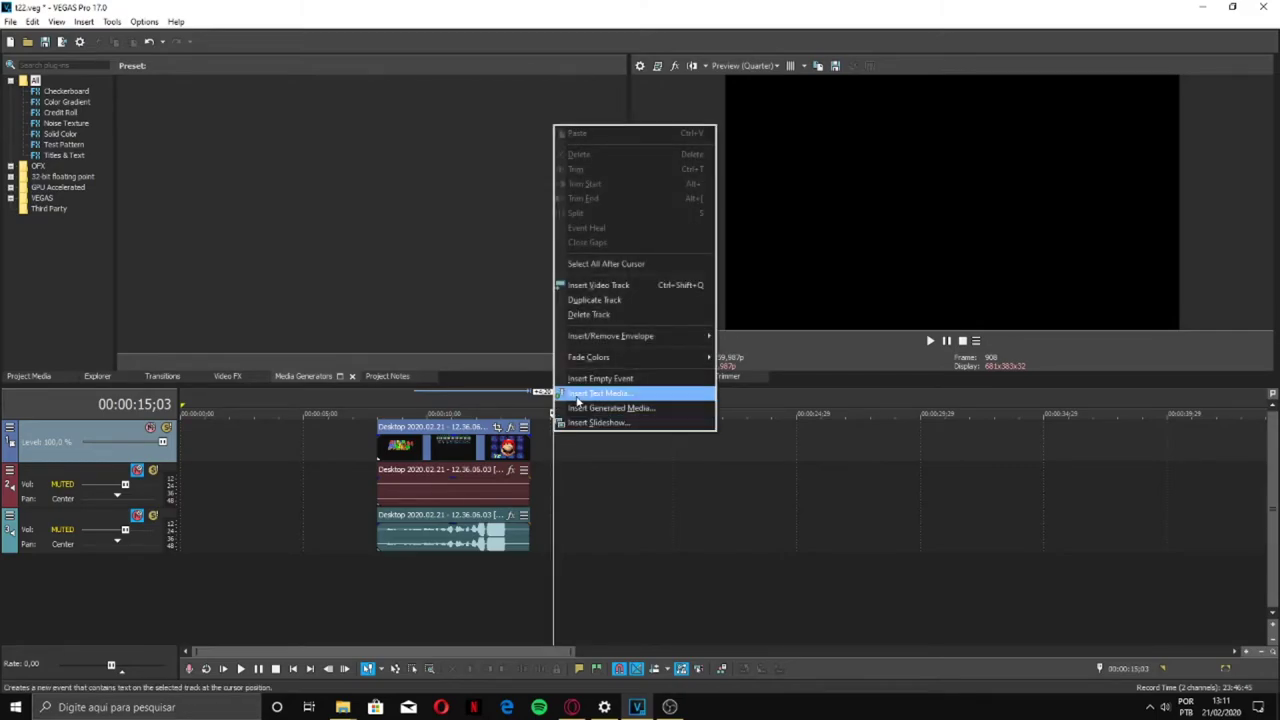
click(577, 395)
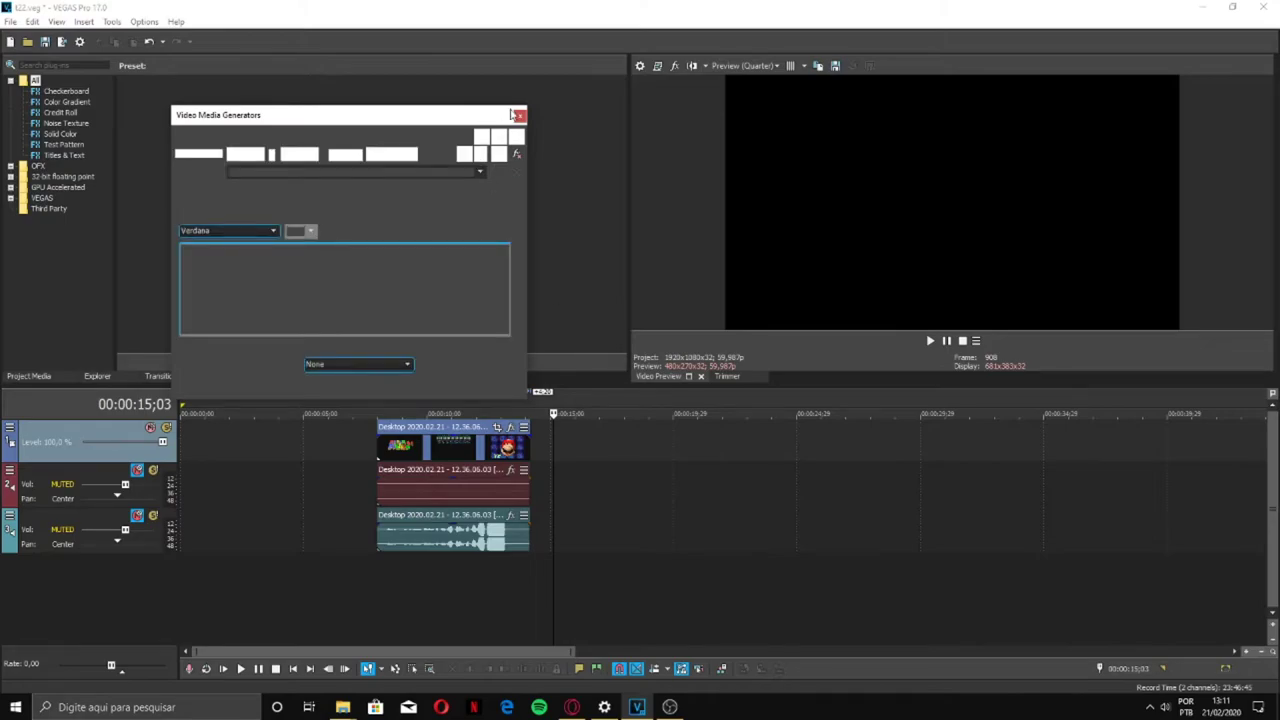
text(test)
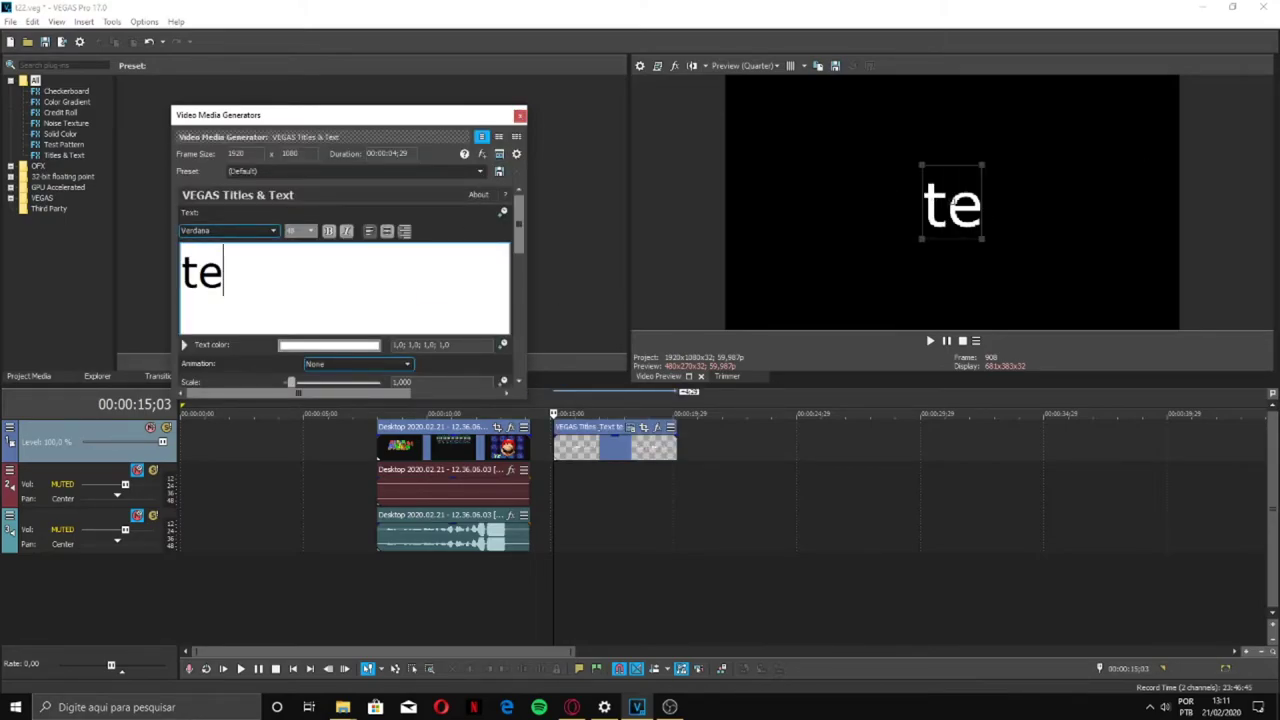
key(BackSpace)
key(BackSpace)
text(xto)
- Set the text's scale to about 0,908 and its anchor point to Bottom Center, with the location at 0,50; 0,37
scroll(472, 345, down, 2)
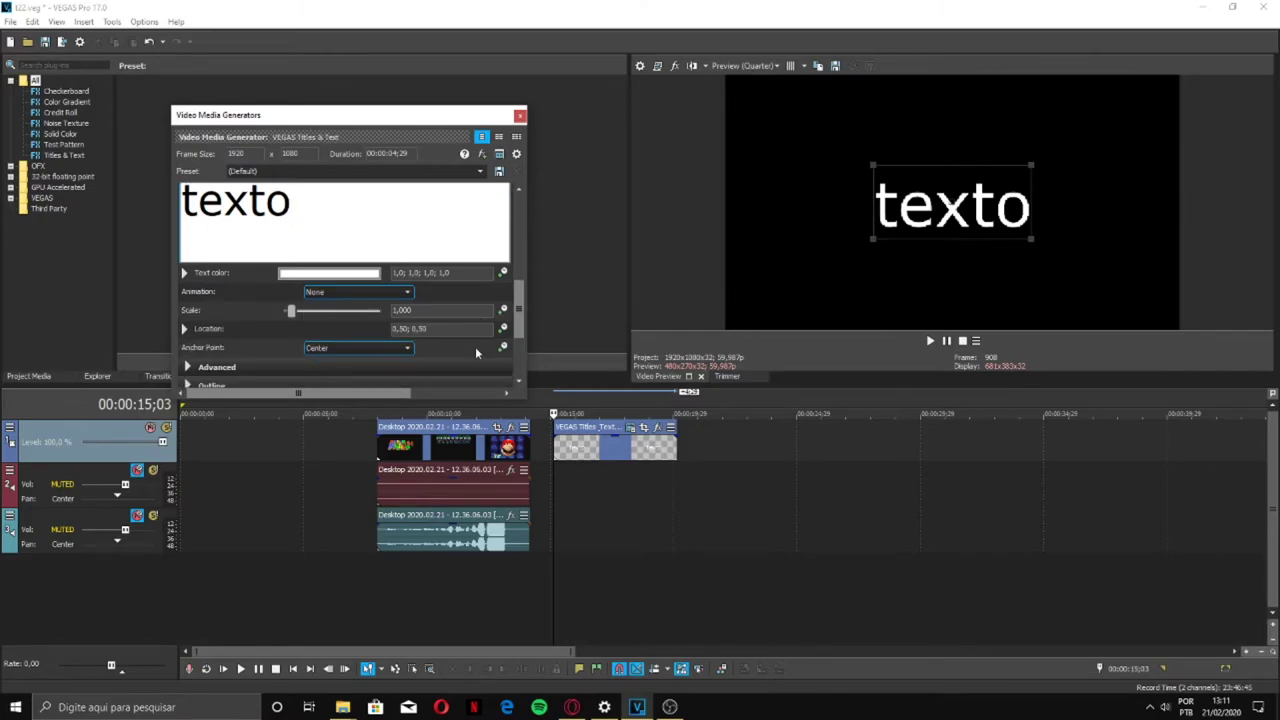
drag(291, 313, 290, 313)
scroll(369, 331, down, 1)
scroll(369, 325, down, 3)
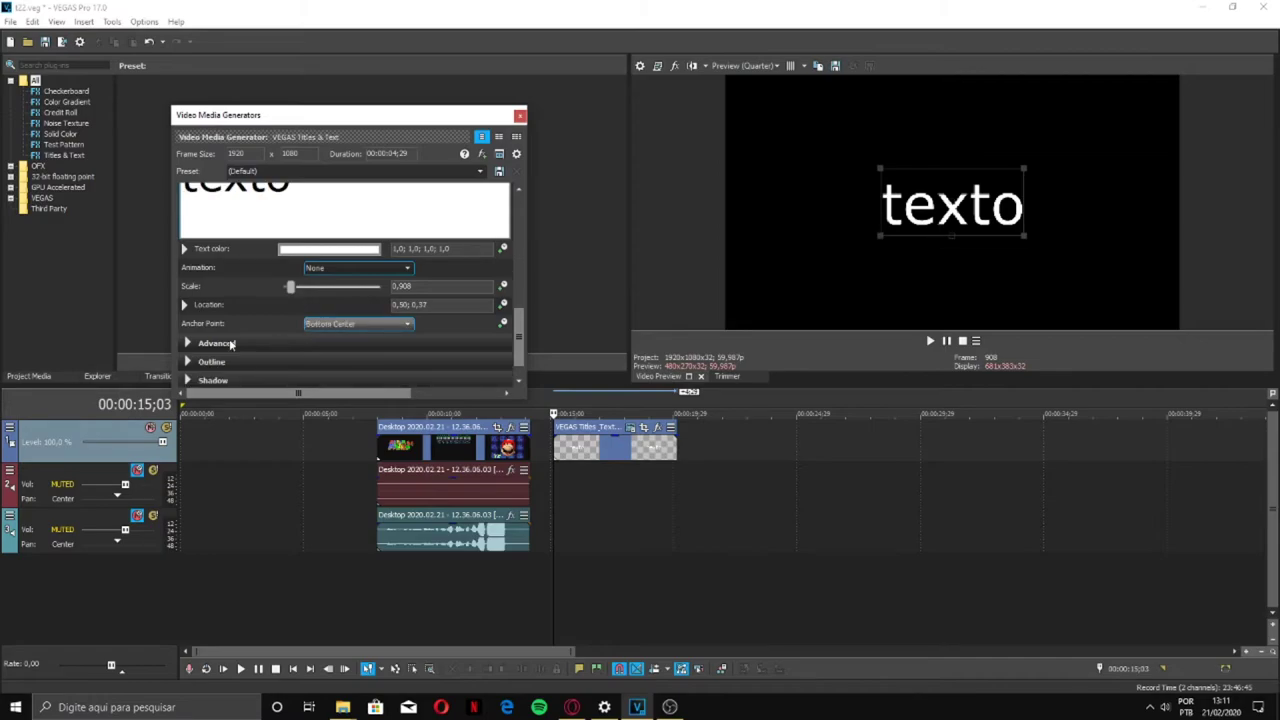
- Look over the text's Advanced settings, try adjusting its outline width, and close the text generator
click(188, 343)
click(188, 343)
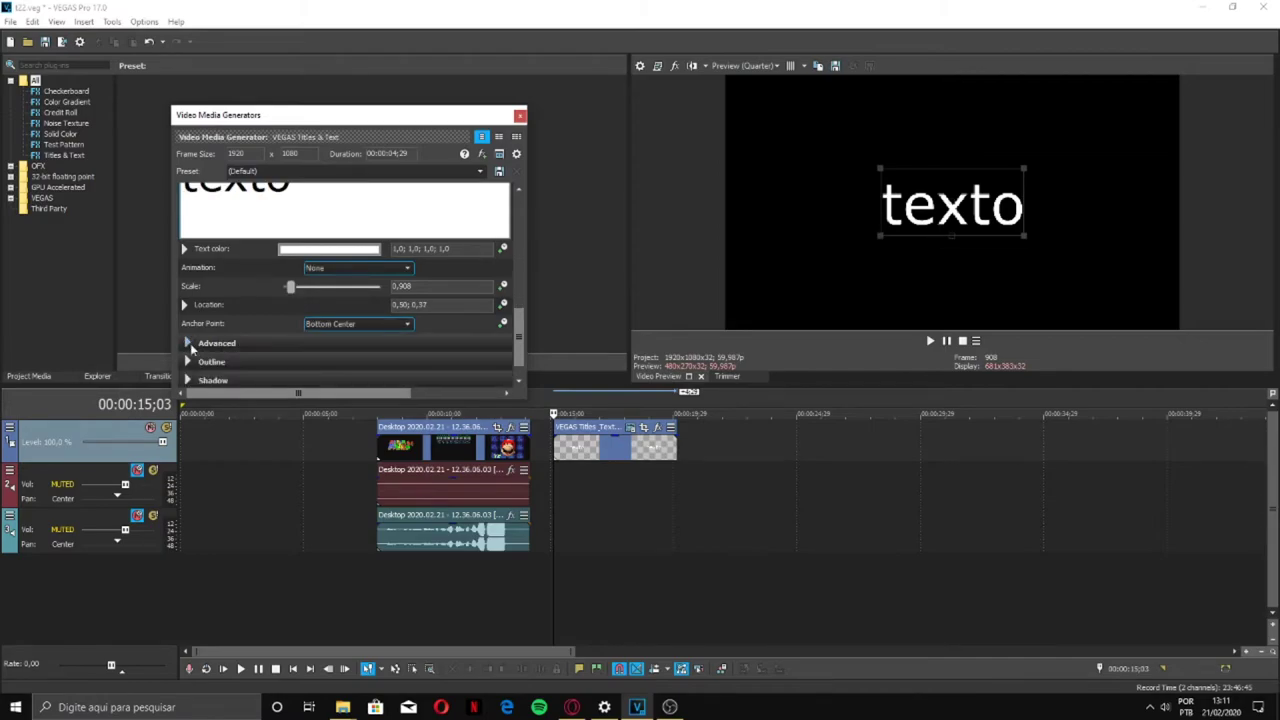
click(187, 361)
scroll(418, 356, down, 1)
drag(283, 357, 288, 357)
click(520, 114)
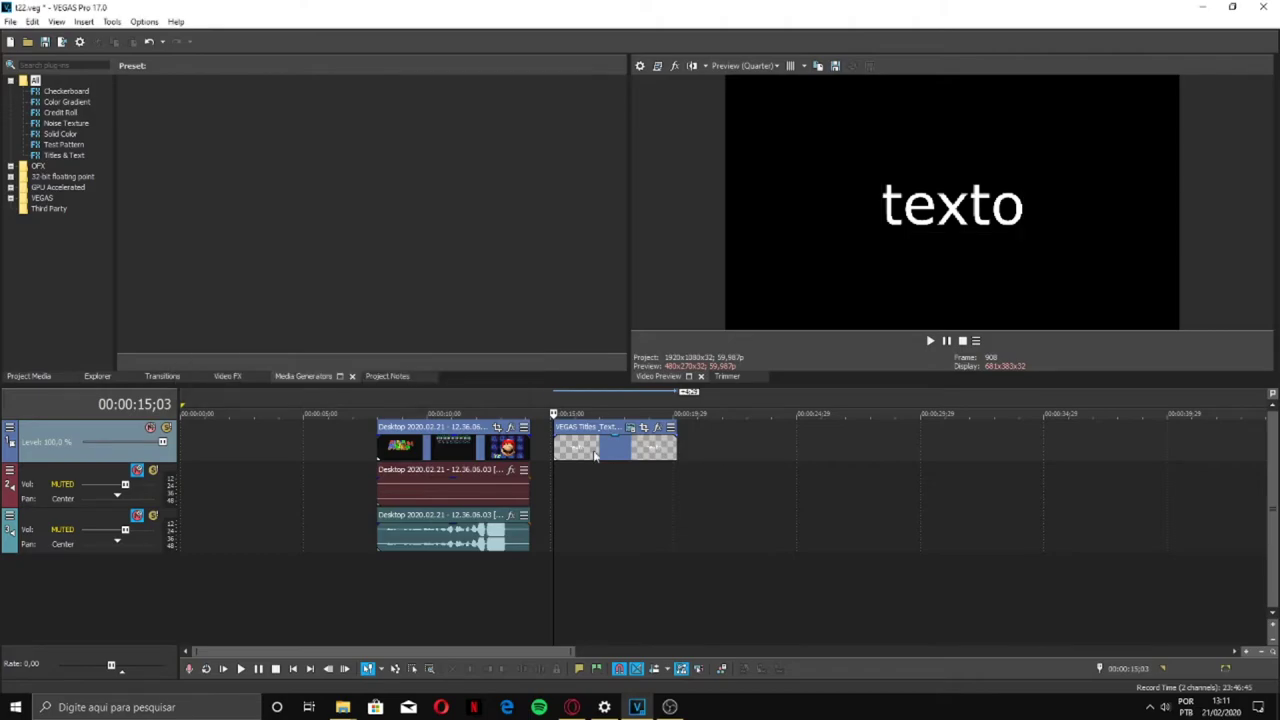
- Insert a new video track and move the text event onto it above the game clip, starting at about 00:00:08;17
right_click(100, 580)
click(150, 620)
drag(572, 490, 422, 447)
click(400, 411)
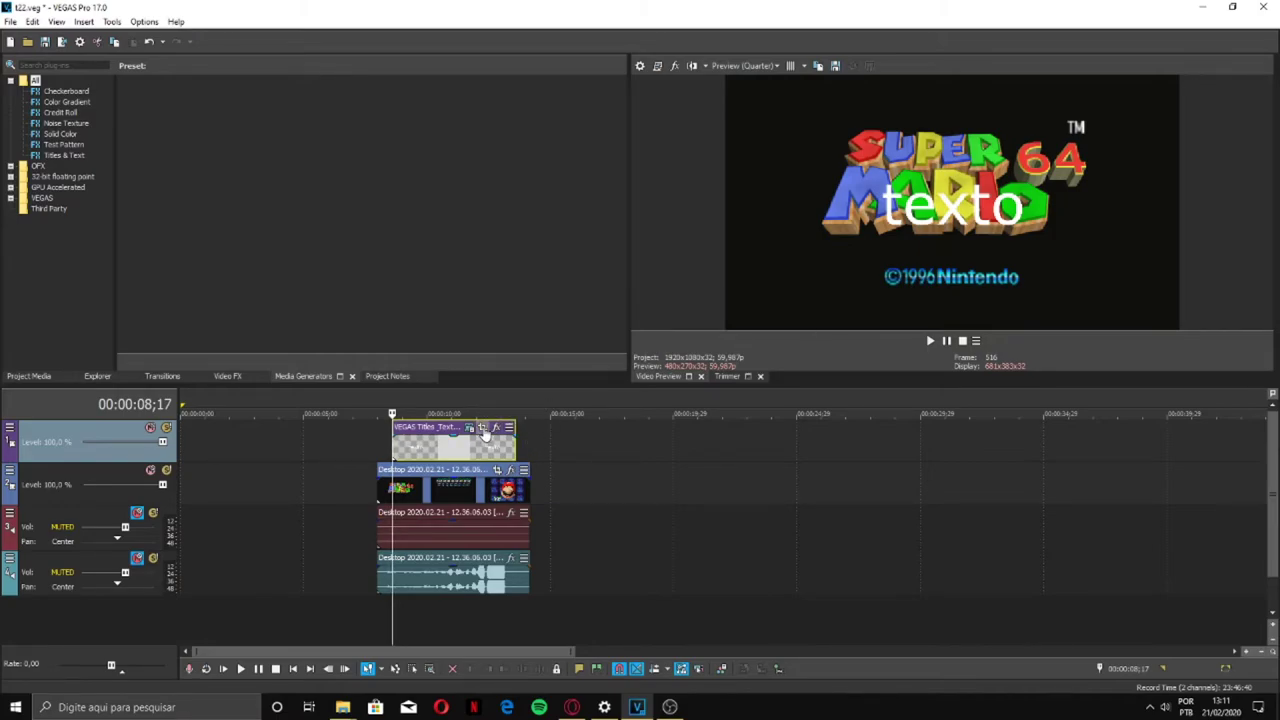
- Enable the mask in the text event's Pan/Crop and draw a rectangular mask around "texto", centred near X 949,9, Y 570,3
click(482, 428)
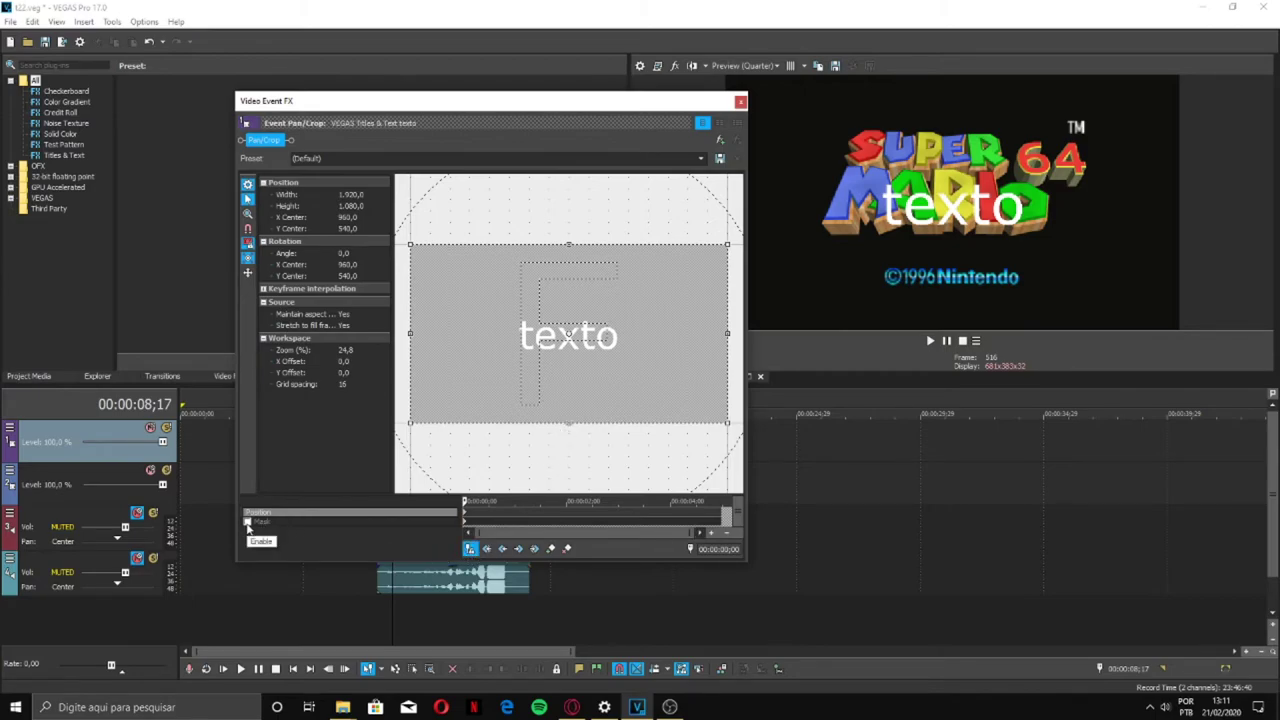
click(740, 101)
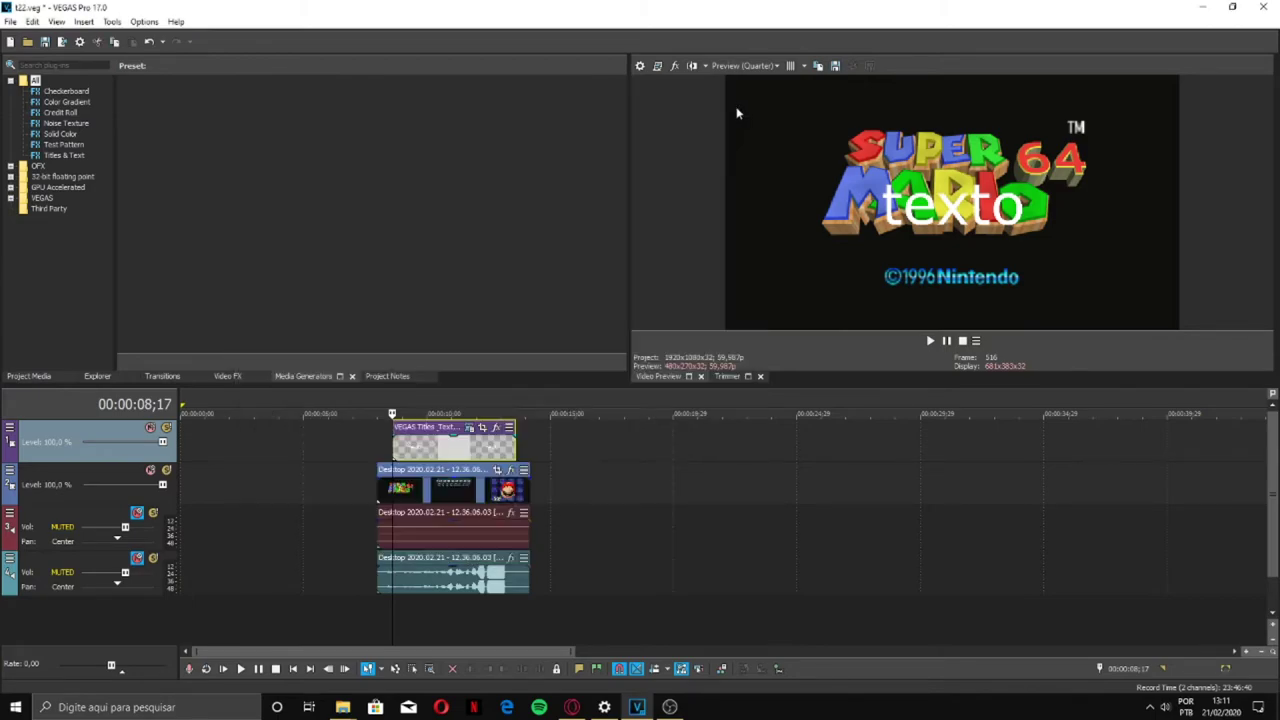
click(482, 428)
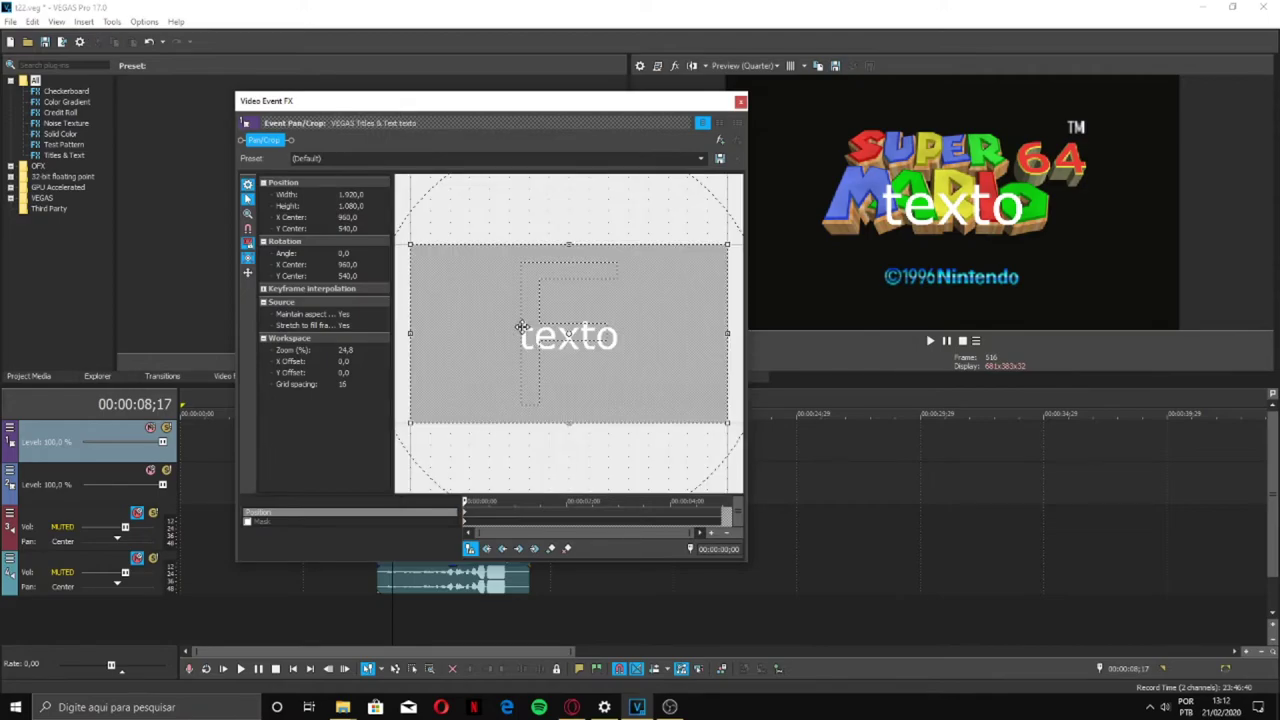
click(248, 522)
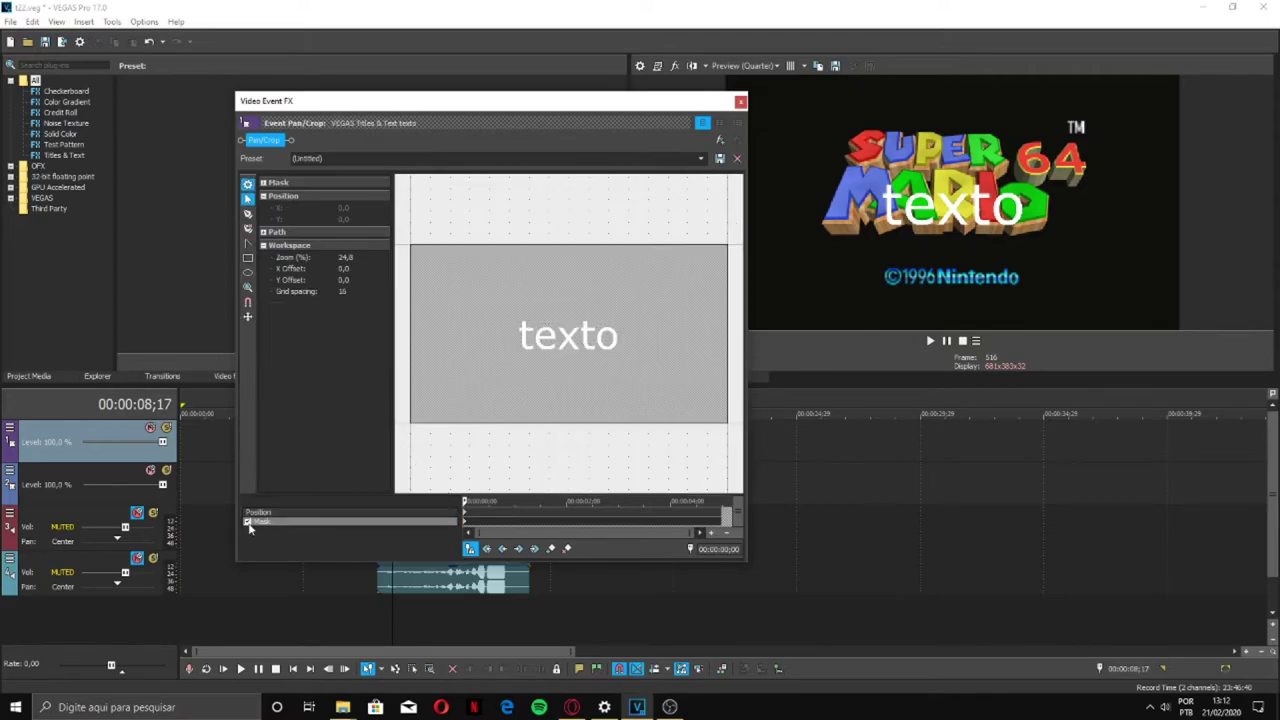
click(248, 258)
drag(494, 324, 644, 368)
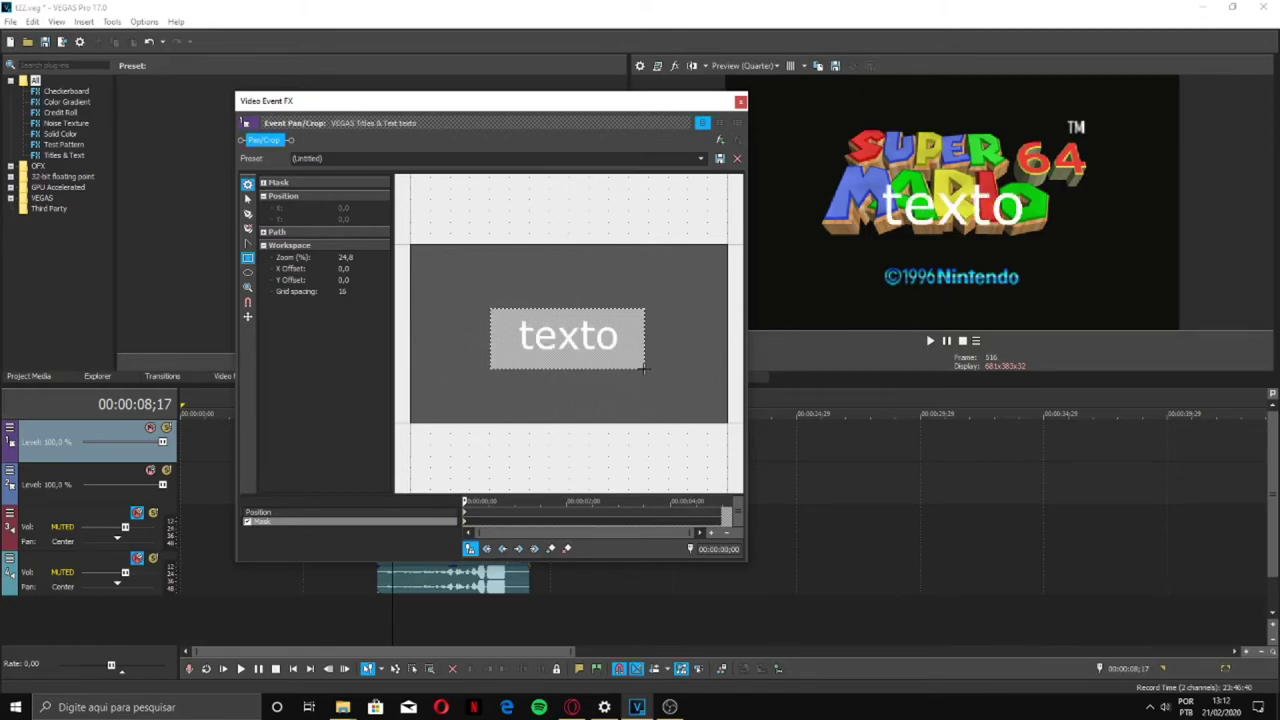
drag(644, 368, 644, 369)
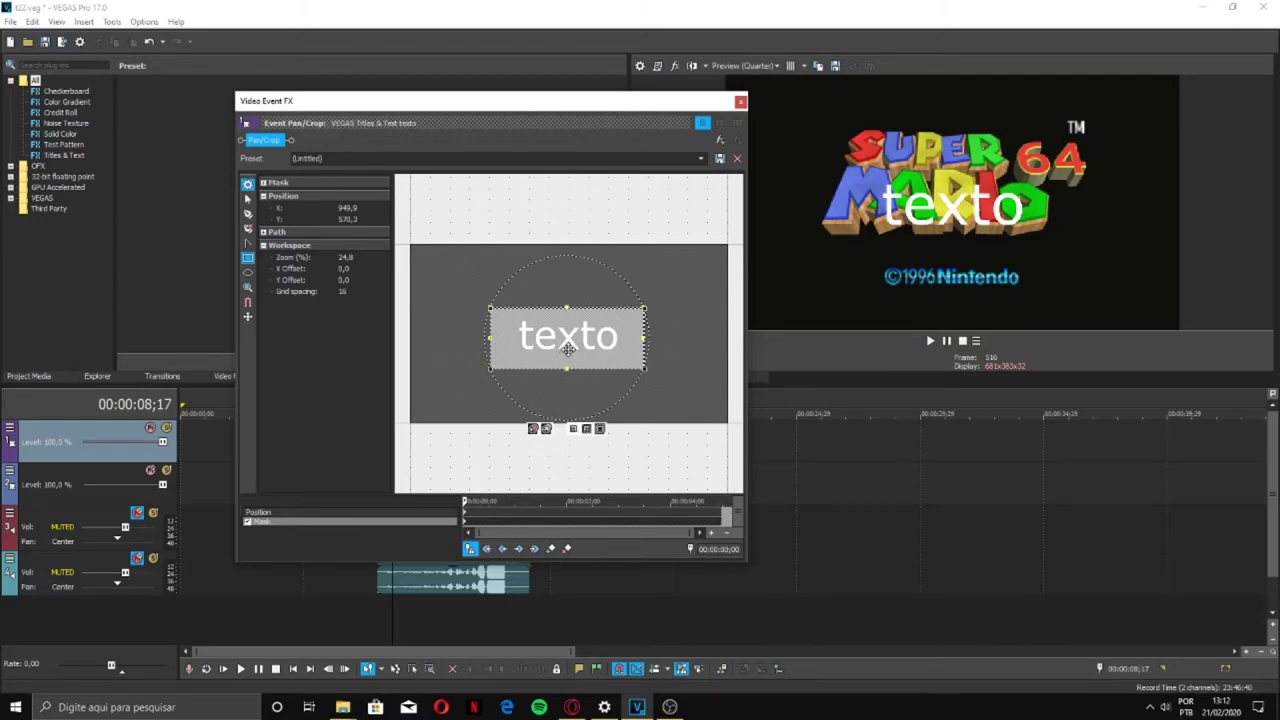
- Keyframe the mask from about X 182,6, Y 598,6 at the start to over the text at about 00:00:01;15, and close Pan/Crop
drag(608, 340, 478, 345)
key(space)
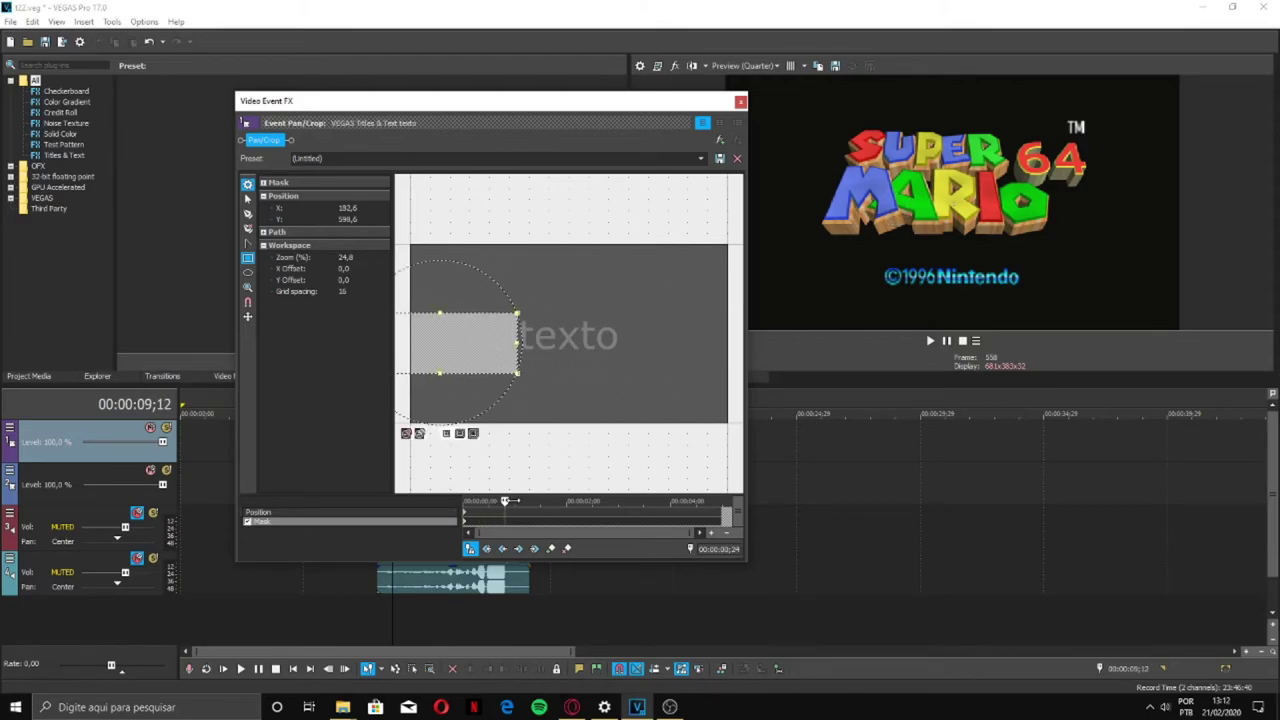
drag(560, 501, 538, 501)
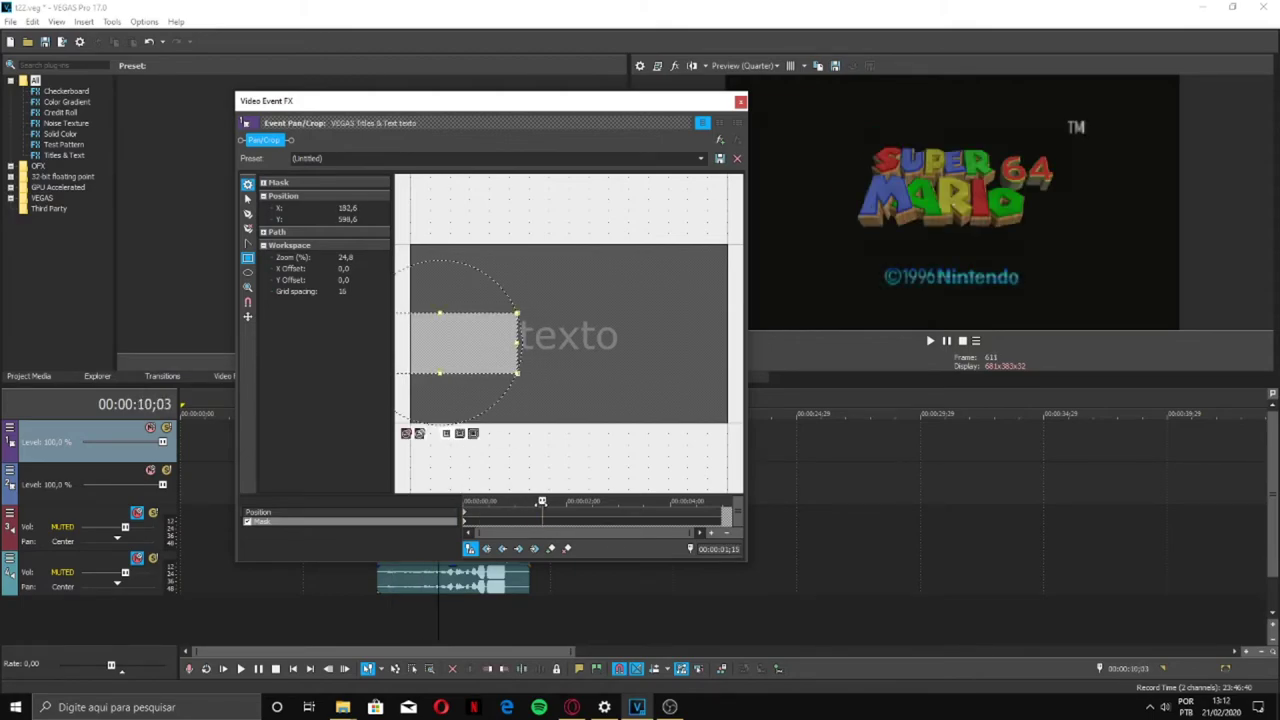
drag(484, 358, 591, 354)
drag(482, 503, 465, 501)
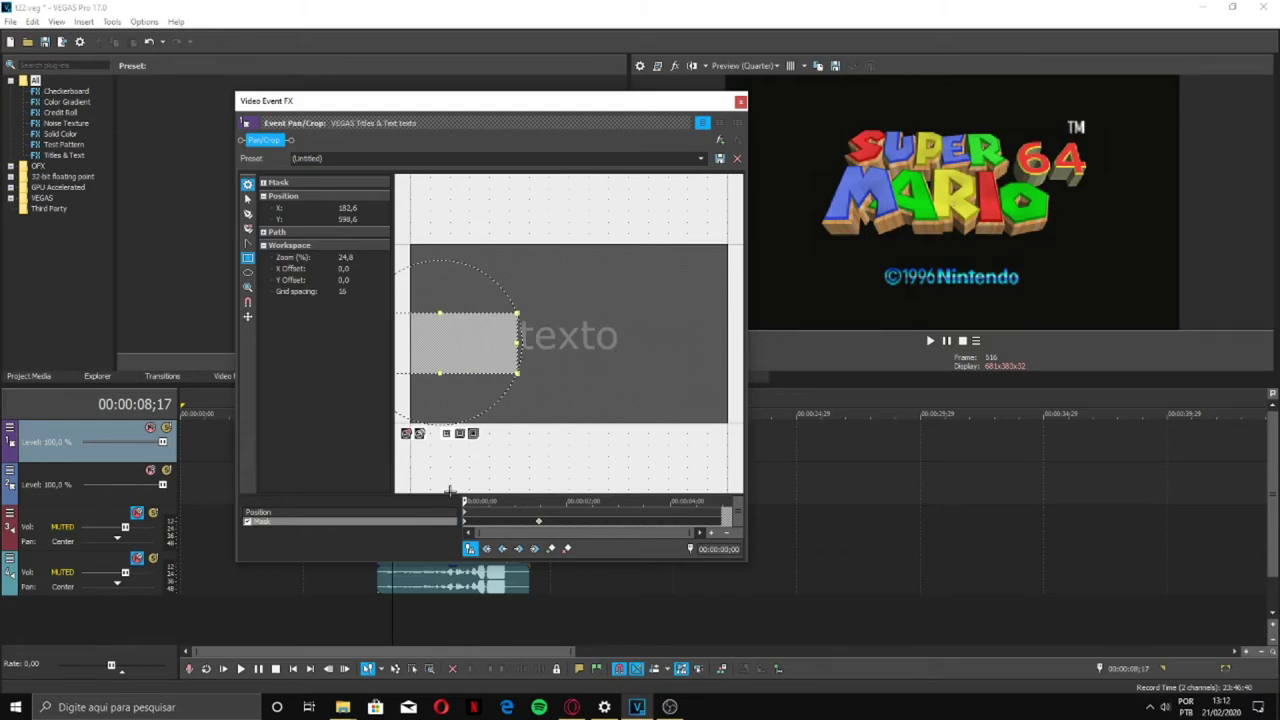
click(740, 102)
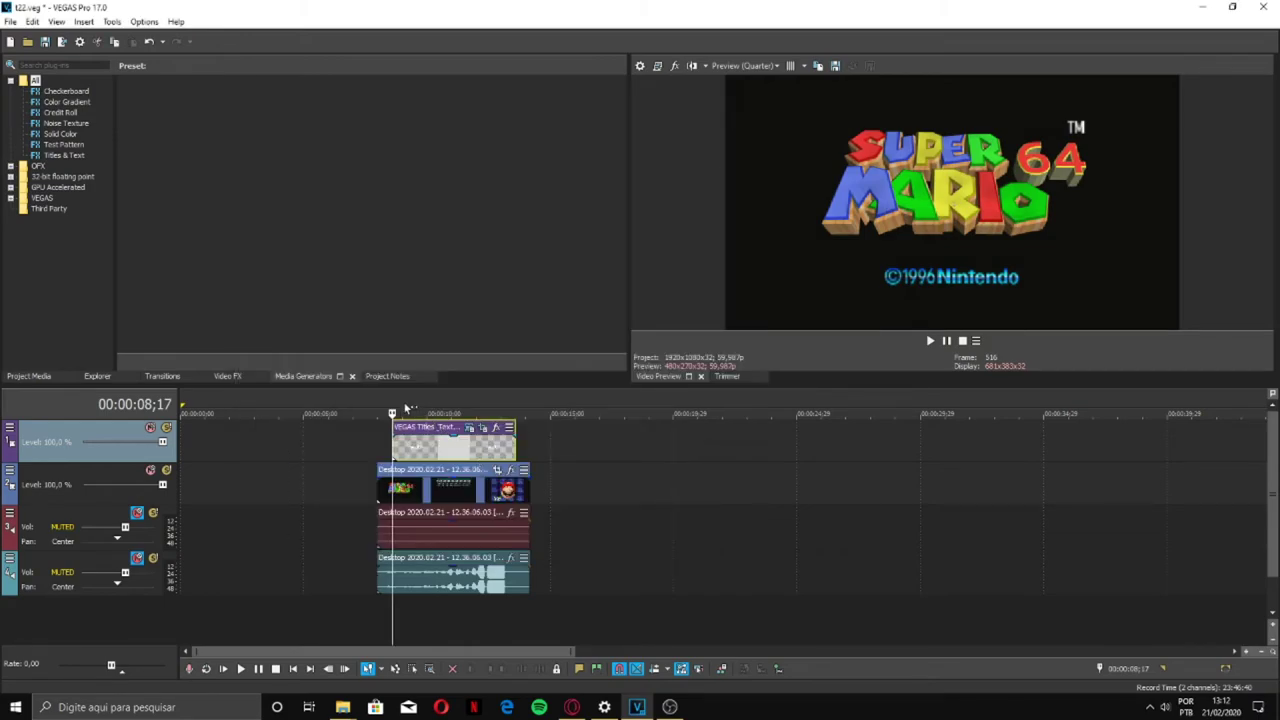
- Play back the masked text reveal from 00:00:08;17
key(space)
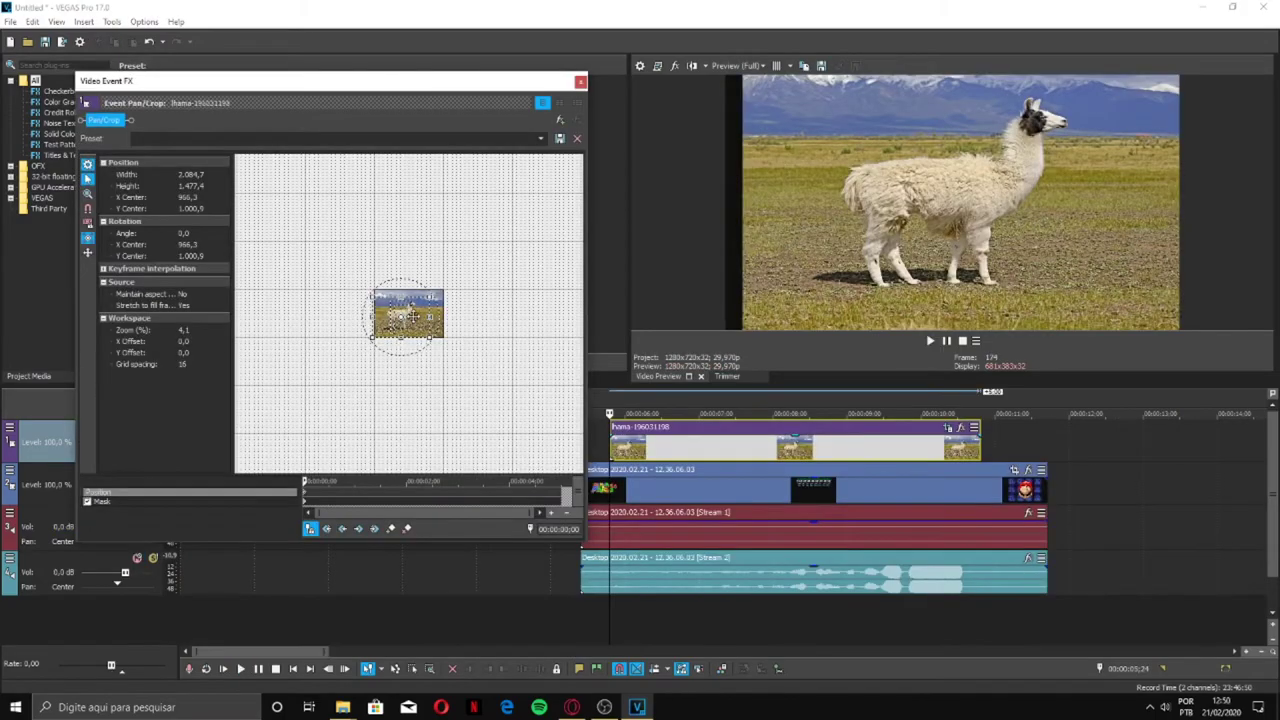
- Enlarge the llama image's Pan/Crop frame to about 5.303,4 wide by 4.446,3 high with the aspect ratio locked
drag(412, 316, 446, 350)
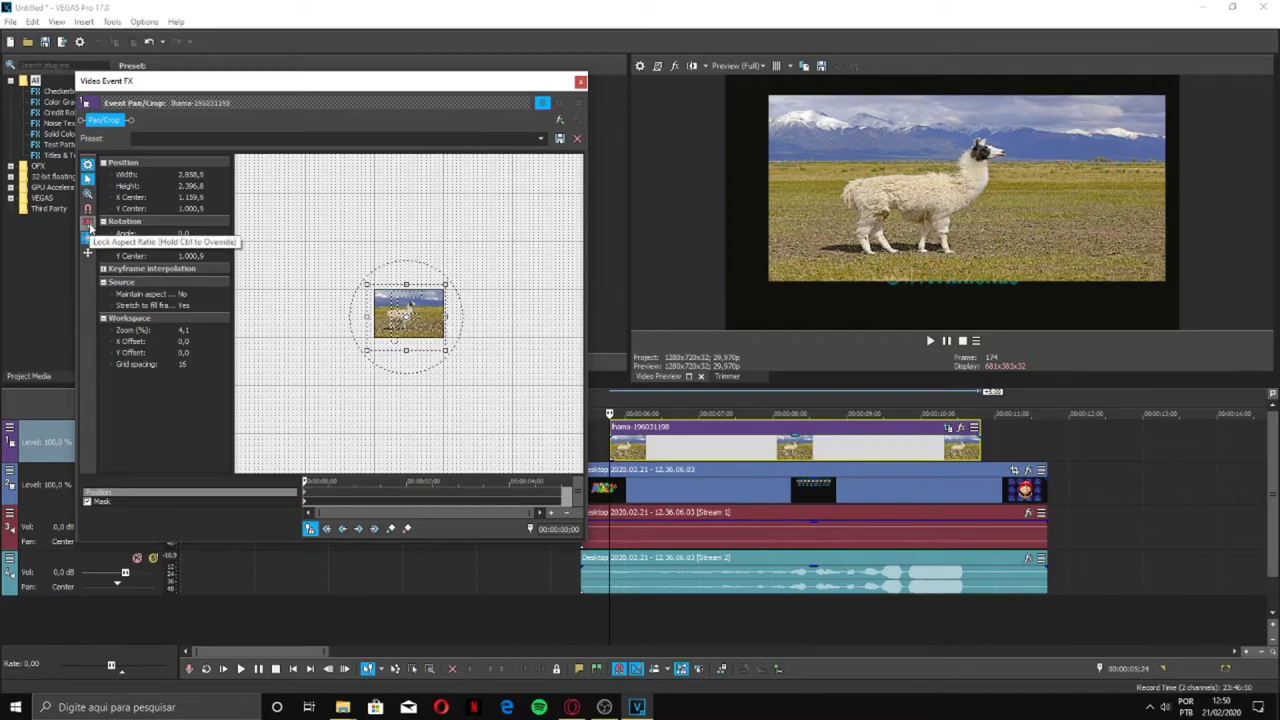
scroll(552, 381, down, 1)
scroll(466, 329, down, 4)
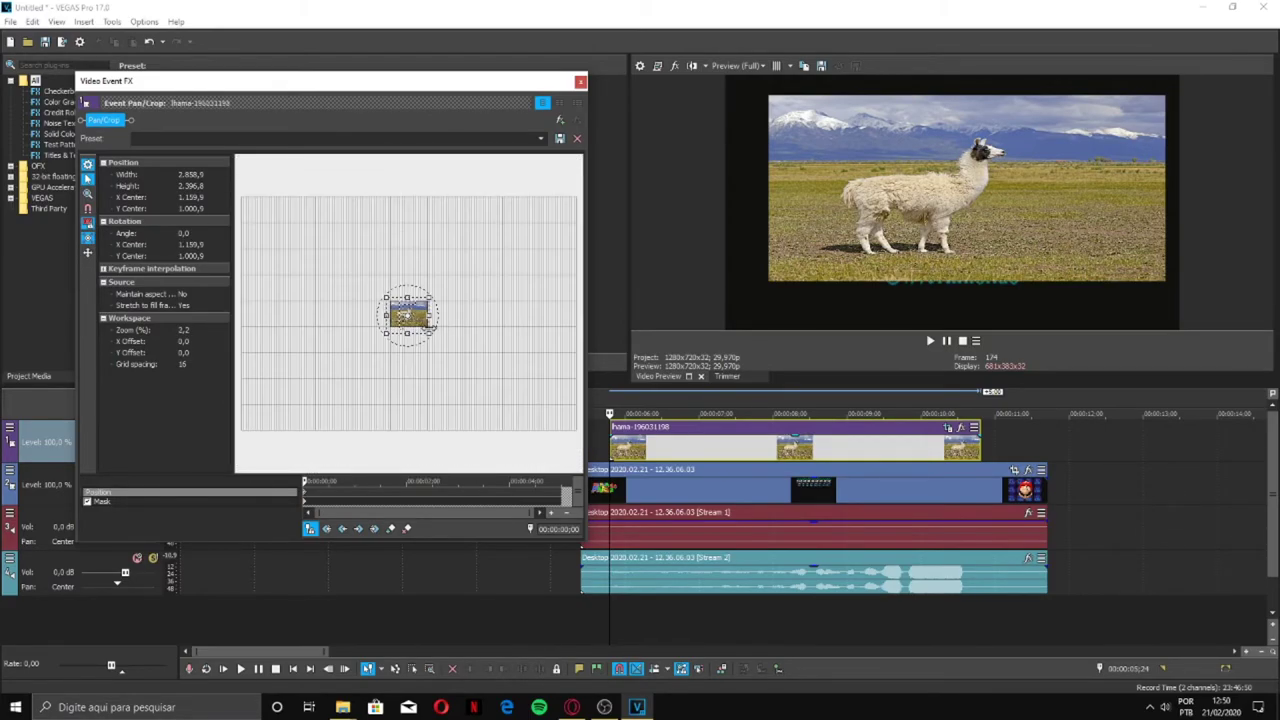
drag(433, 342, 500, 451)
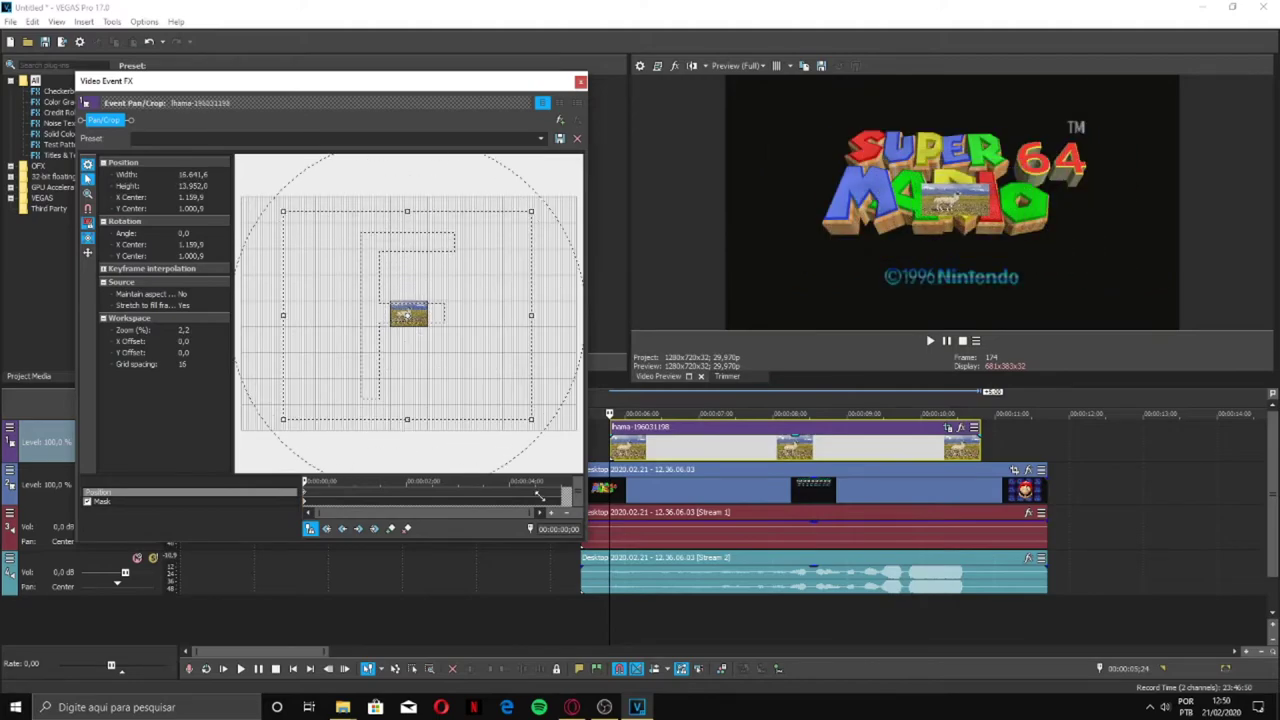
scroll(452, 386, down, 2)
scroll(452, 386, down, 1)
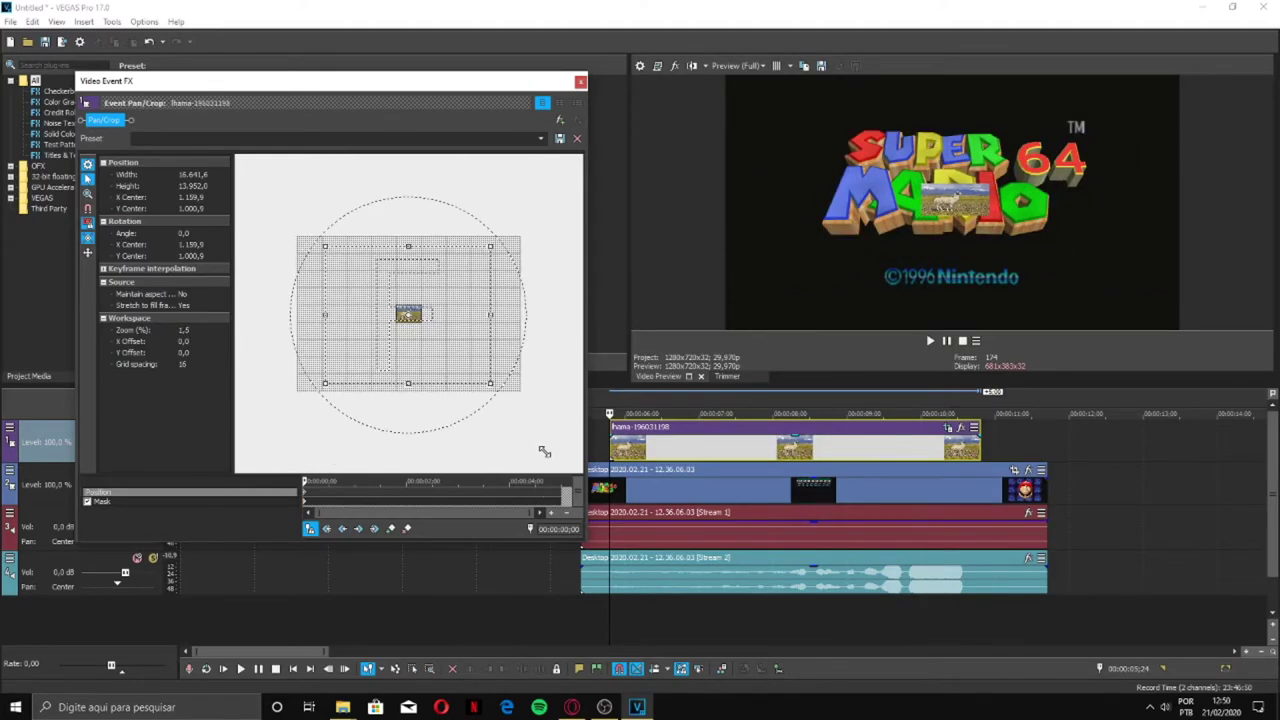
drag(490, 383, 434, 357)
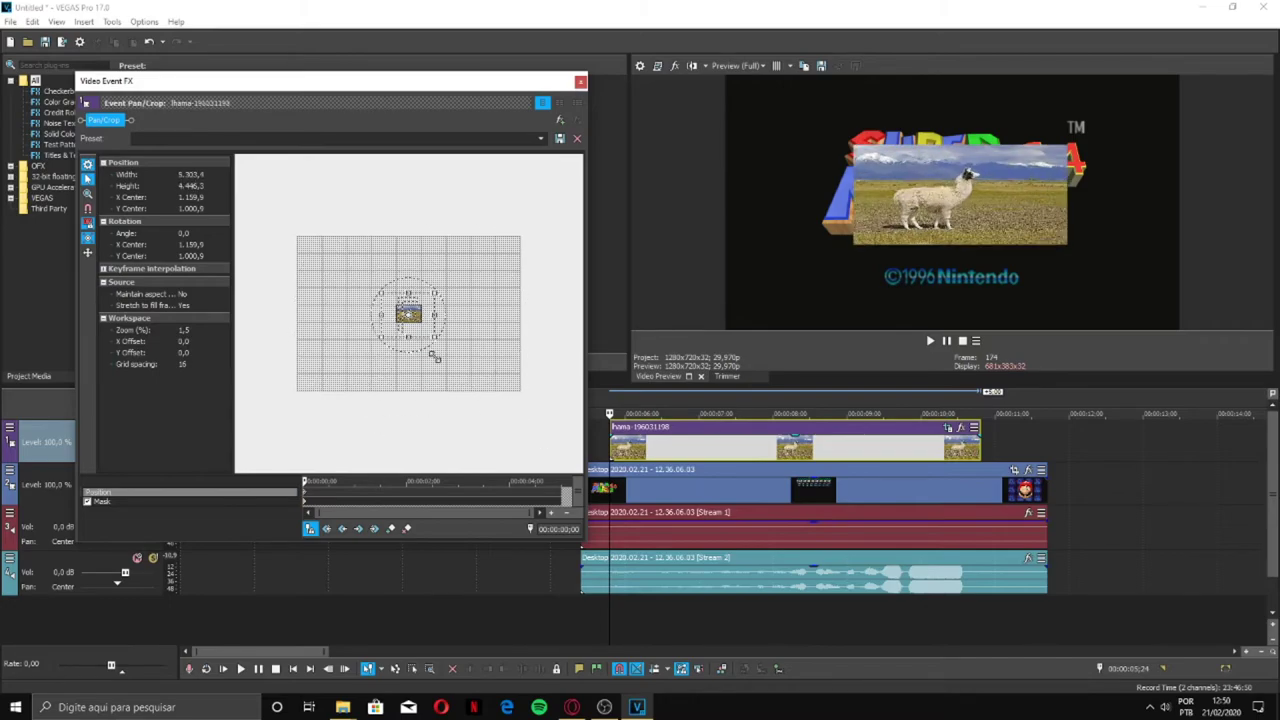
- Set the Pan/Crop window aside and open Track Motion for Track 1, enlarging its window to expose the workspace and position values
drag(316, 79, 1195, 416)
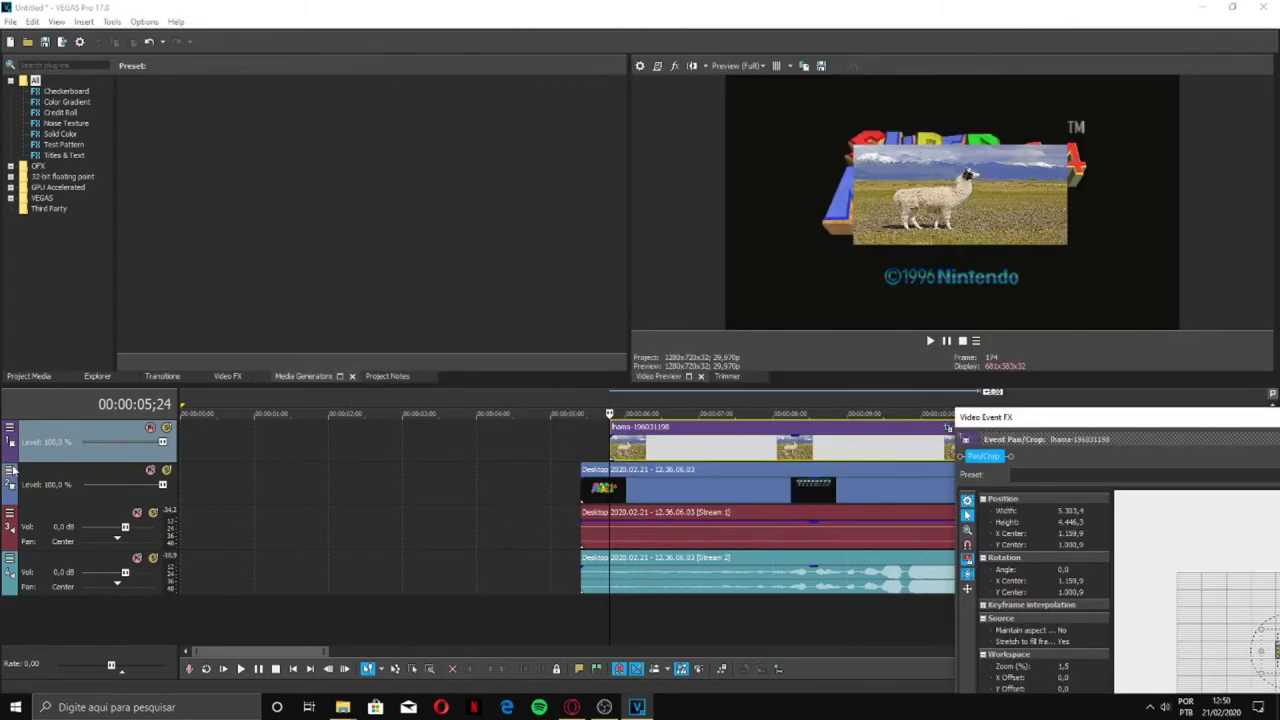
click(9, 428)
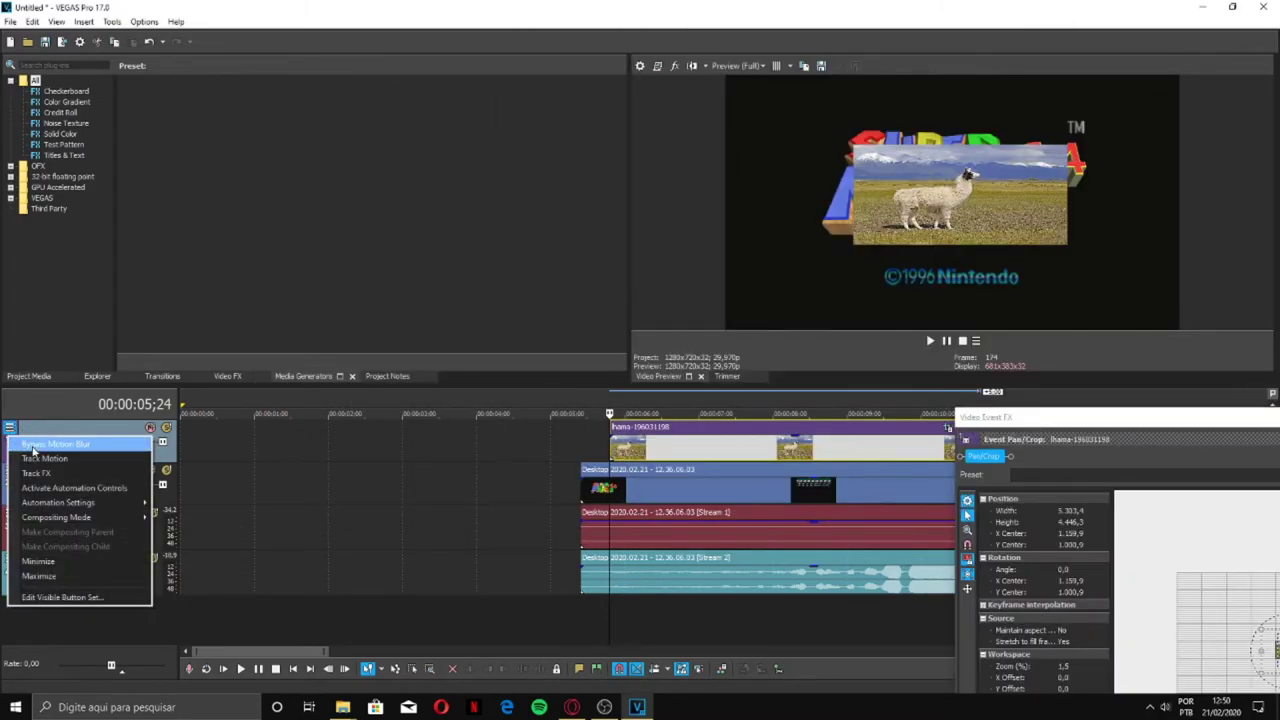
click(39, 459)
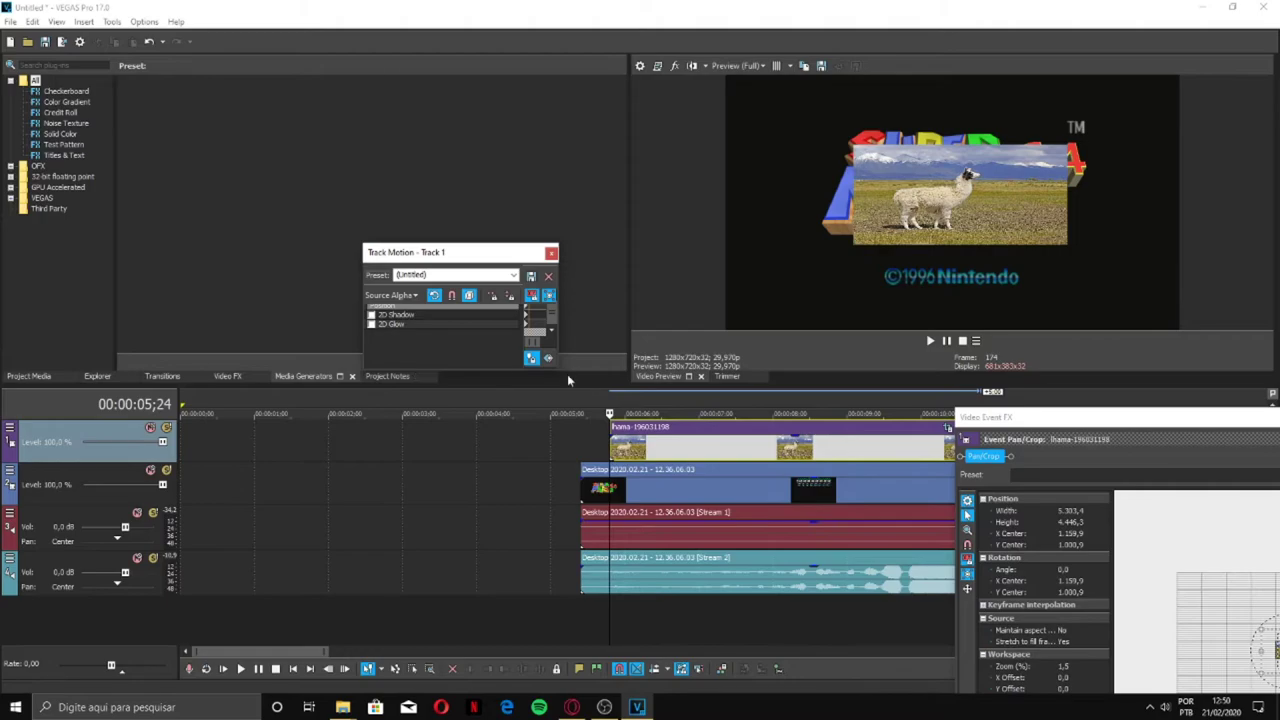
drag(558, 370, 908, 590)
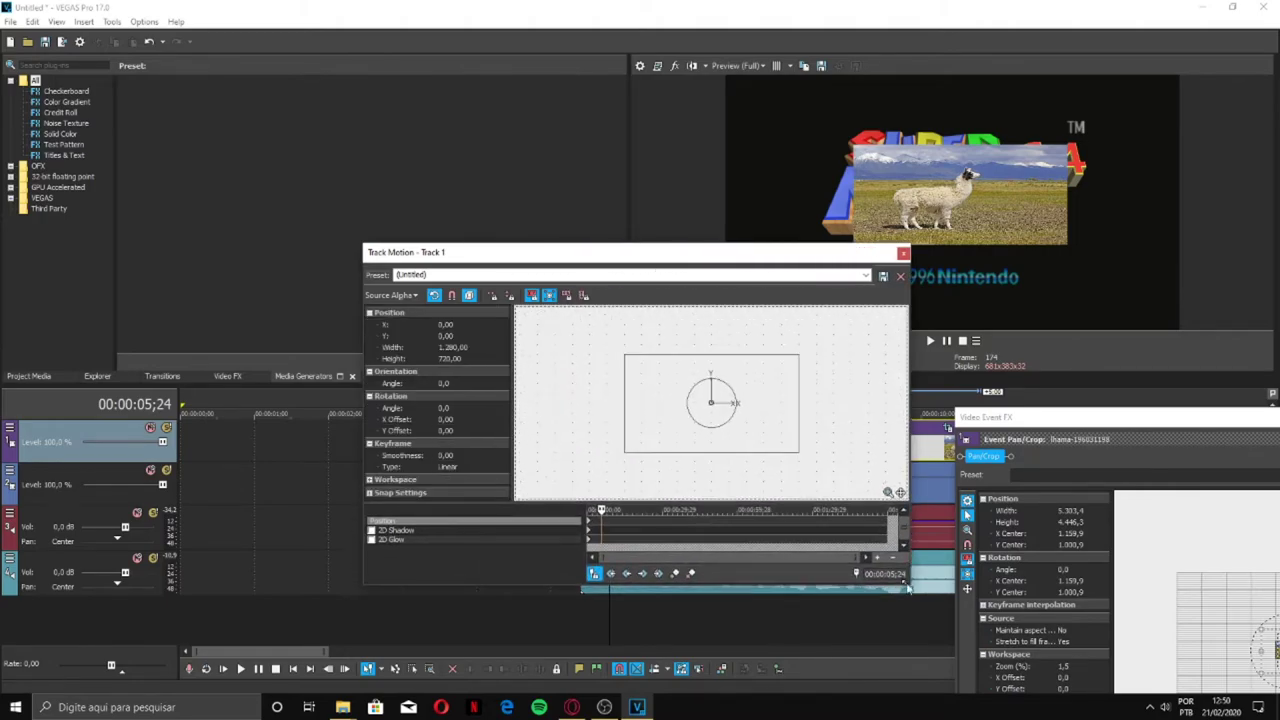
drag(618, 258, 298, 153)
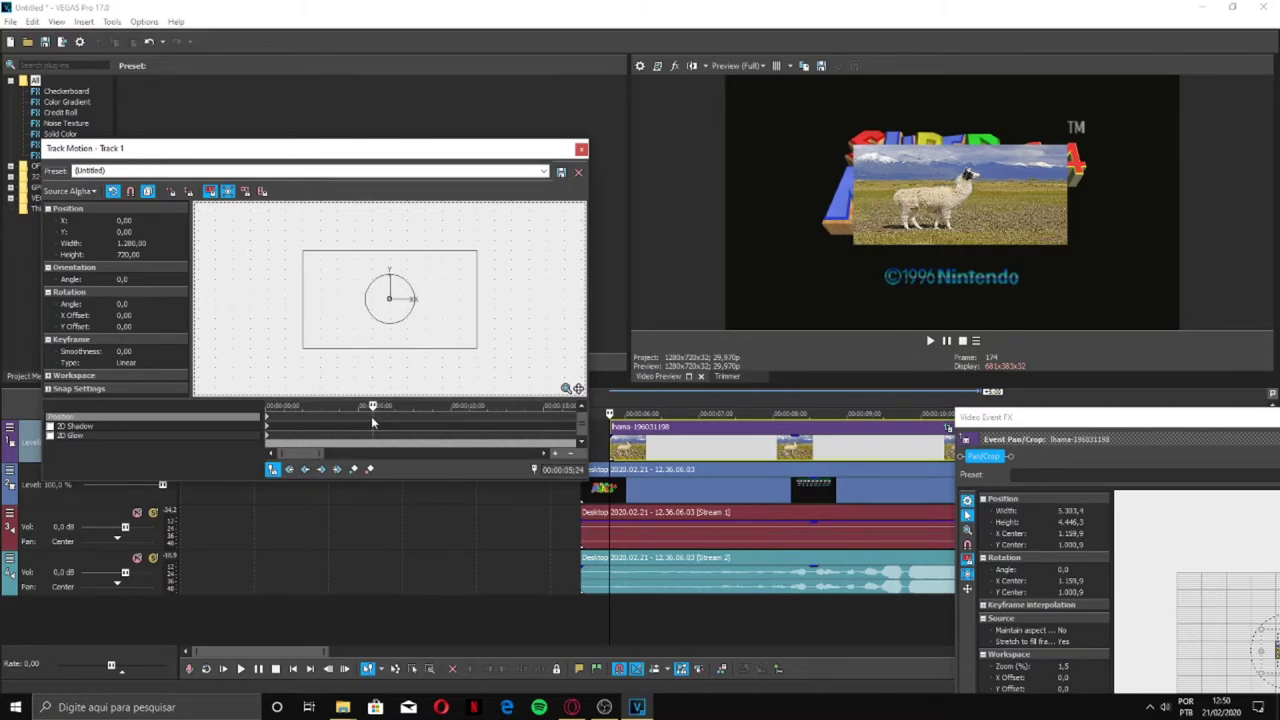
- Set Track 1's Track Motion position keyframes at 00:00:05;15 and 00:00:05;24 and compare them on the keyframe timeline
scroll(385, 428, up, 5)
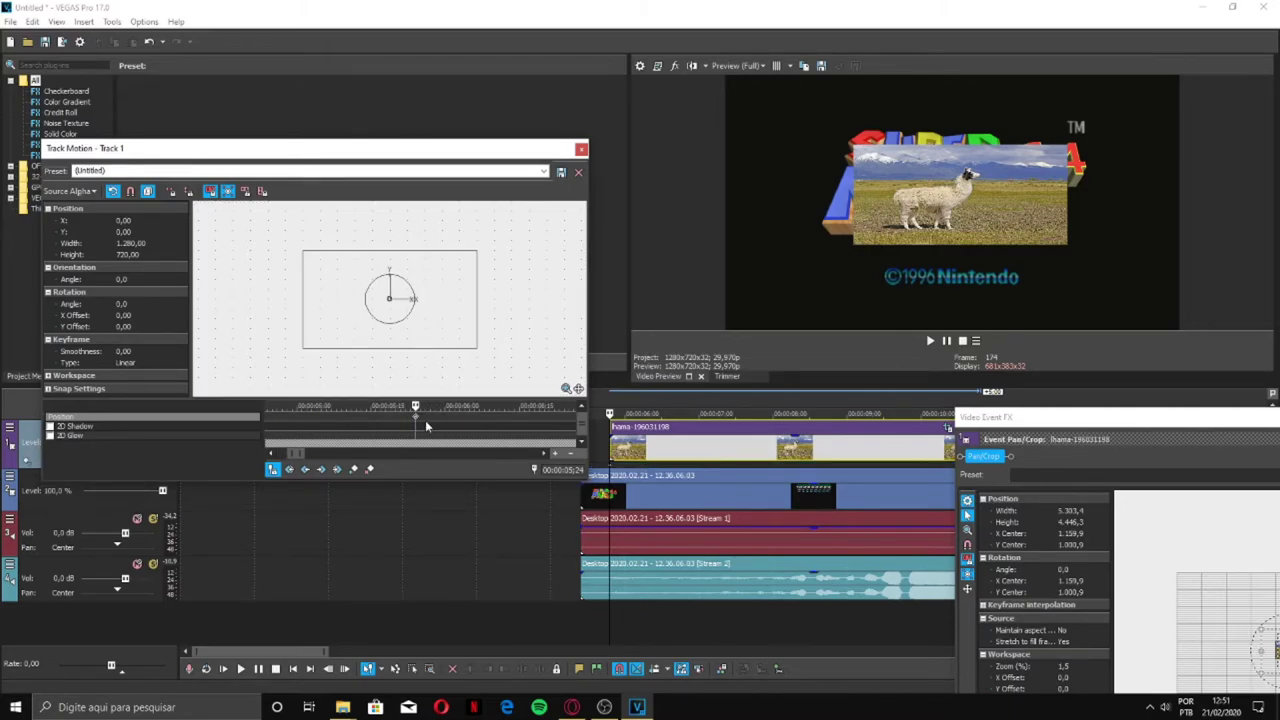
scroll(421, 427, down, 5)
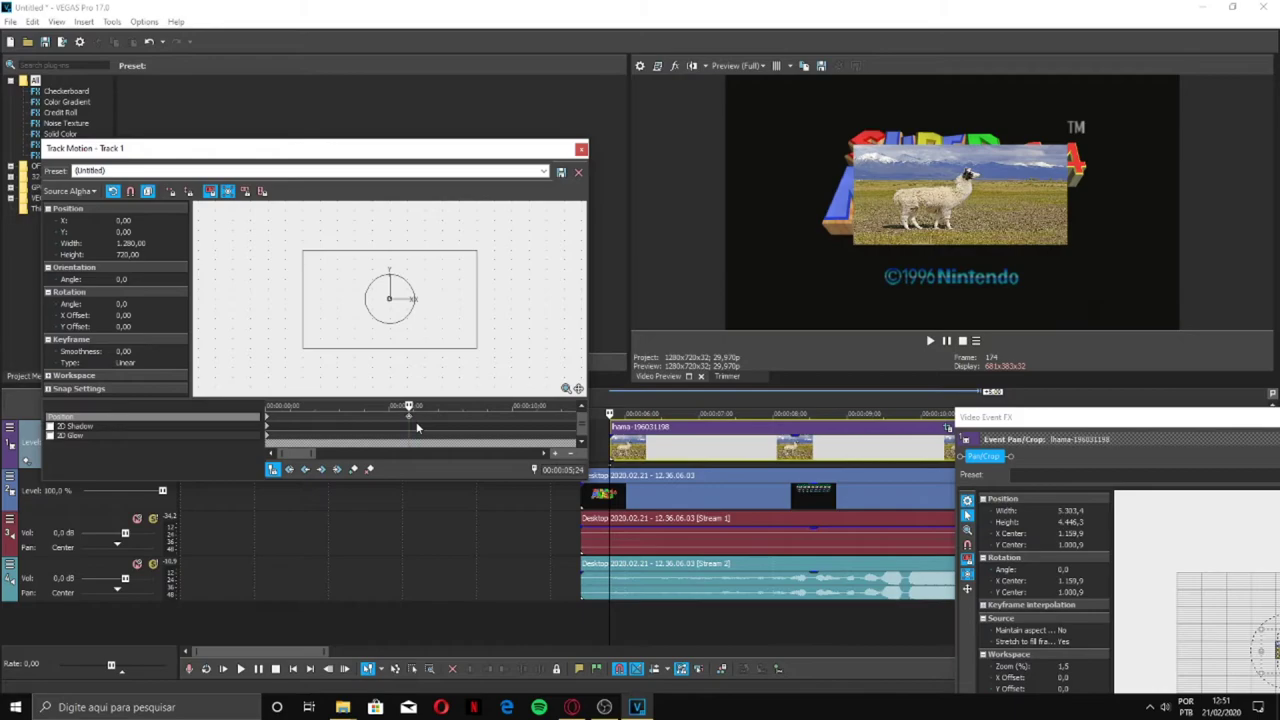
scroll(417, 427, down, 3)
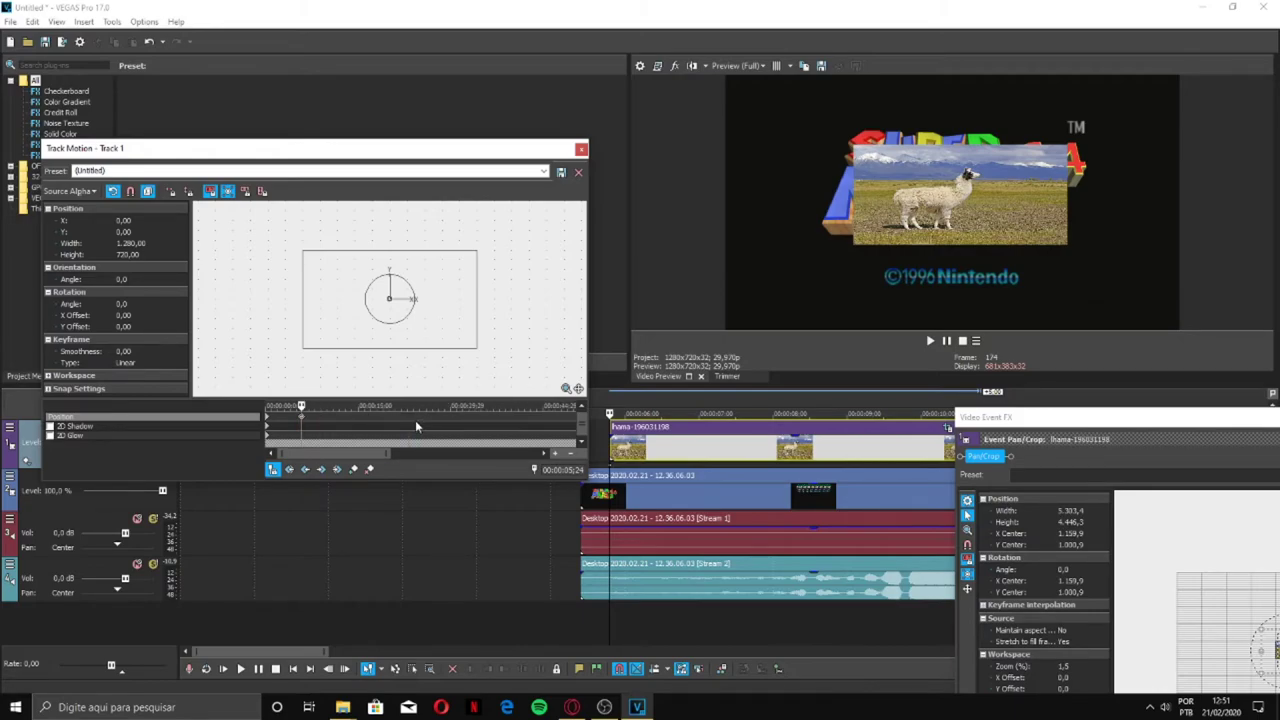
scroll(430, 420, up, 4)
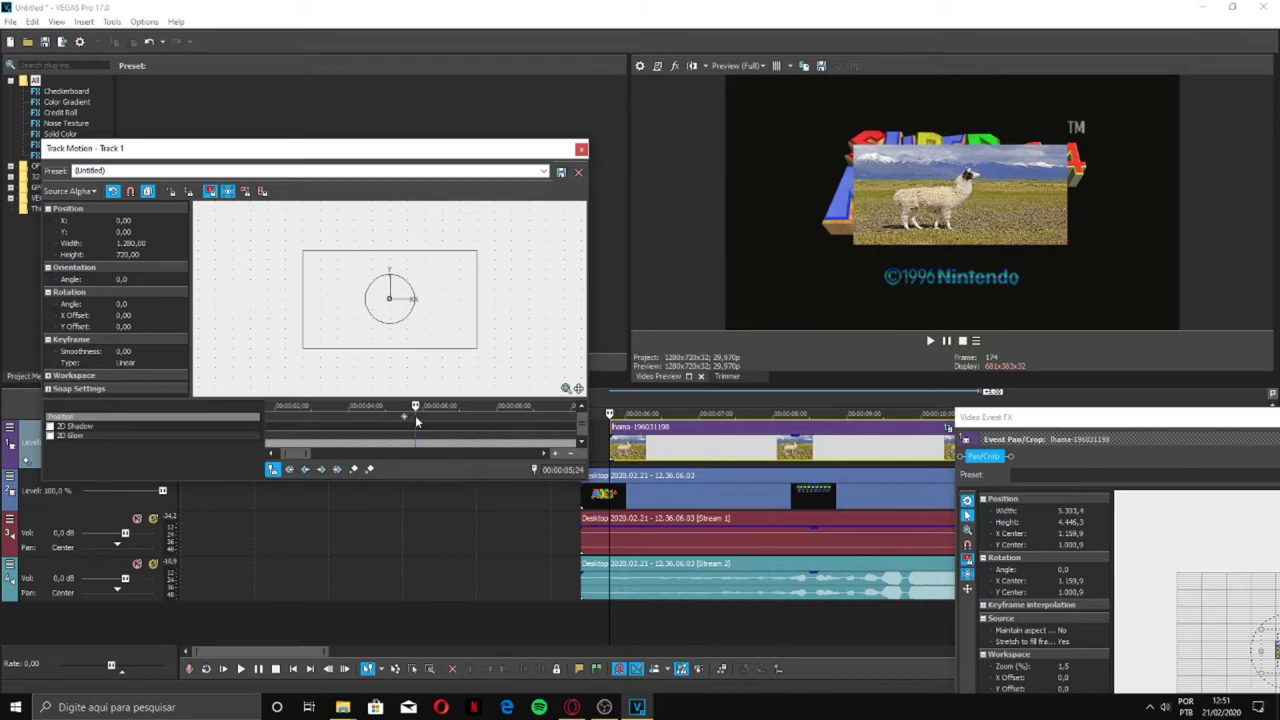
scroll(411, 420, down, 6)
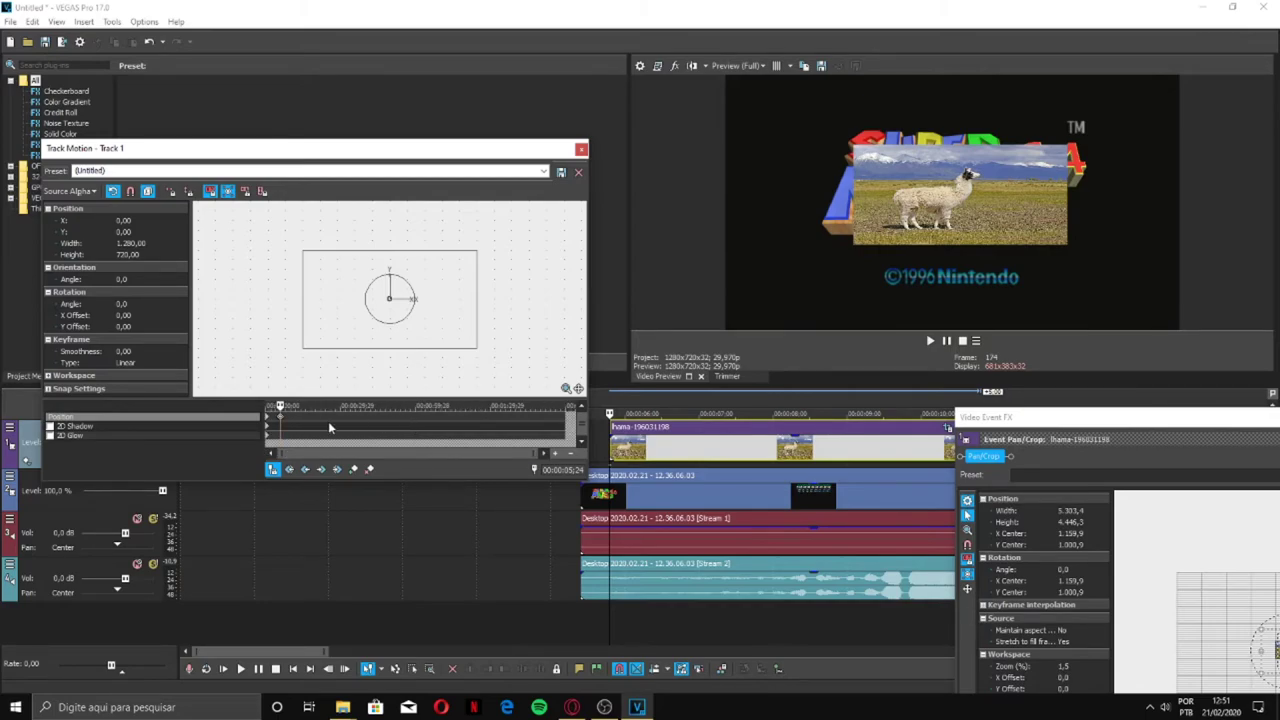
scroll(330, 422, up, 1)
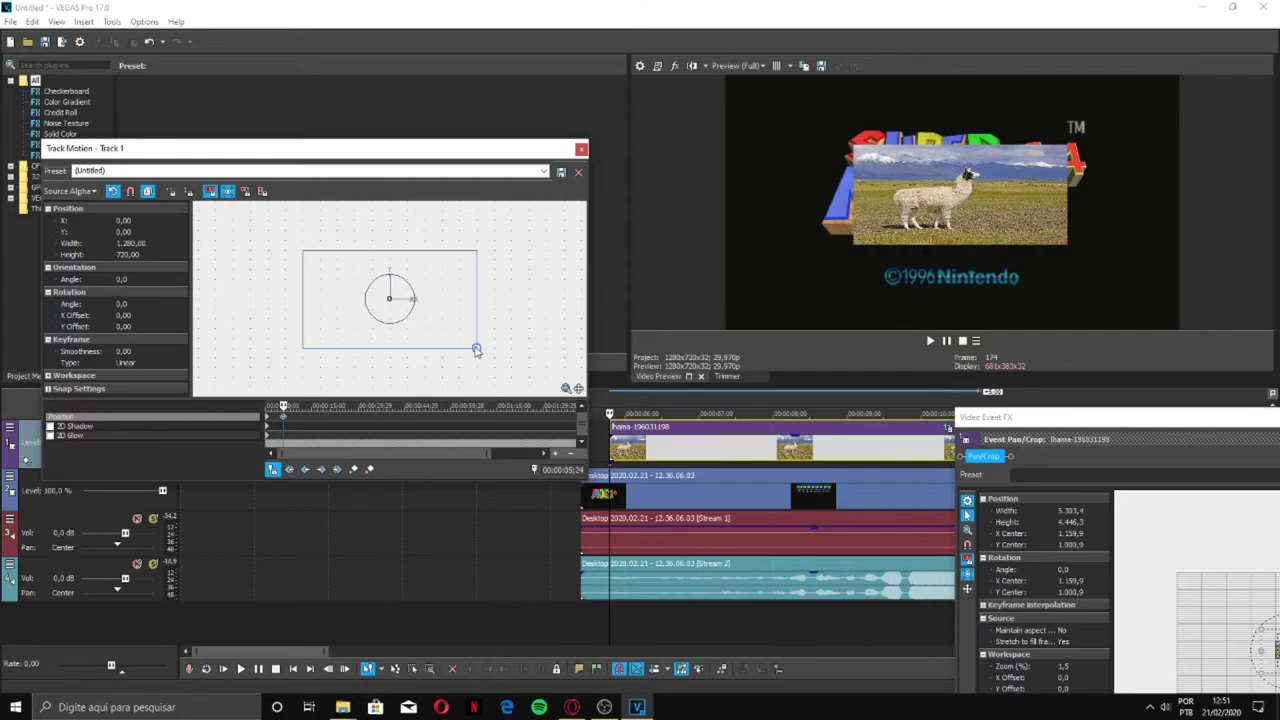
scroll(335, 414, up, 5)
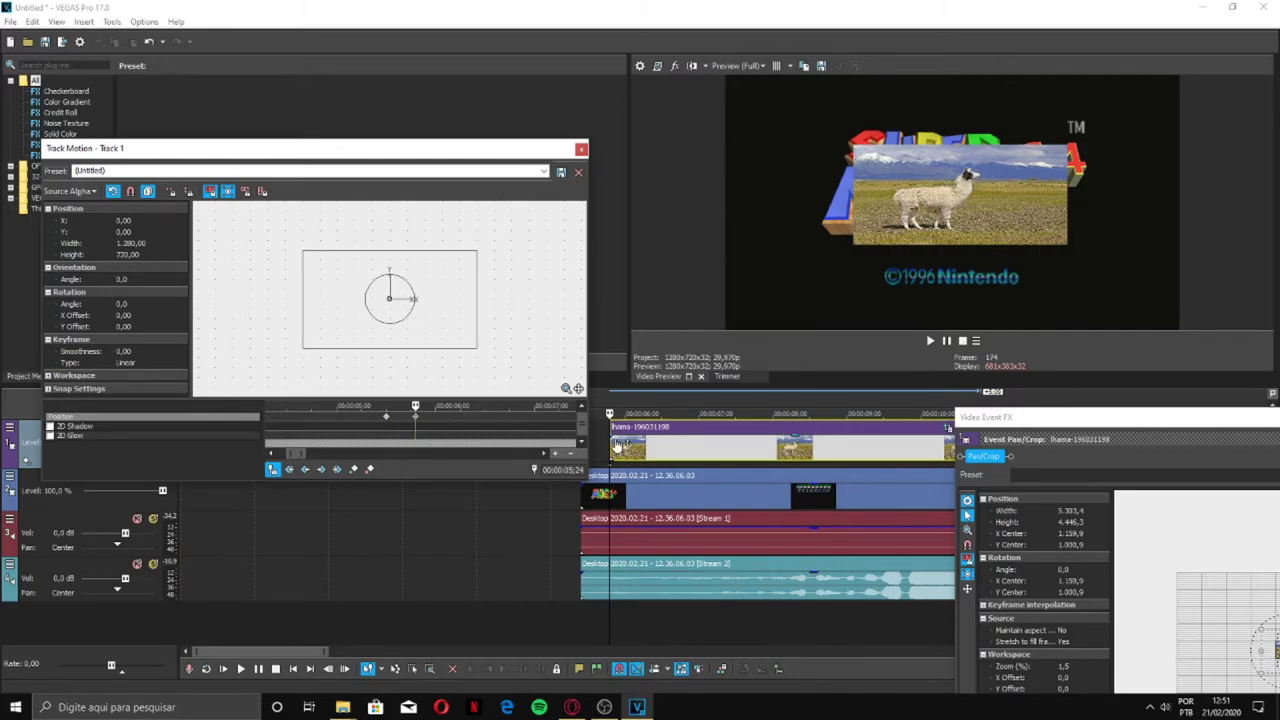
click(389, 422)
click(398, 421)
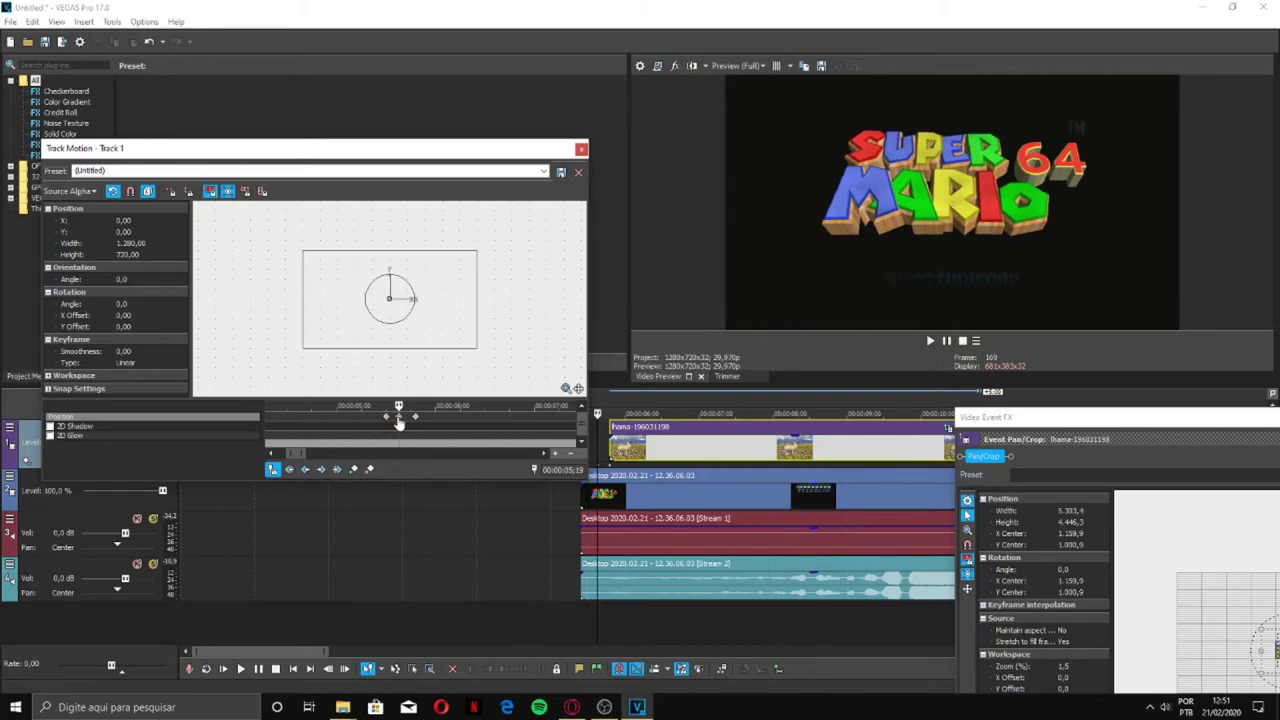
click(389, 422)
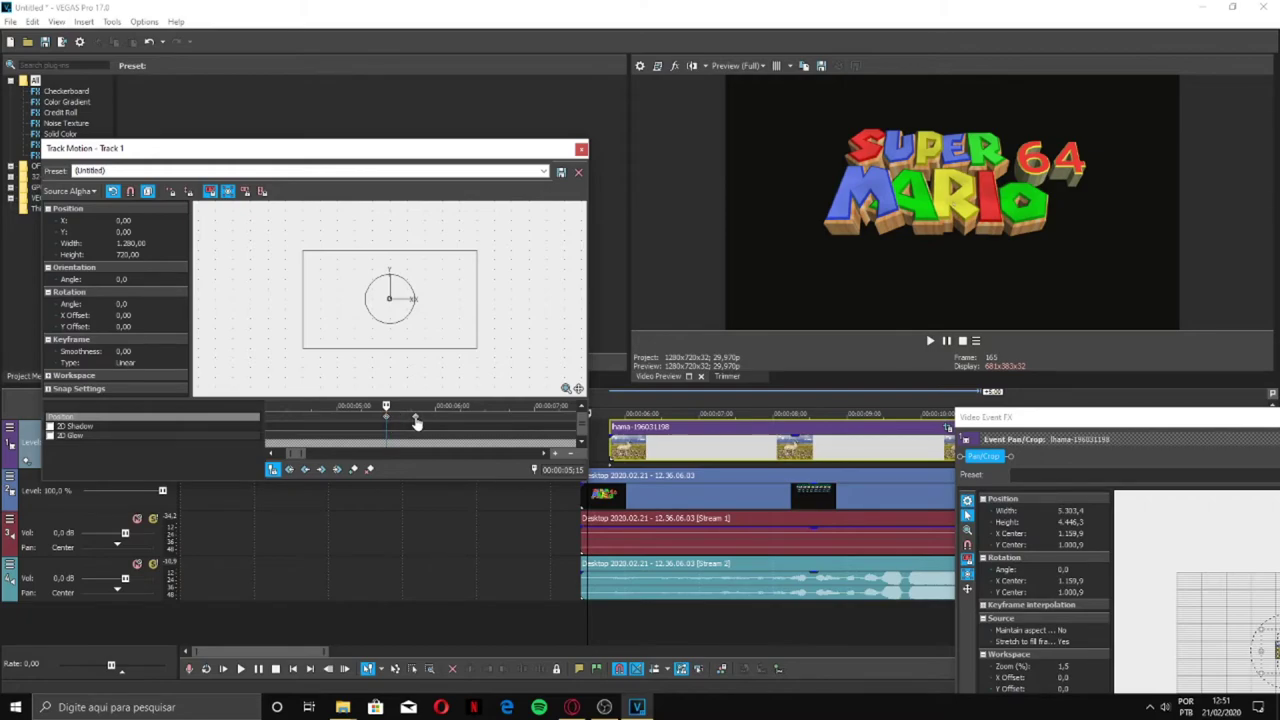
- Try resizing the Track 1 motion frame at the 00:00:05;24 keyframe, ending at about 687 by 387
click(416, 422)
scroll(428, 345, down, 5)
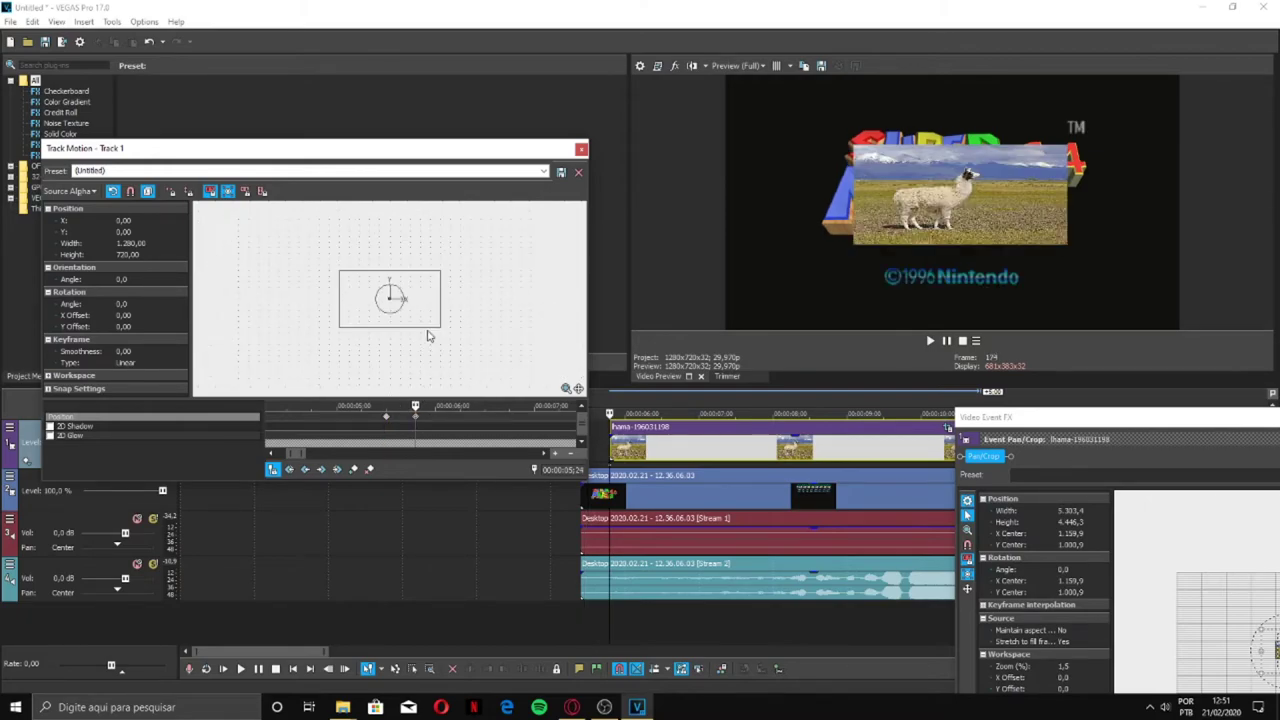
mouse_move(409, 311)
mouse_down()
mouse_move(423, 311)
mouse_move(388, 300)
mouse_up()
scroll(388, 300, up, 5)
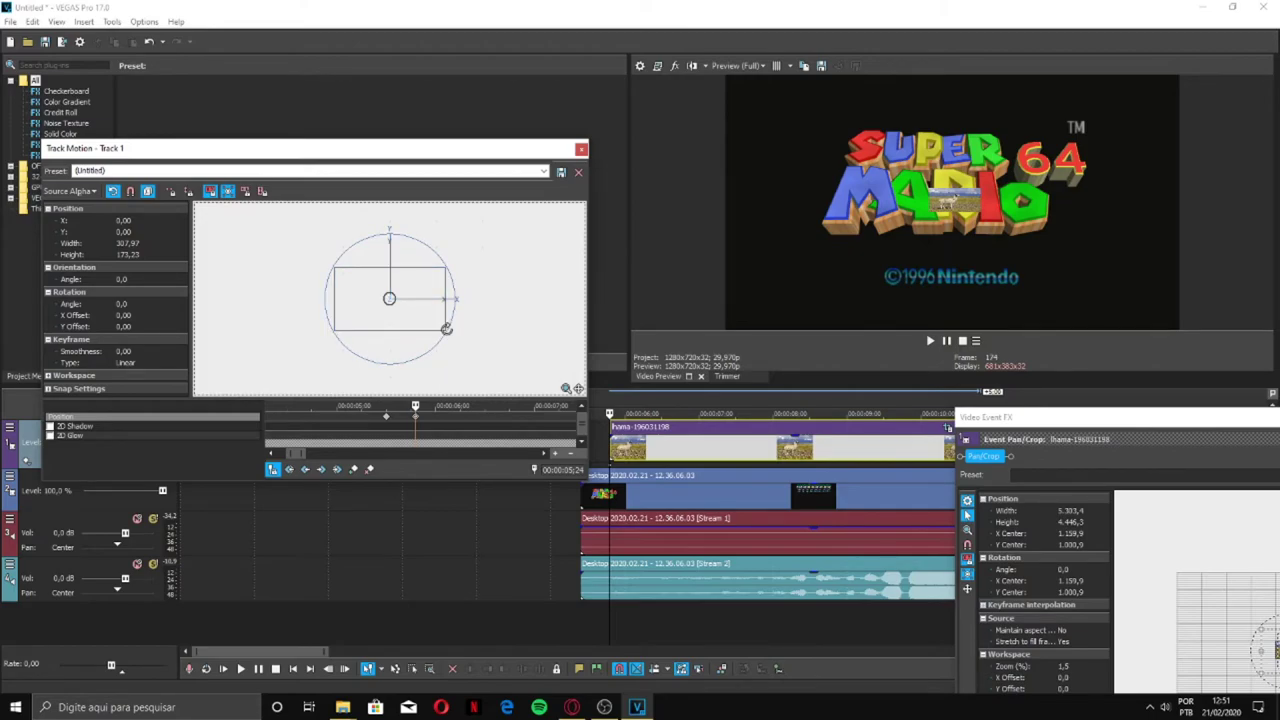
drag(445, 272, 526, 263)
- Restore the Track Motion view and the motion frame's default box
right_click(481, 271)
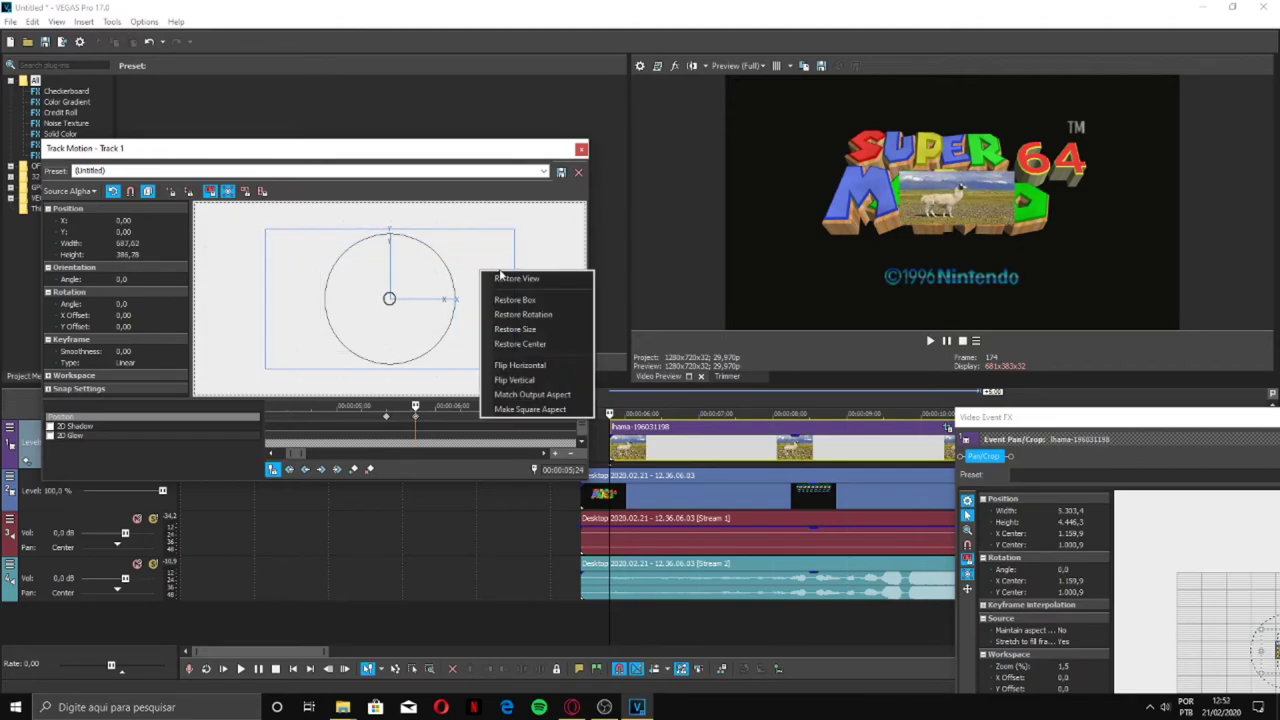
click(505, 278)
right_click(424, 291)
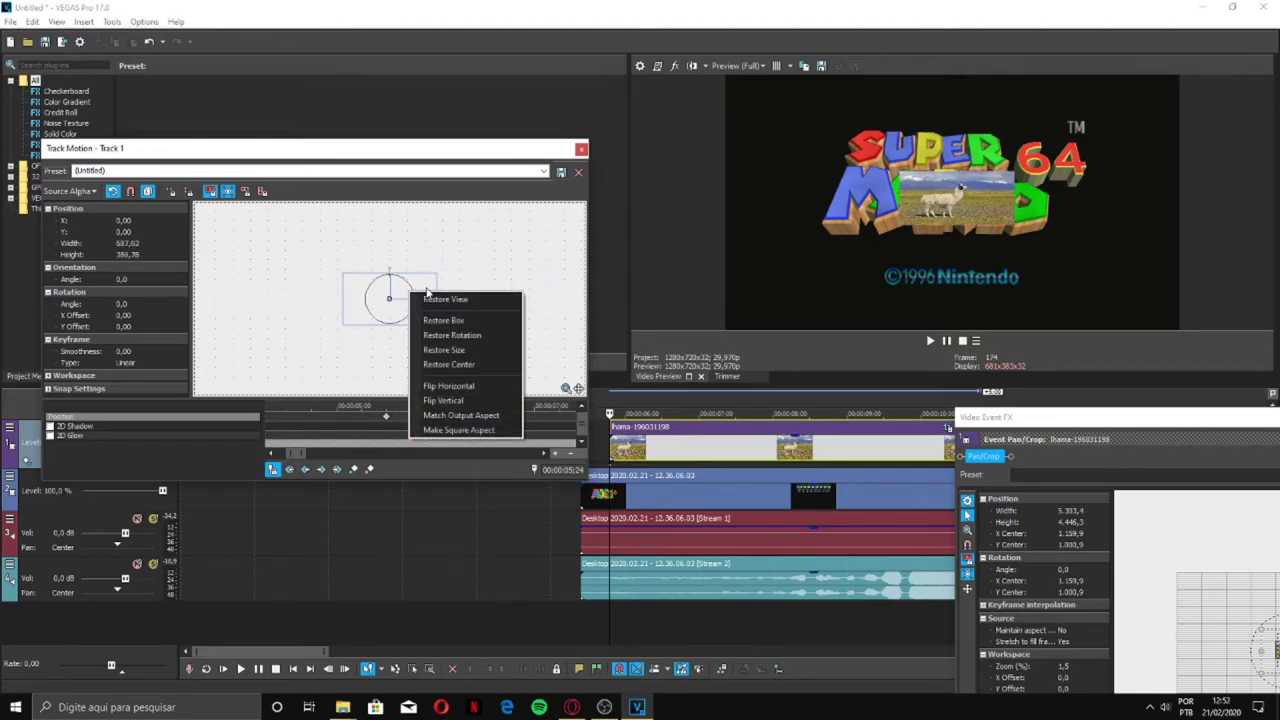
click(443, 320)
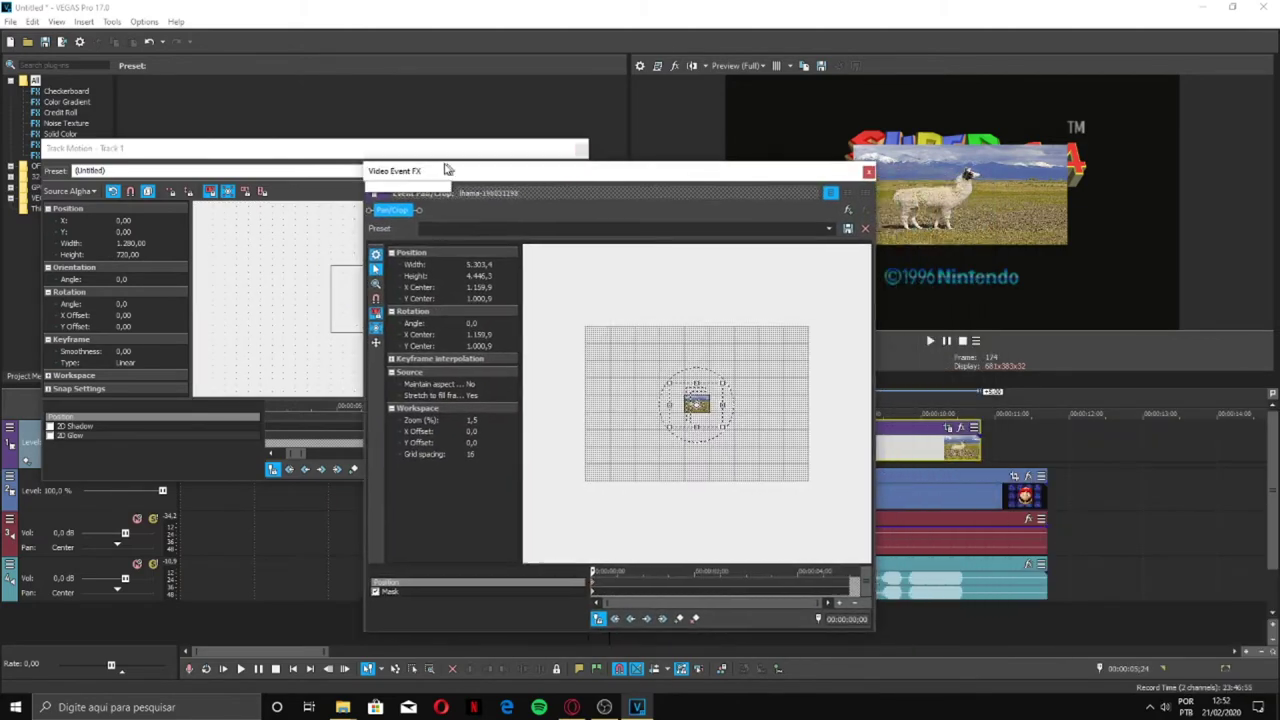
- Shift the llama image's Pan/Crop frame to about X center 2.509,7, Y center 1.203,4 at the event's start
drag(448, 170, 290, 123)
drag(538, 357, 552, 357)
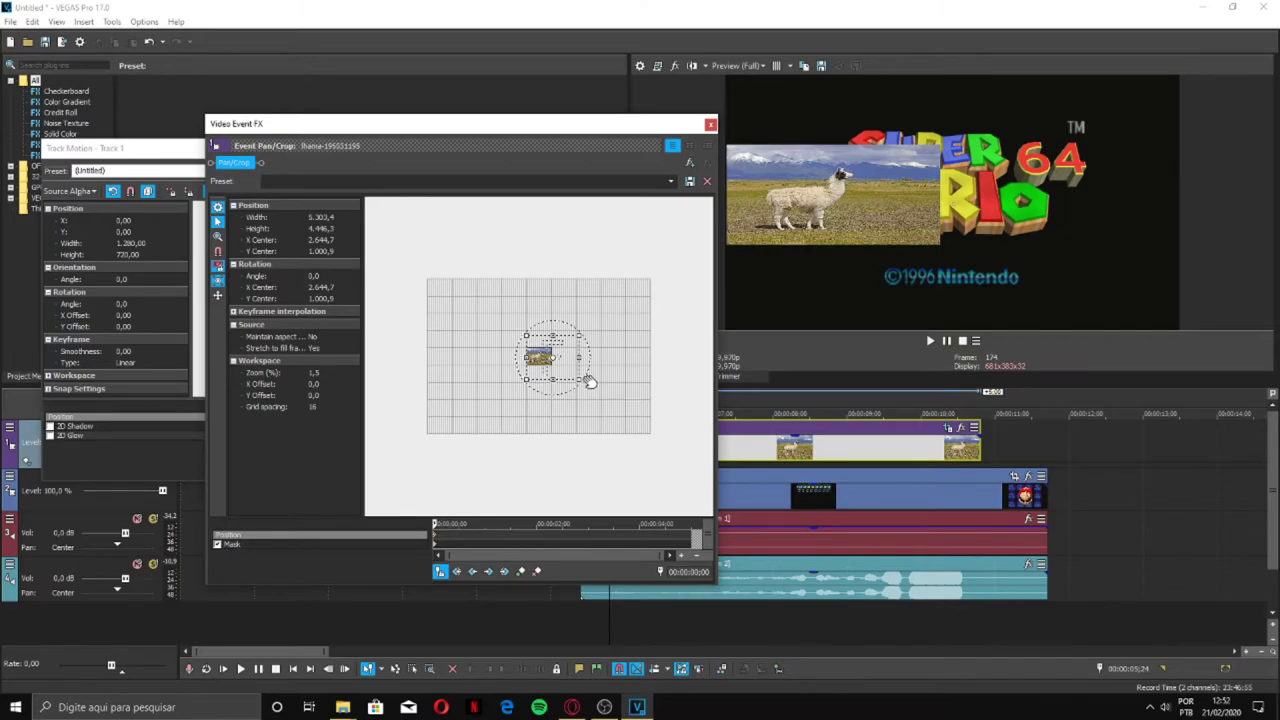
drag(564, 372, 566, 372)
- Rotate and recentre the llama image near X 900,0, Y 985,9 using Pan/Crop position keyframes at 00:00:00;19 and 00:00:01;20
drag(434, 522, 465, 523)
scroll(560, 360, up, 2)
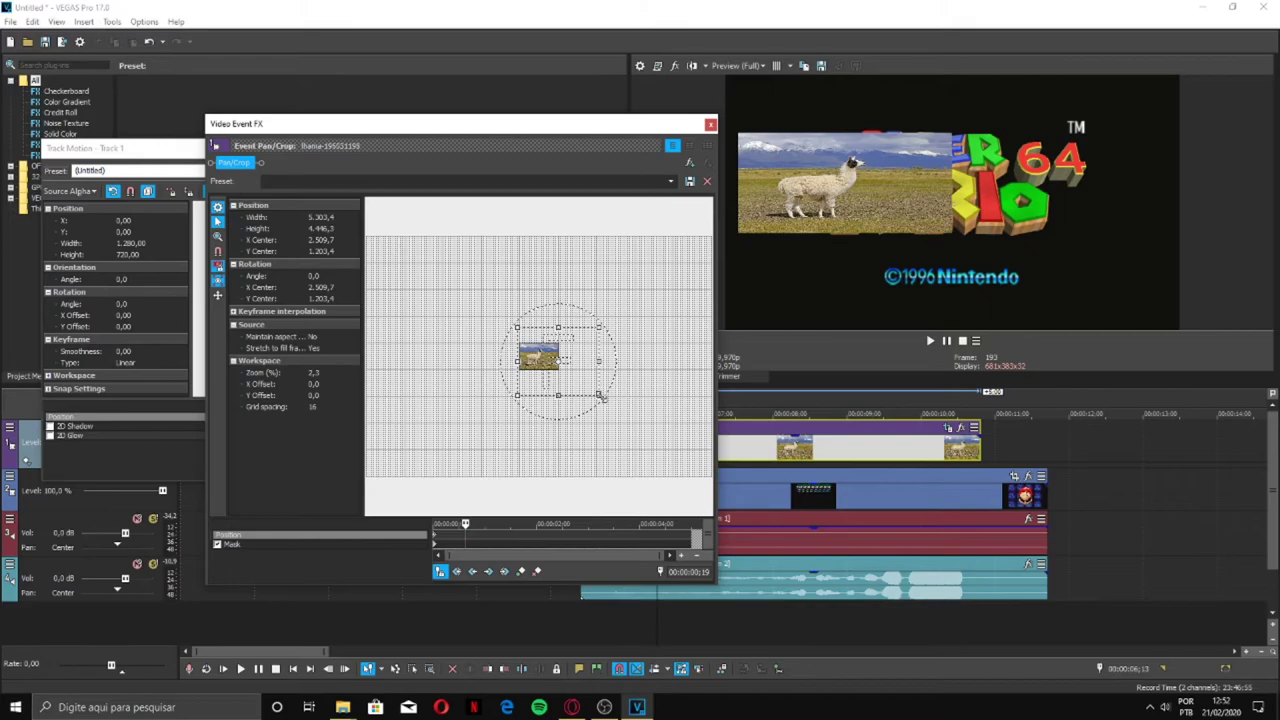
drag(603, 396, 508, 426)
drag(553, 362, 528, 359)
key(space)
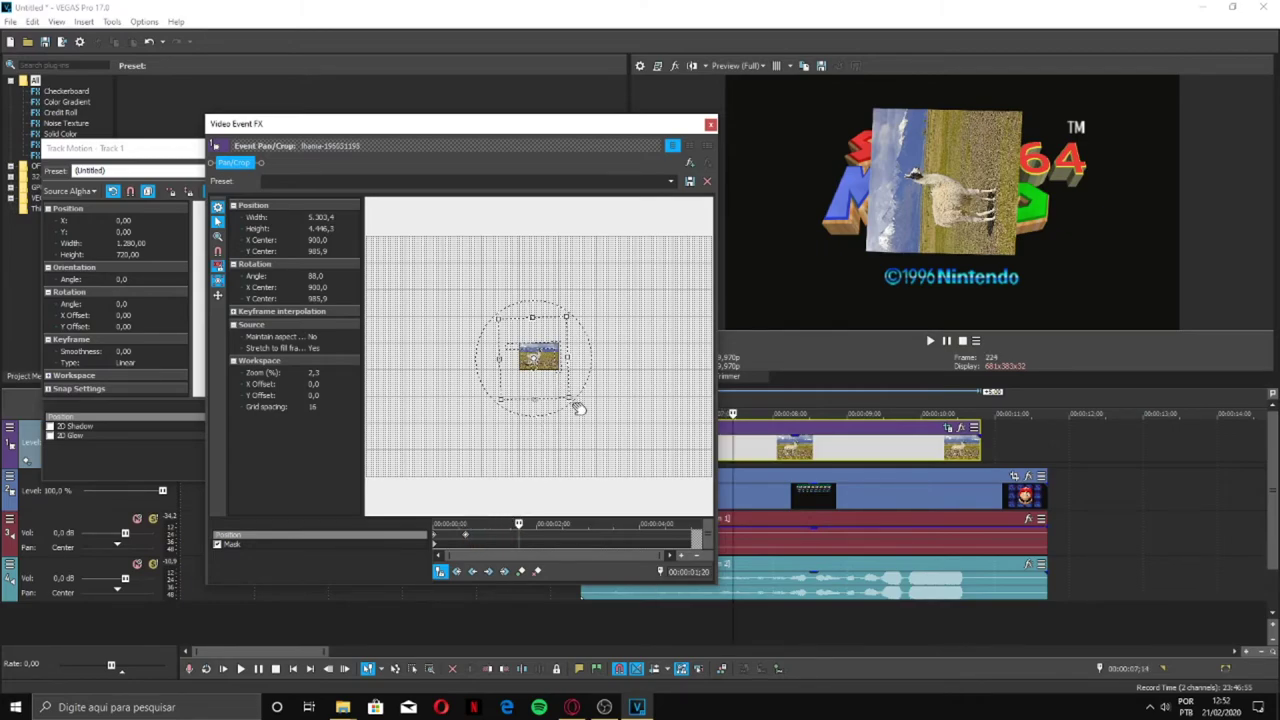
drag(572, 399, 577, 371)
- Play back the llama image's rotation animation from the start of its event at 00:00:05;24
drag(551, 125, 367, 110)
click(608, 410)
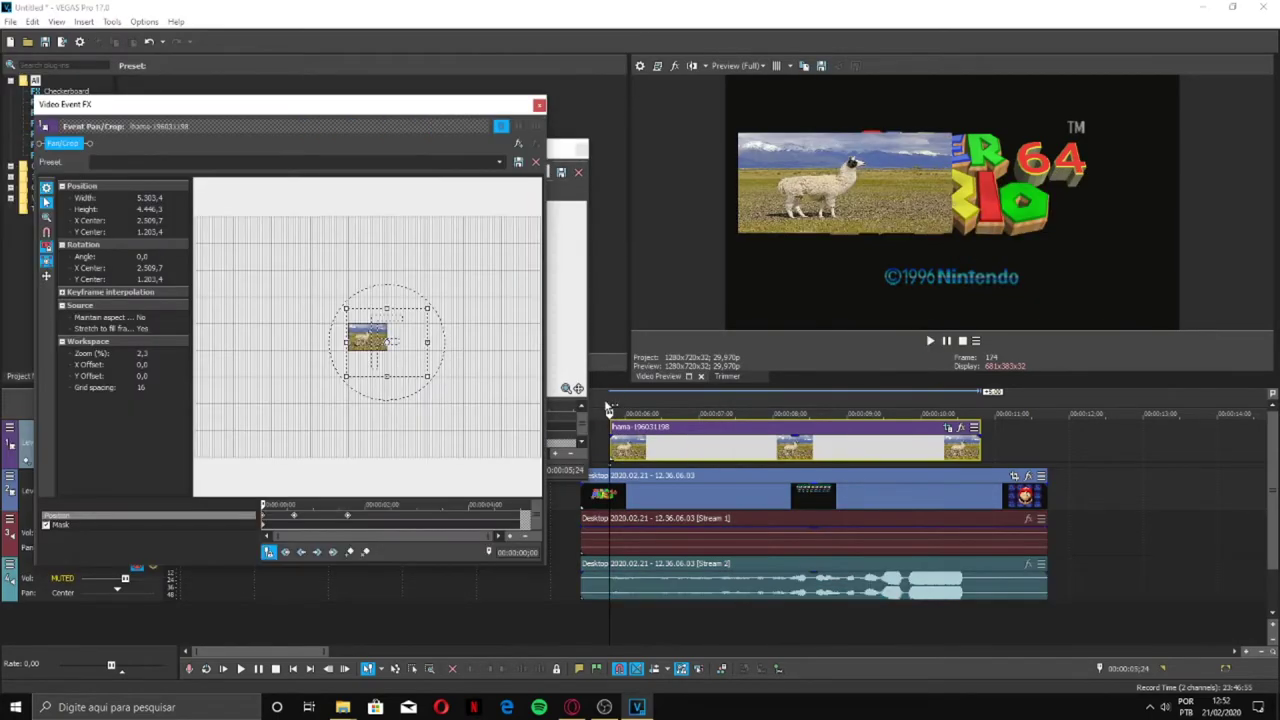
key(space)
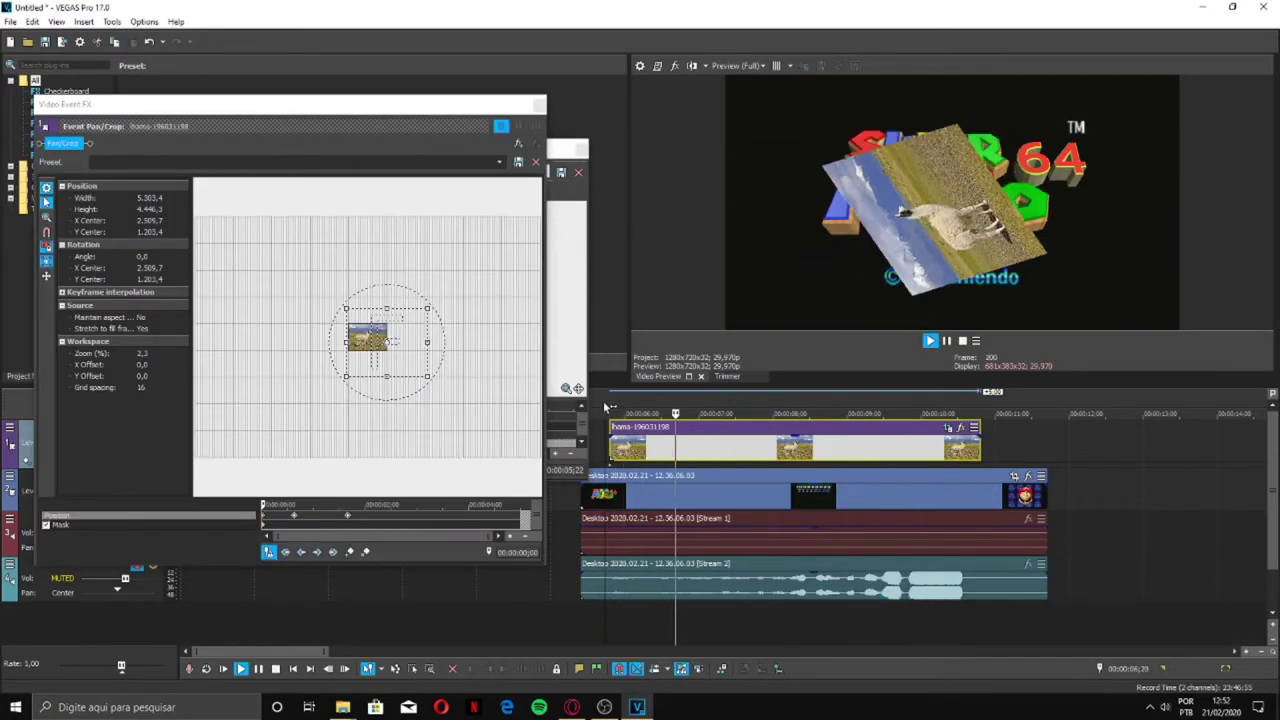
key(space)
- Delete the llama image's Pan/Crop position keyframes at 00:00:00;19 and 00:00:01;20
drag(395, 106, 821, 118)
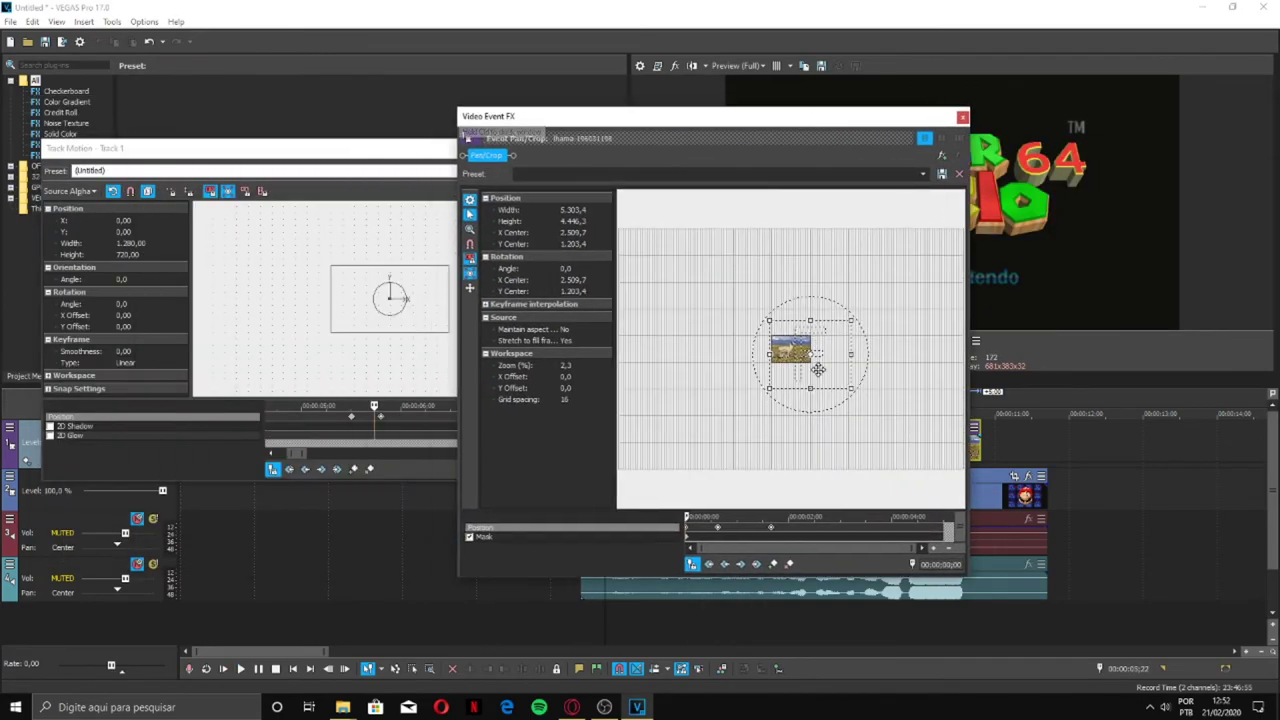
click(716, 535)
click(772, 535)
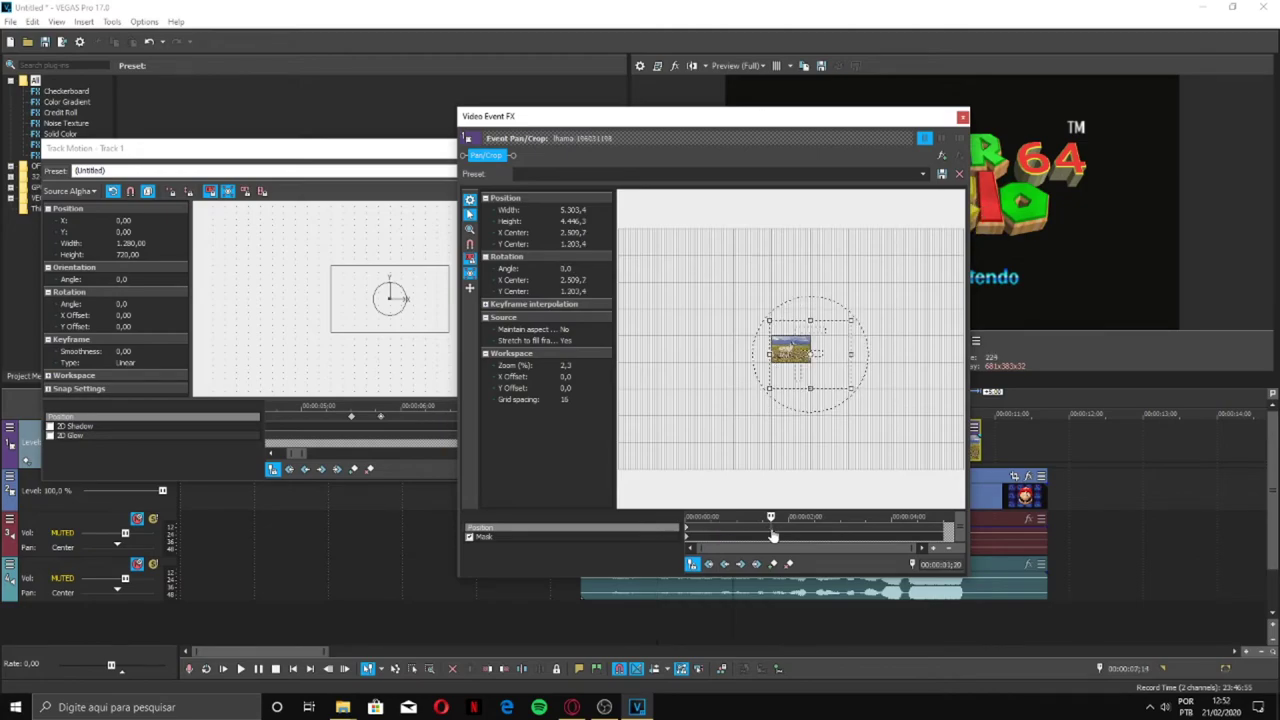
- Try moving the llama's Pan/Crop frame to about X 1.552,6, Y 1.155,9 at 00:00:01;20, and undo the move
drag(750, 130, 528, 114)
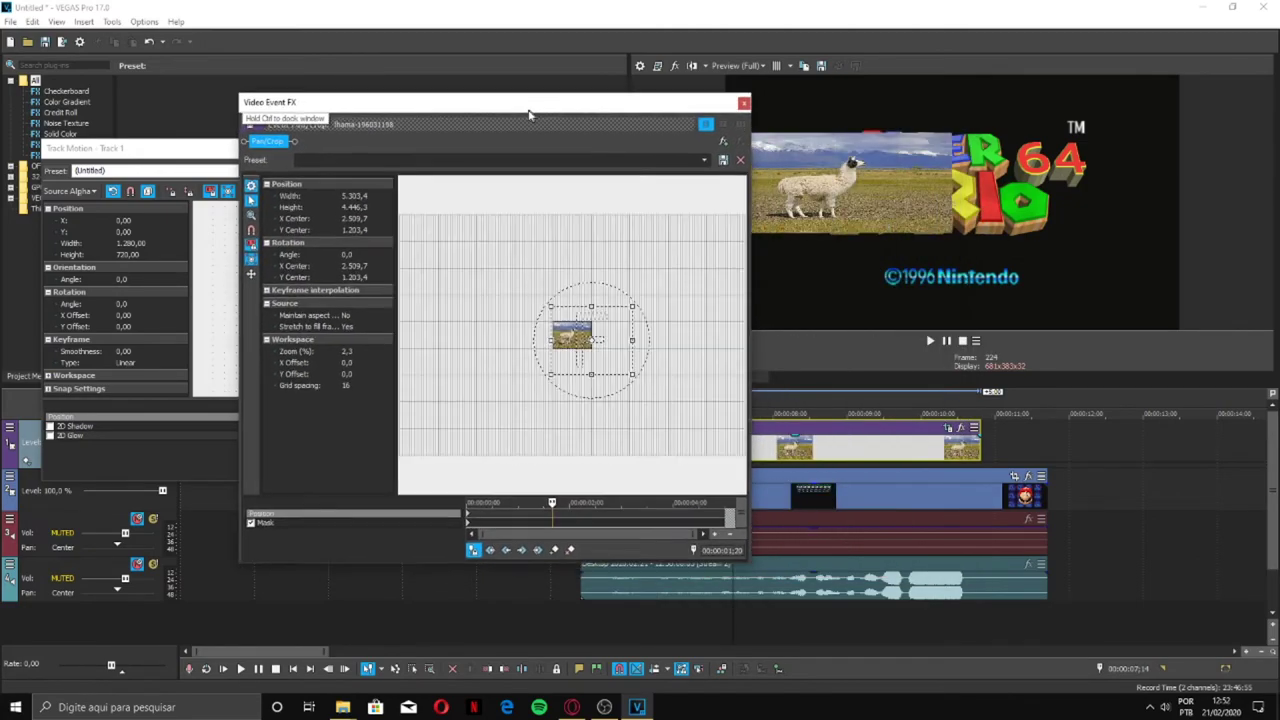
drag(600, 338, 585, 338)
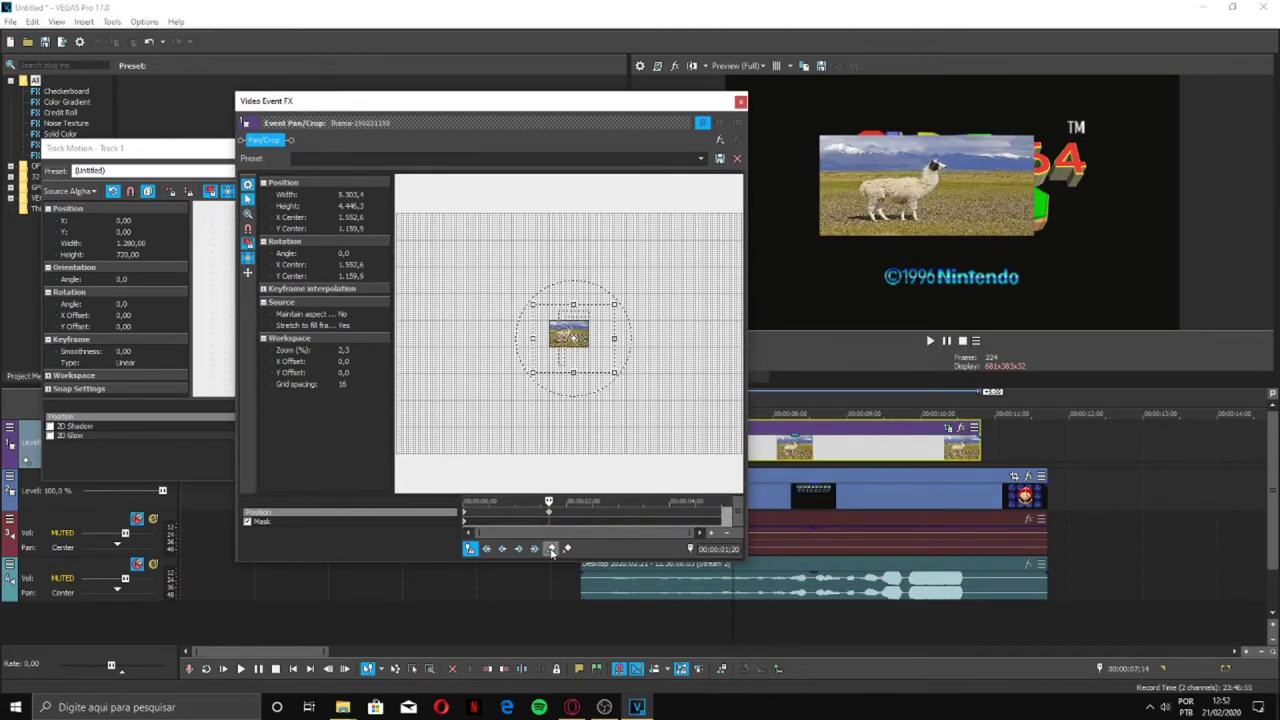
key(ctrl+z)
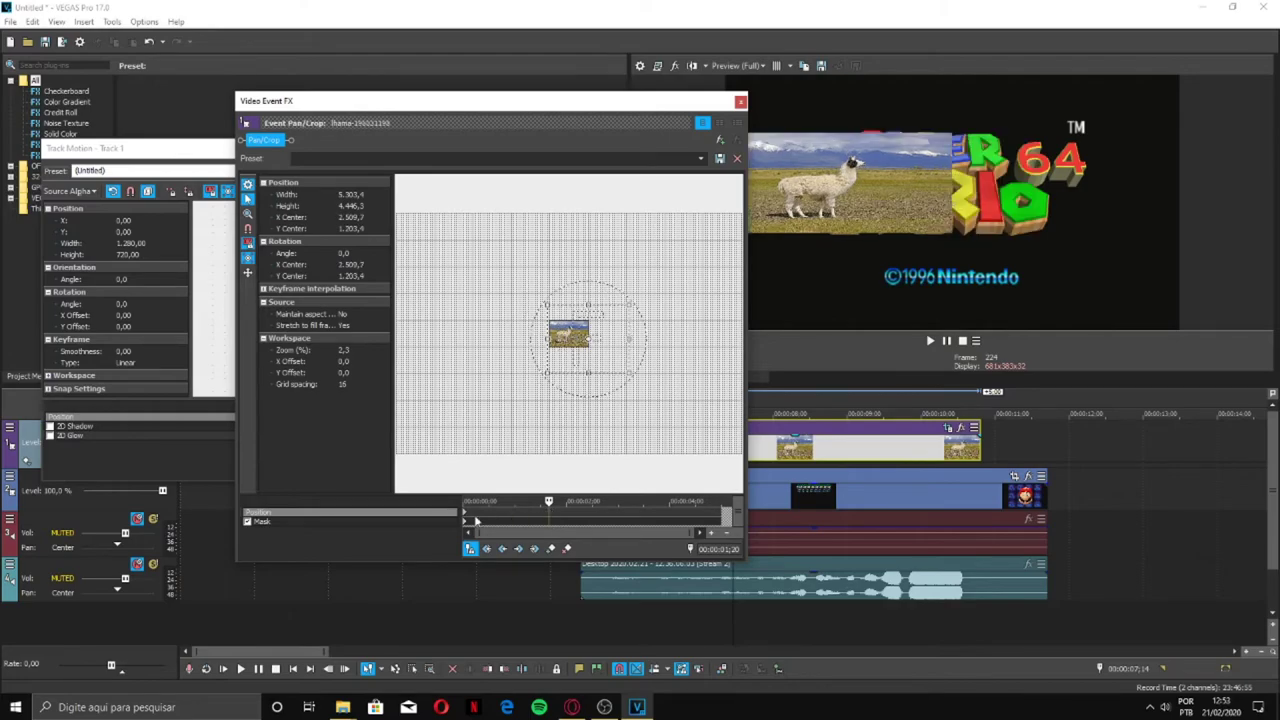
- Recentre the llama's Pan/Crop frame at about X 1.248,1, Y 1.116,4 at 00:00:00;00 and rotate it to about 87,4° at 00:00:00;23
key(Home)
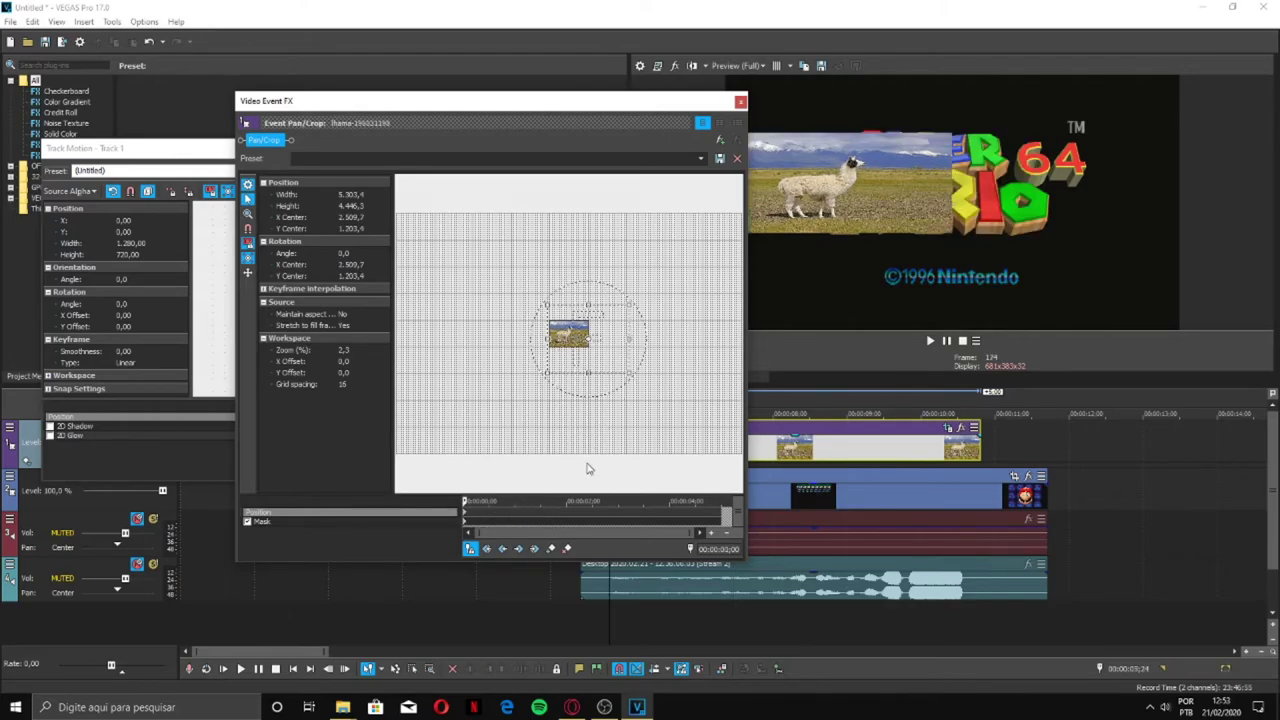
drag(578, 352, 560, 348)
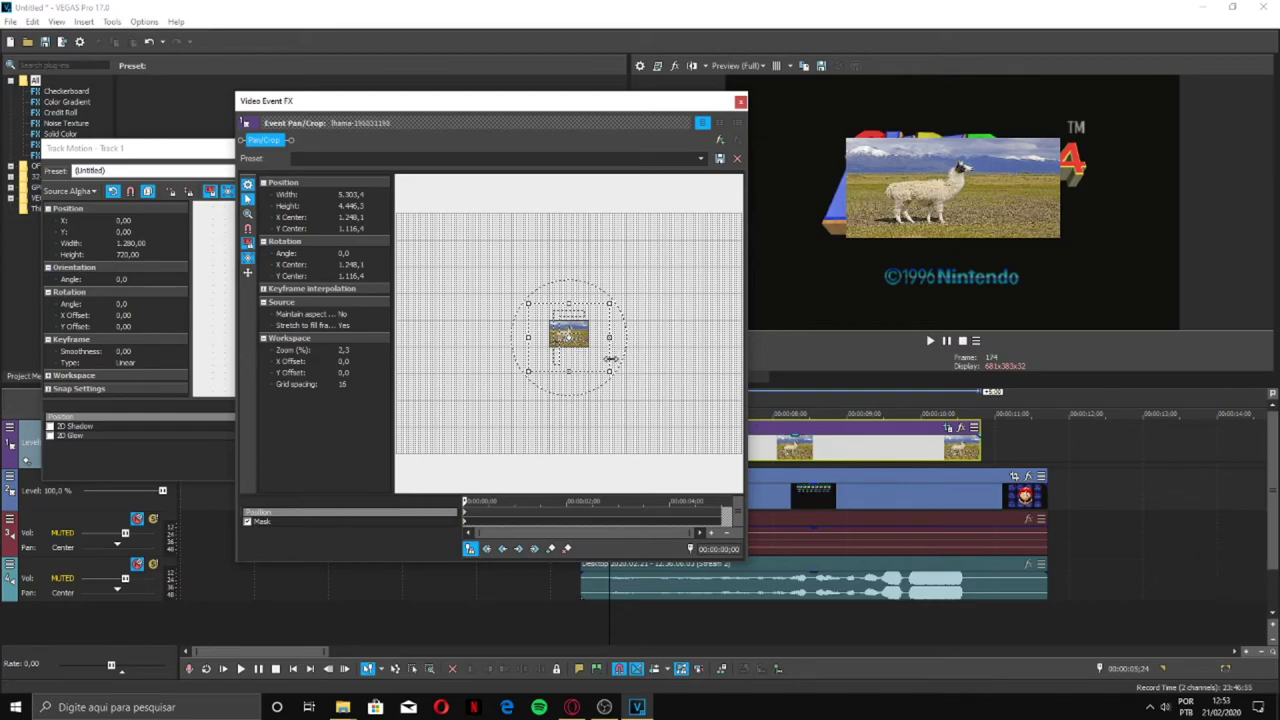
drag(478, 501, 502, 501)
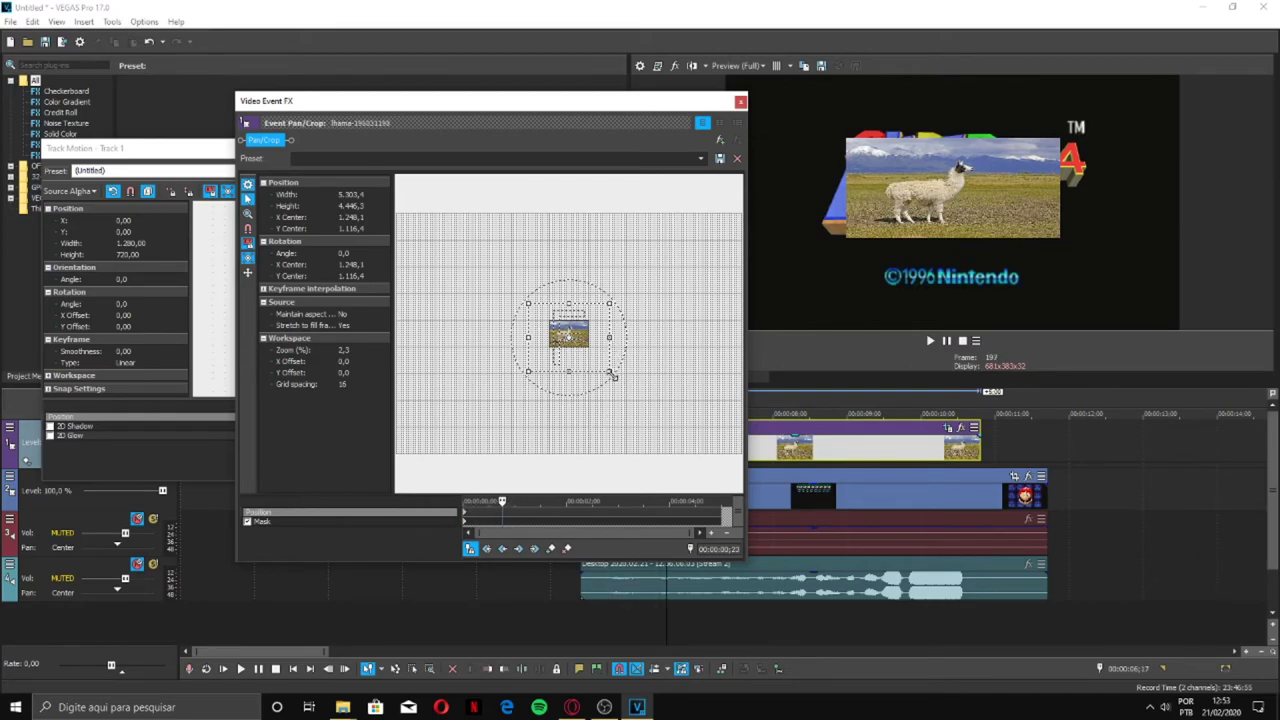
drag(609, 374, 520, 394)
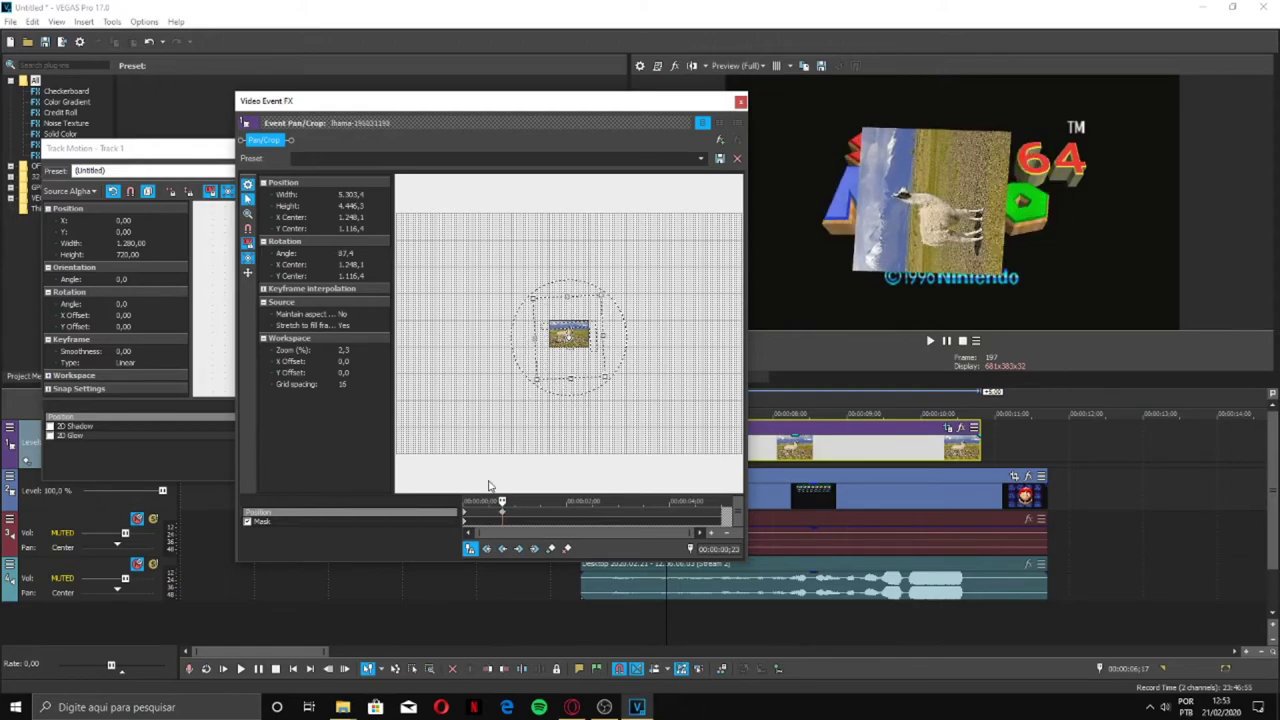
- Rotate the llama's Pan/Crop frame to about 172,5° at 00:00:01;28, 281,8° at 00:00:03;05 and 372,5° at 00:00:03;29
drag(541, 501, 562, 501)
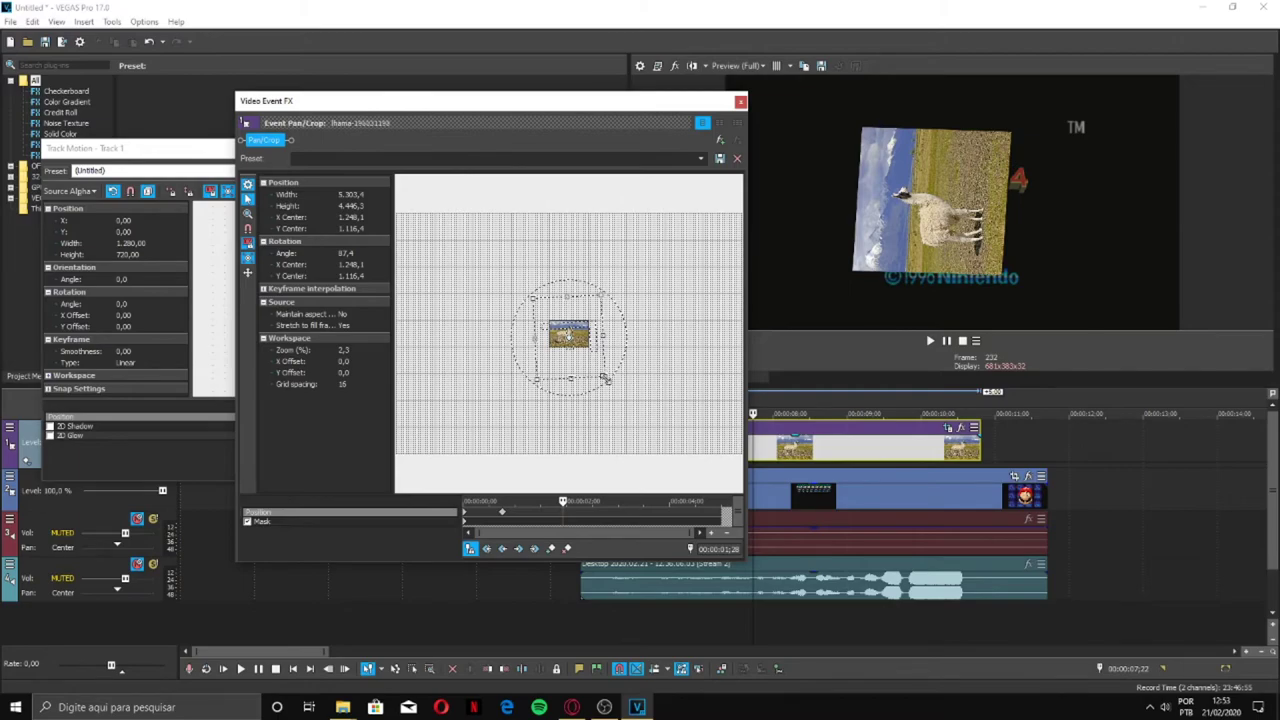
scroll(606, 380, up, 4)
drag(634, 403, 509, 418)
click(627, 501)
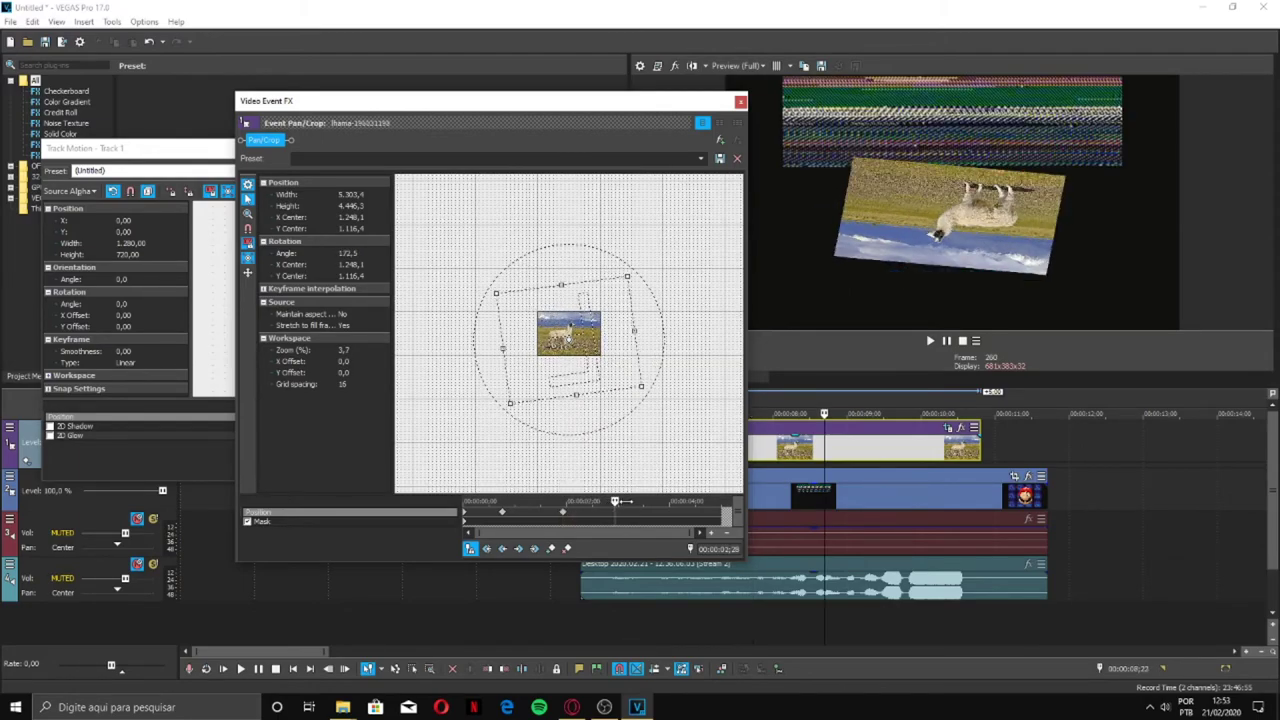
drag(646, 380, 491, 403)
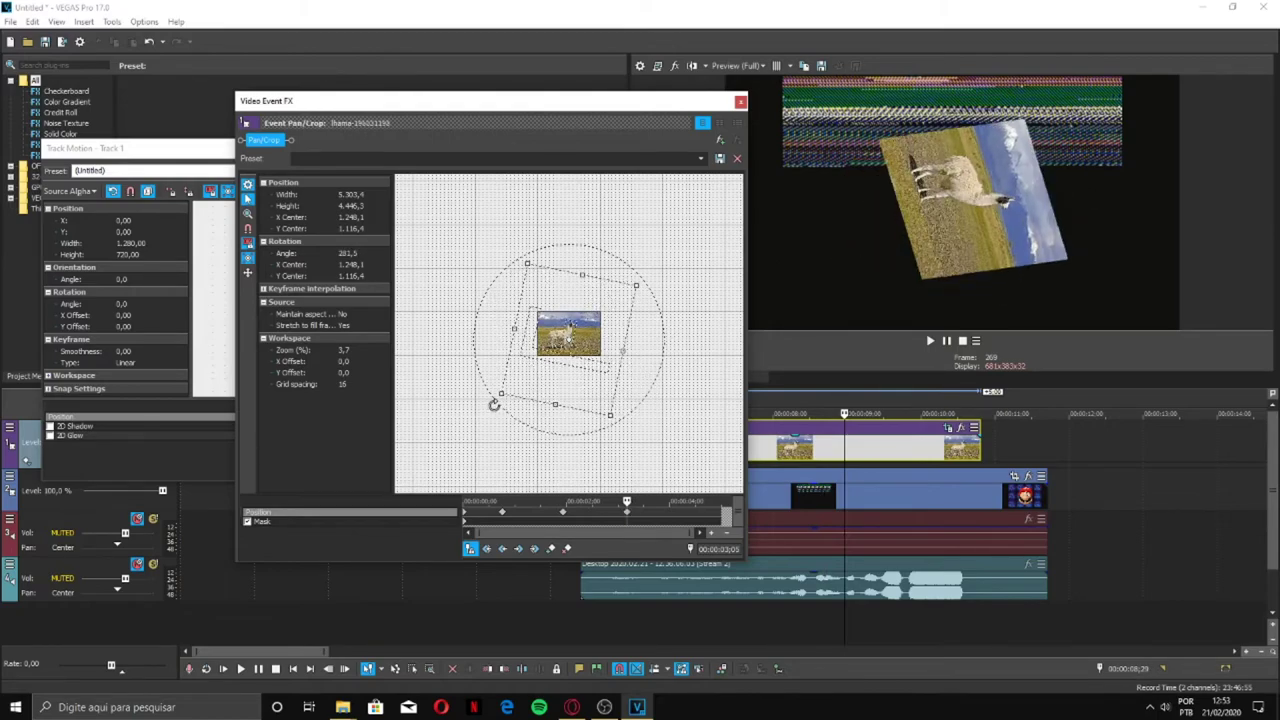
click(668, 501)
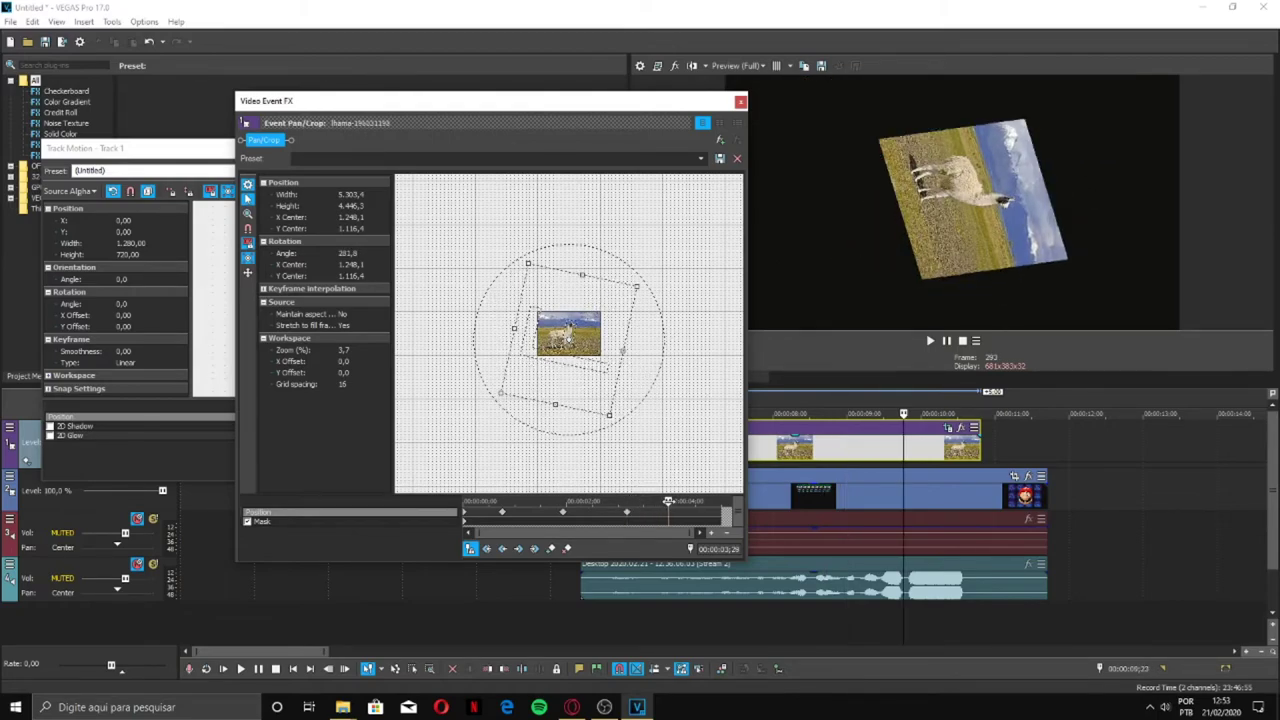
drag(645, 291, 600, 380)
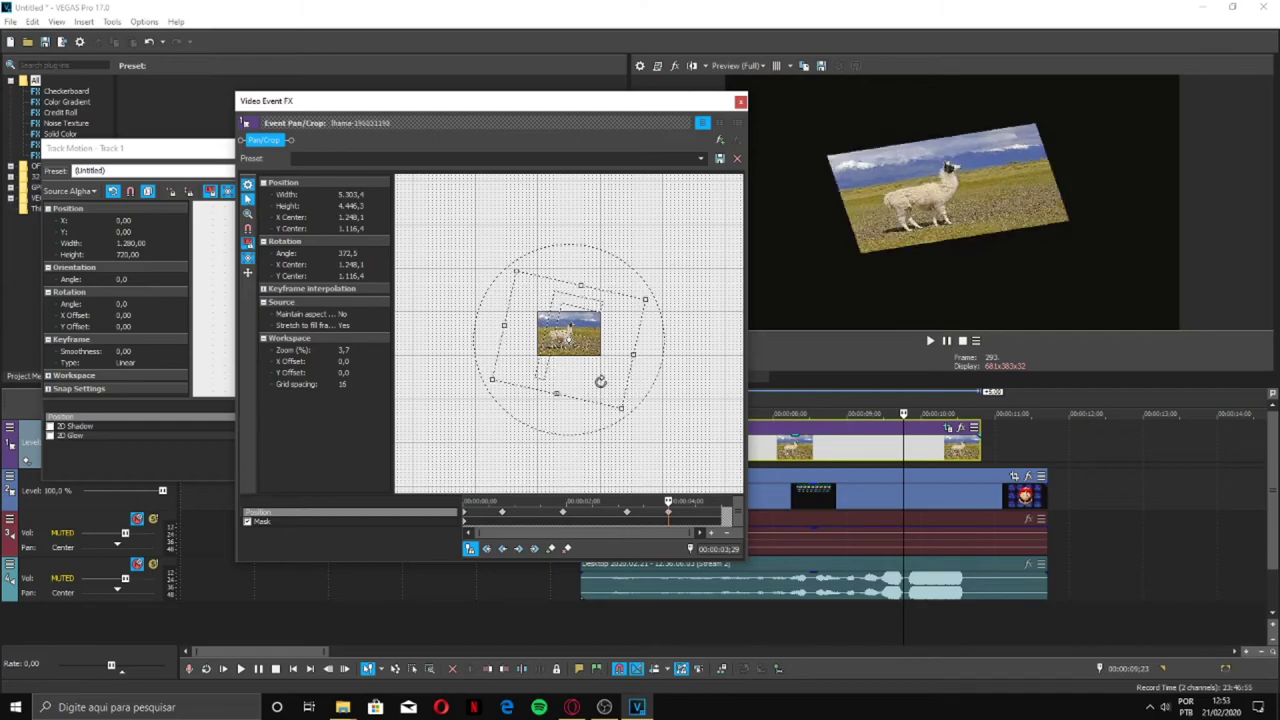
- Close the llama's Pan/Crop settings and play back its full rotation from the event start at 00:00:05;24
click(740, 104)
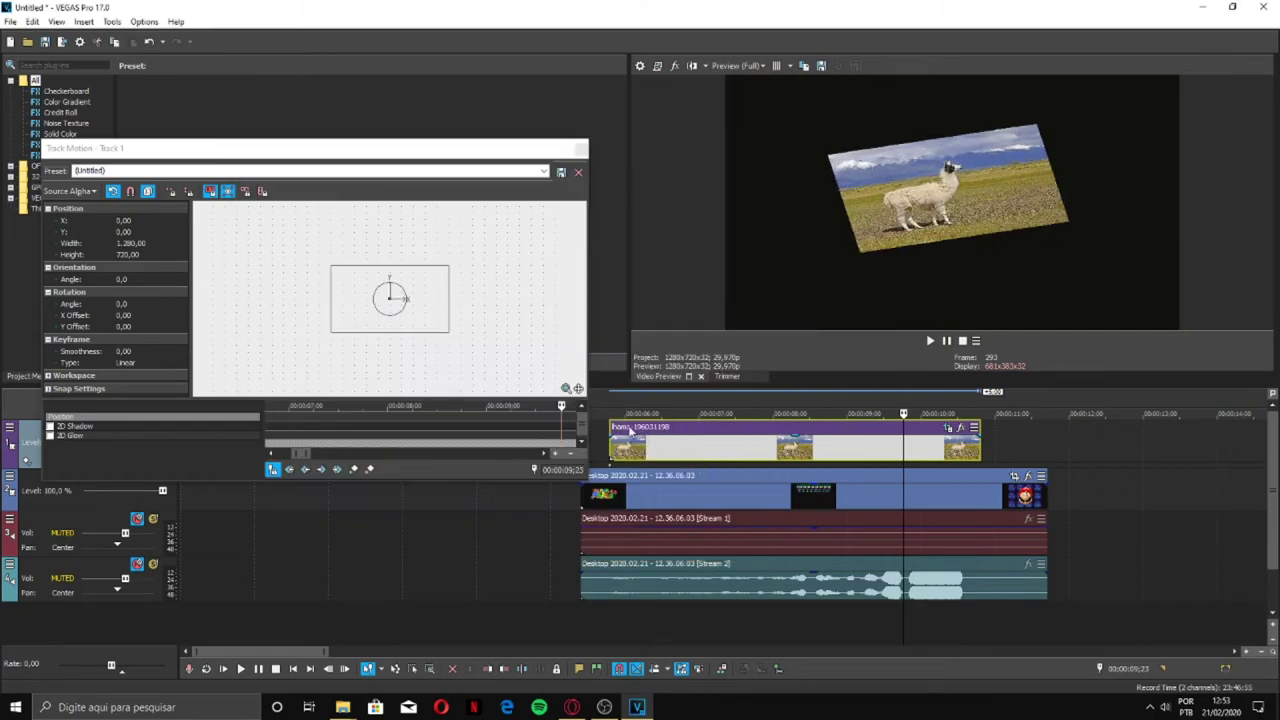
click(610, 410)
key(space)
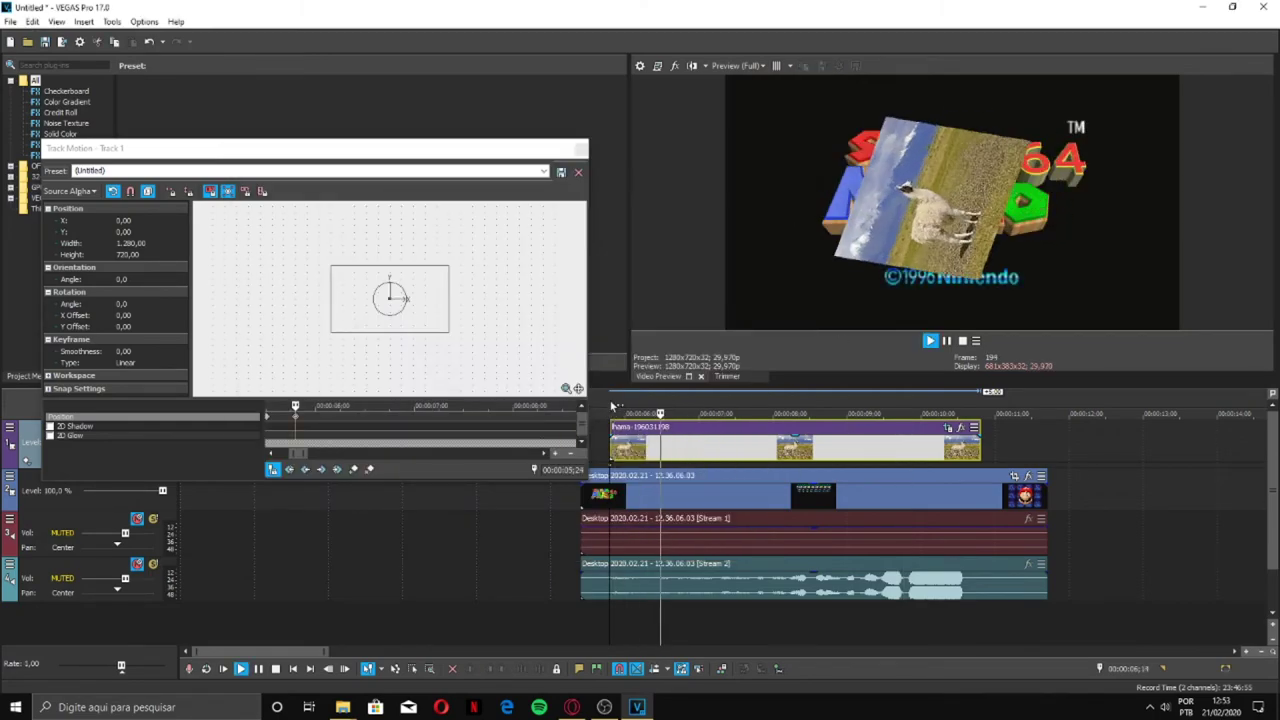
key(space)
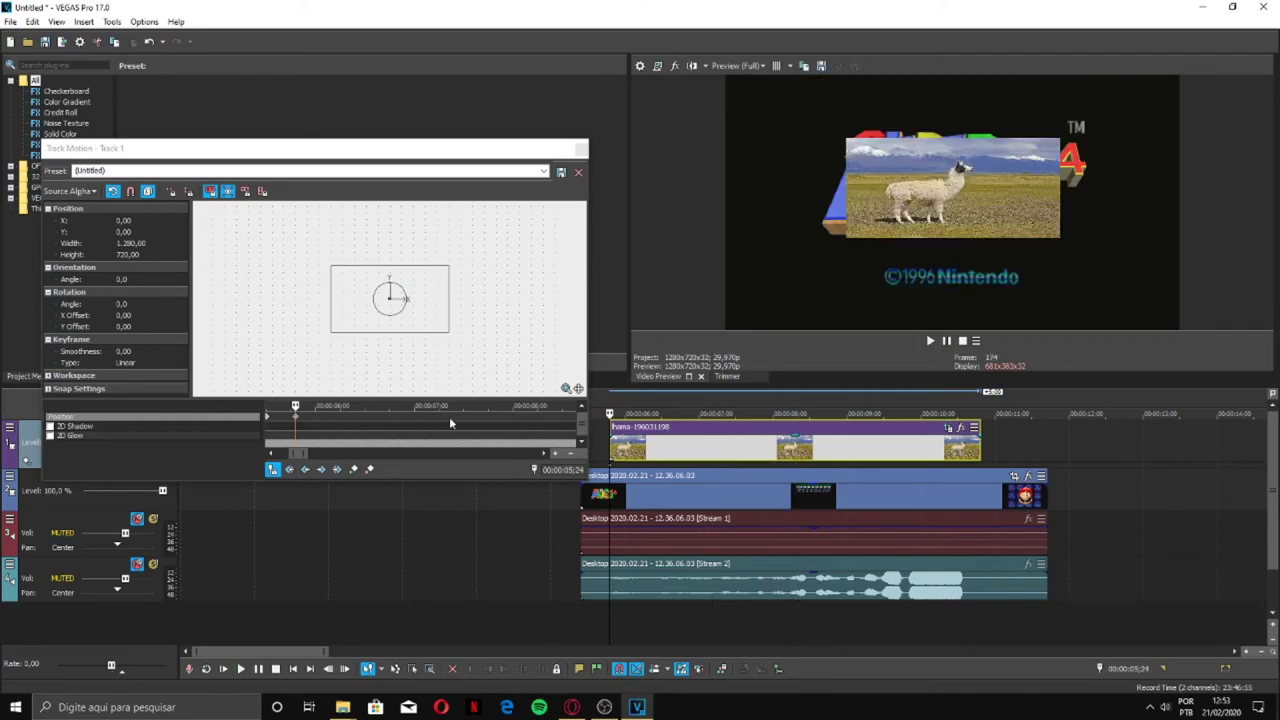
- Undo the last change and place the Track Motion cursor on the position keyframe at 00:00:05;24
scroll(472, 419, up, 2)
scroll(473, 425, down, 2)
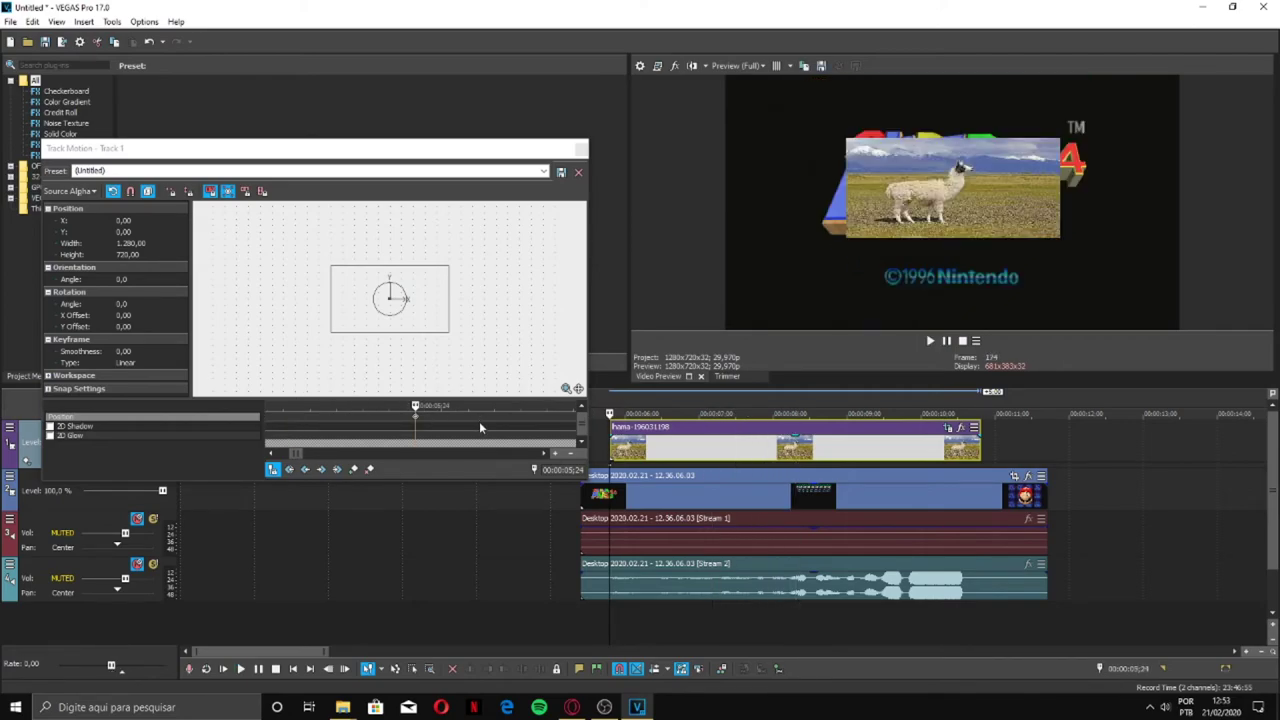
key(ctrl+z)
click(418, 408)
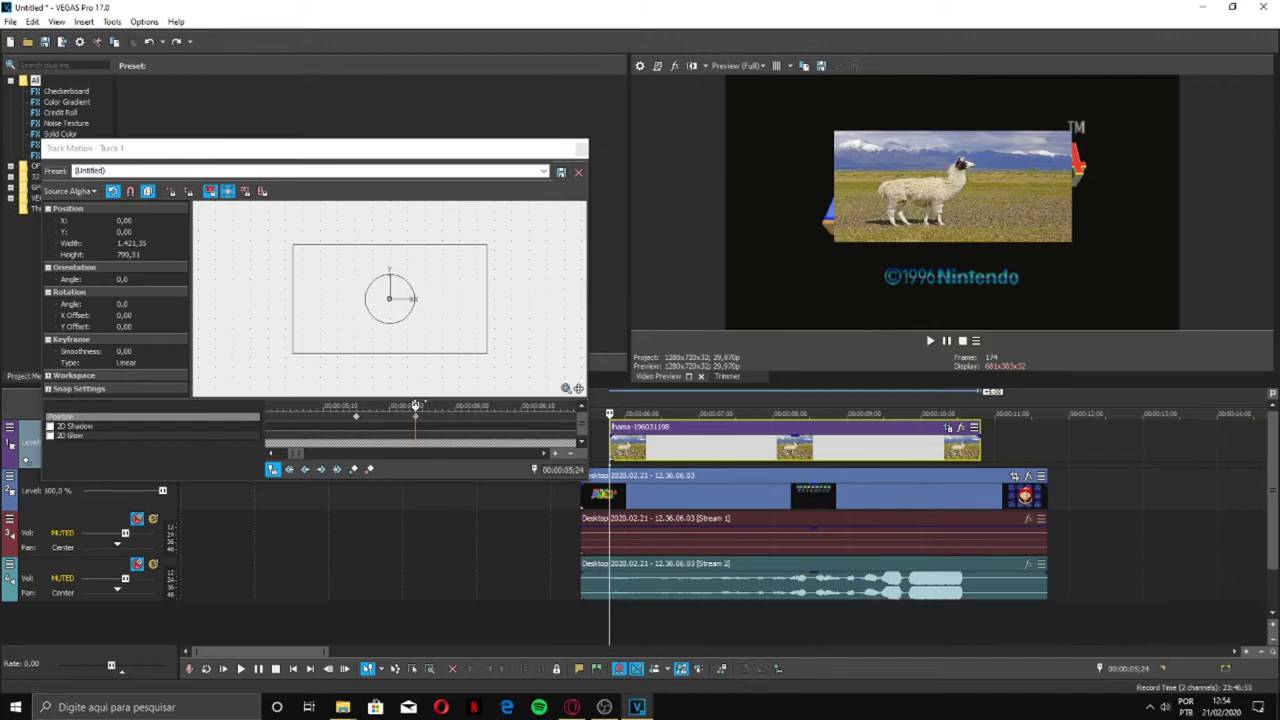
- Shrink track 1's motion frame to about 691,79 × 389,13 and move it to about X -798,37, Y -29,39 at 00:00:05;24
scroll(418, 422, down, 3)
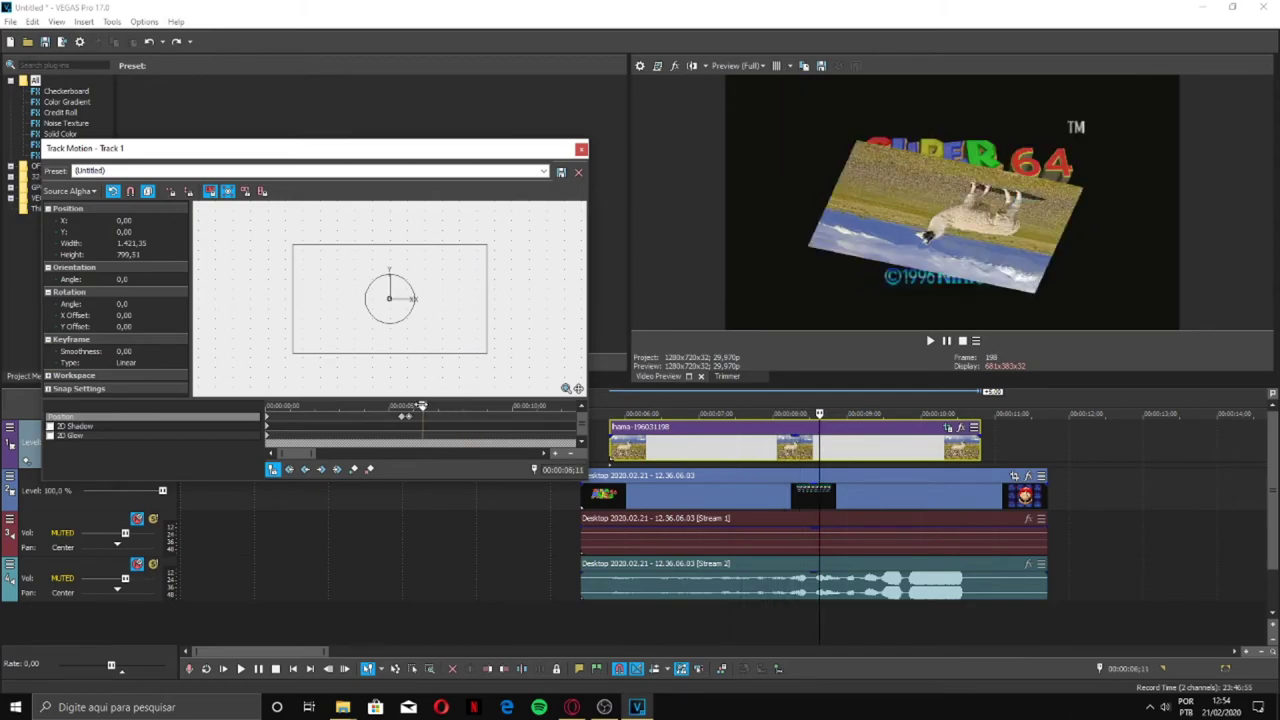
key(space)
scroll(421, 450, up, 2)
scroll(435, 425, up, 3)
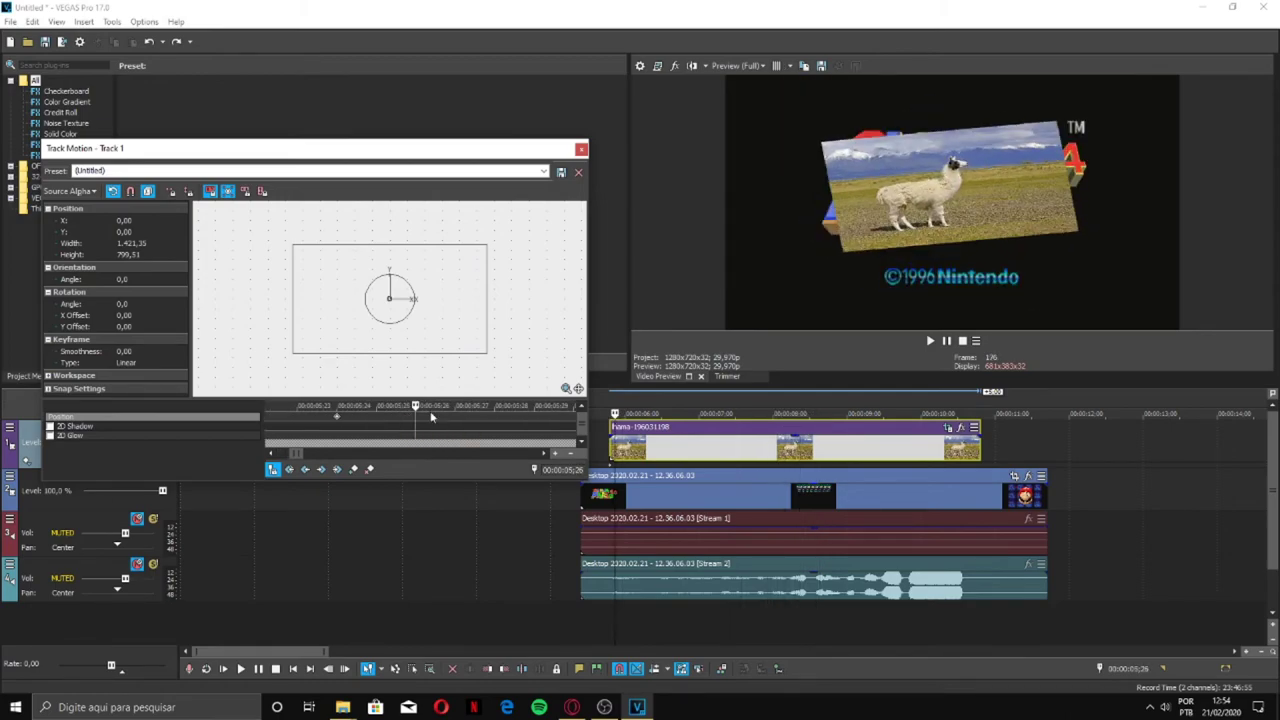
click(337, 408)
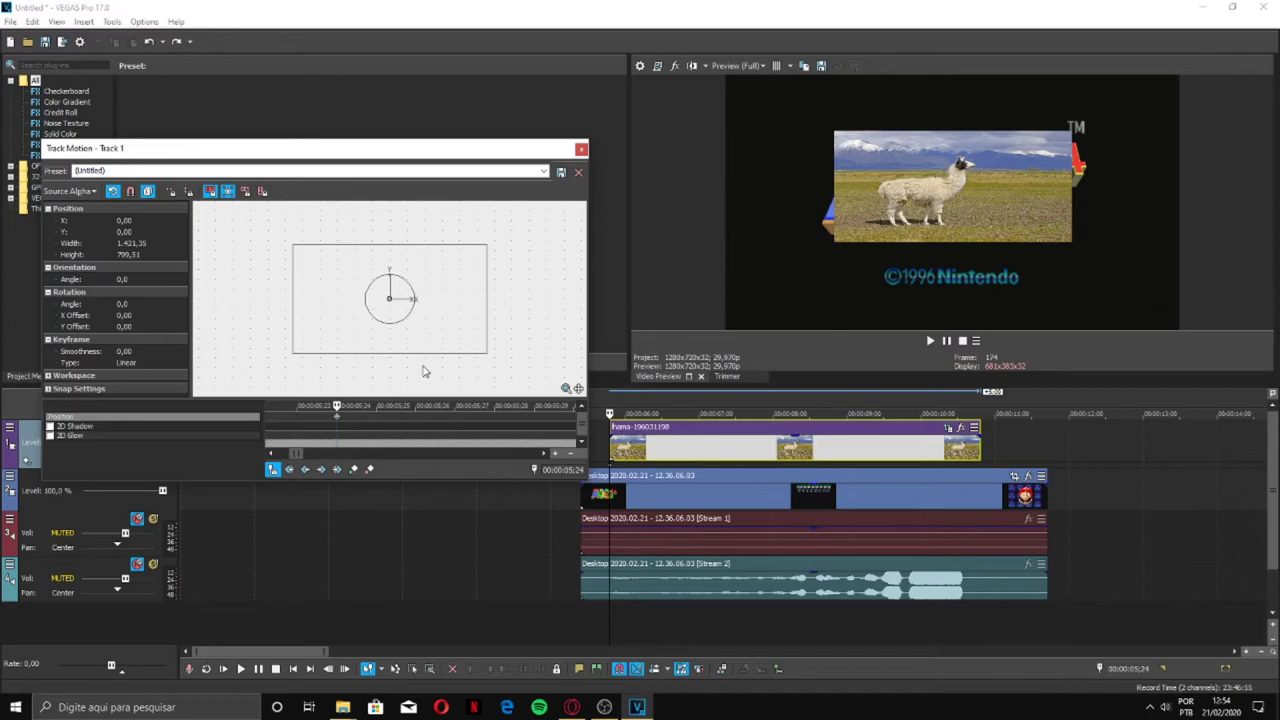
drag(488, 354, 317, 303)
- Add a Track Motion position keyframe at about 00:00:10, moving the shrunken frame horizontally across to the opposite side of the video
drag(337, 401, 492, 410)
scroll(492, 410, down, 2)
click(492, 410)
scroll(490, 410, down, 1)
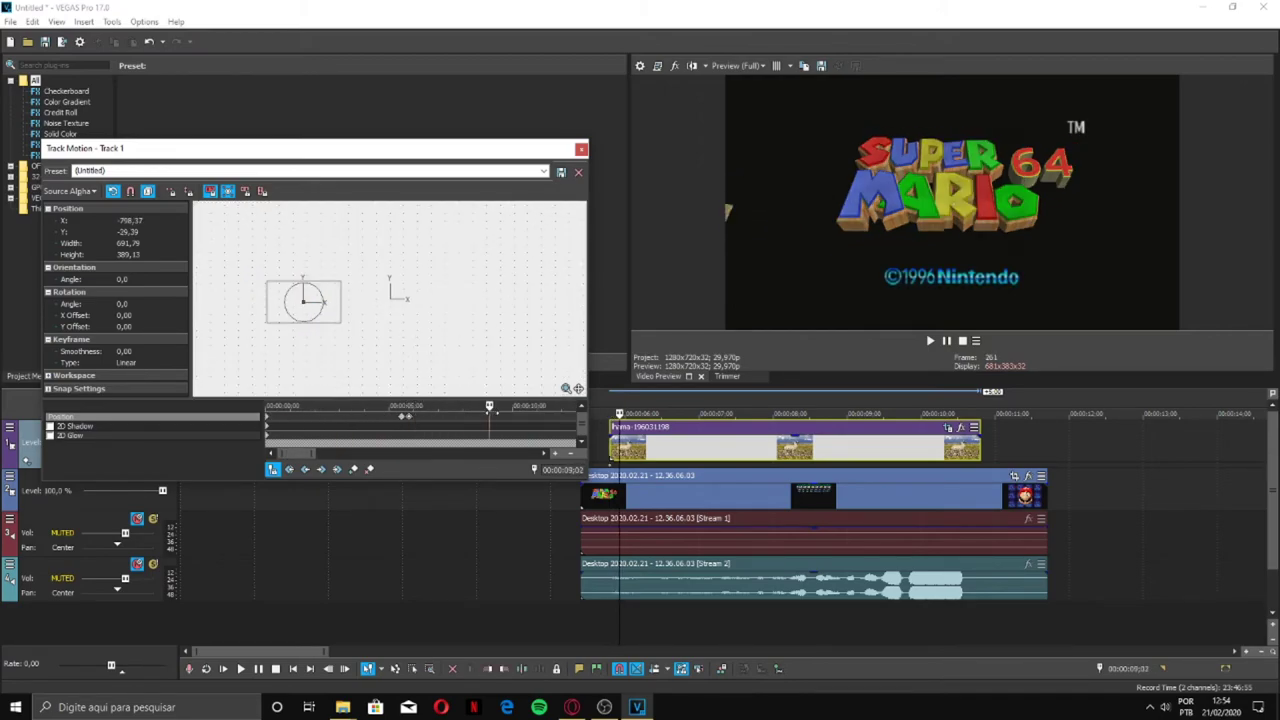
drag(490, 410, 517, 418)
drag(335, 301, 447, 301)
- Play back the rotating llama's movement across the video from 00:00:05;24
click(611, 398)
key(space)
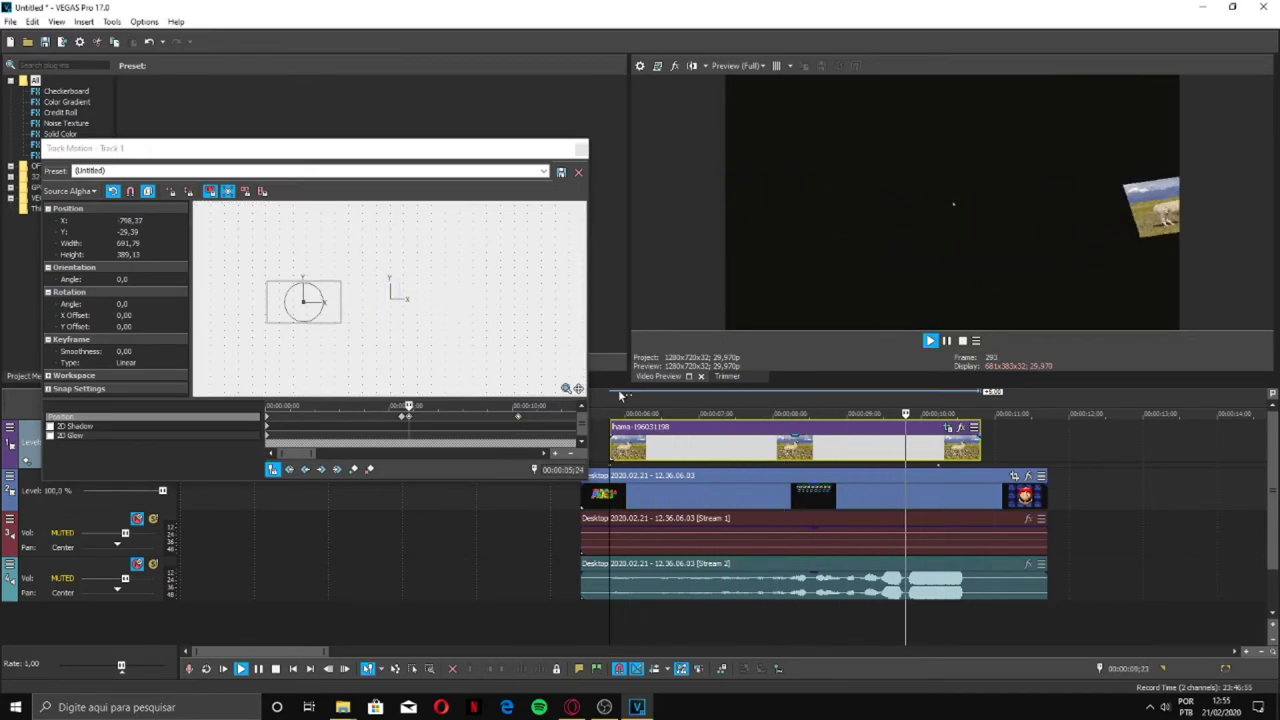
key(space)
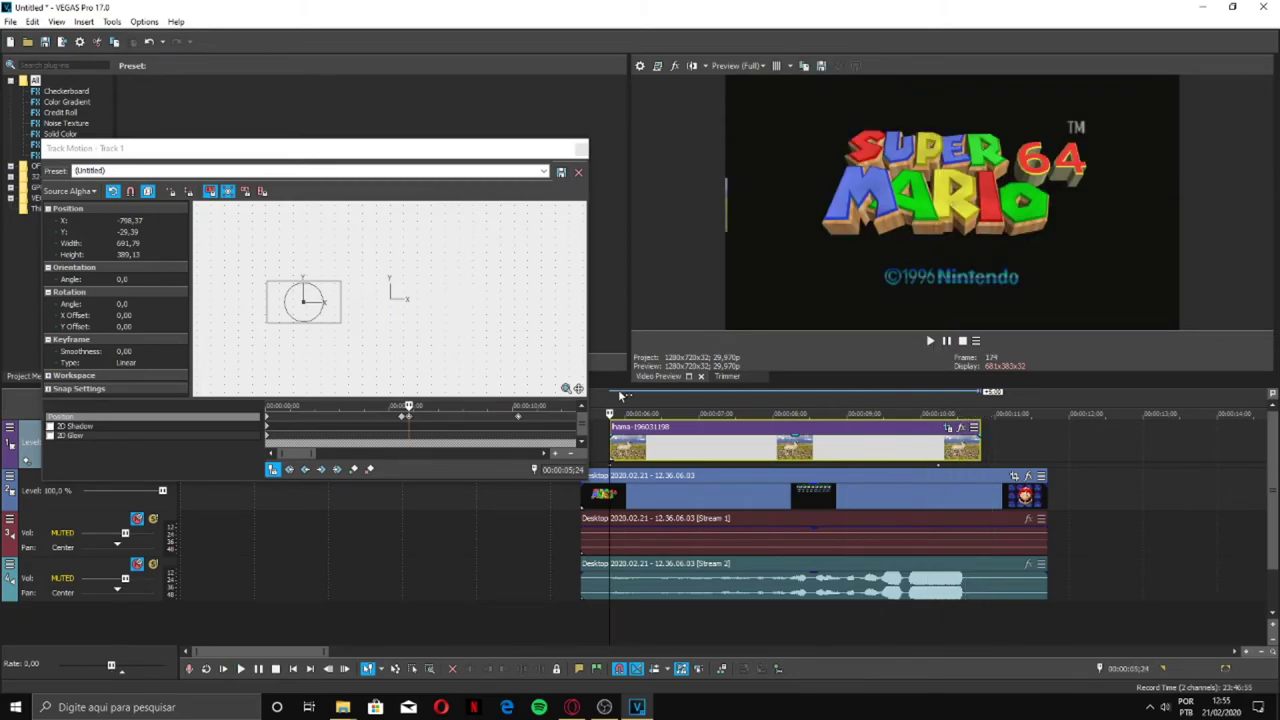
- Remove the llama image event from track 1 and play back the remaining video briefly
key(ctrl+z)
key(space)
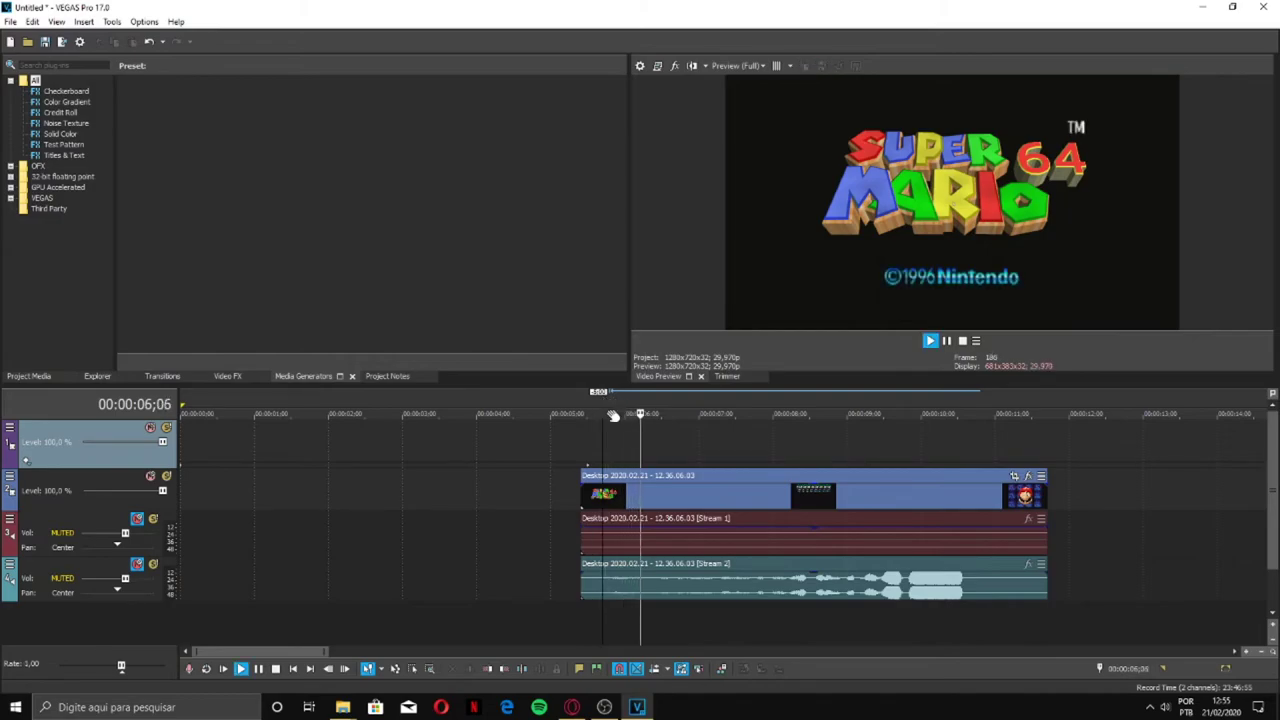
key(space)
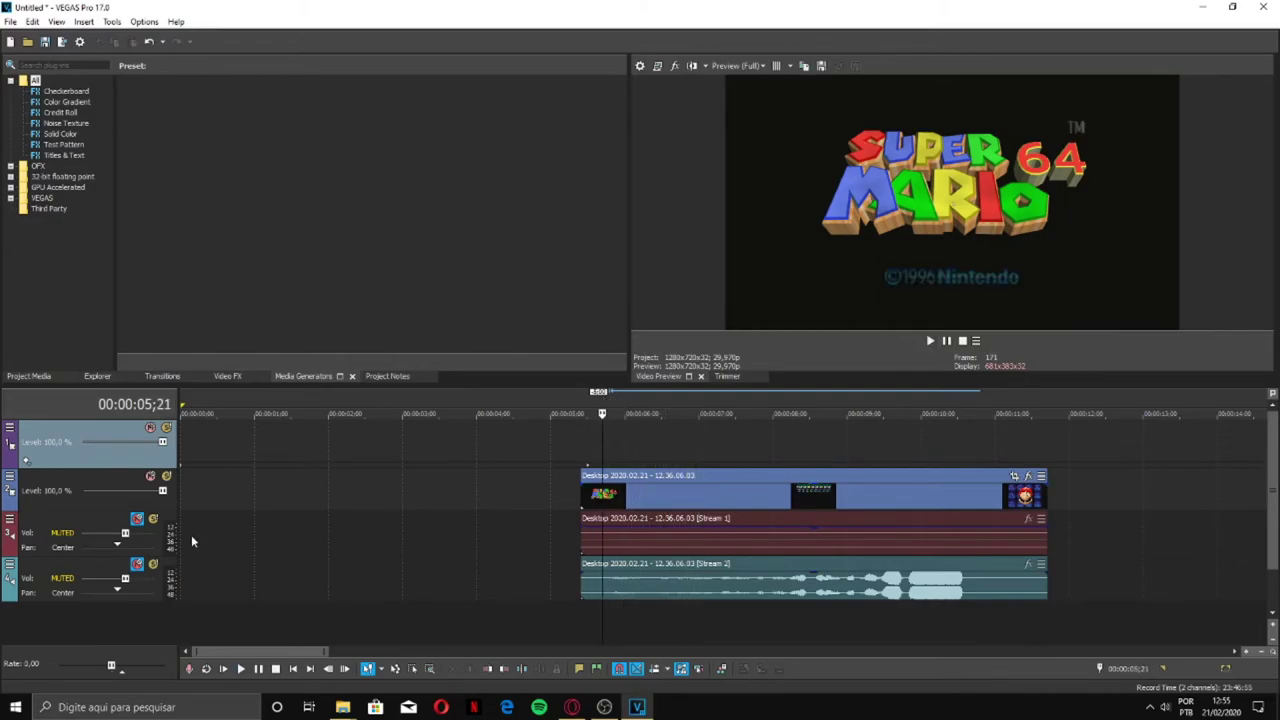
- Review the game clip at several points between 00:00:06;11 and 00:00:10;09
click(651, 418)
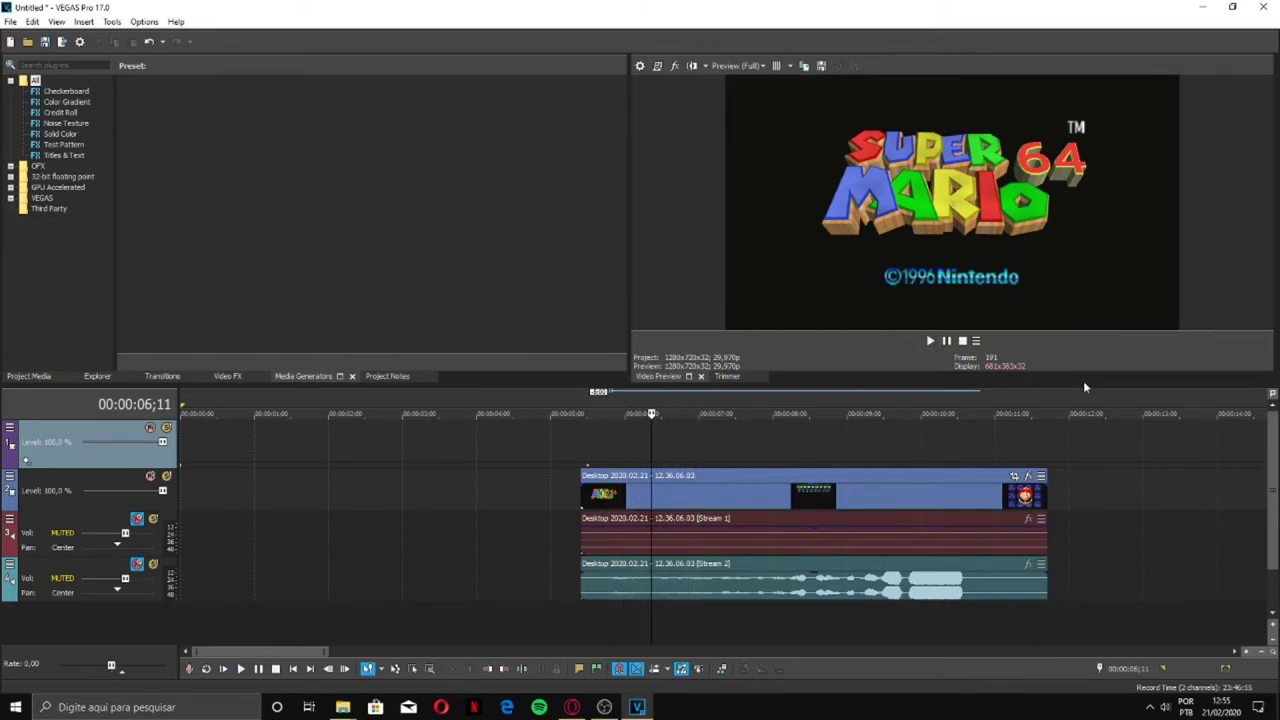
click(774, 416)
click(832, 410)
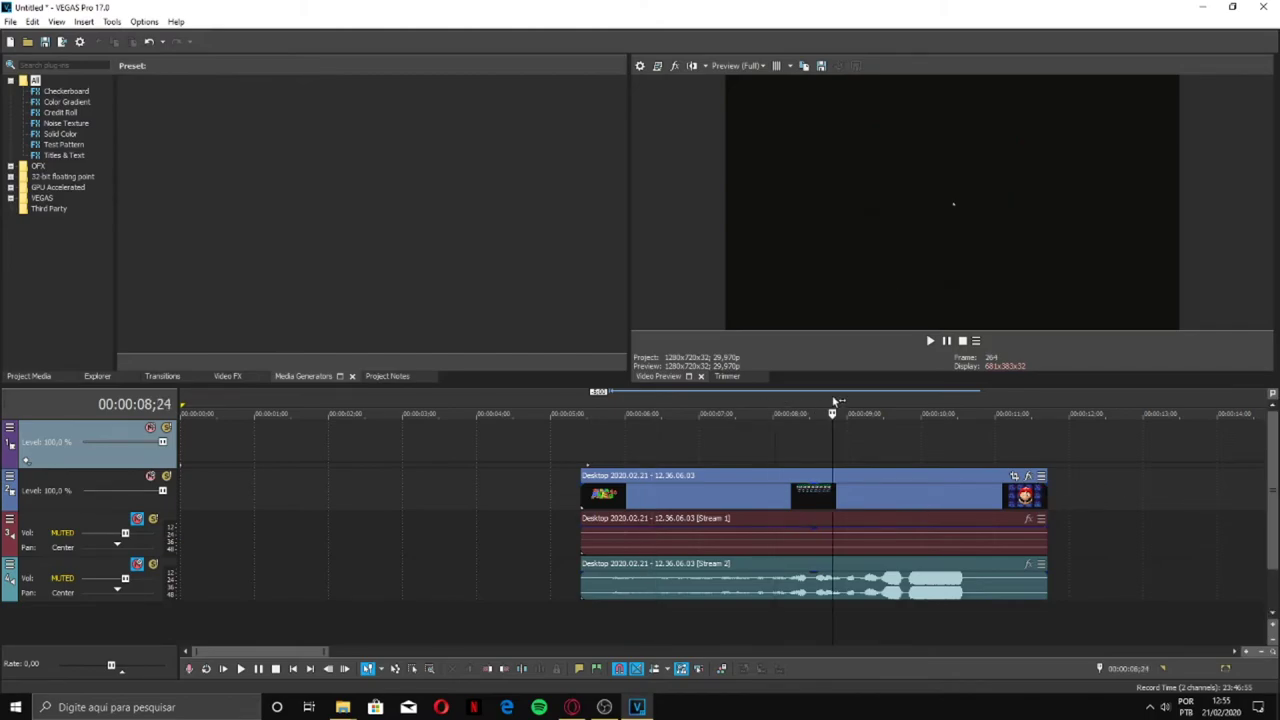
click(945, 406)
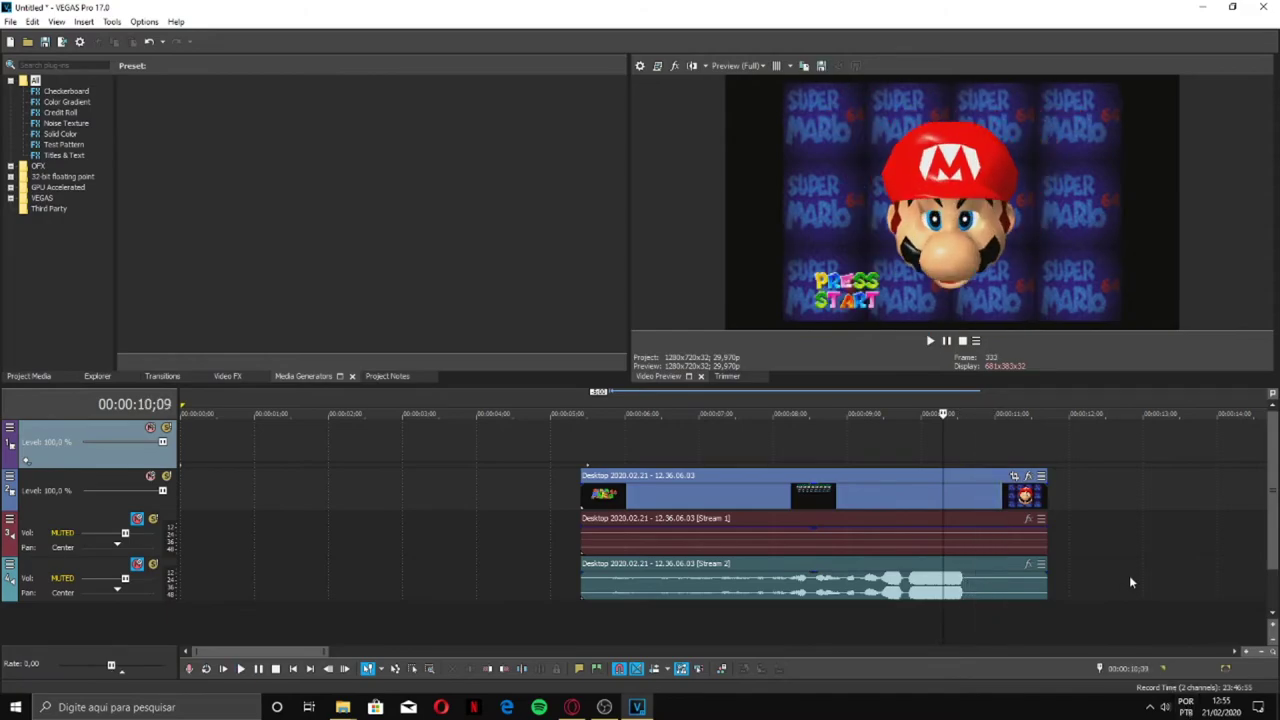
click(768, 492)
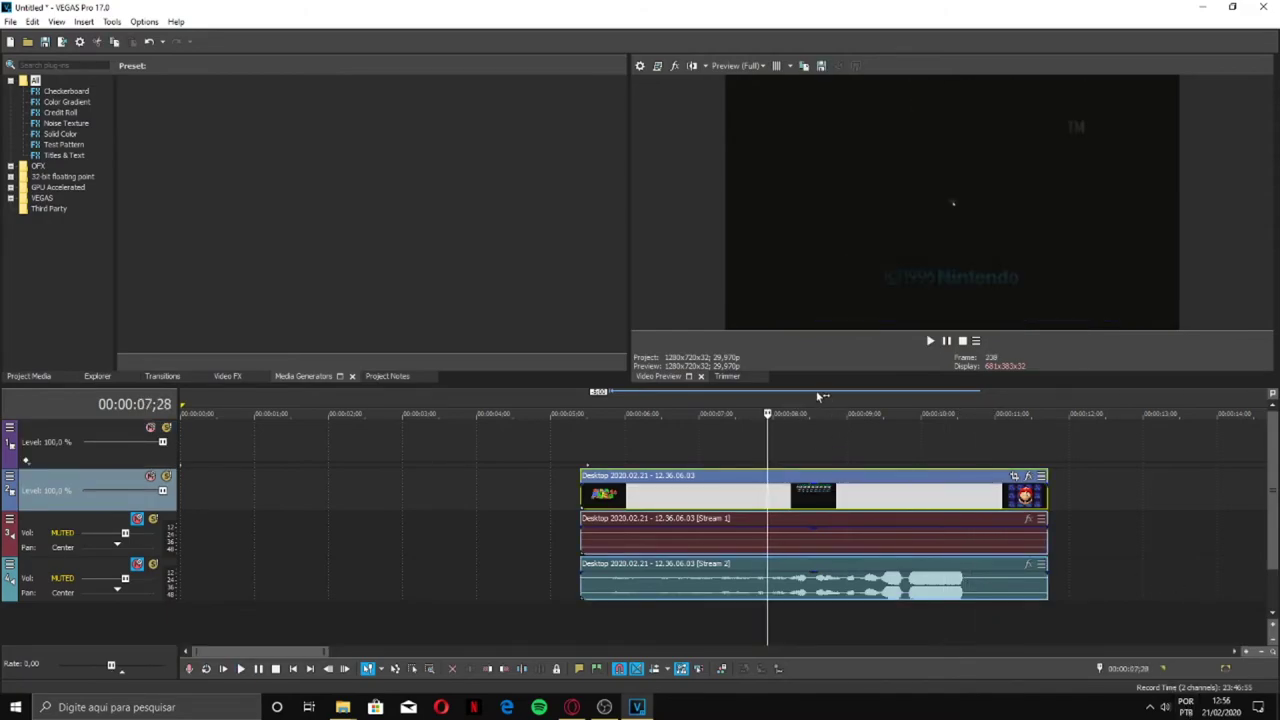
click(818, 397)
- Launch HandBrake from the desktop and close VEGAS Pro
click(1277, 707)
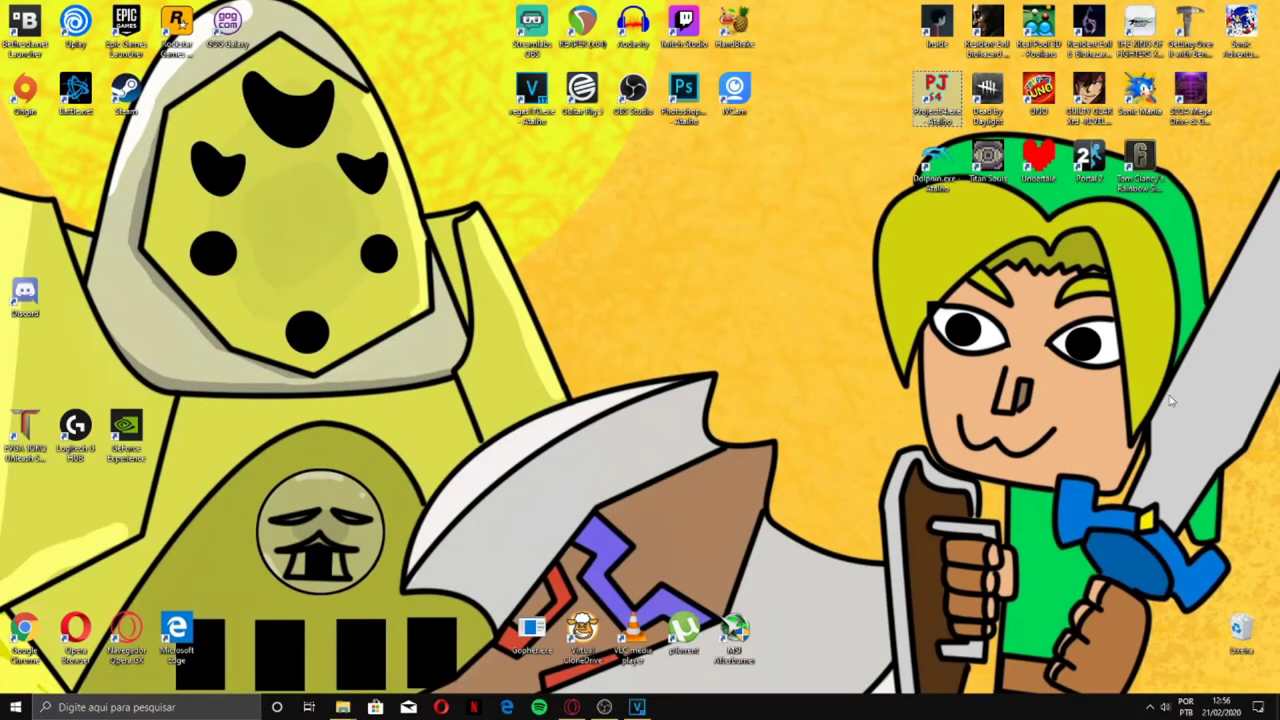
click(724, 32)
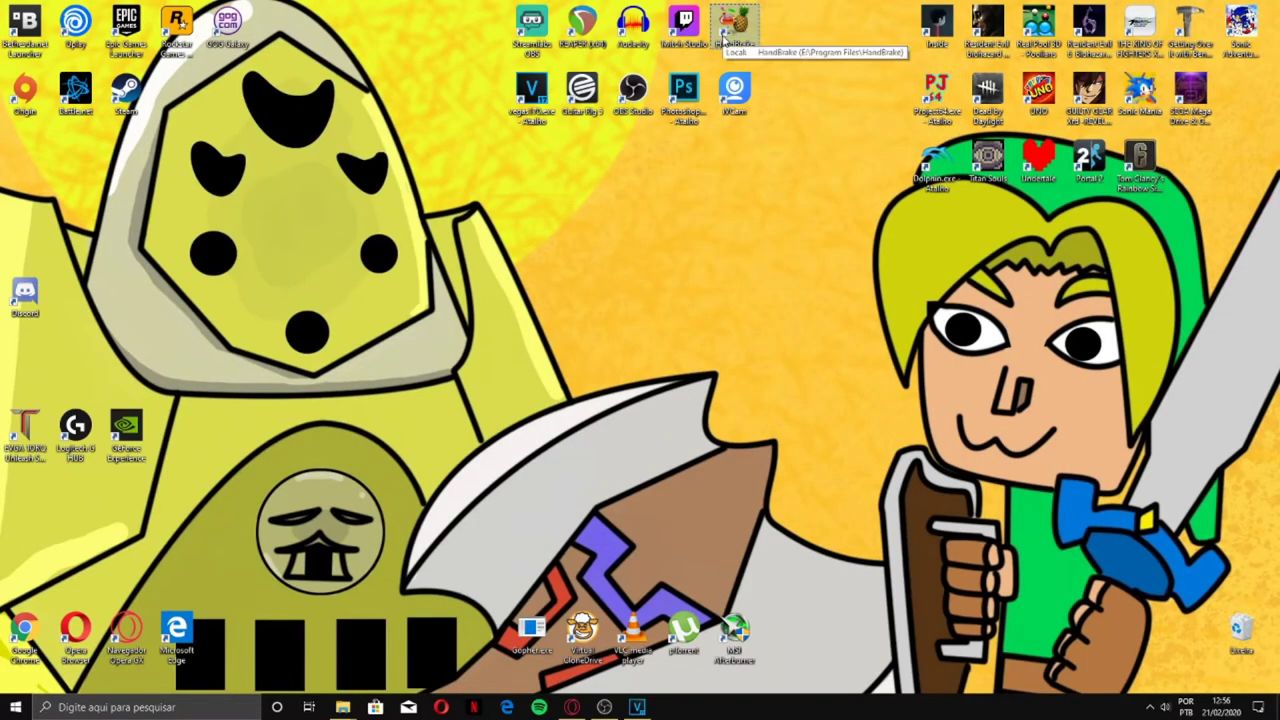
click(638, 708)
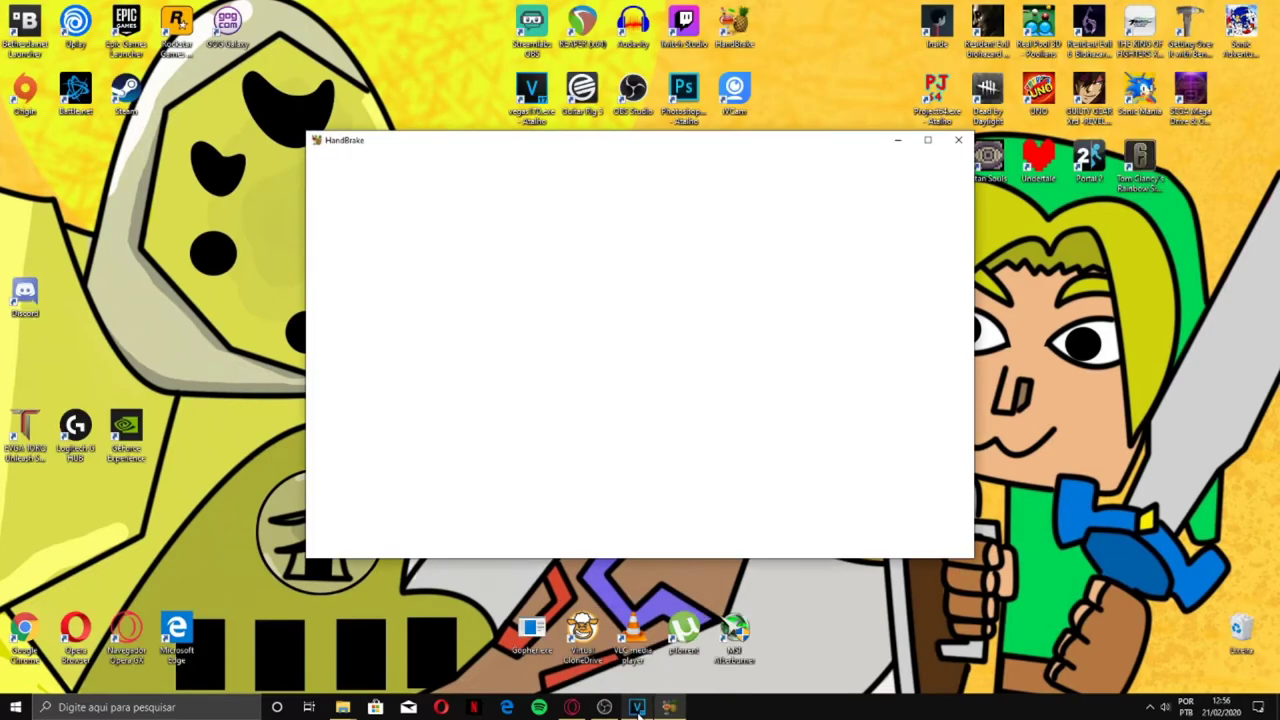
click(7, 9)
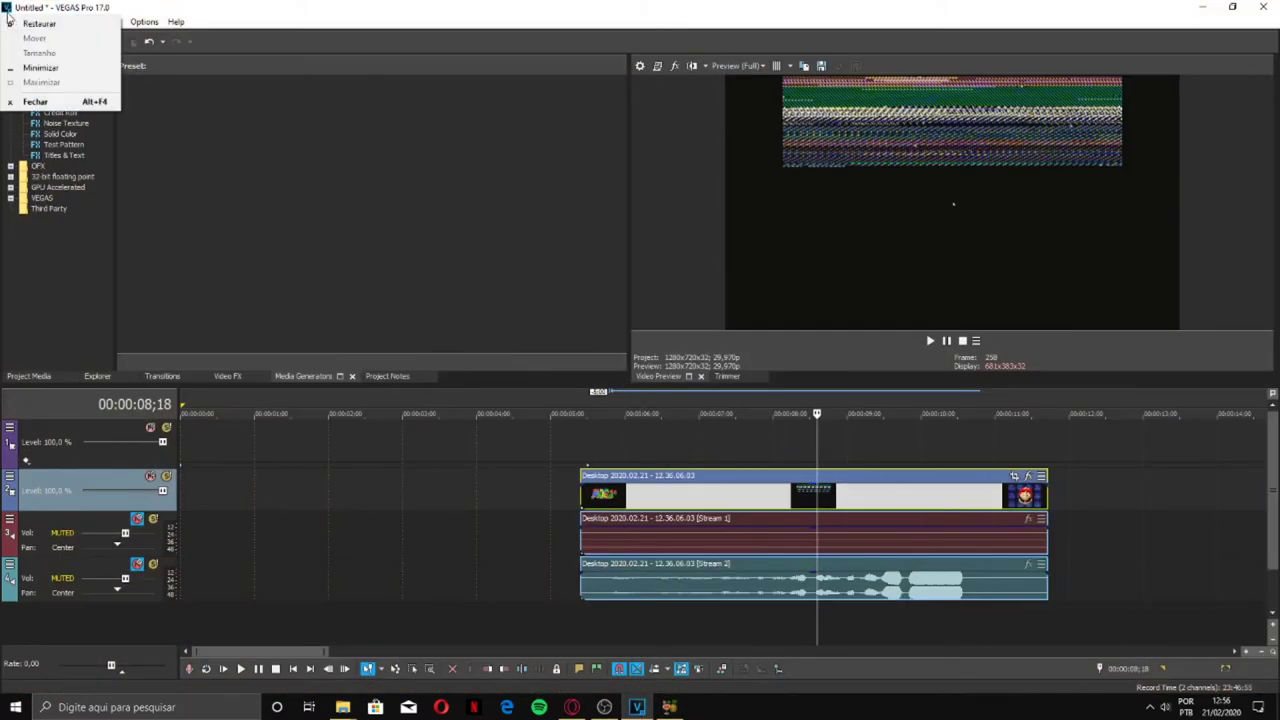
key(ctrl+s)
text(asdfsfsfsasfsfs)
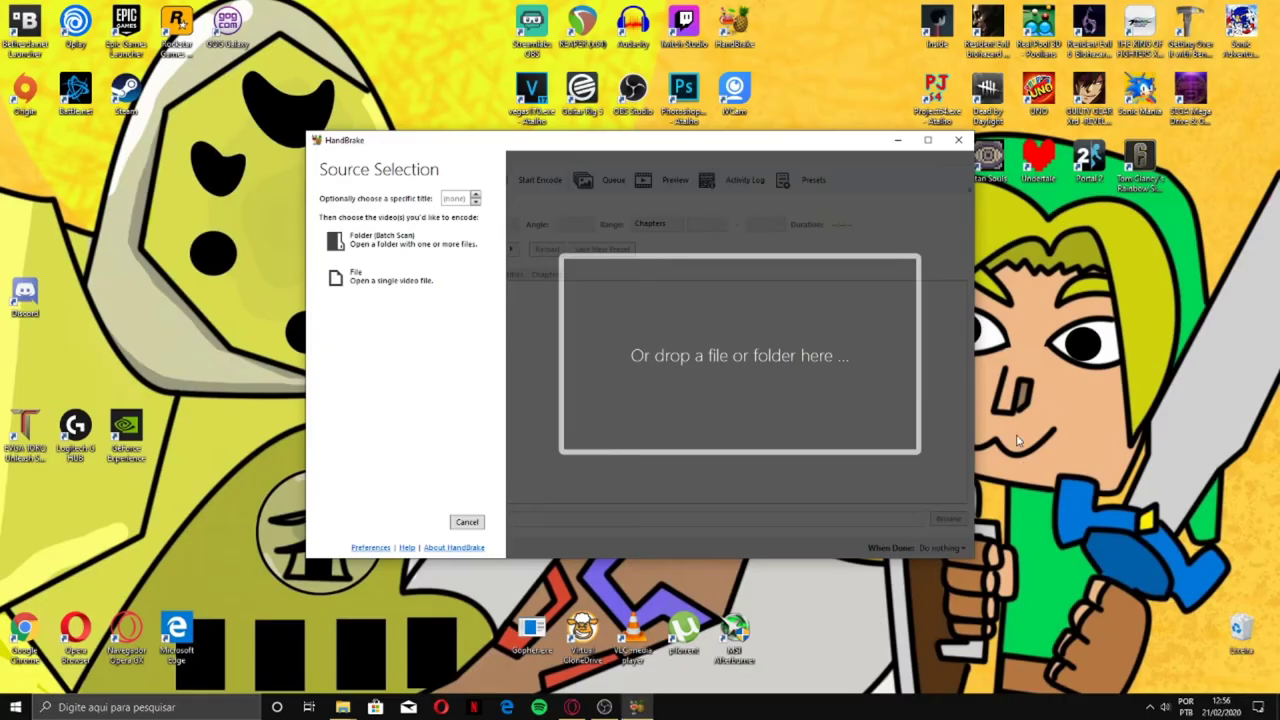
- Bring up the Desktop videos folder in File Explorer and arrange it side by side with the HandBrake window
drag(684, 153, 875, 147)
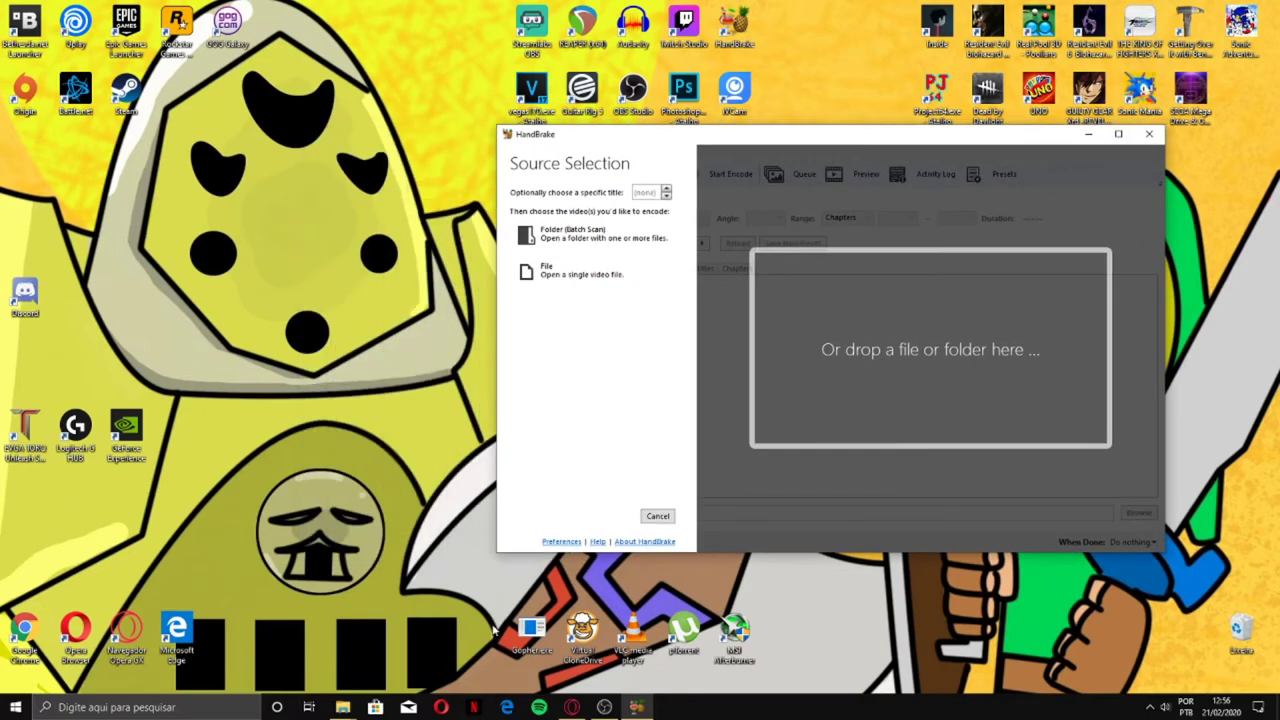
mouse_move(342, 708)
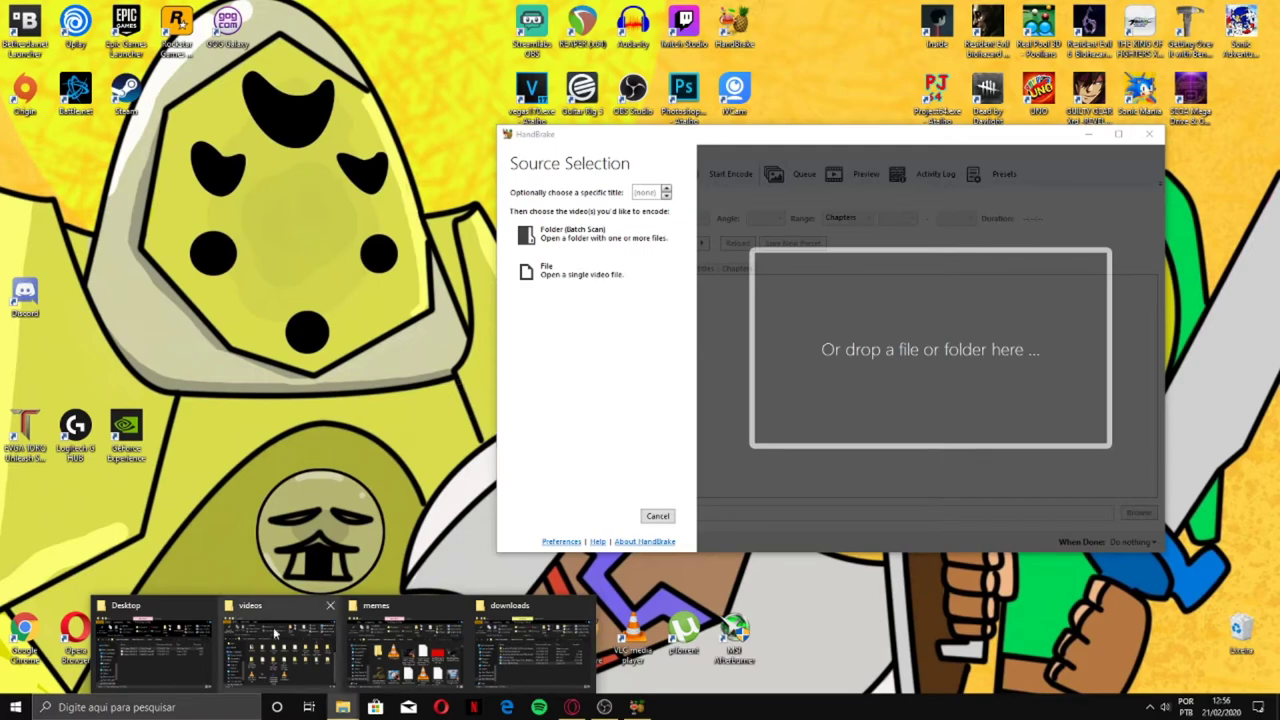
click(152, 645)
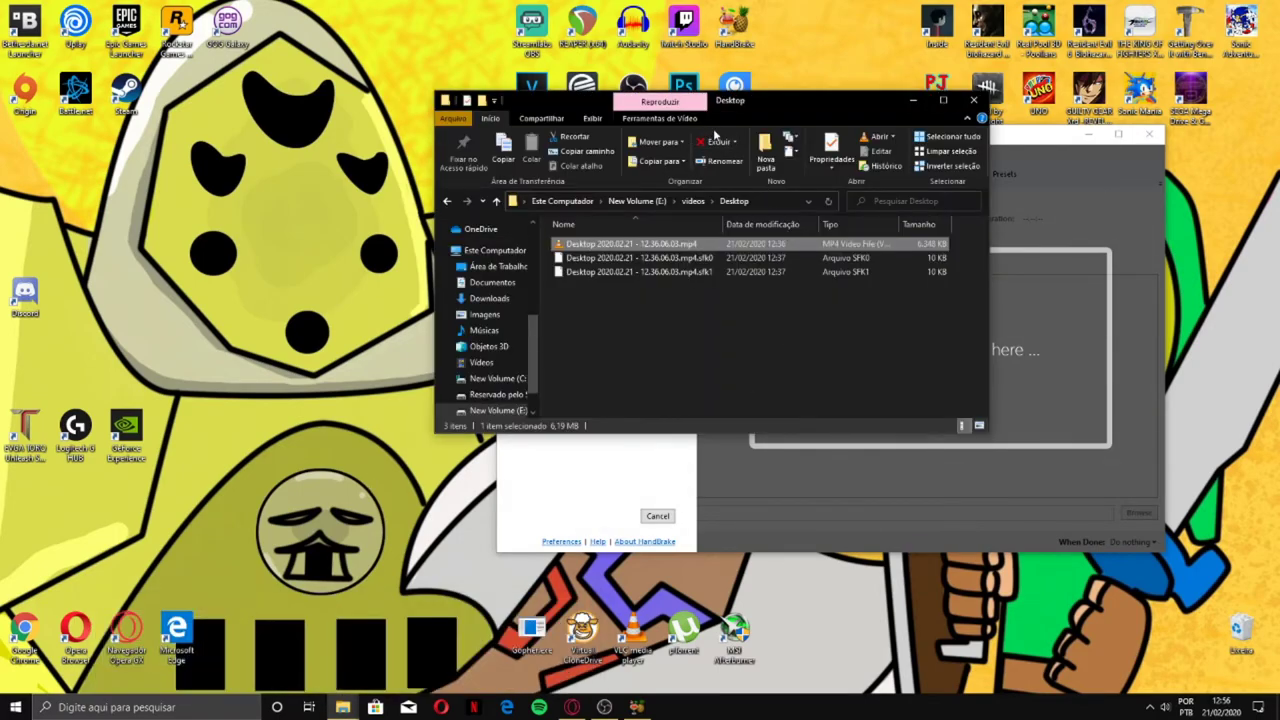
drag(703, 108, 288, 70)
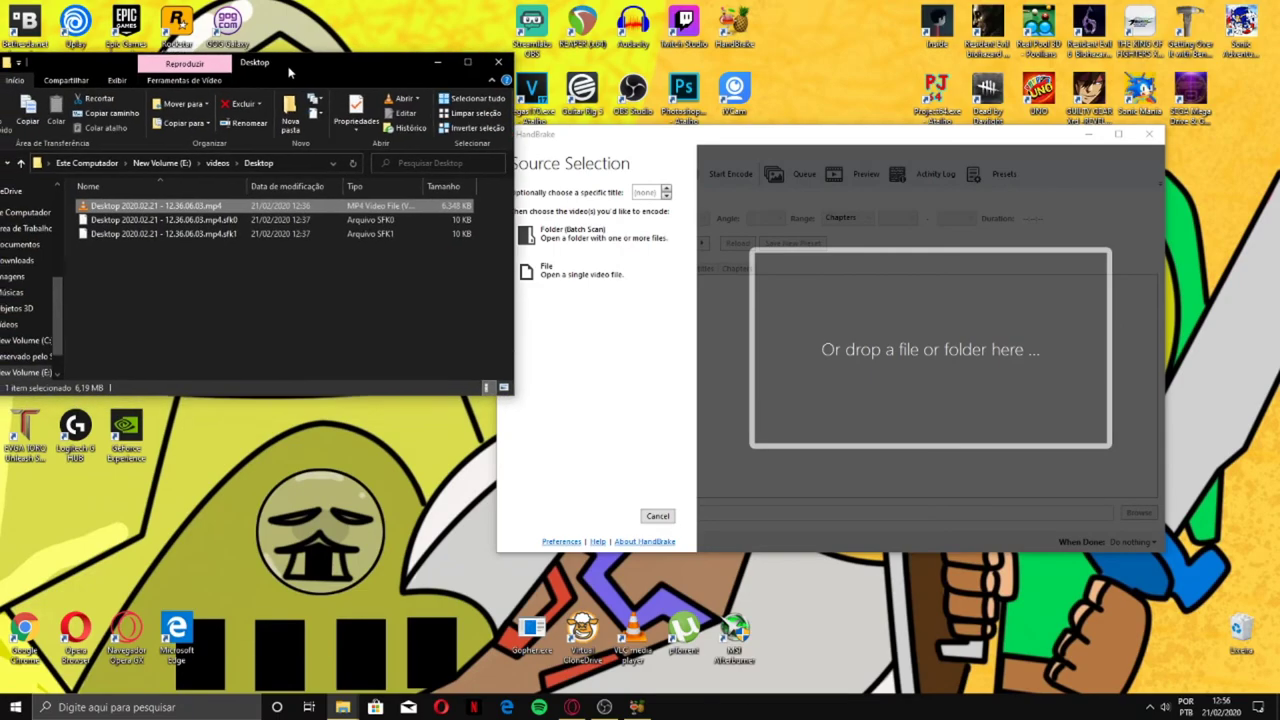
- Load Desktop 2020.02.21 - 12.36.06.03.mp4 into HandBrake and set the output width and height to 360
drag(135, 212, 866, 309)
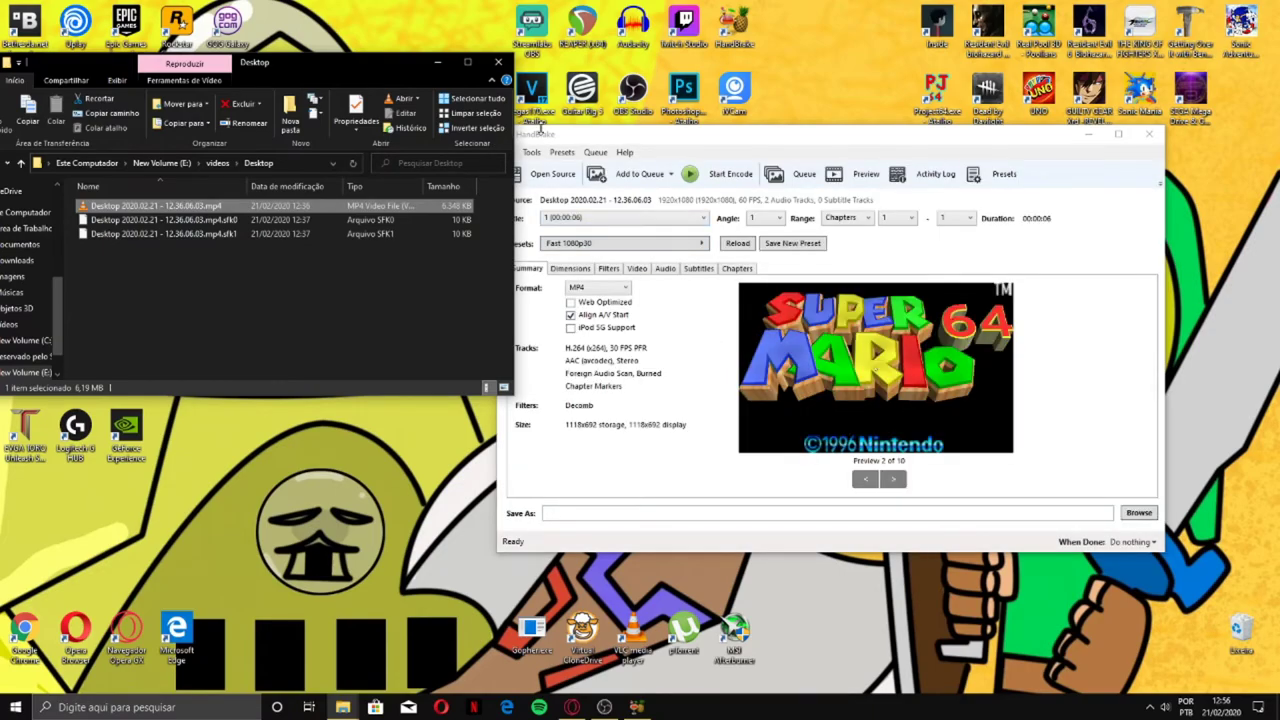
click(566, 145)
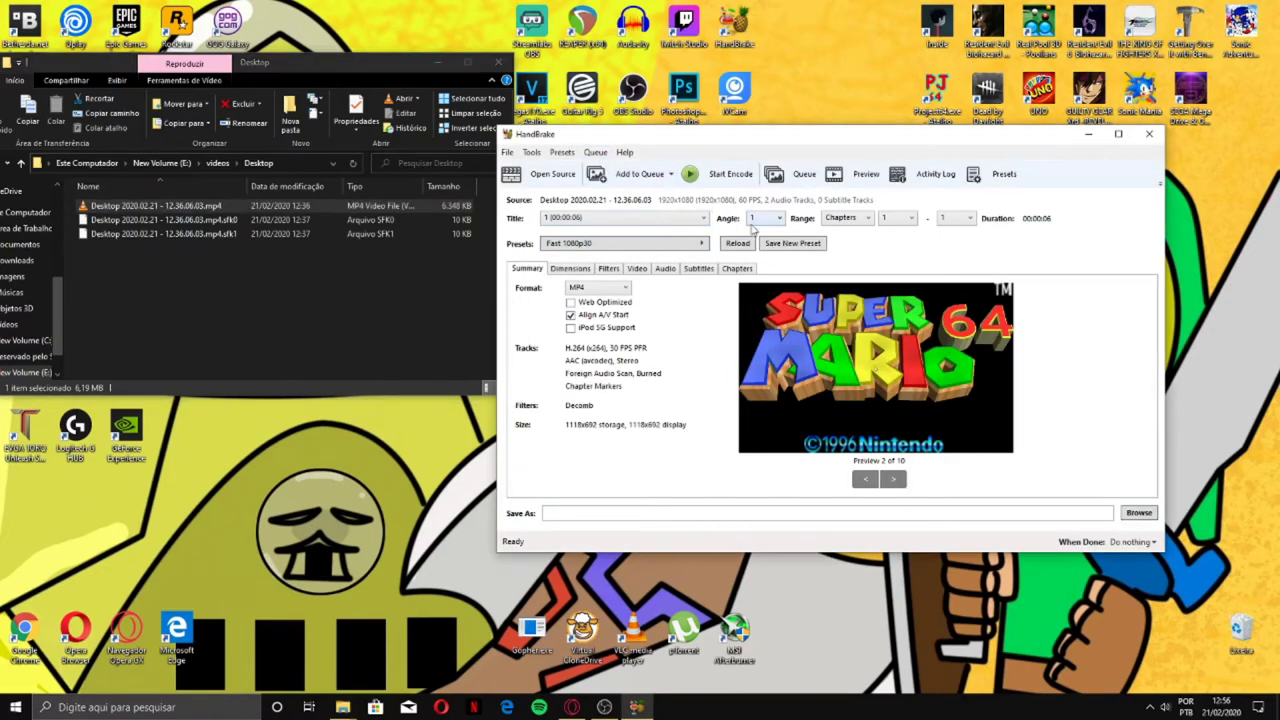
click(570, 269)
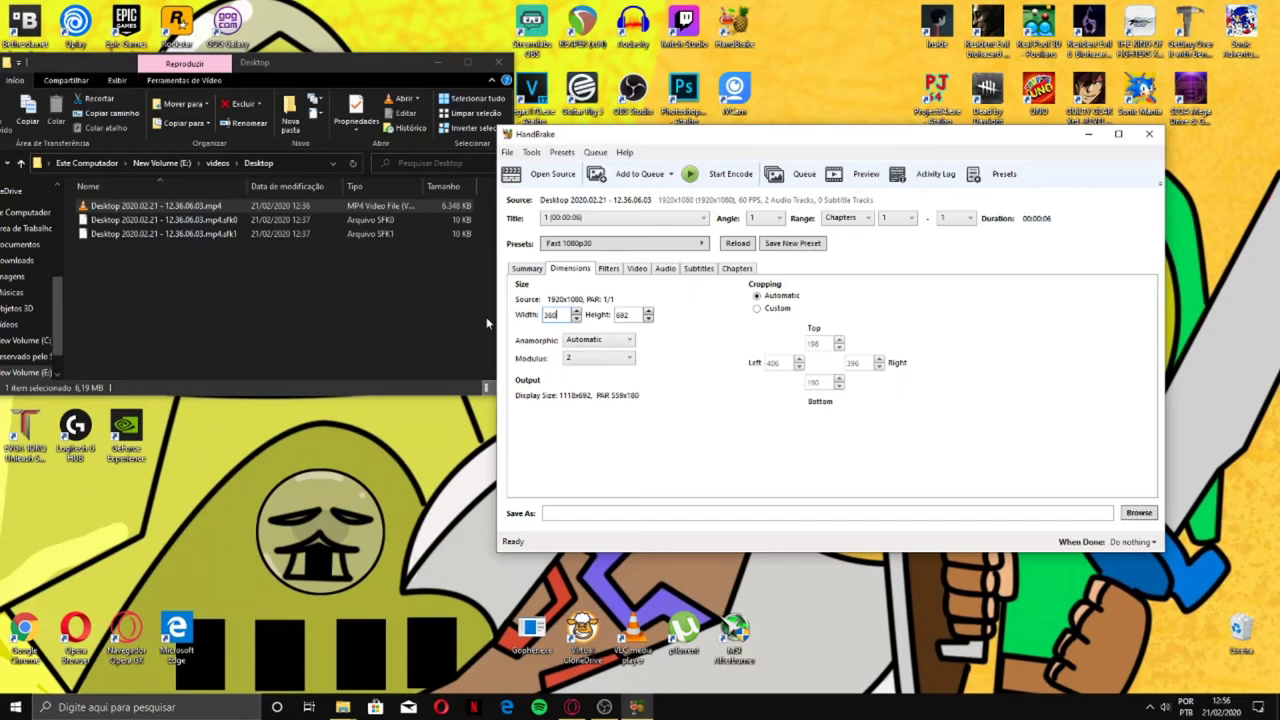
text(360)
click(528, 268)
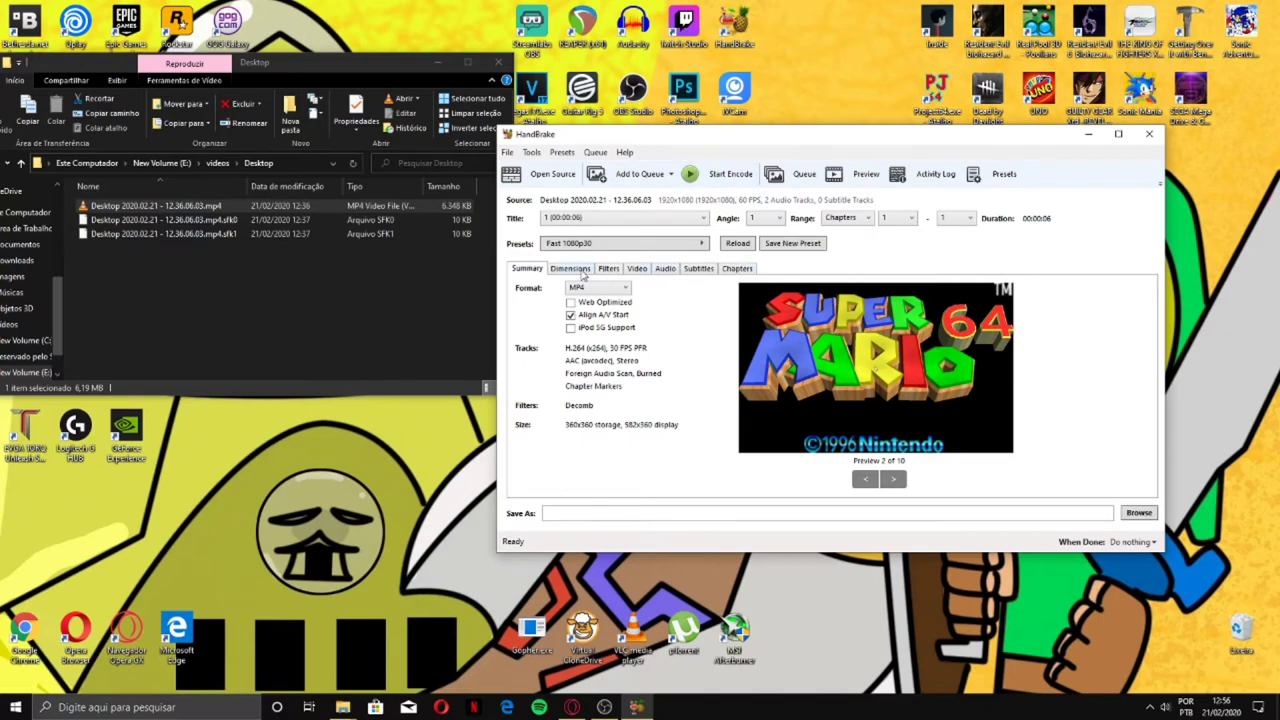
- Lower the video's constant quality to 31.5 RF, keeping the current source file
click(578, 270)
click(616, 270)
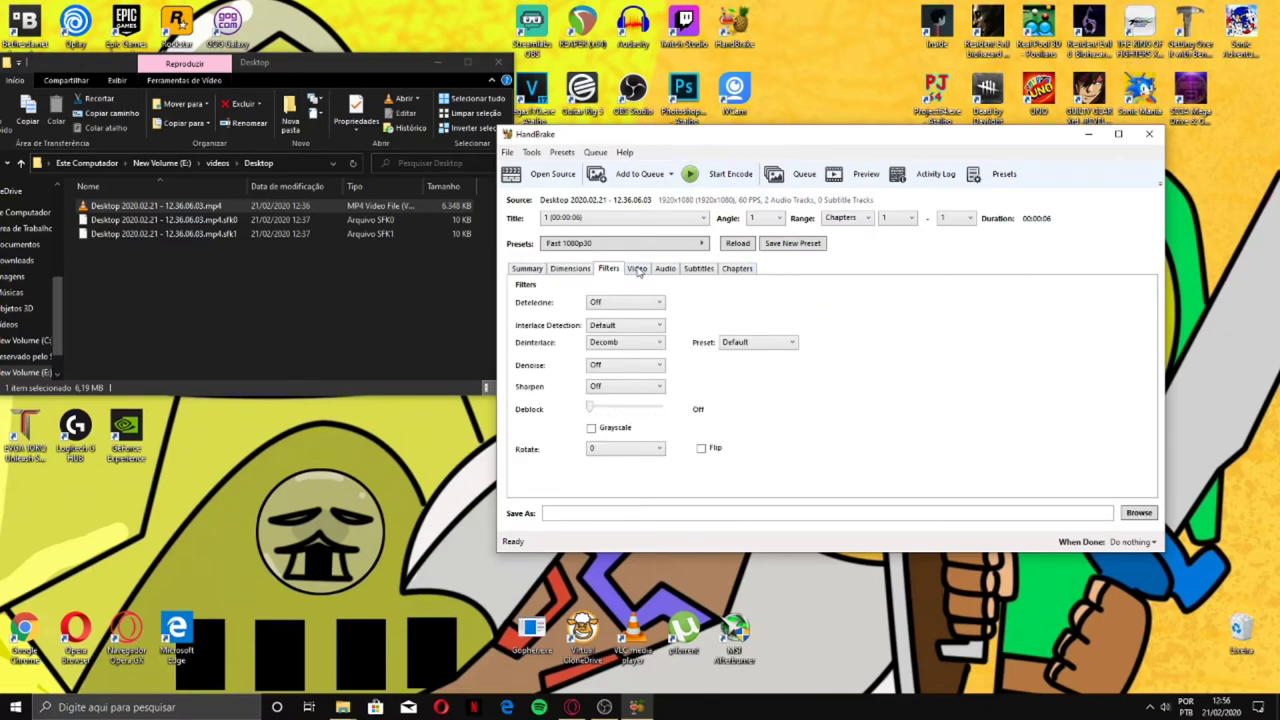
click(637, 270)
drag(971, 320, 929, 322)
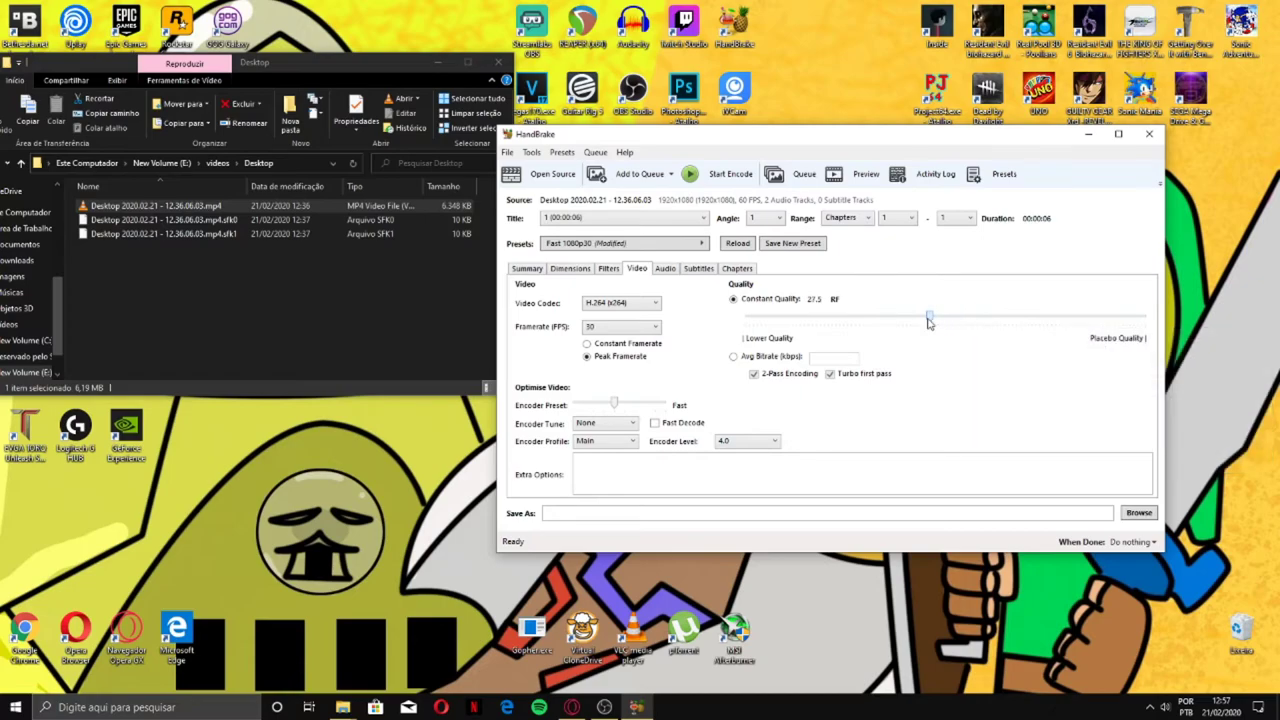
click(545, 174)
click(659, 516)
- Set the output file to Desktop 2020.02.21 - 12.36.06.03.mp4 in the Dolphin Emulator proxy folder and start the encode
click(1139, 512)
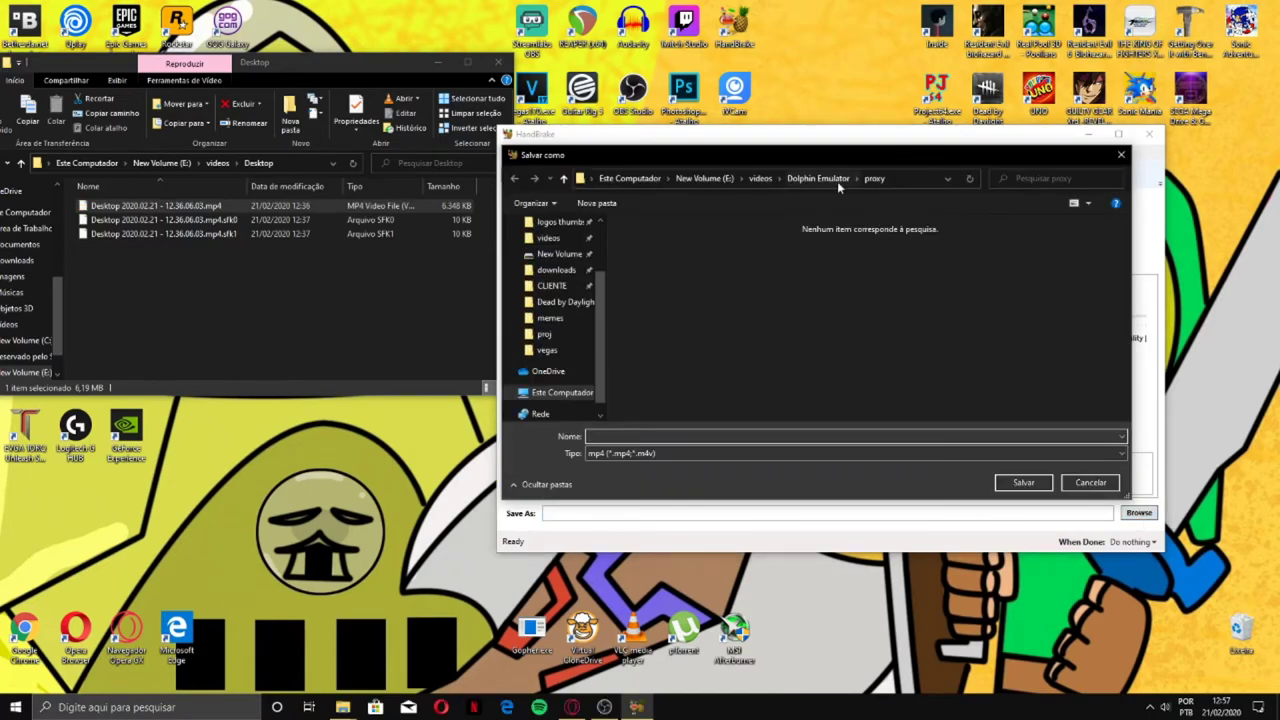
text(sefsefsea)
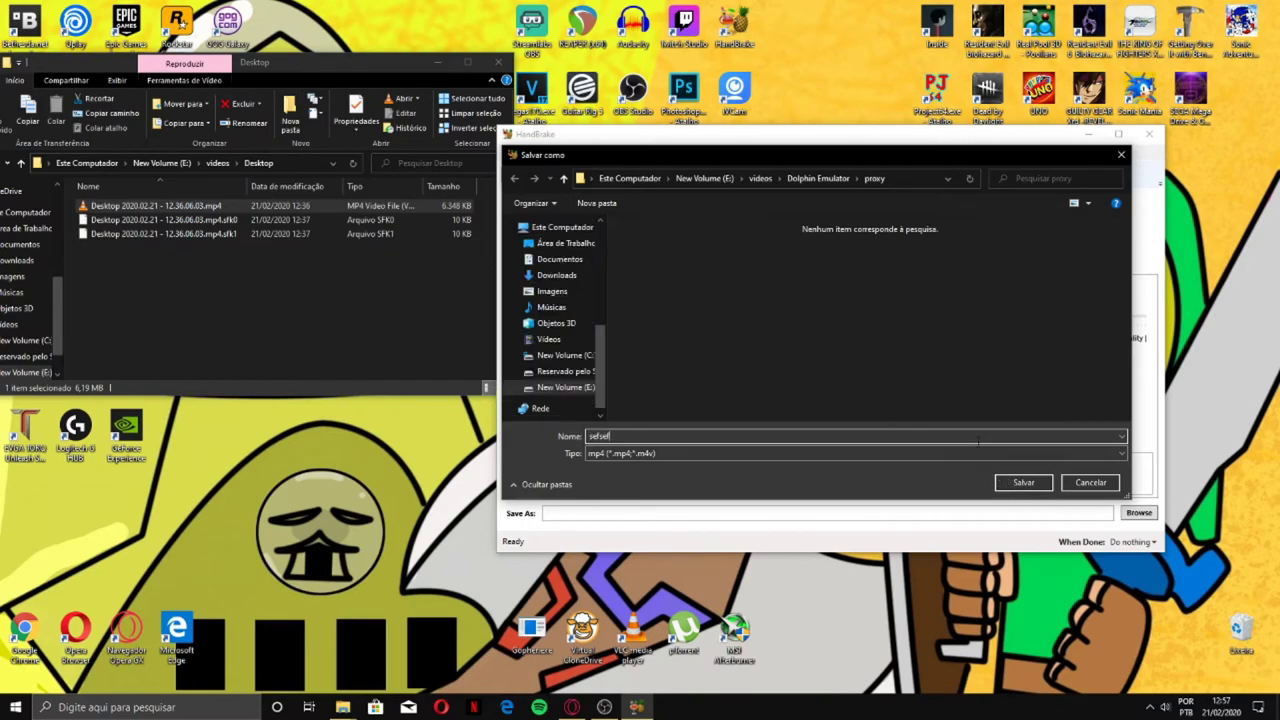
double_click(716, 437)
text(Desktop 2020.02.21 - 12.36.06.03)
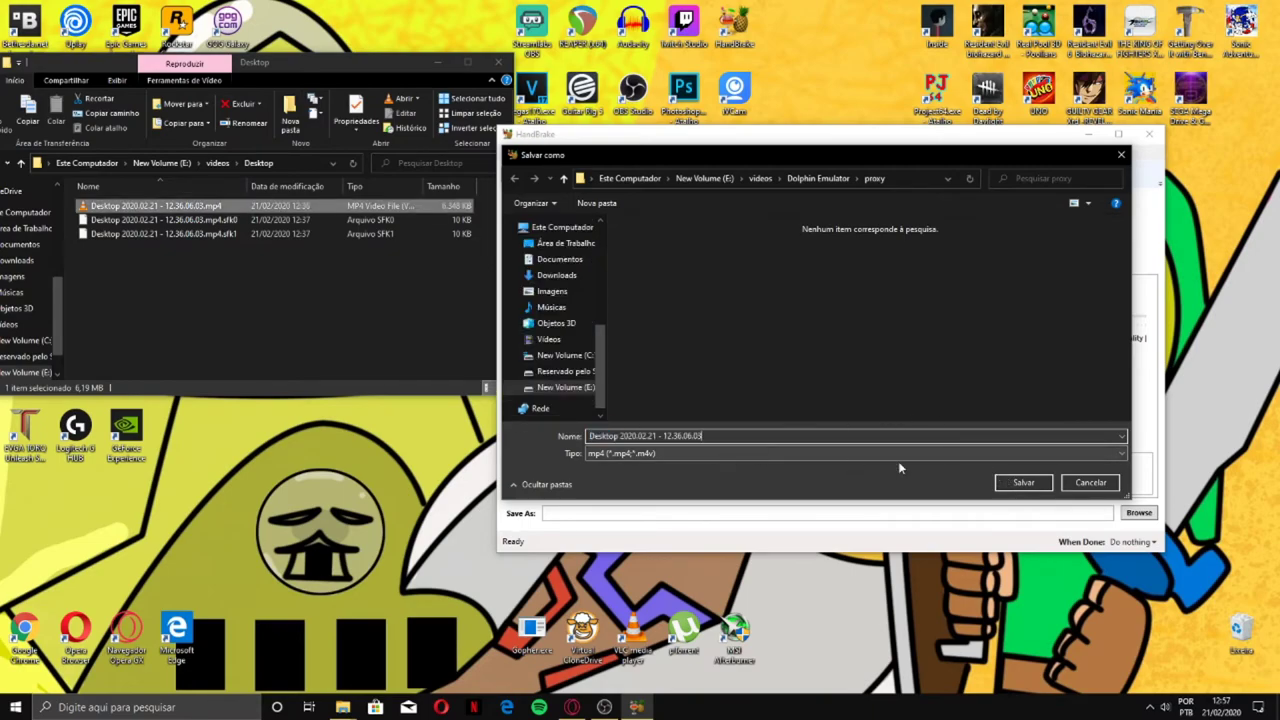
click(1023, 483)
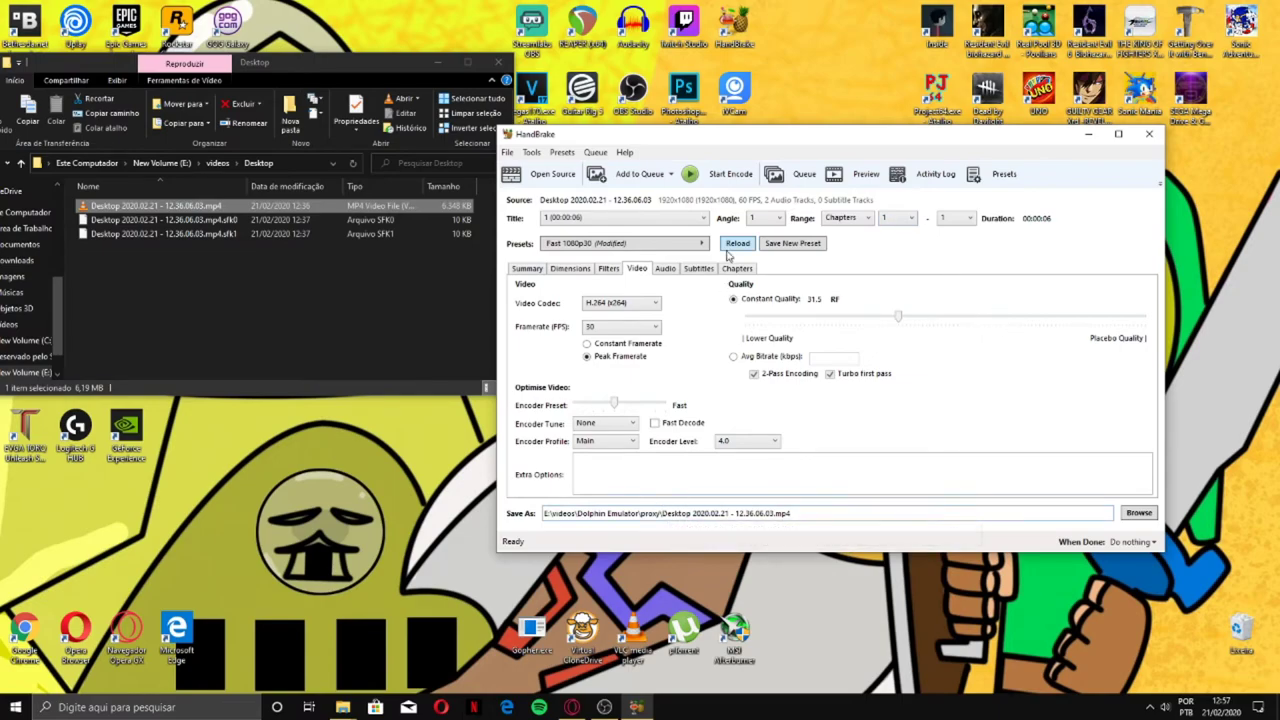
click(714, 176)
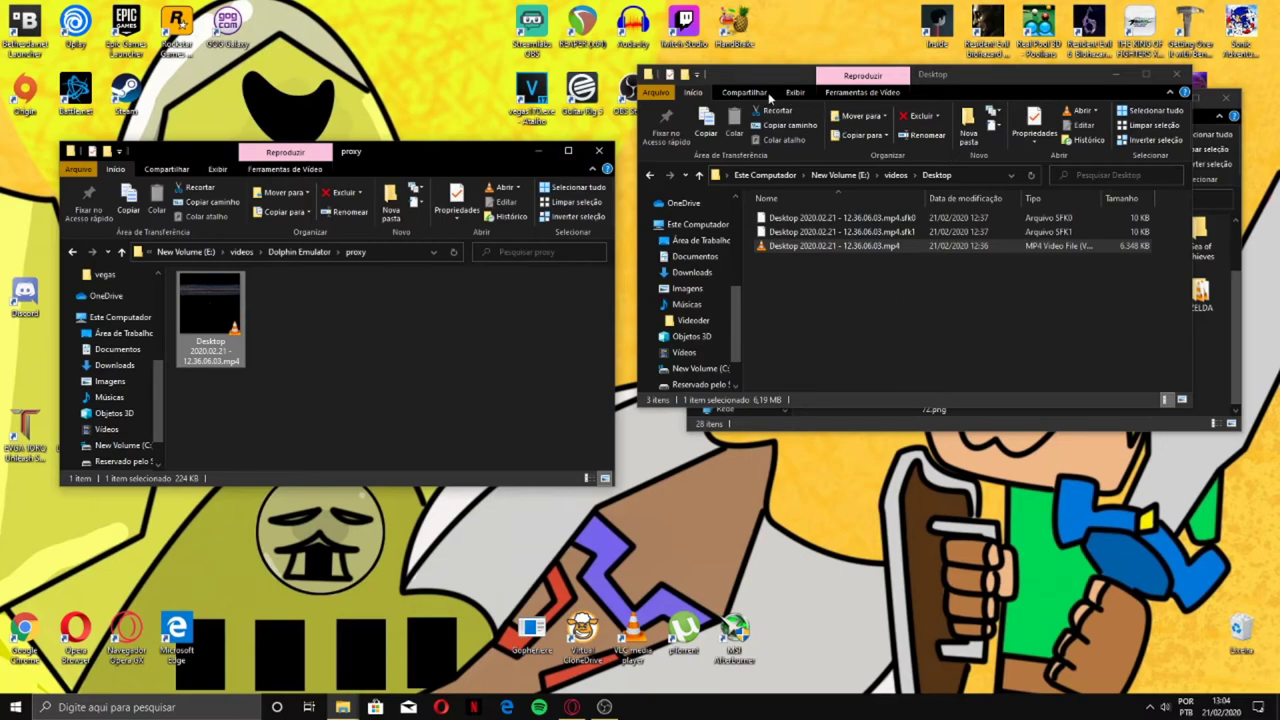
- Move the original recording from the Desktop folder to the videos folder and put the proxy video in its place
drag(760, 72, 340, 36)
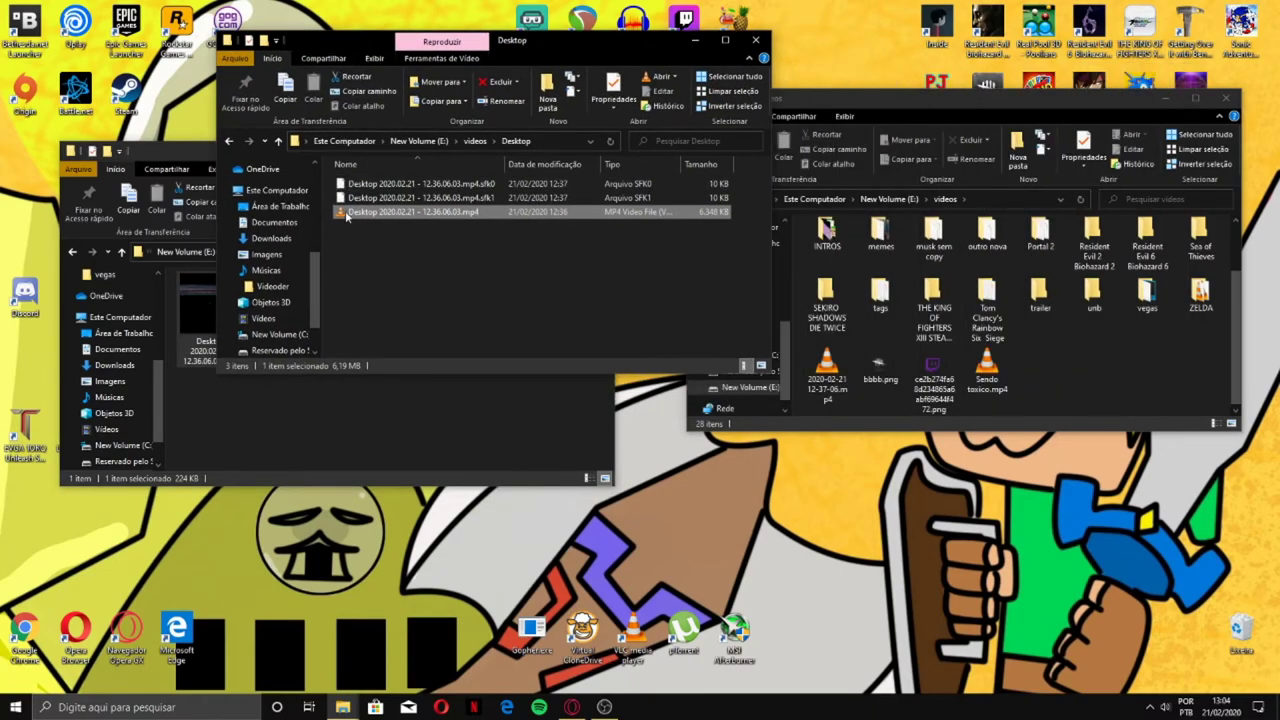
drag(352, 215, 1118, 385)
click(281, 421)
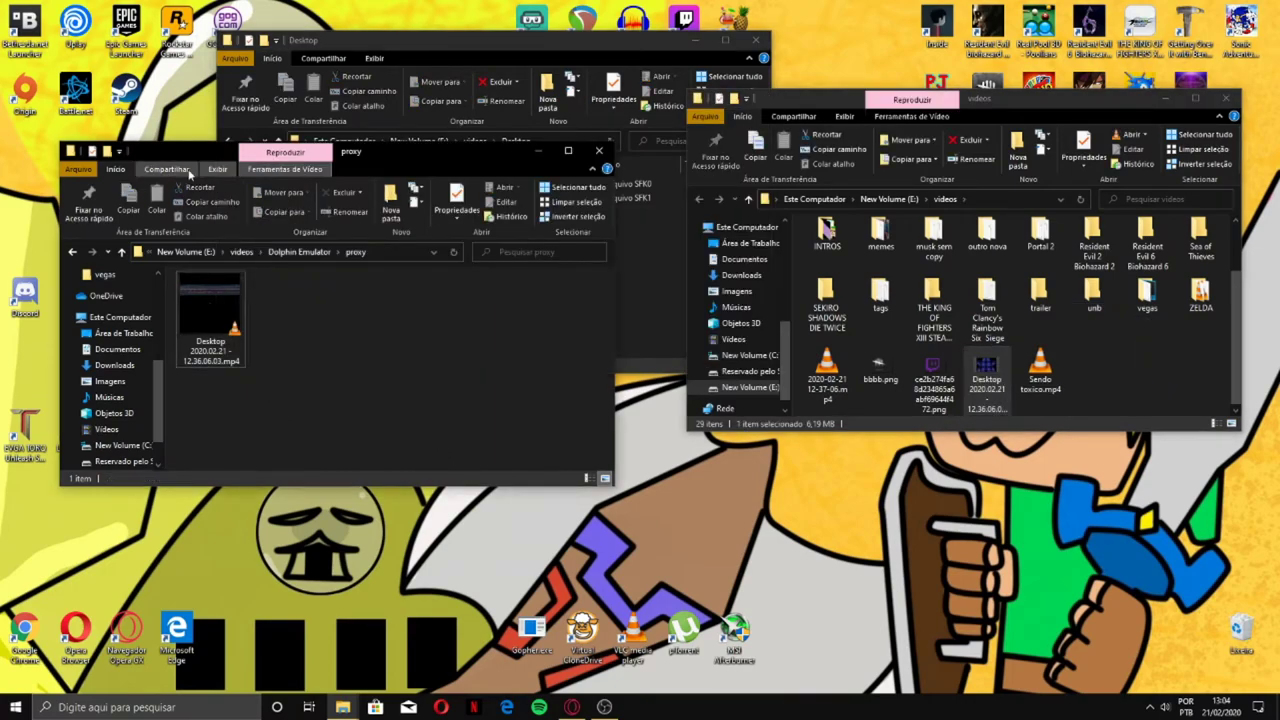
drag(189, 162, 306, 370)
drag(323, 520, 389, 290)
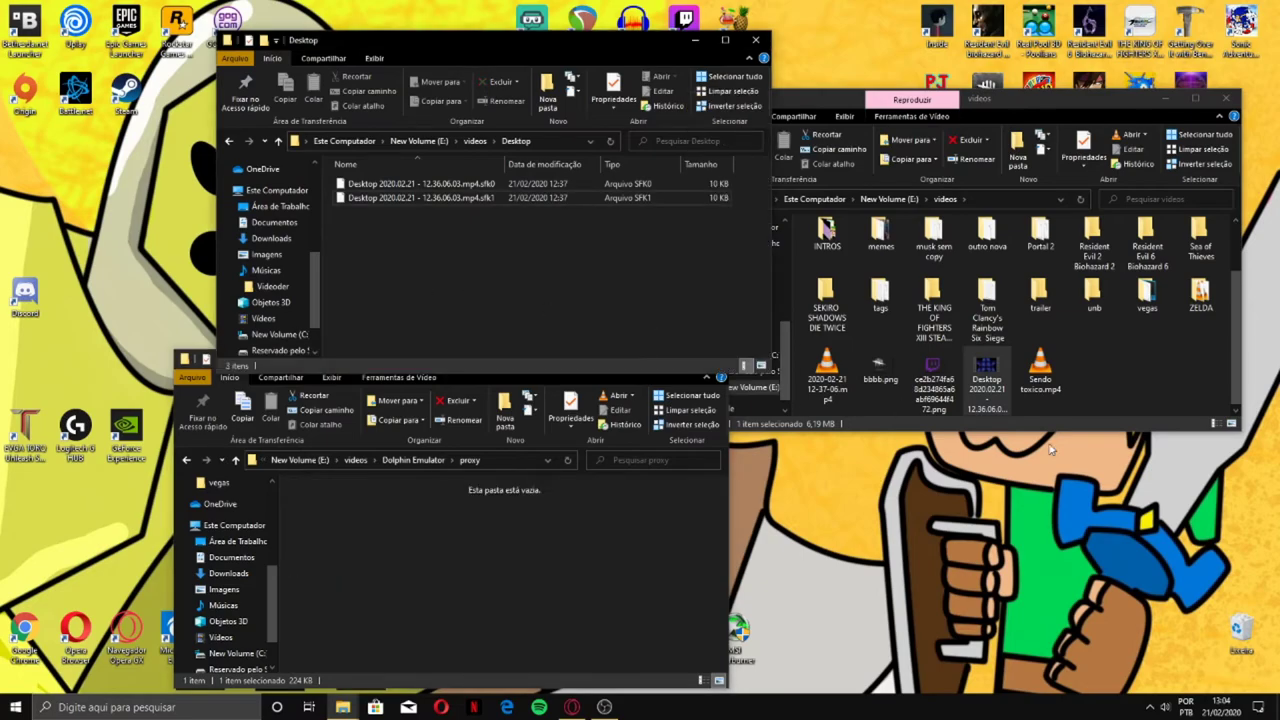
- Compare the file names of the original in the videos folder and the proxy in the Desktop folder
click(1048, 388)
click(999, 389)
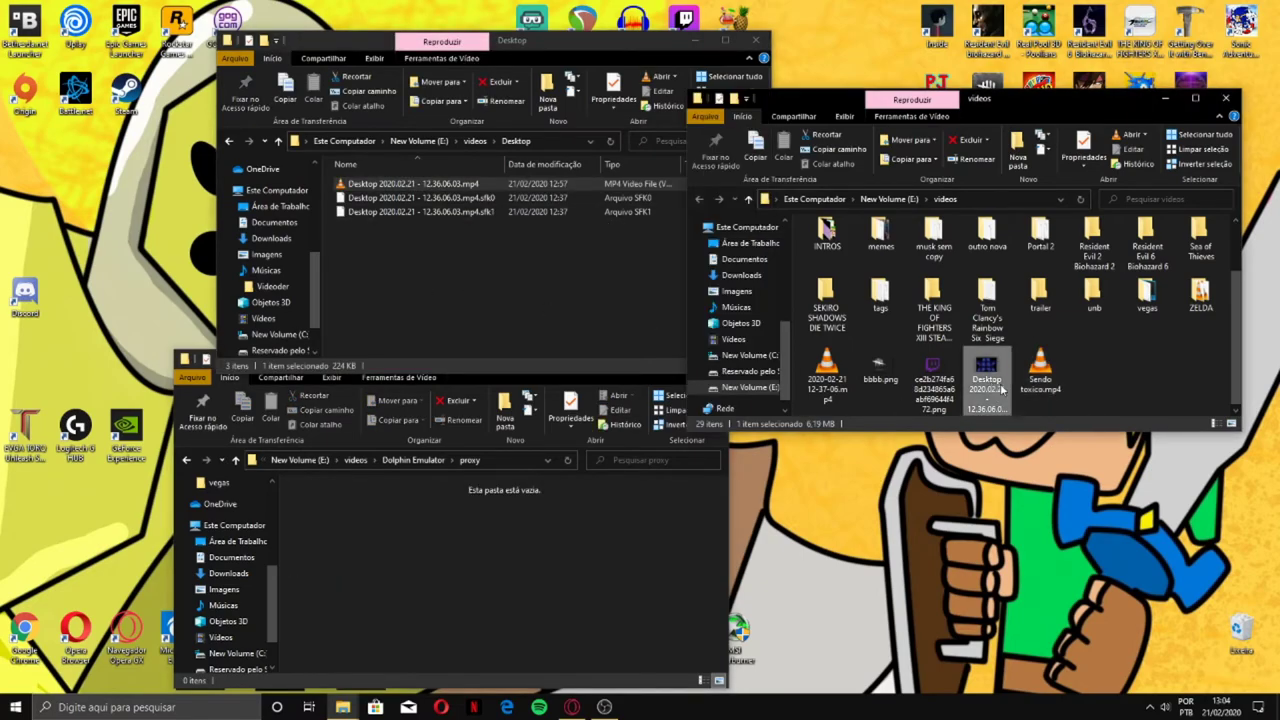
click(987, 389)
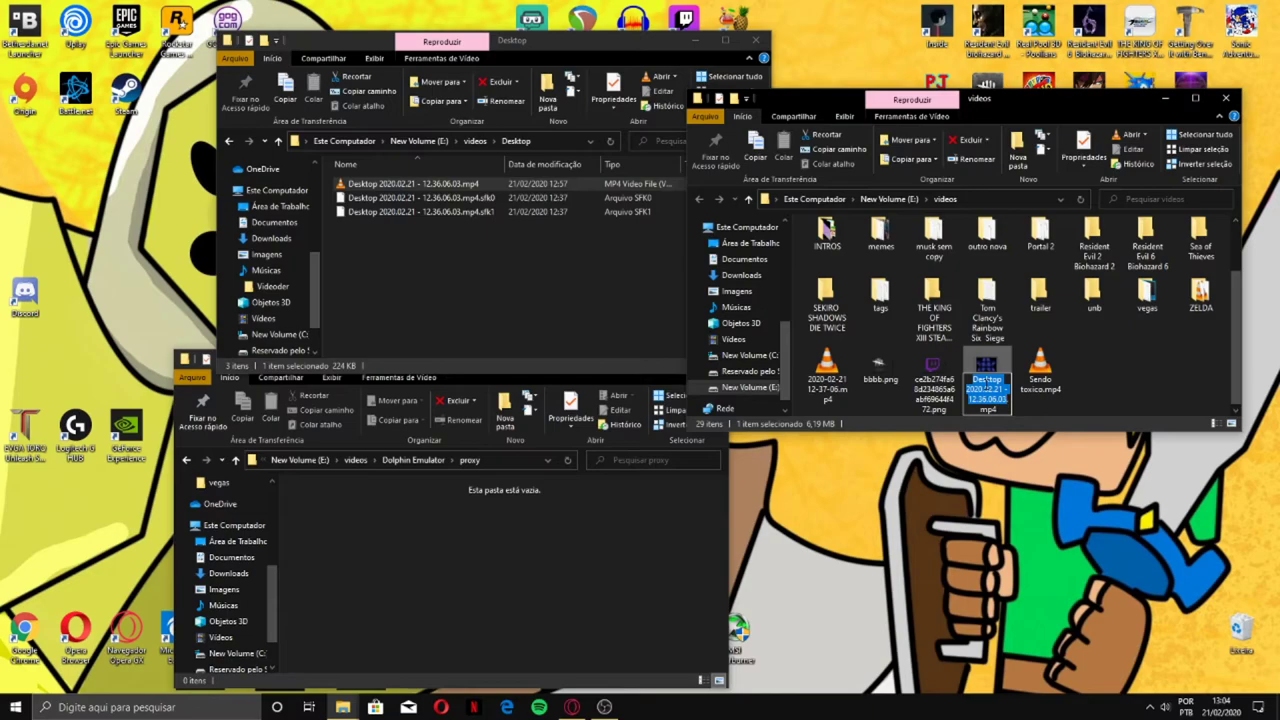
click(387, 183)
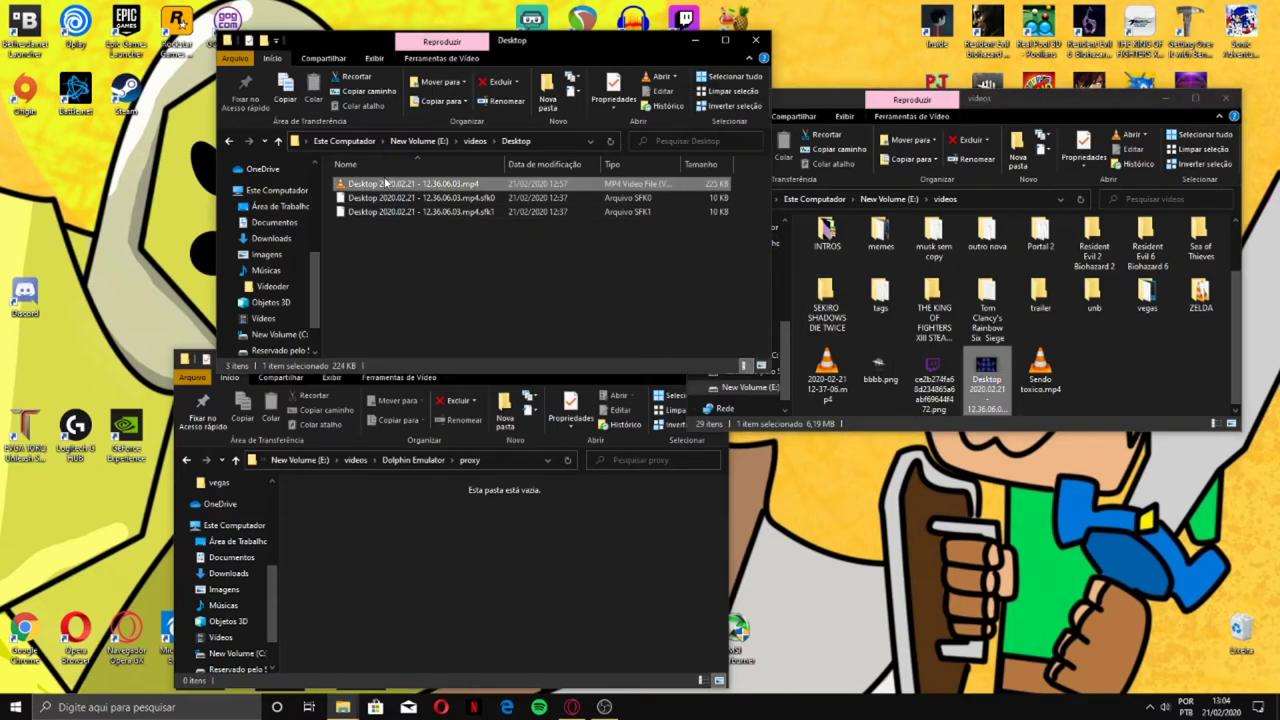
click(380, 185)
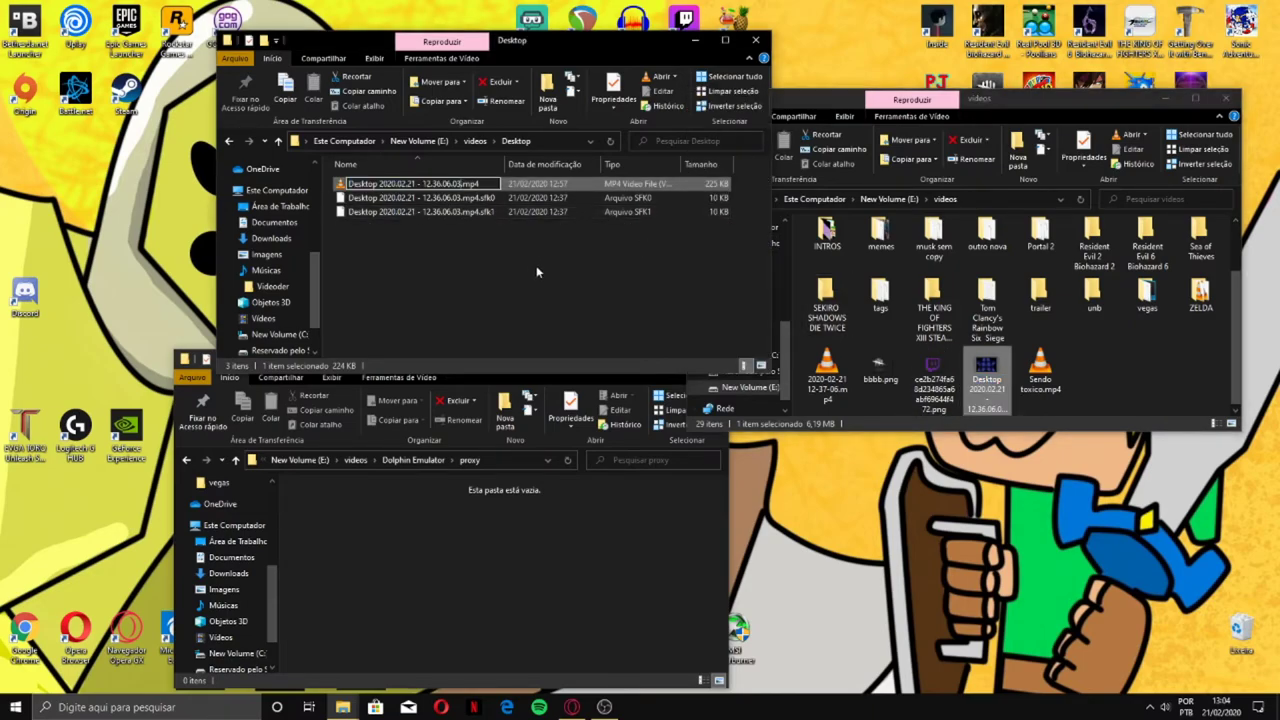
click(548, 300)
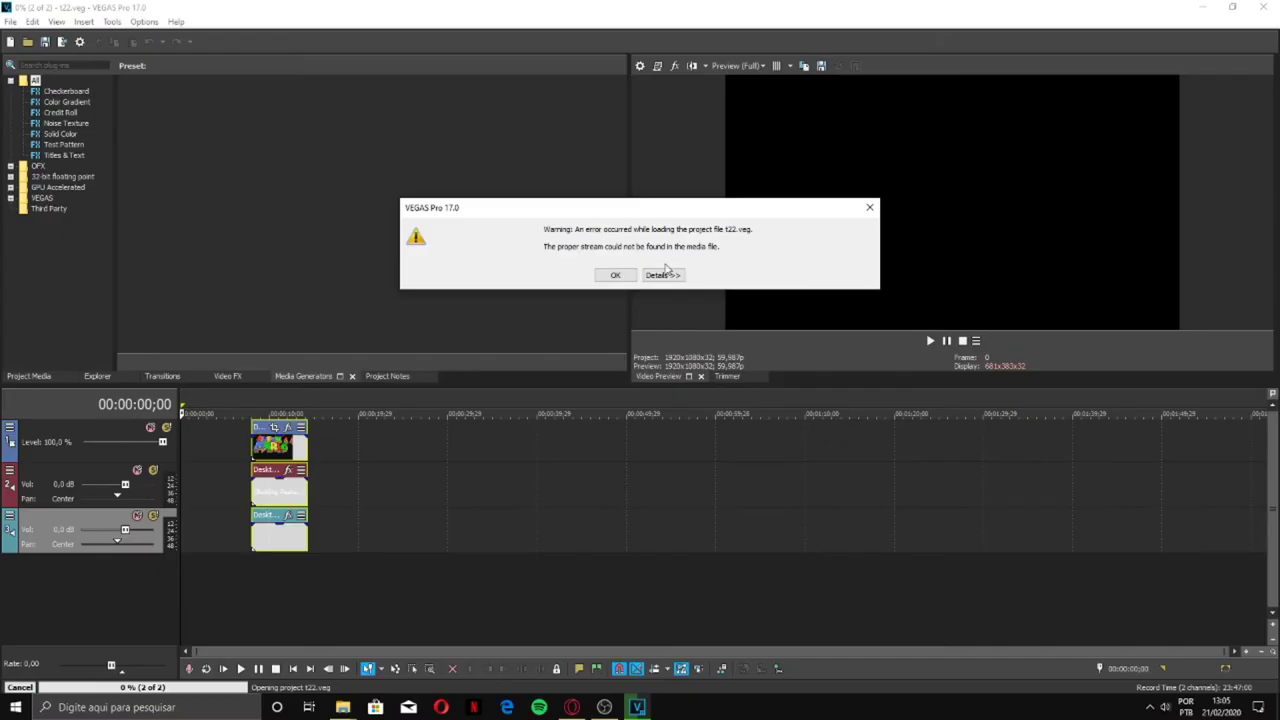
- Dismiss the project loading warning in VEGAS Pro and play back the game clip to check the proxy footage
click(616, 276)
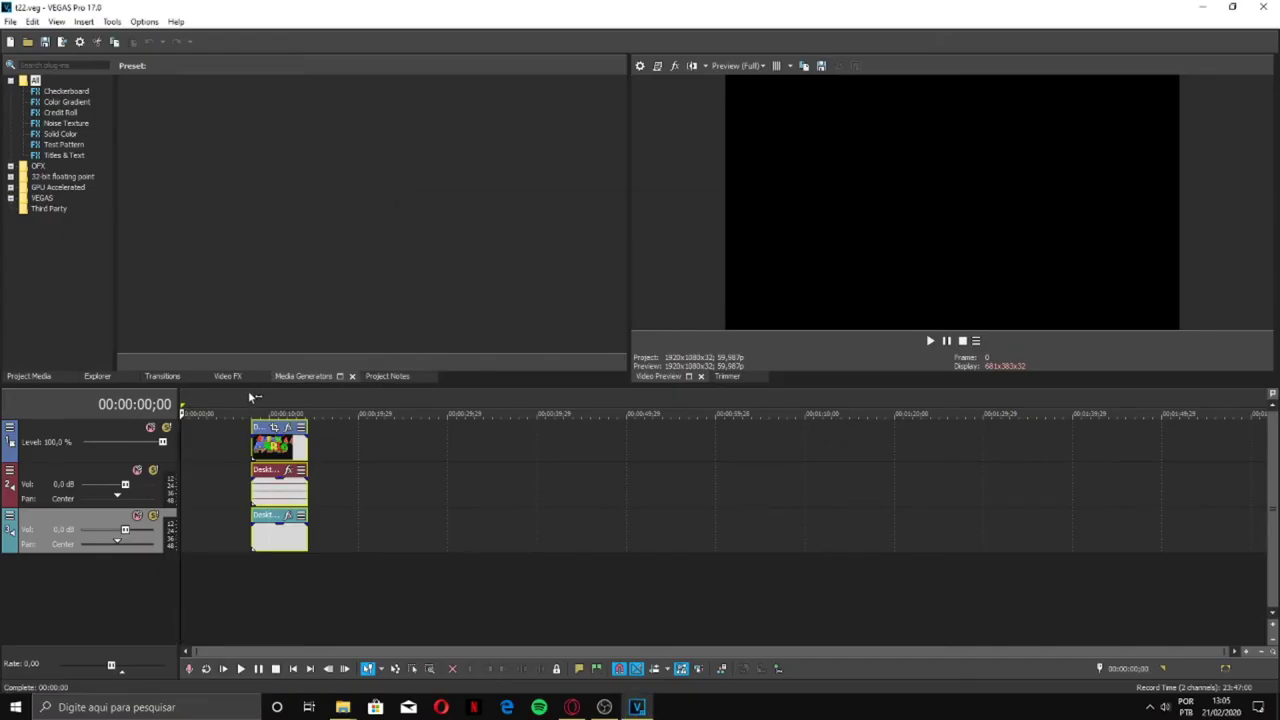
click(250, 397)
key(space)
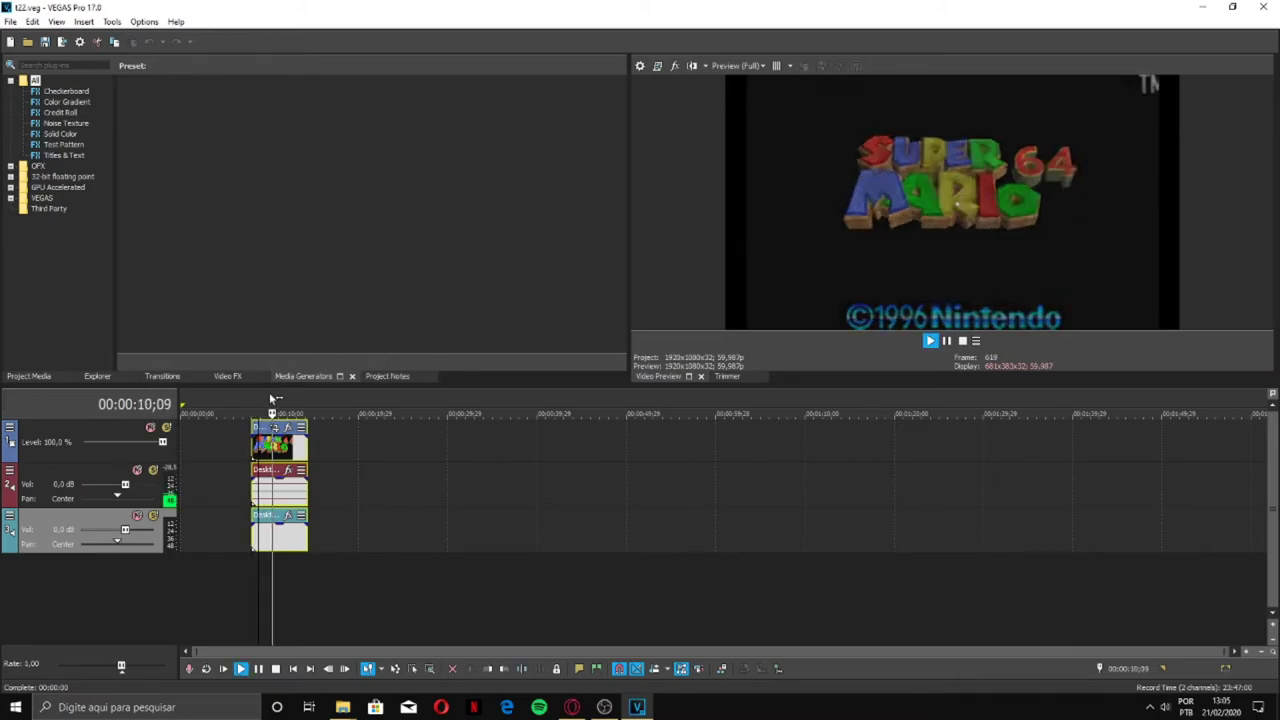
key(space)
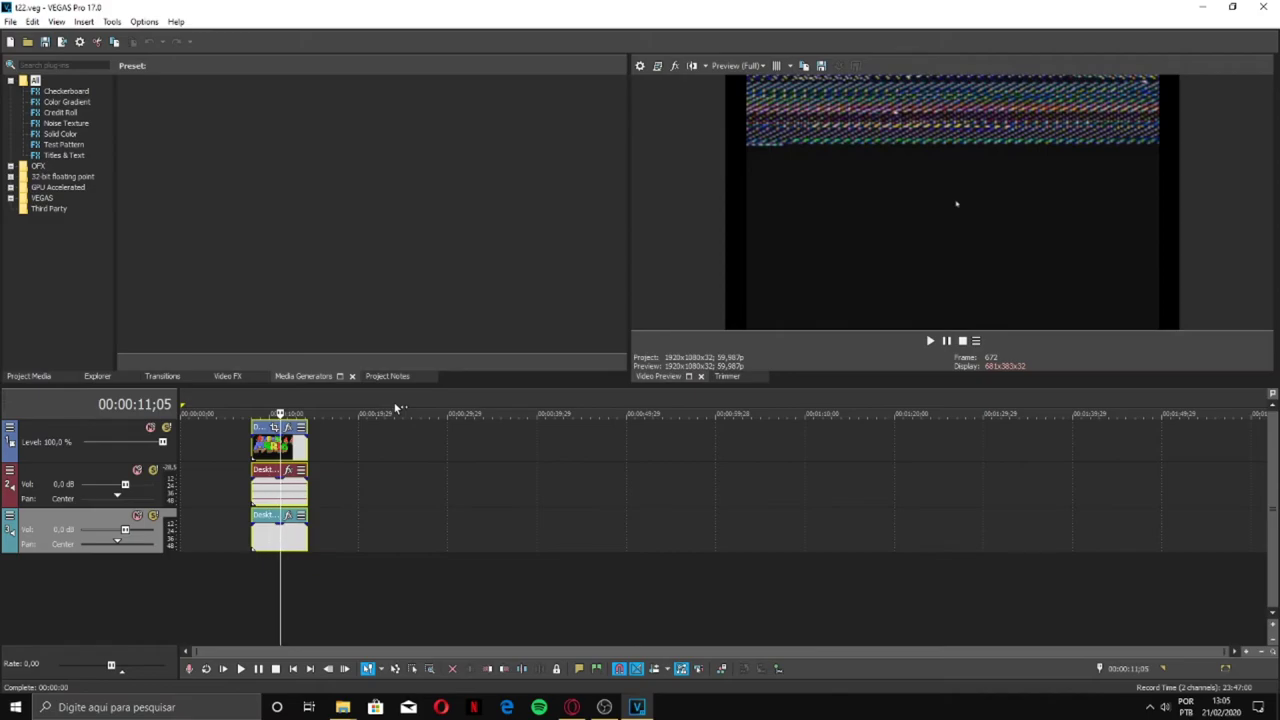
click(257, 408)
click(268, 398)
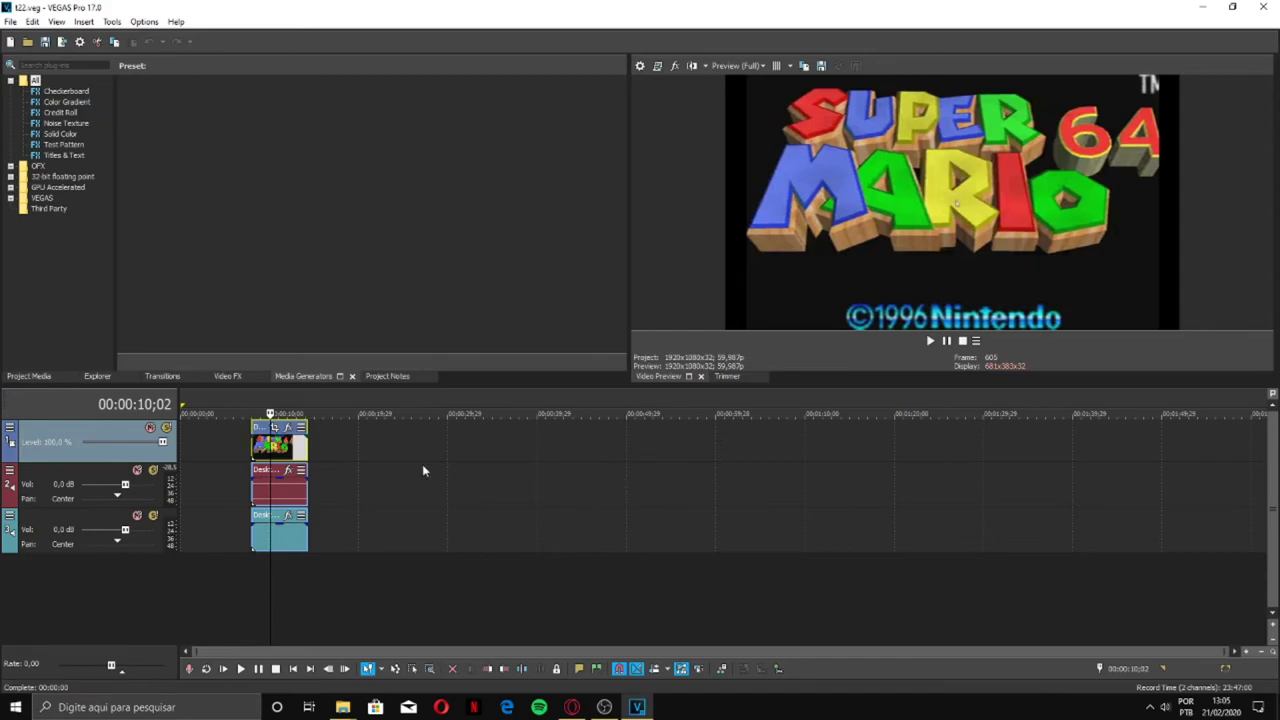
- Cut out the clip's middle section starting at 00:00:09;14 on all tracks and close the gap with the remaining end piece
click(265, 405)
key(space)
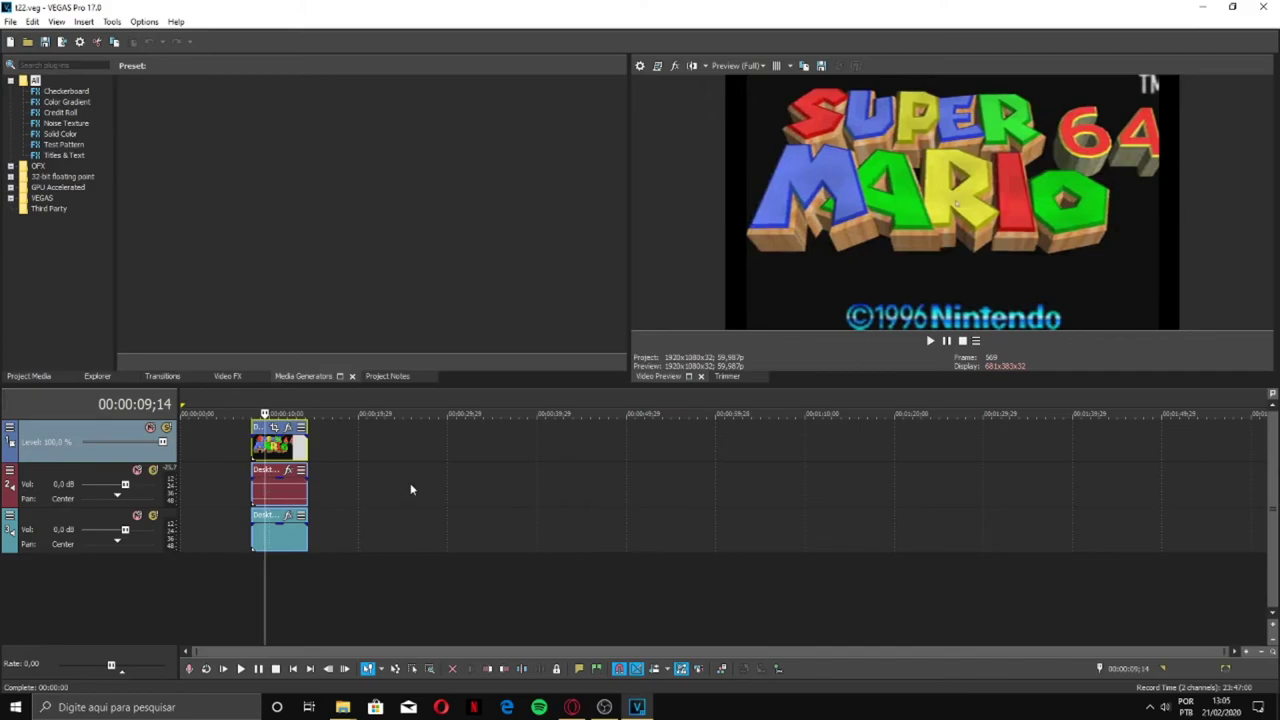
key(s)
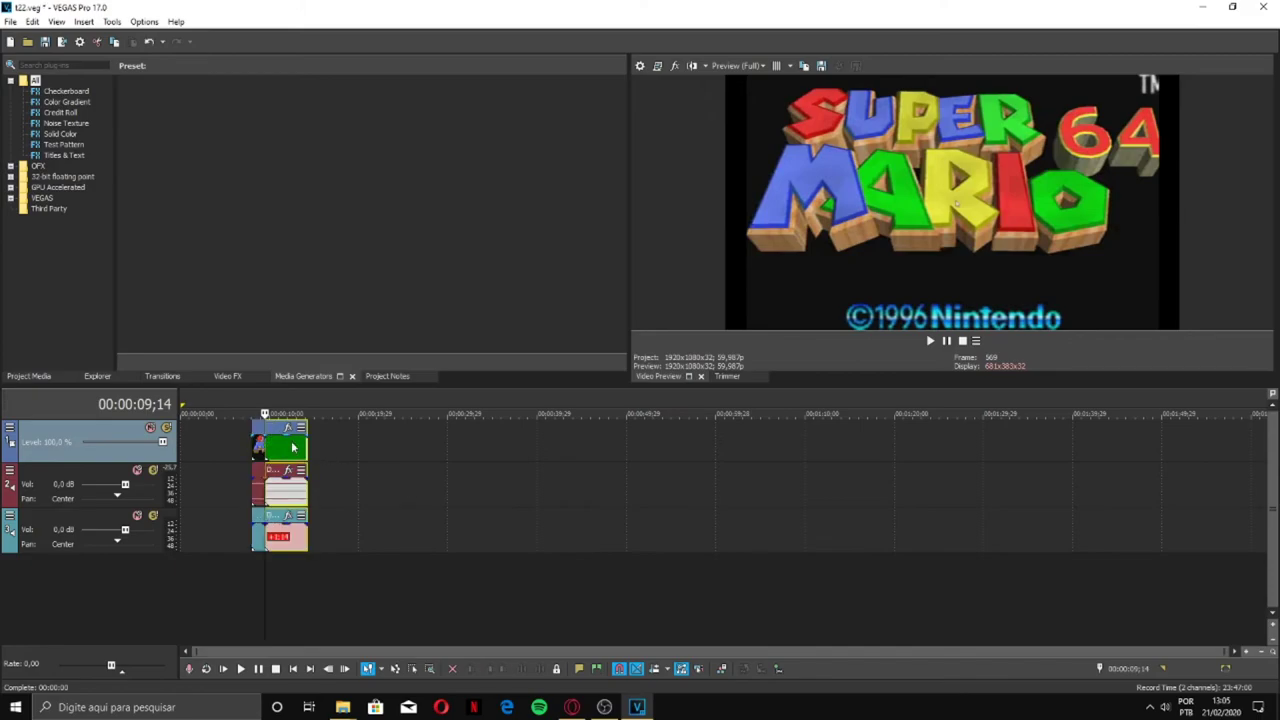
click(294, 449)
key(s)
click(279, 448)
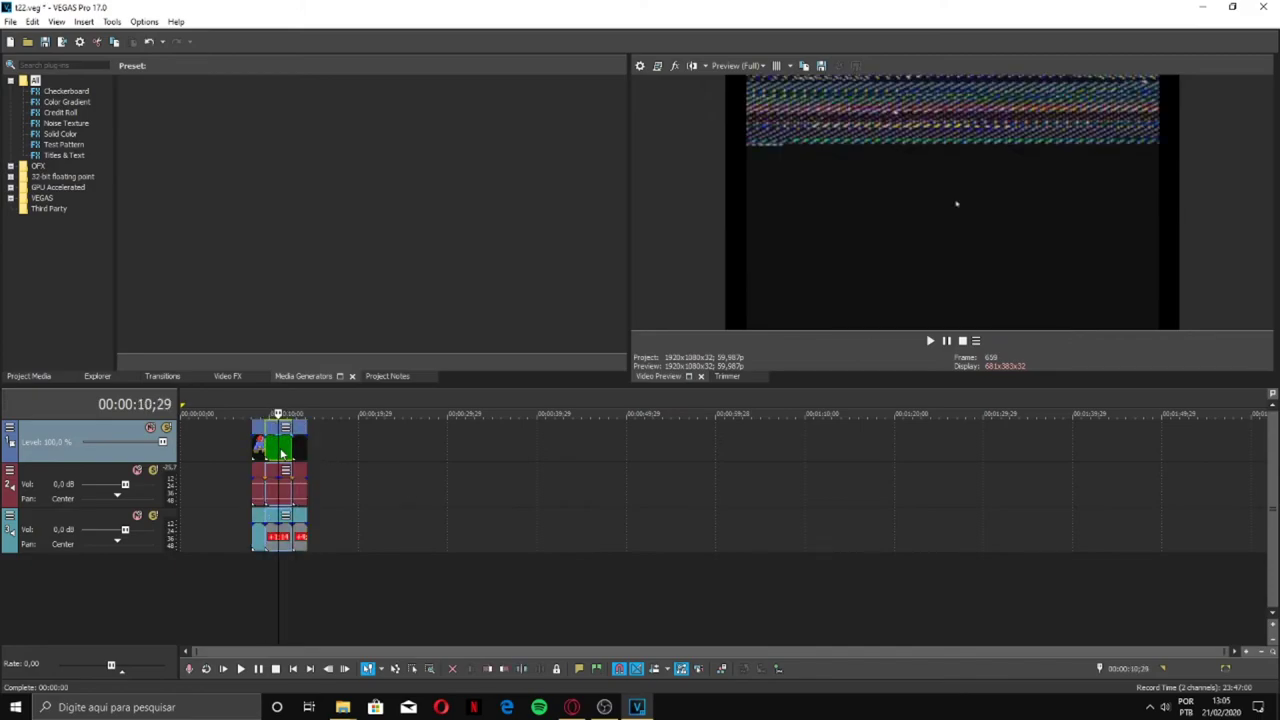
key(Delete)
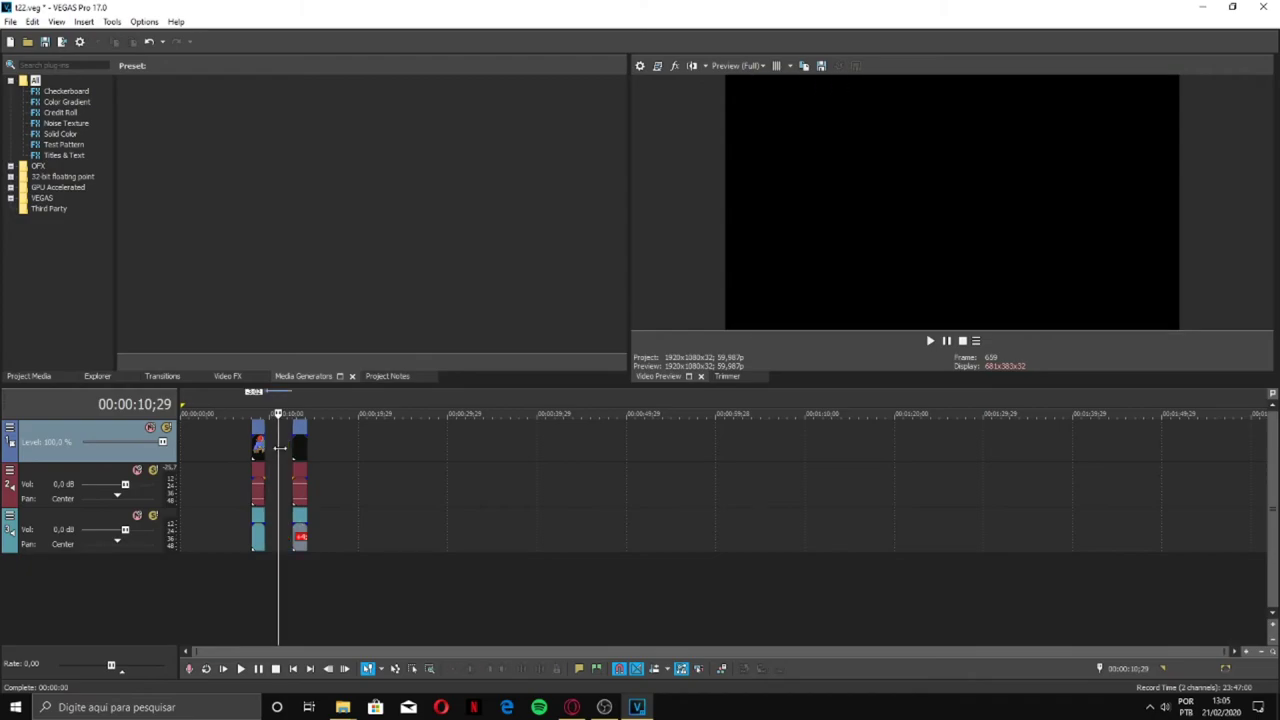
drag(300, 447, 276, 450)
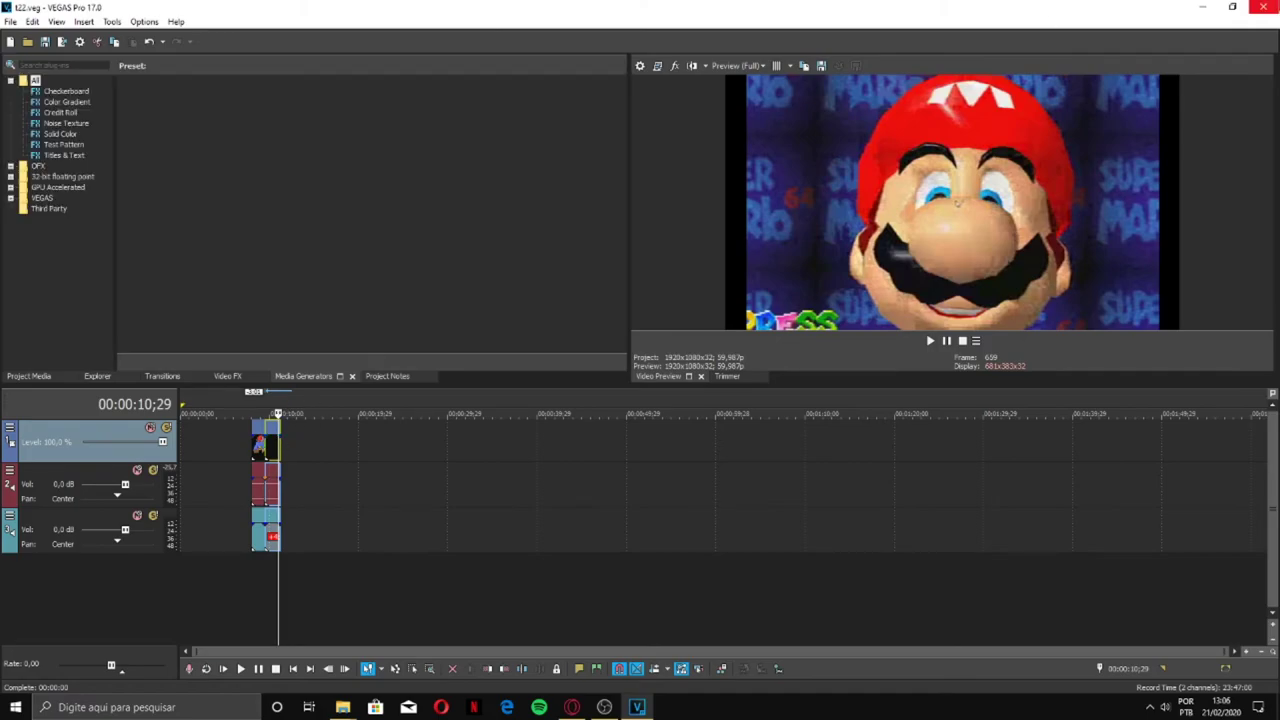
- Close VEGAS Pro and move the proxy video from the Desktop folder back into the proxy folder
click(1262, 7)
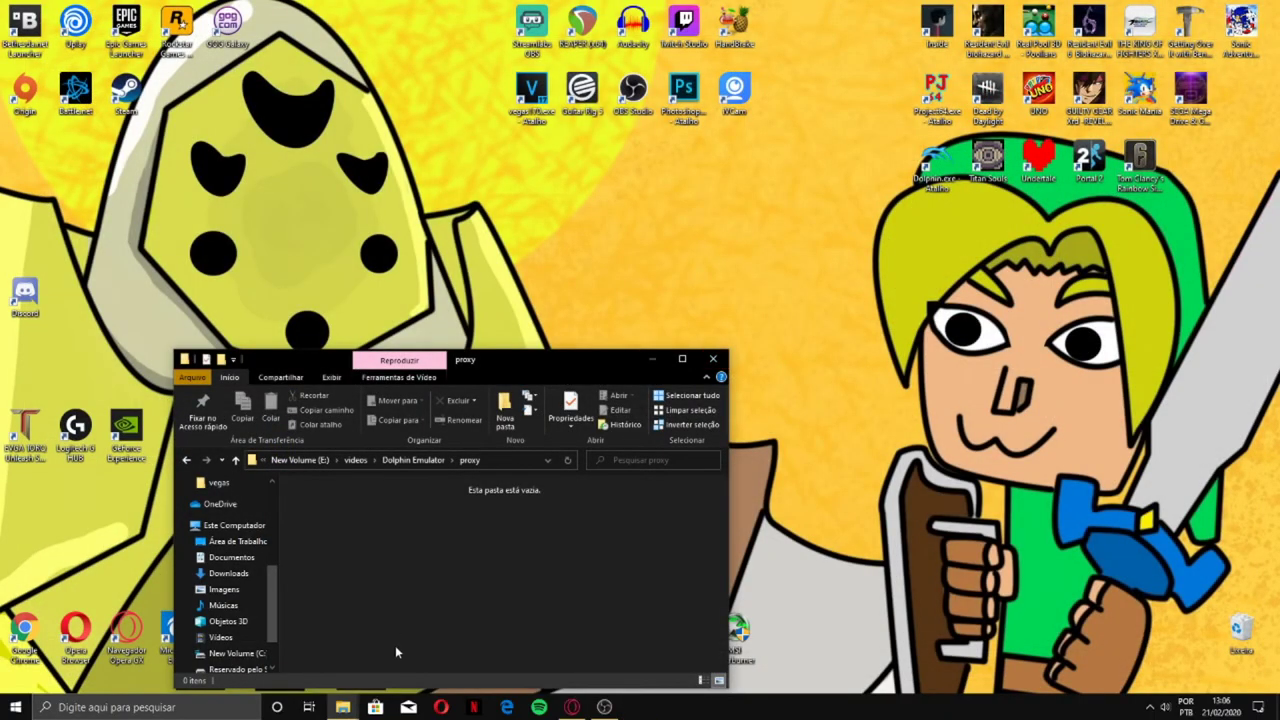
click(342, 707)
click(249, 657)
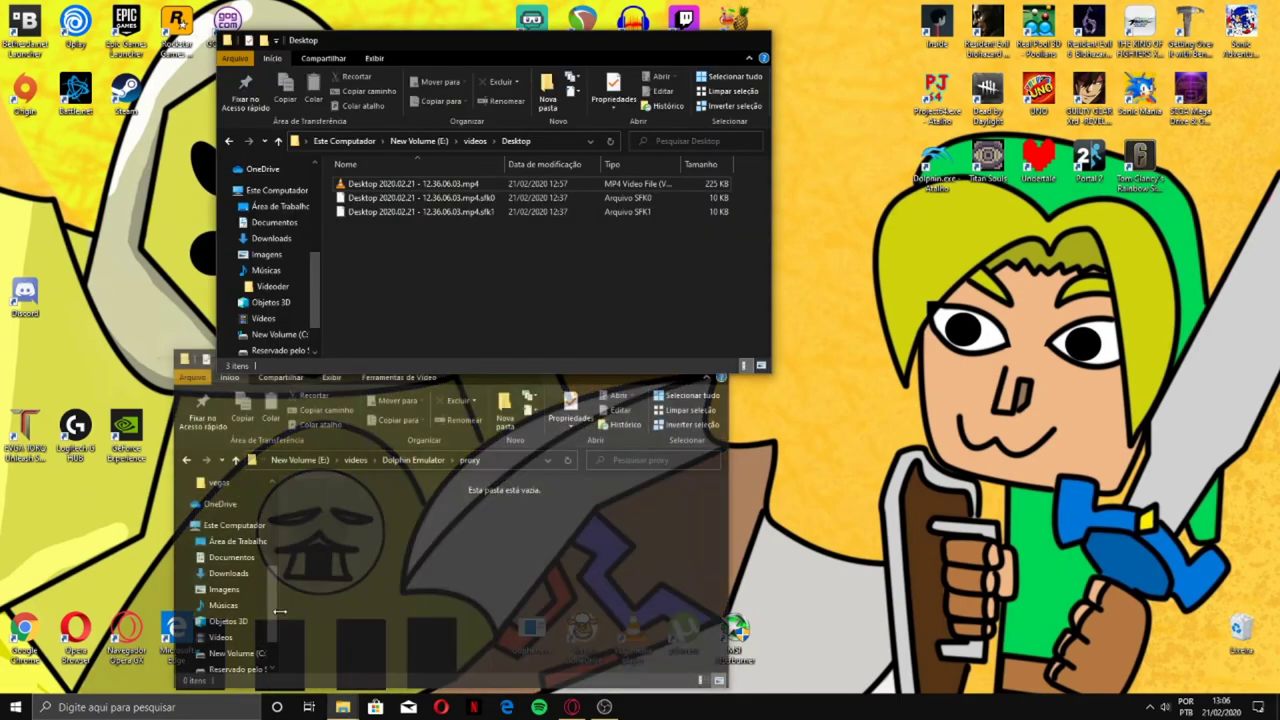
drag(366, 186, 517, 591)
- Move the original Desktop 2020.02.21 - 12.36.06.03.mp4 from the videos folder back into the Desktop folder
mouse_move(345, 700)
mouse_move(470, 665)
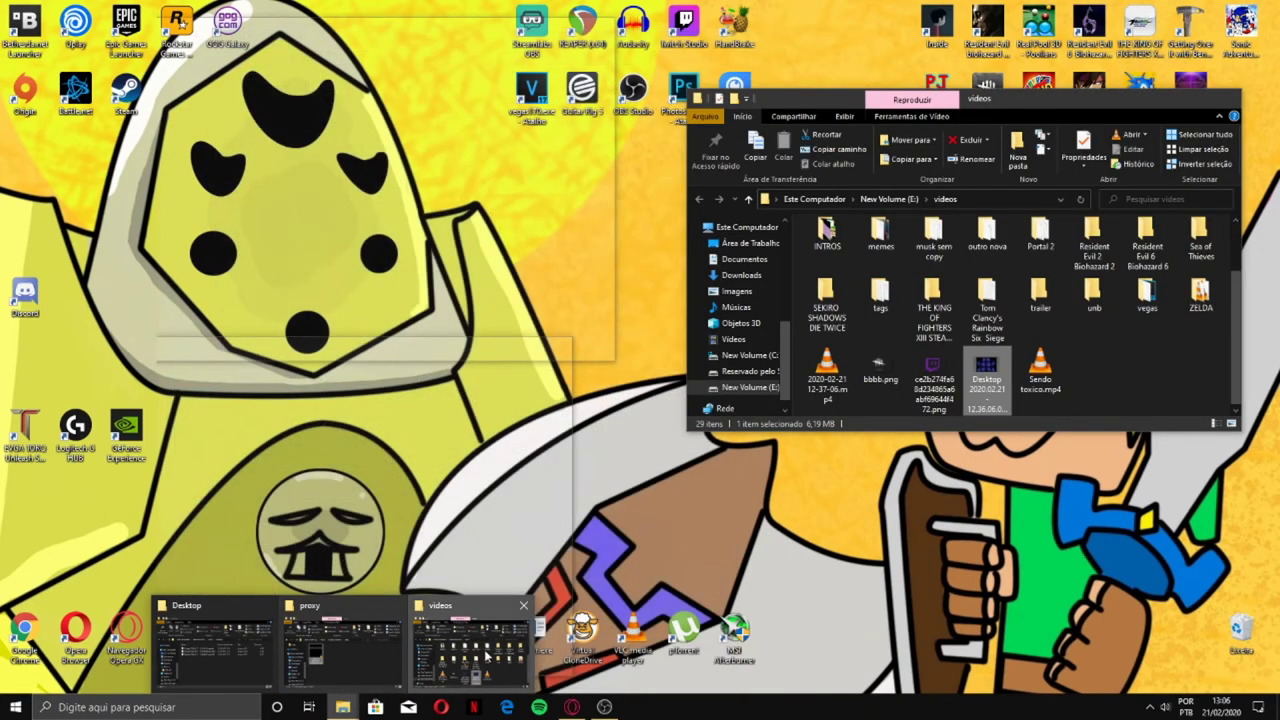
click(487, 657)
drag(987, 392, 370, 265)
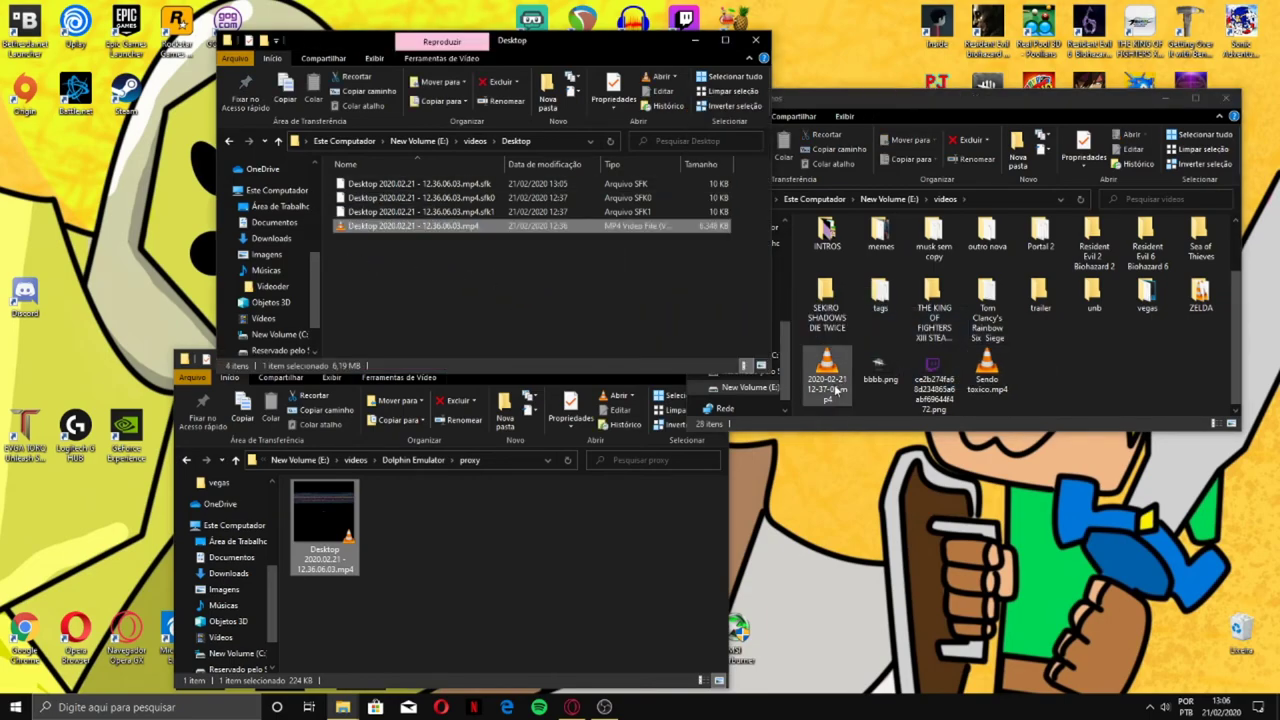
- Relaunch VEGAS Pro from the desktop and enlarge the edited clip on the timeline of project t22.veg
key(super+d)
click(549, 111)
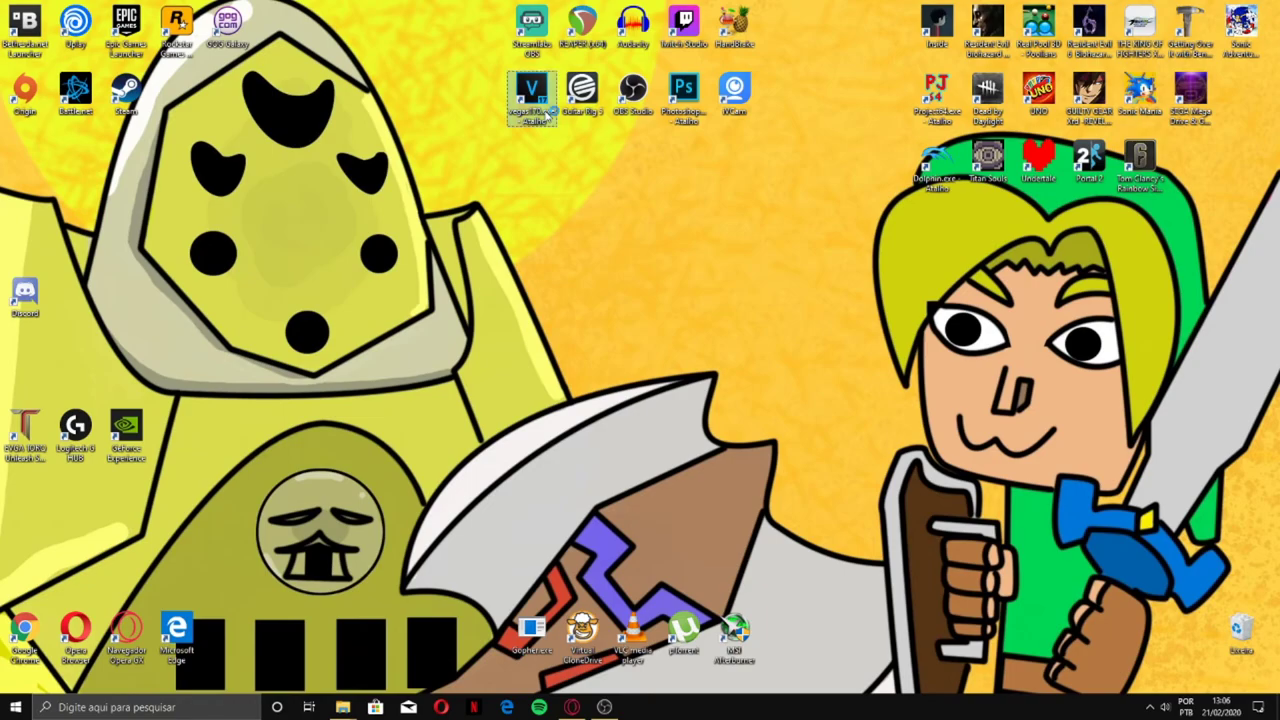
double_click(549, 111)
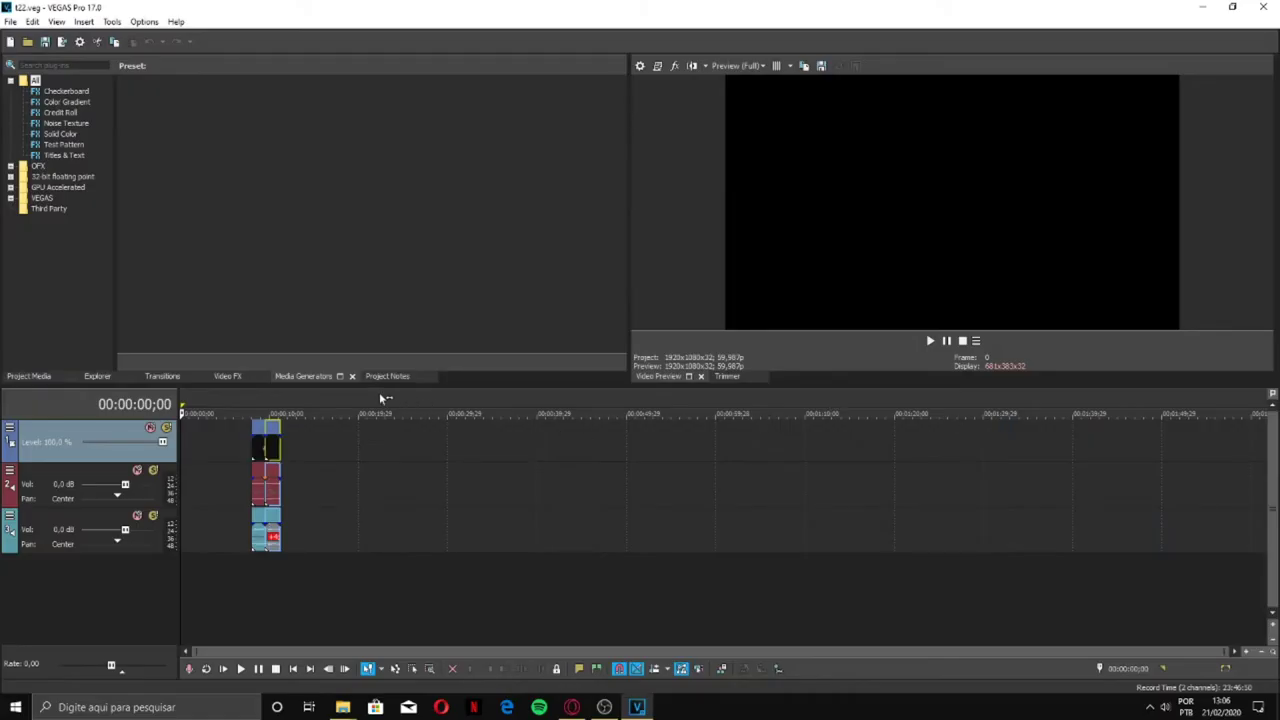
scroll(301, 401, up, 3)
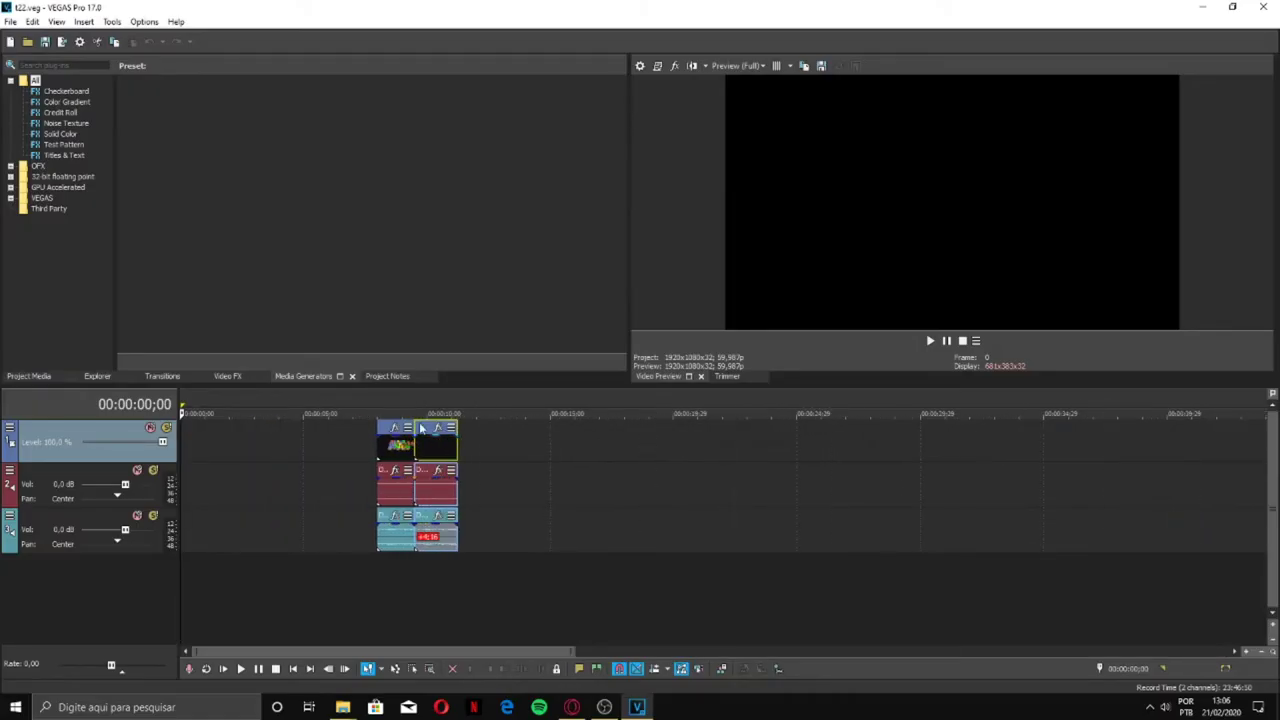
- Play the edited clip briefly from its start, mute the third track and play it again
click(377, 405)
key(space)
key(space)
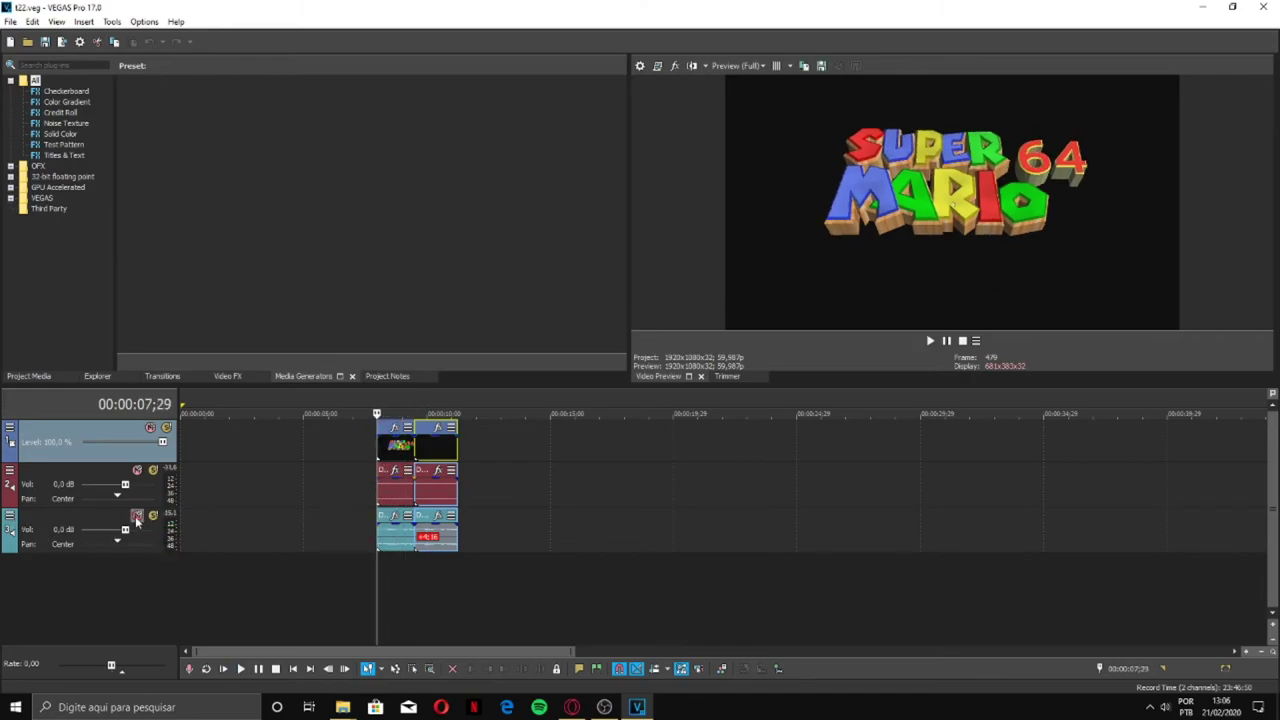
click(137, 517)
key(space)
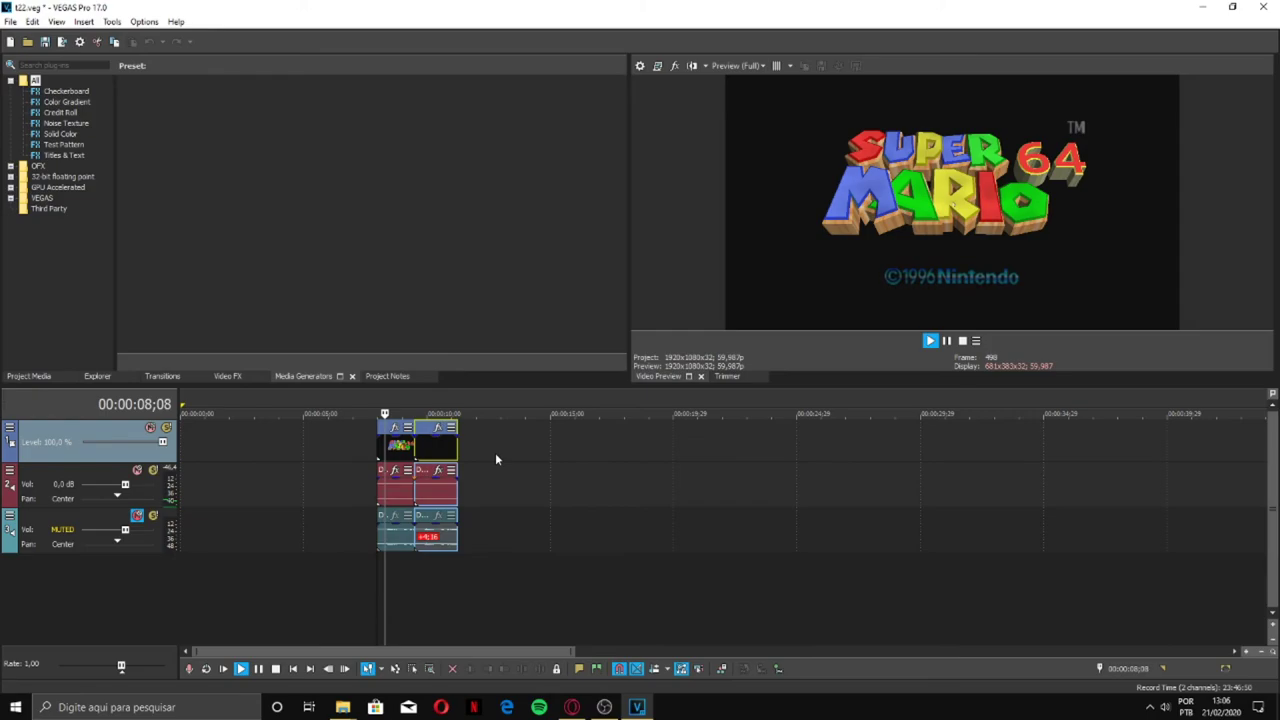
key(space)
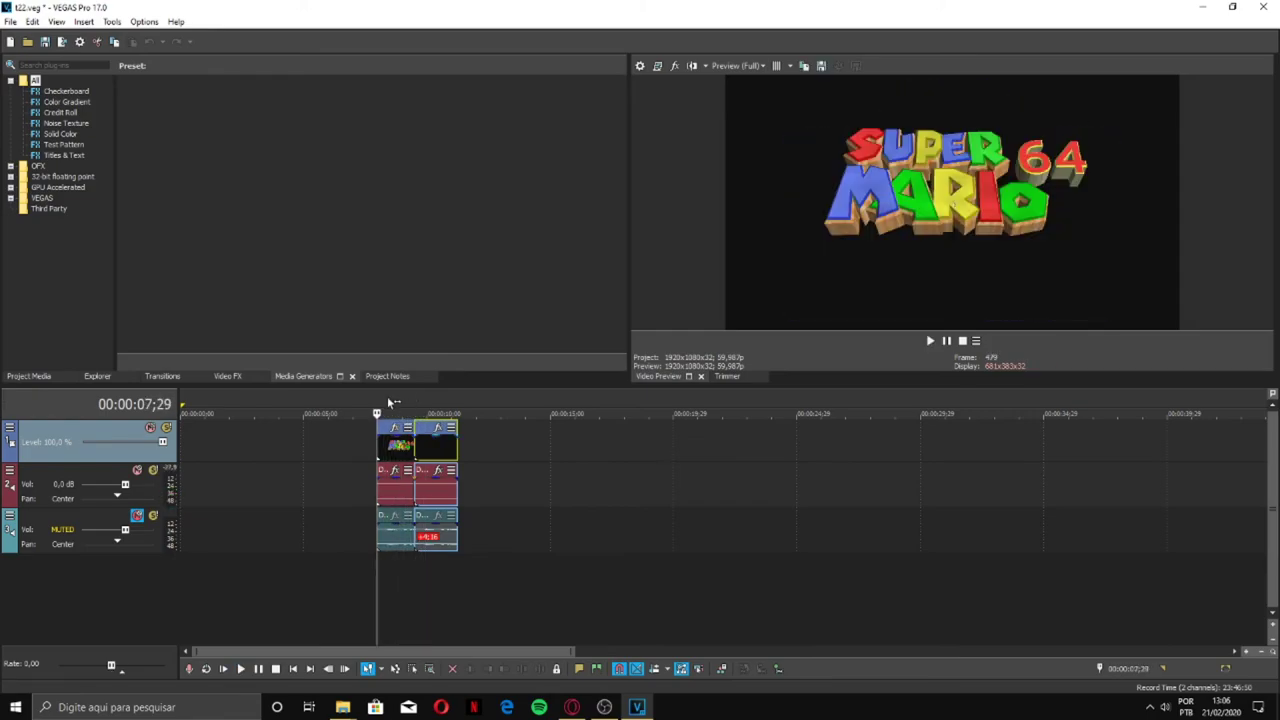
- Check the preview at several points across both clip pieces, including the cut at 00:00:09;14
click(385, 400)
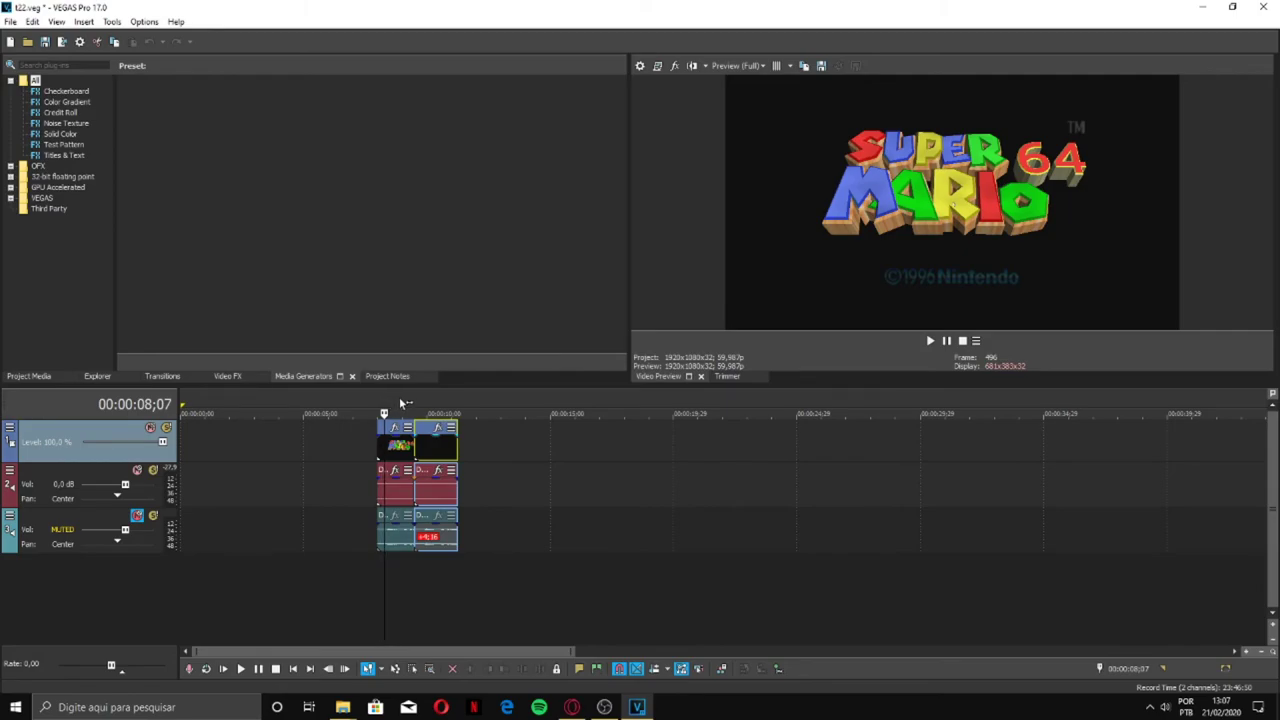
click(400, 403)
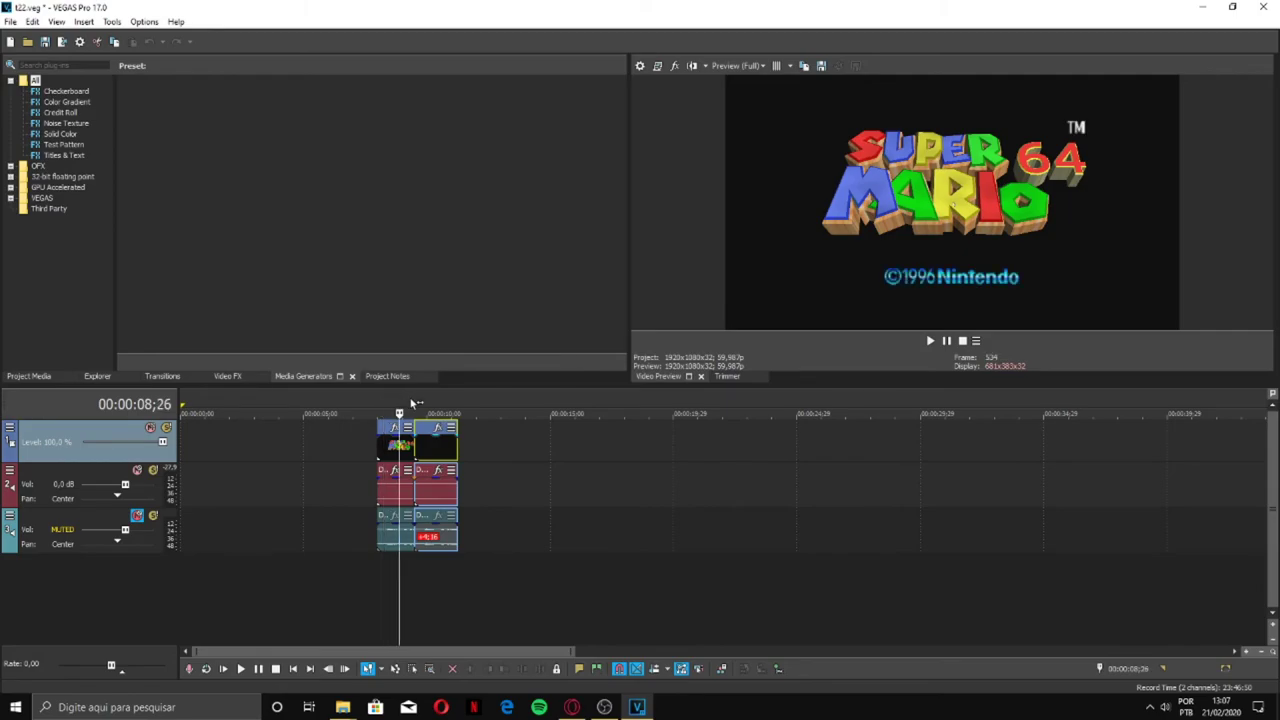
click(414, 405)
key(space)
key(space)
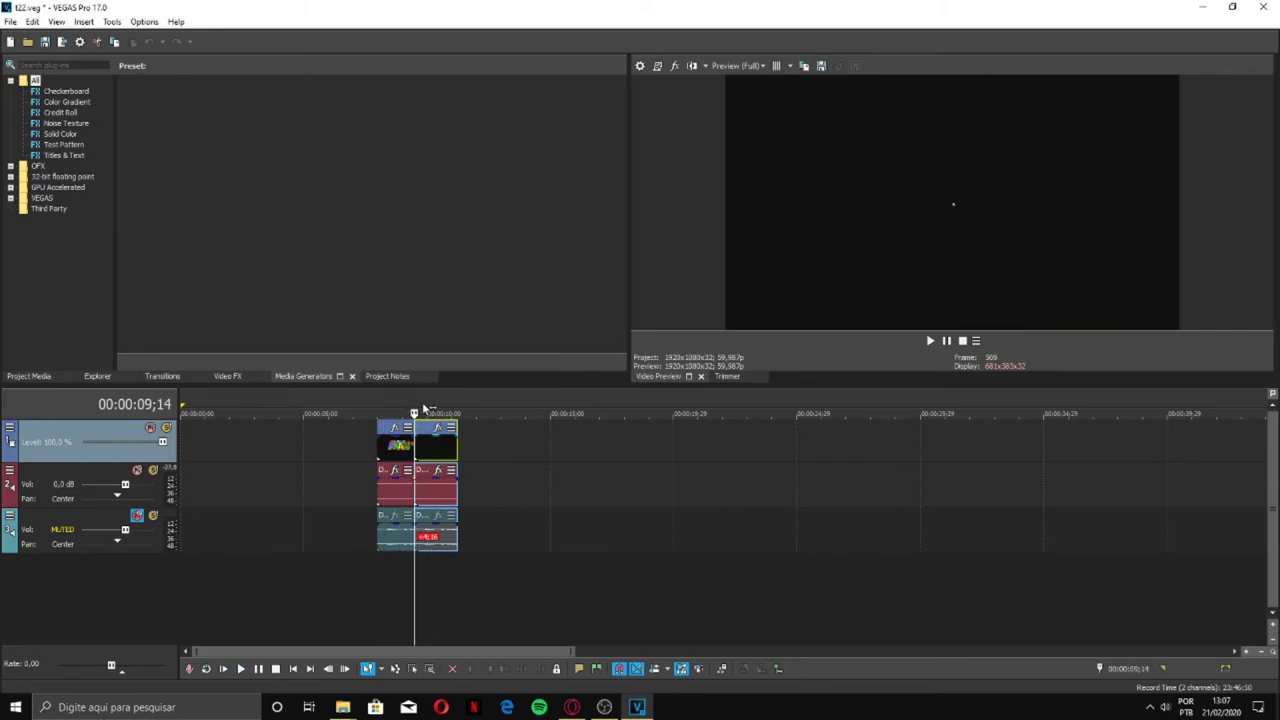
click(424, 405)
click(395, 408)
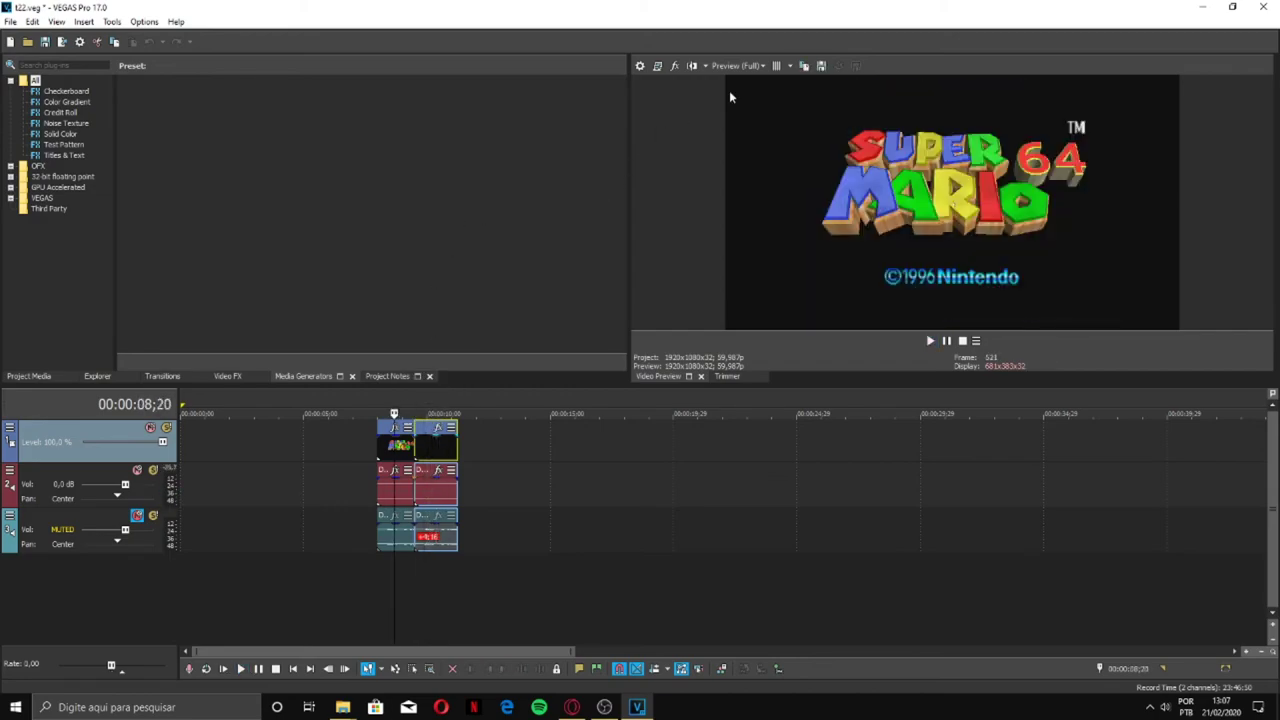
- Set the video preview quality to Preview (Quarter) and review the available resolution options
click(764, 66)
mouse_move(752, 94)
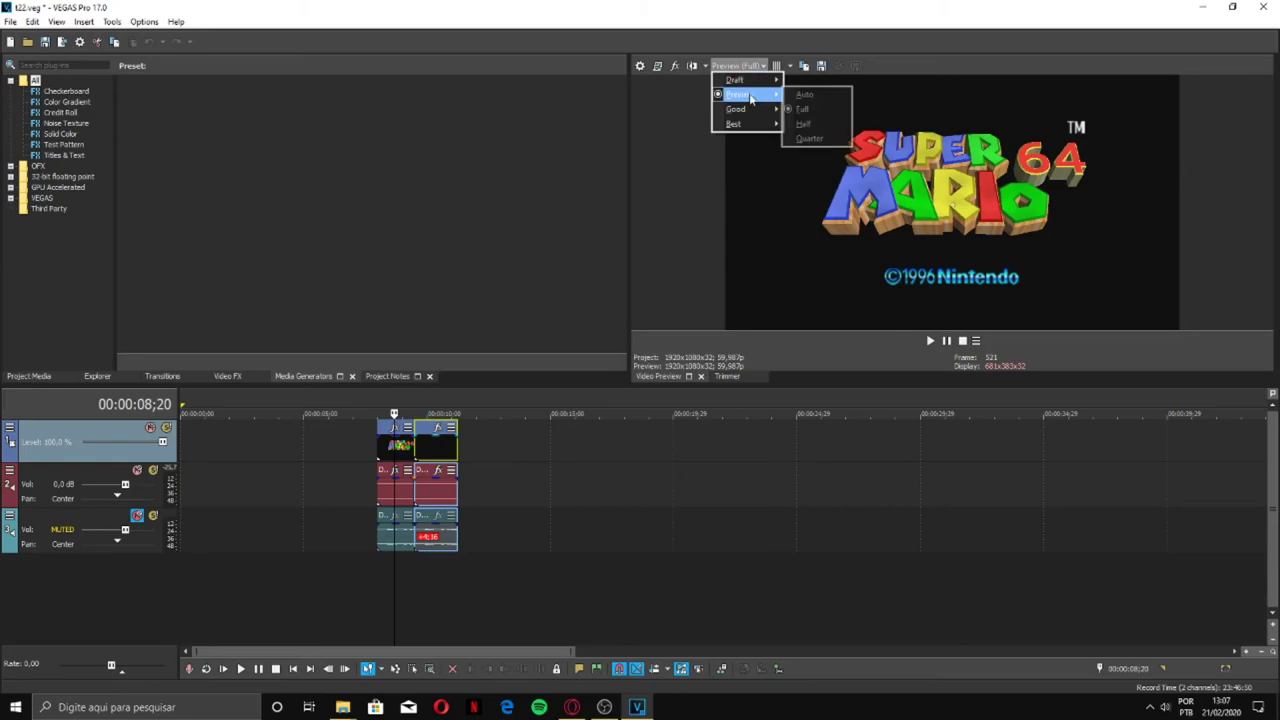
click(820, 141)
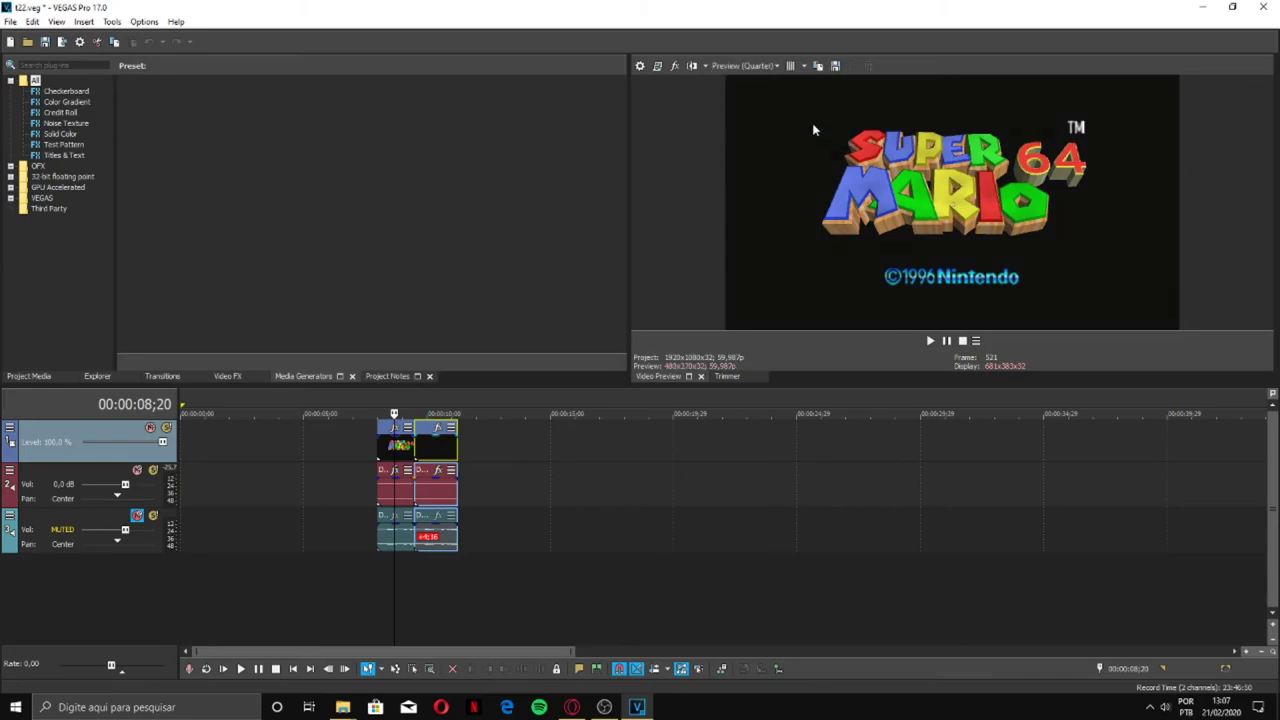
click(777, 66)
mouse_move(765, 94)
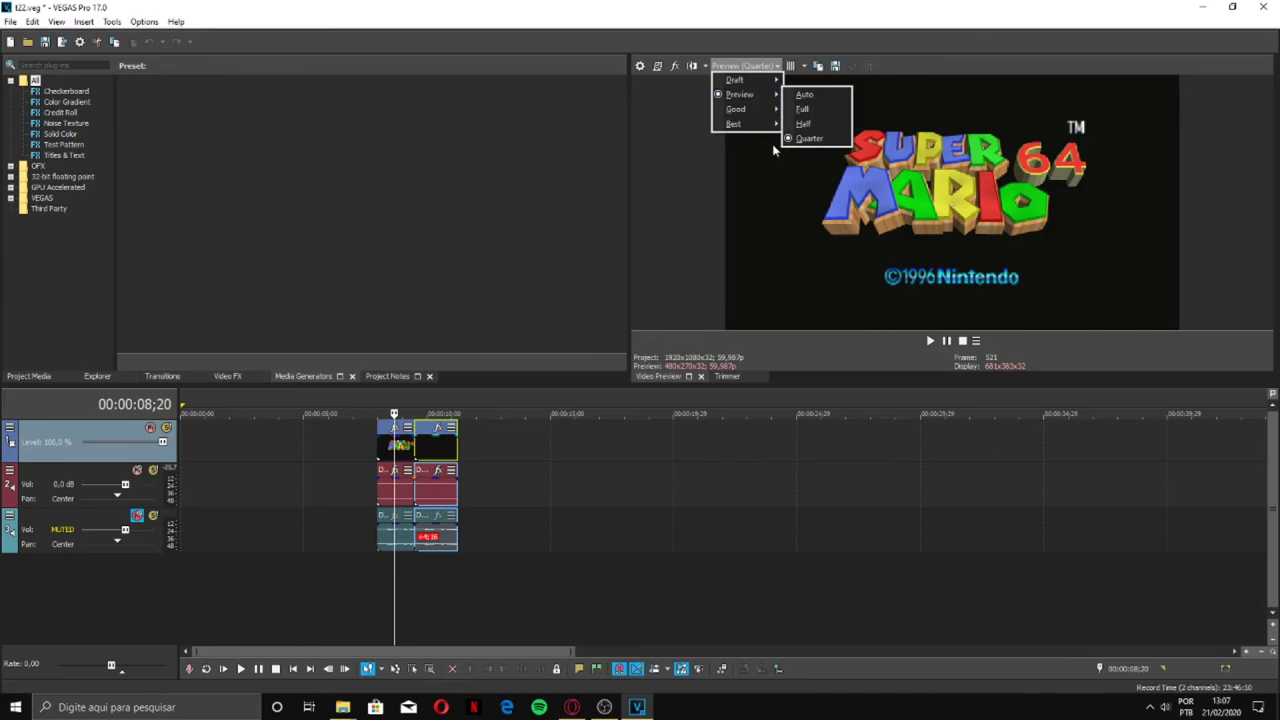
- Mark a time selection spanning both clip pieces and check frames inside it
click(378, 398)
drag(378, 398, 458, 400)
click(424, 397)
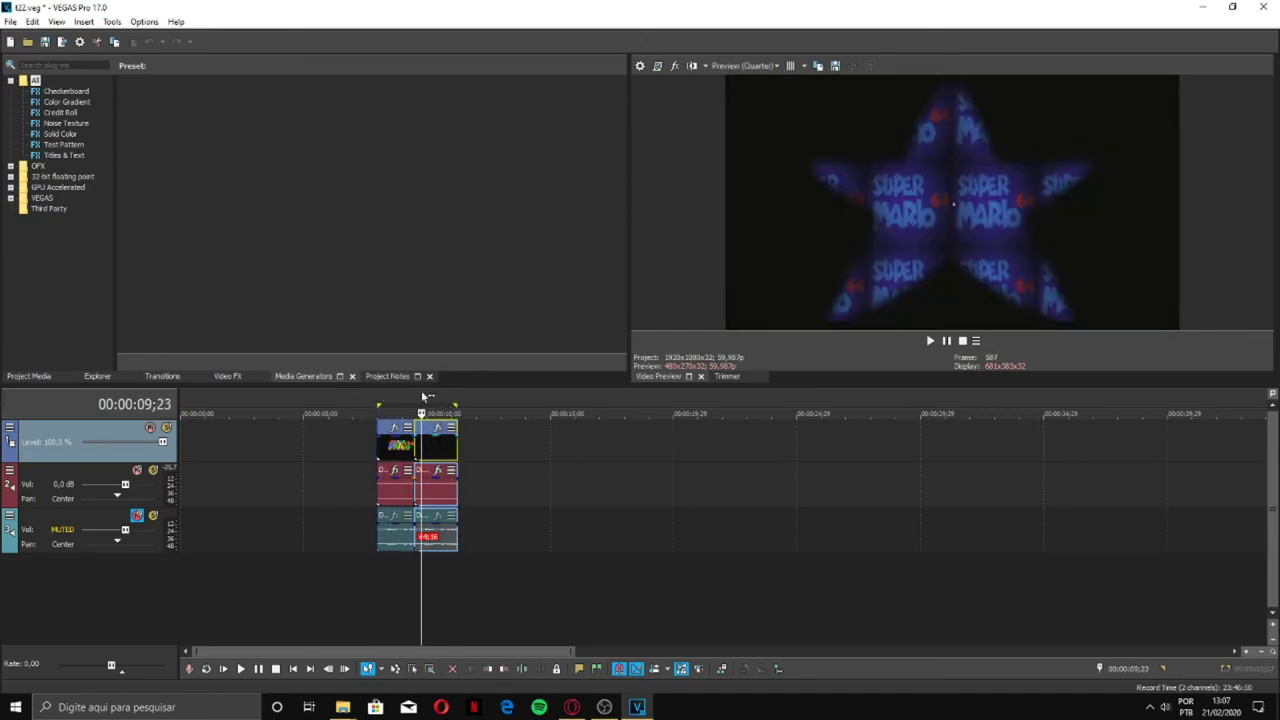
click(401, 392)
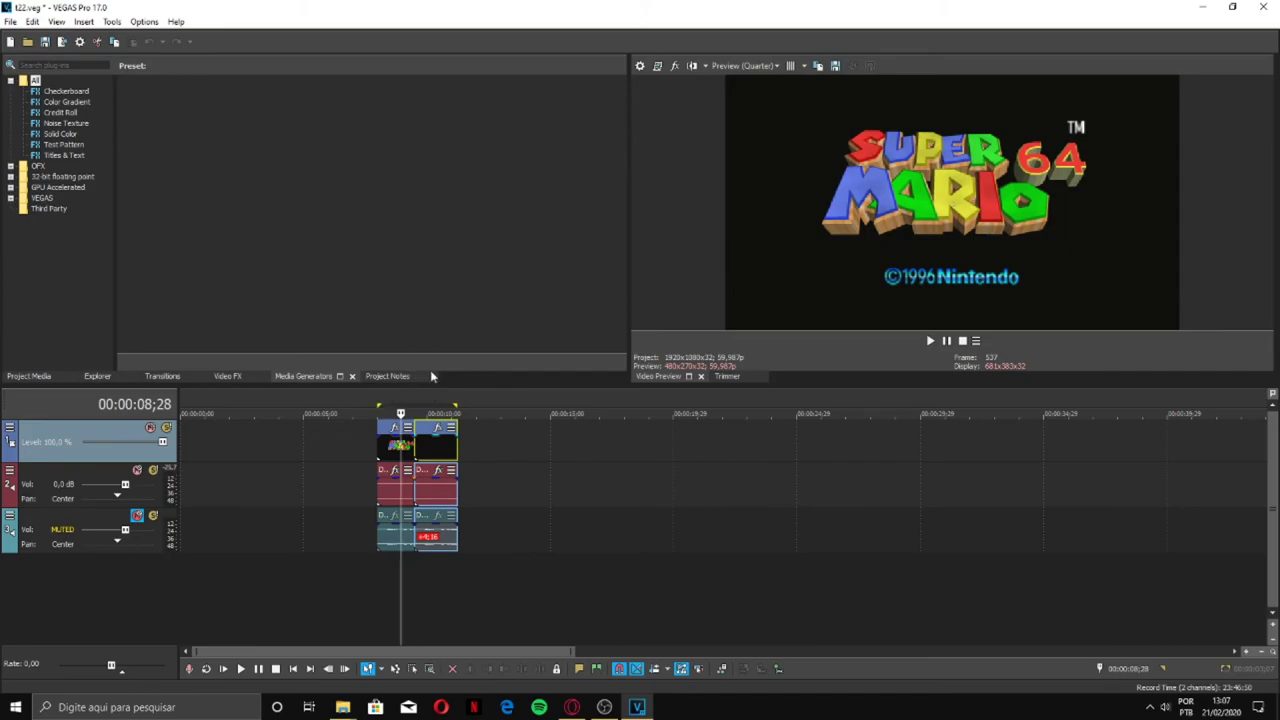
- Open Render As and choose the MAGIX HEVC/AAC MP4 template Internet HD 1080p 50 fps (NVIDIA NVENC)
click(10, 21)
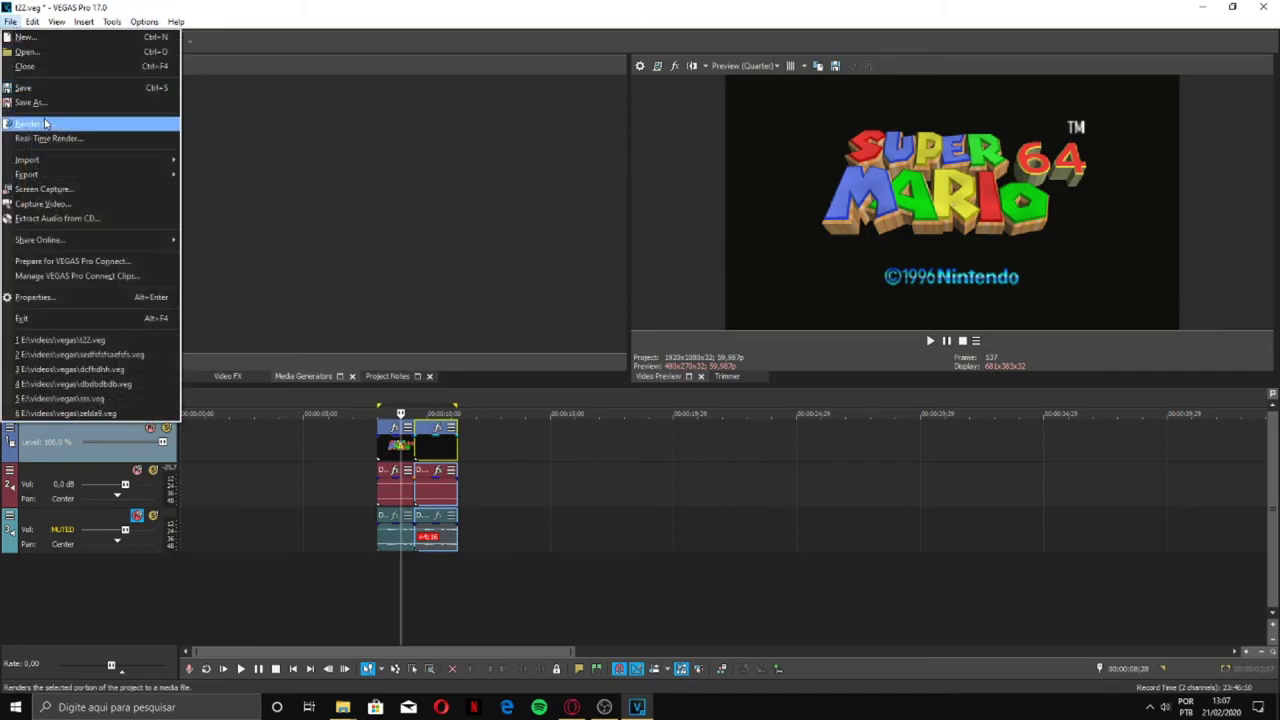
click(40, 122)
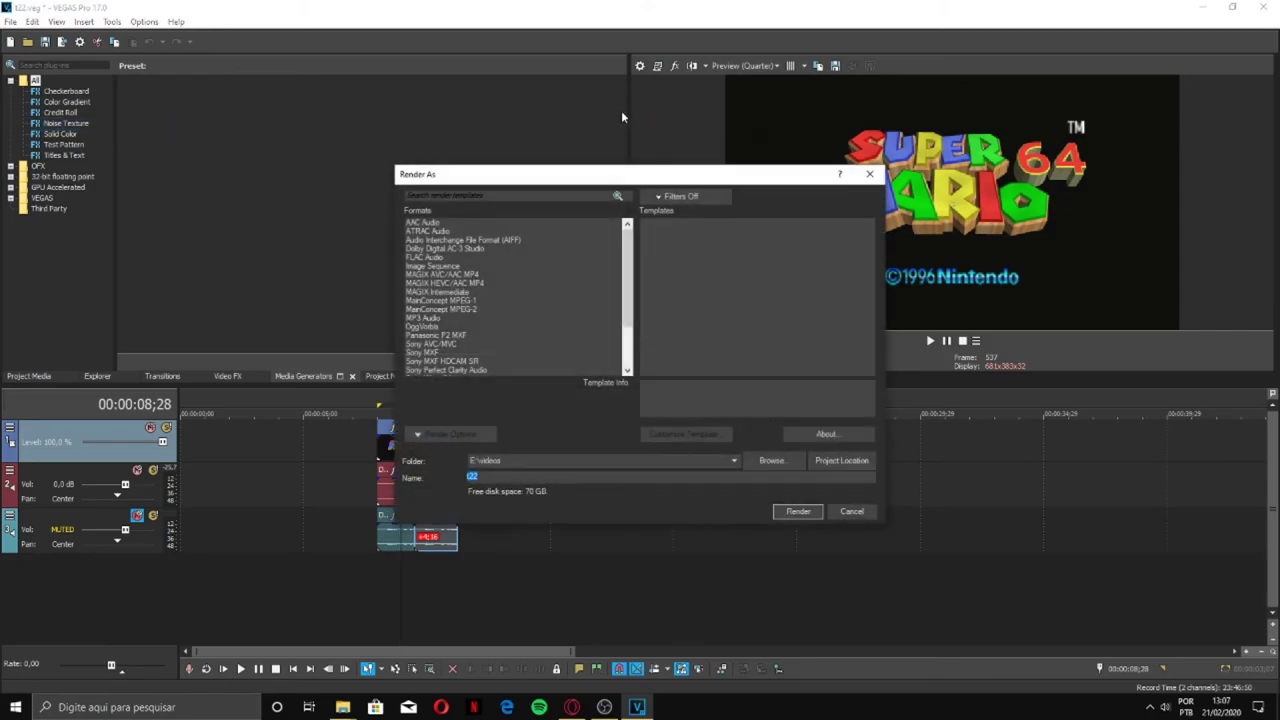
click(432, 283)
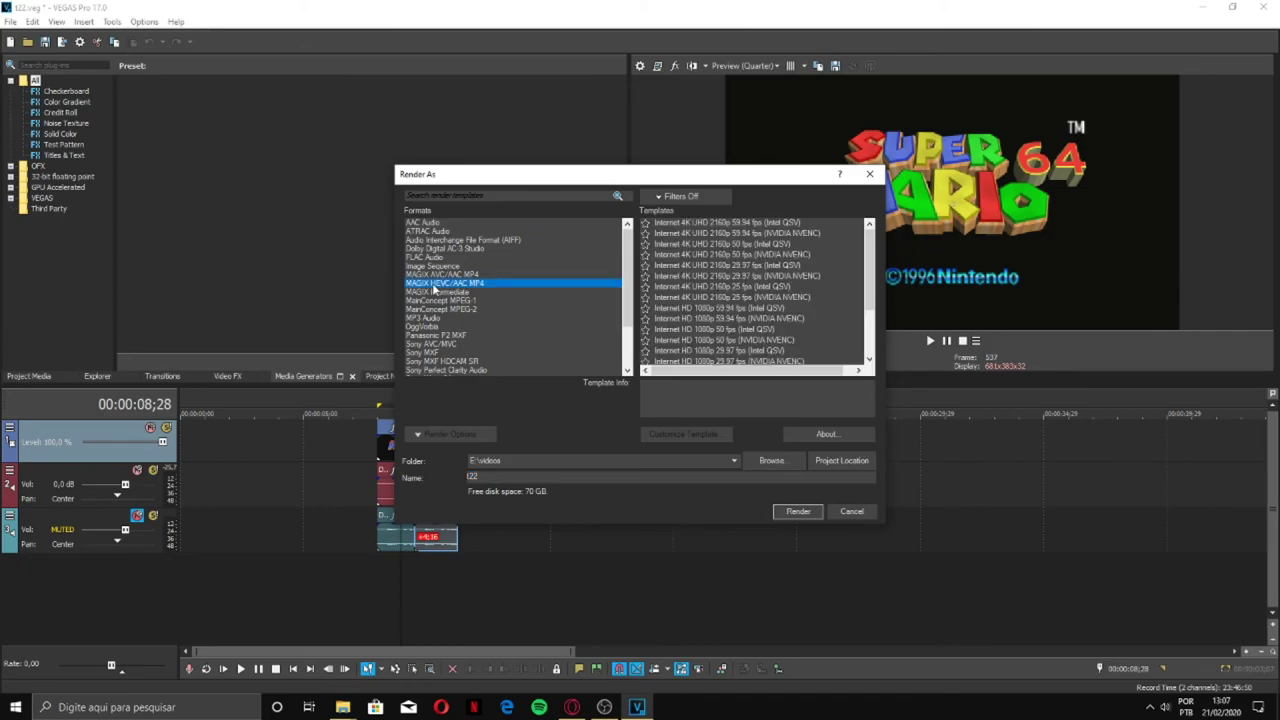
scroll(771, 252, down, 3)
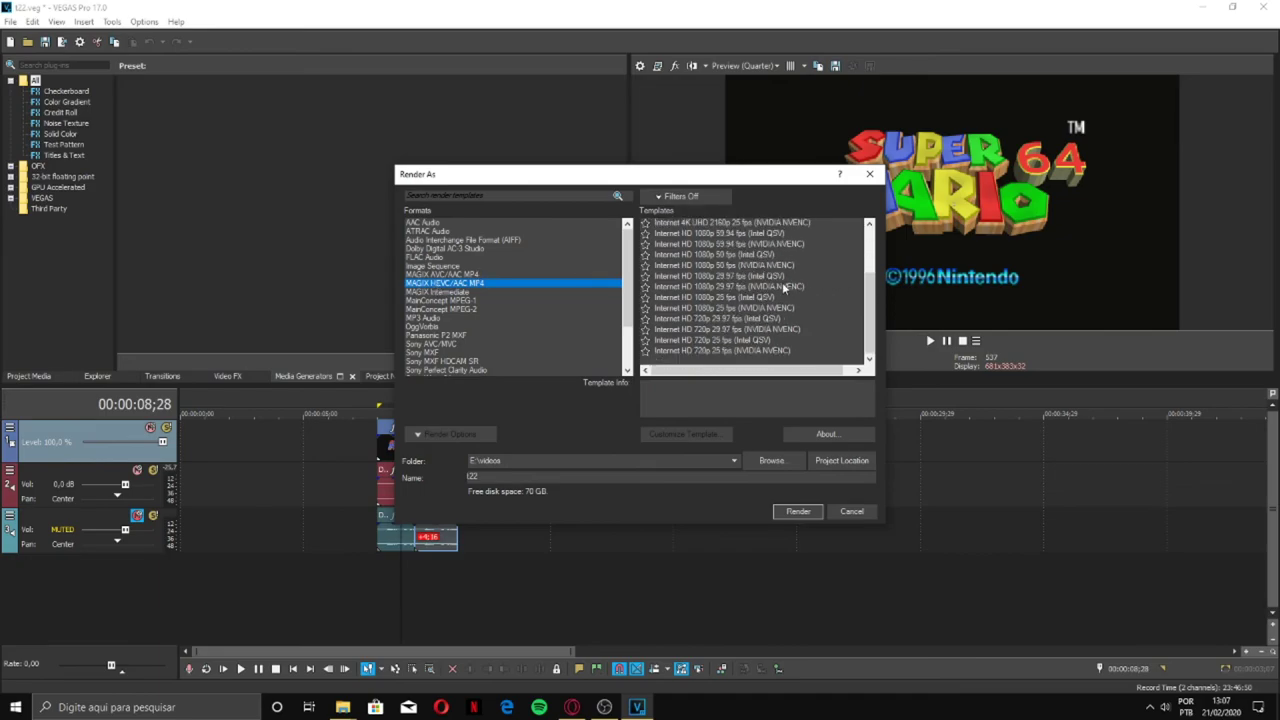
click(753, 266)
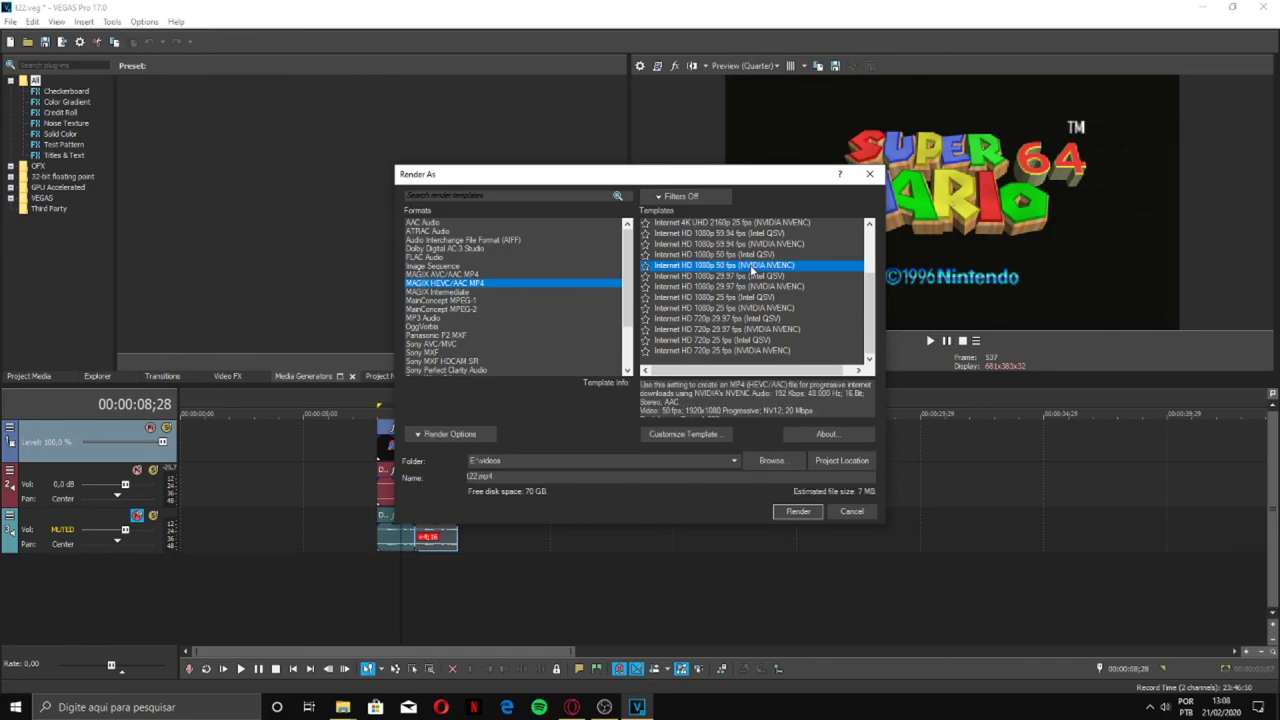
- Customize the selected render template with a frame rate of 59,940
click(667, 434)
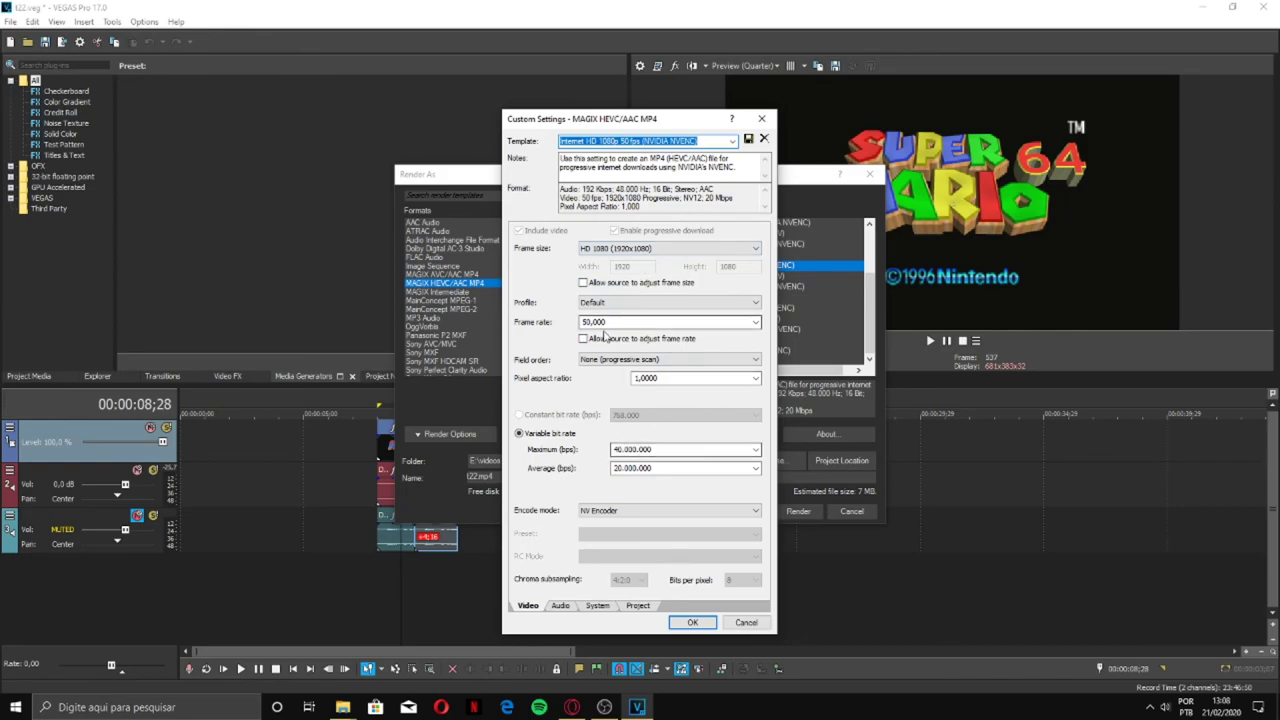
click(700, 321)
click(756, 323)
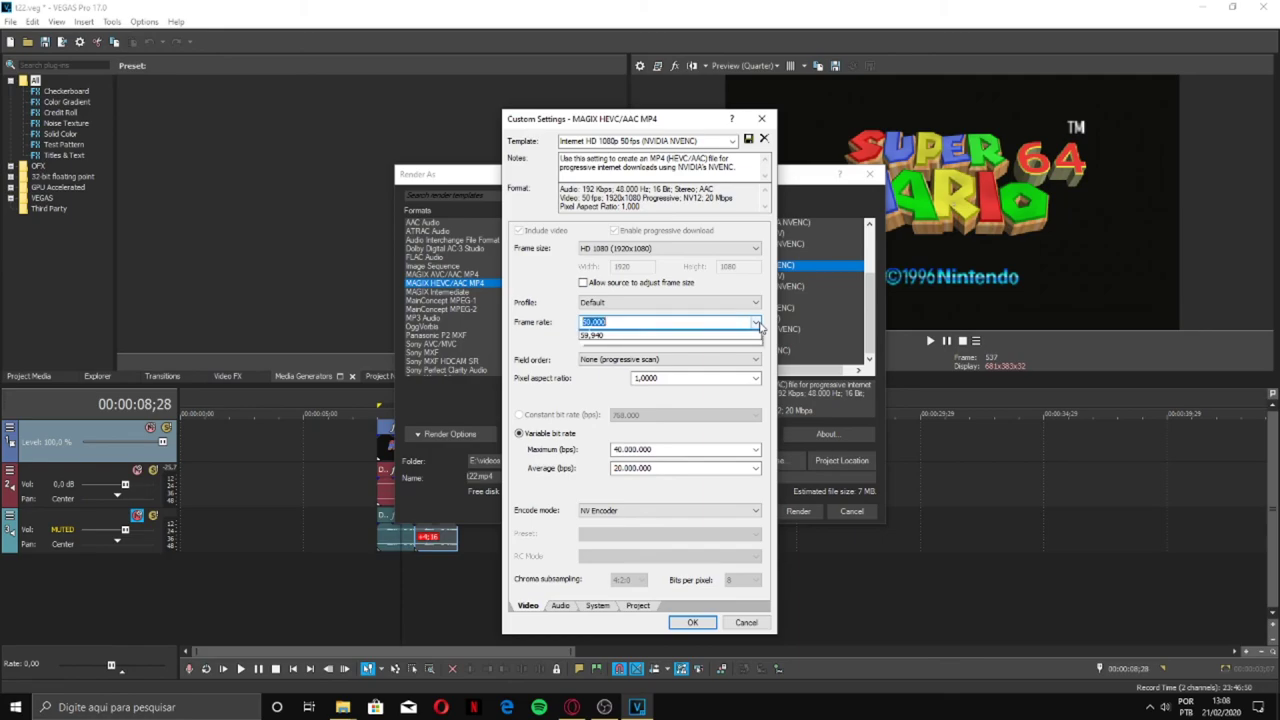
click(614, 380)
- Set the template's maximum and average variable bit rates to 10.000.000 bps and leave the render setup without rendering
click(617, 449)
click(617, 449)
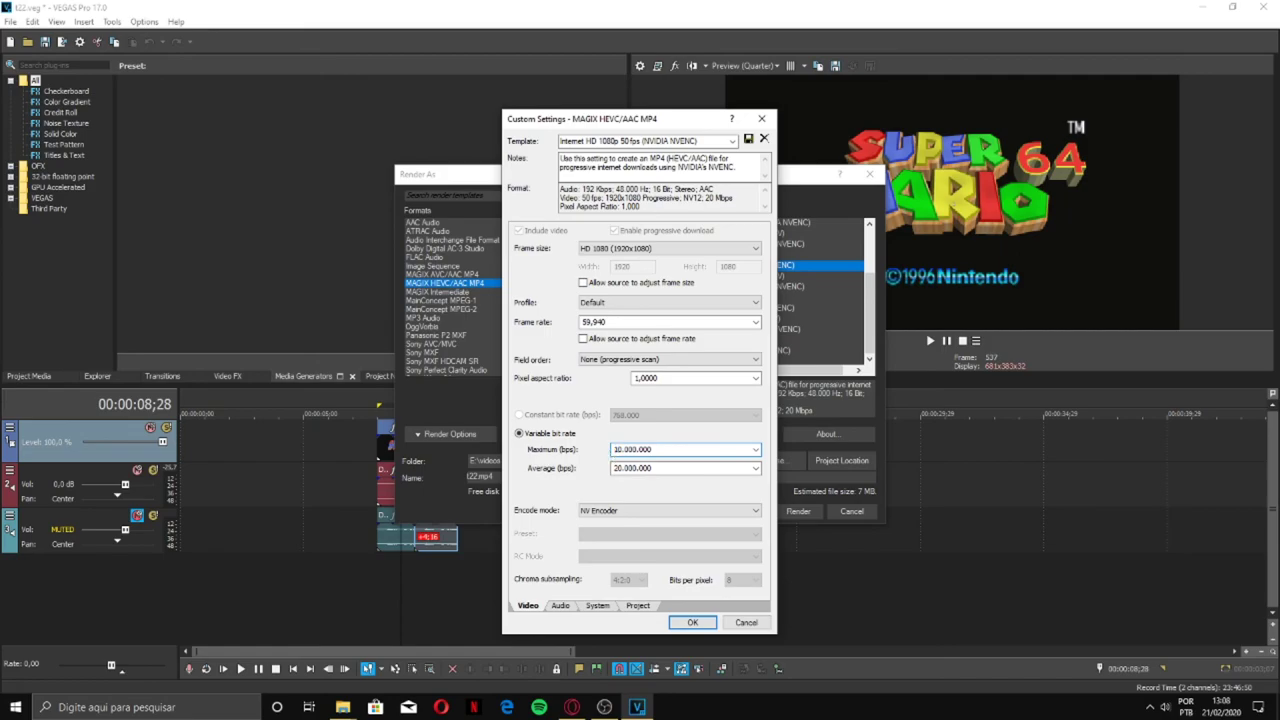
double_click(677, 466)
text(10.000.000)
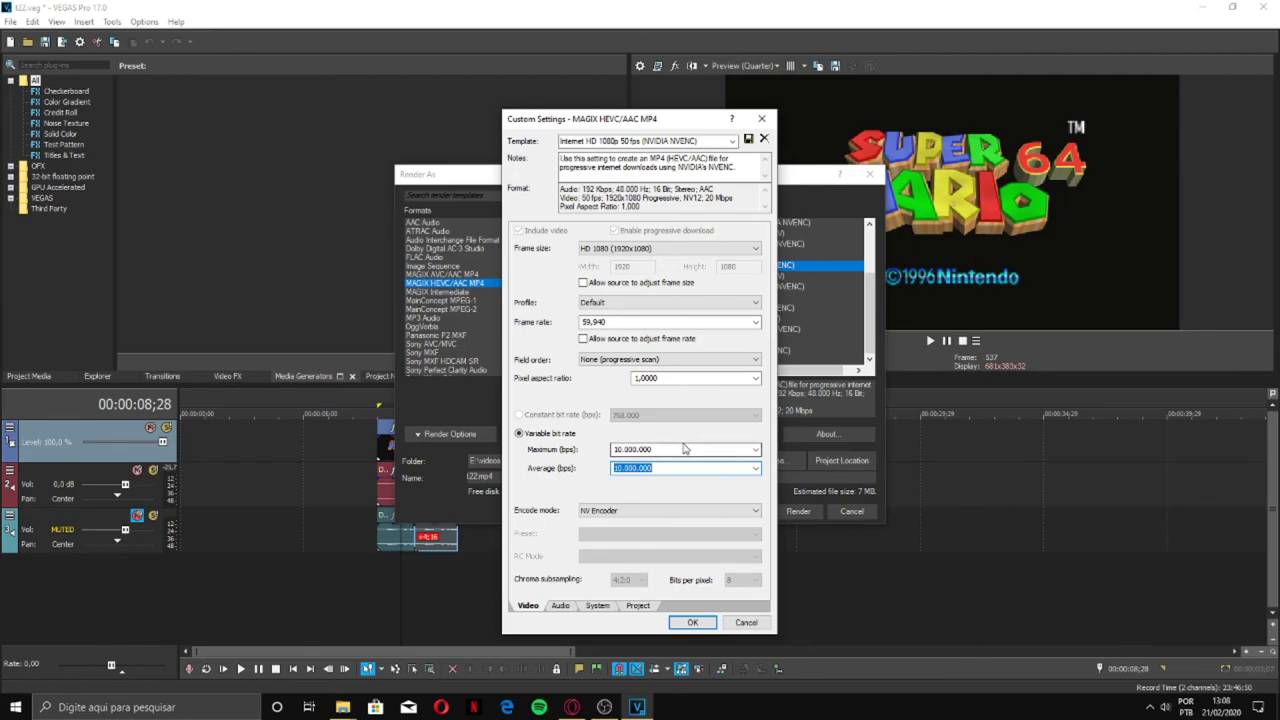
click(680, 468)
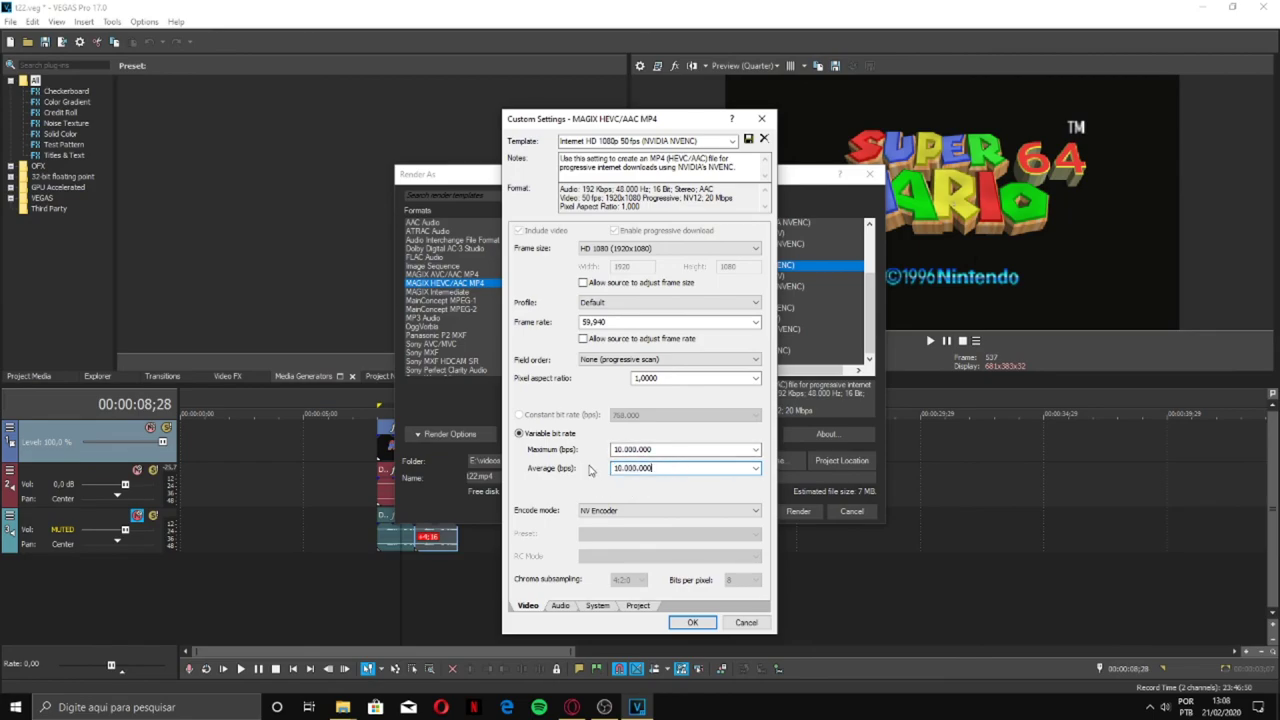
click(694, 622)
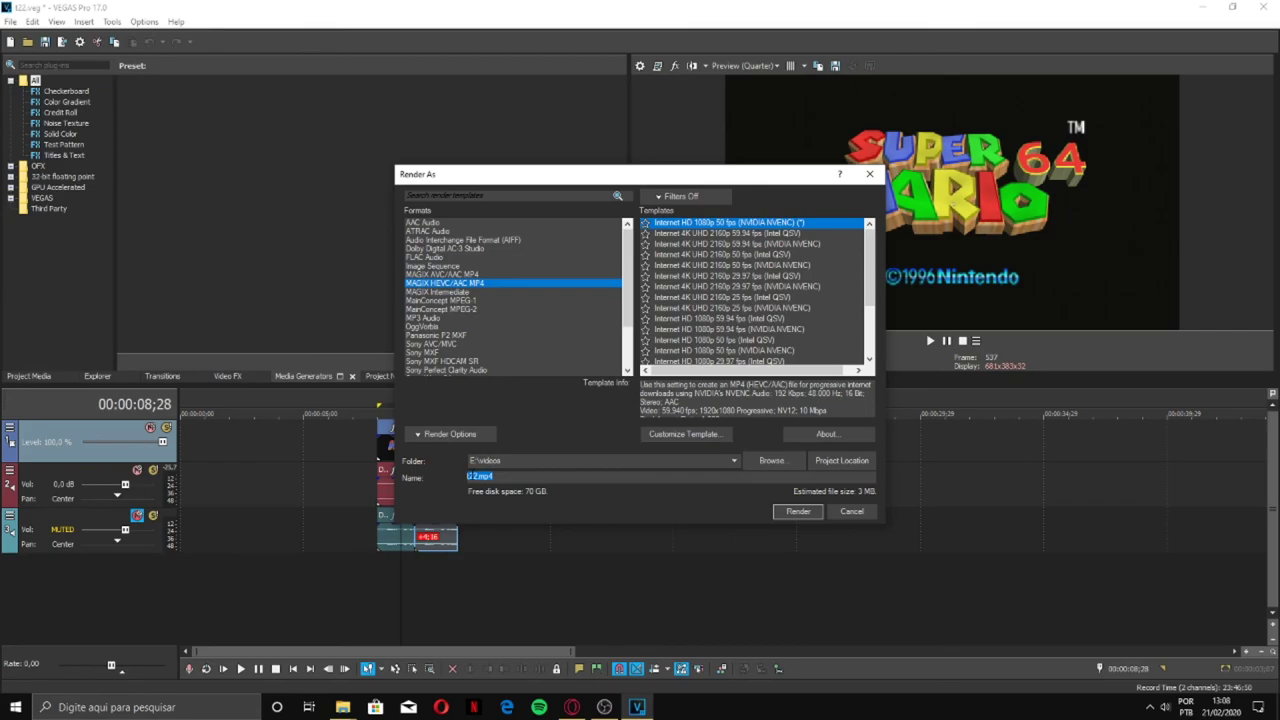
key(Escape)
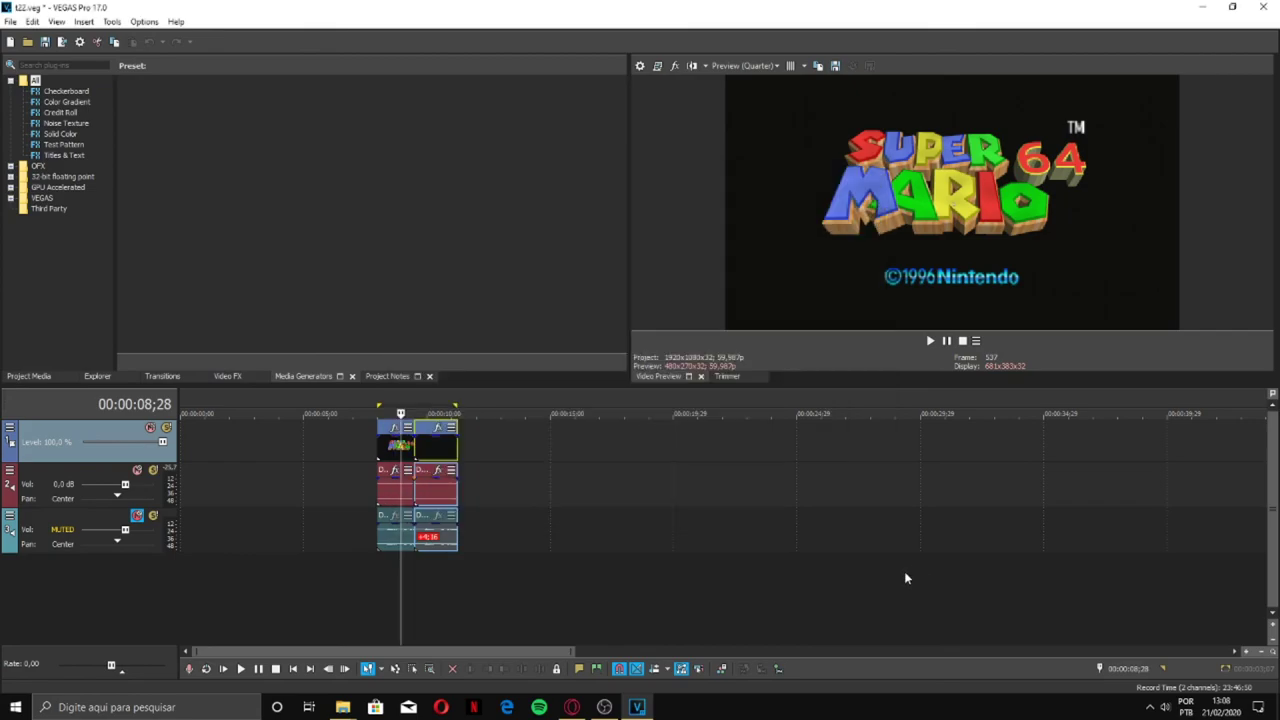